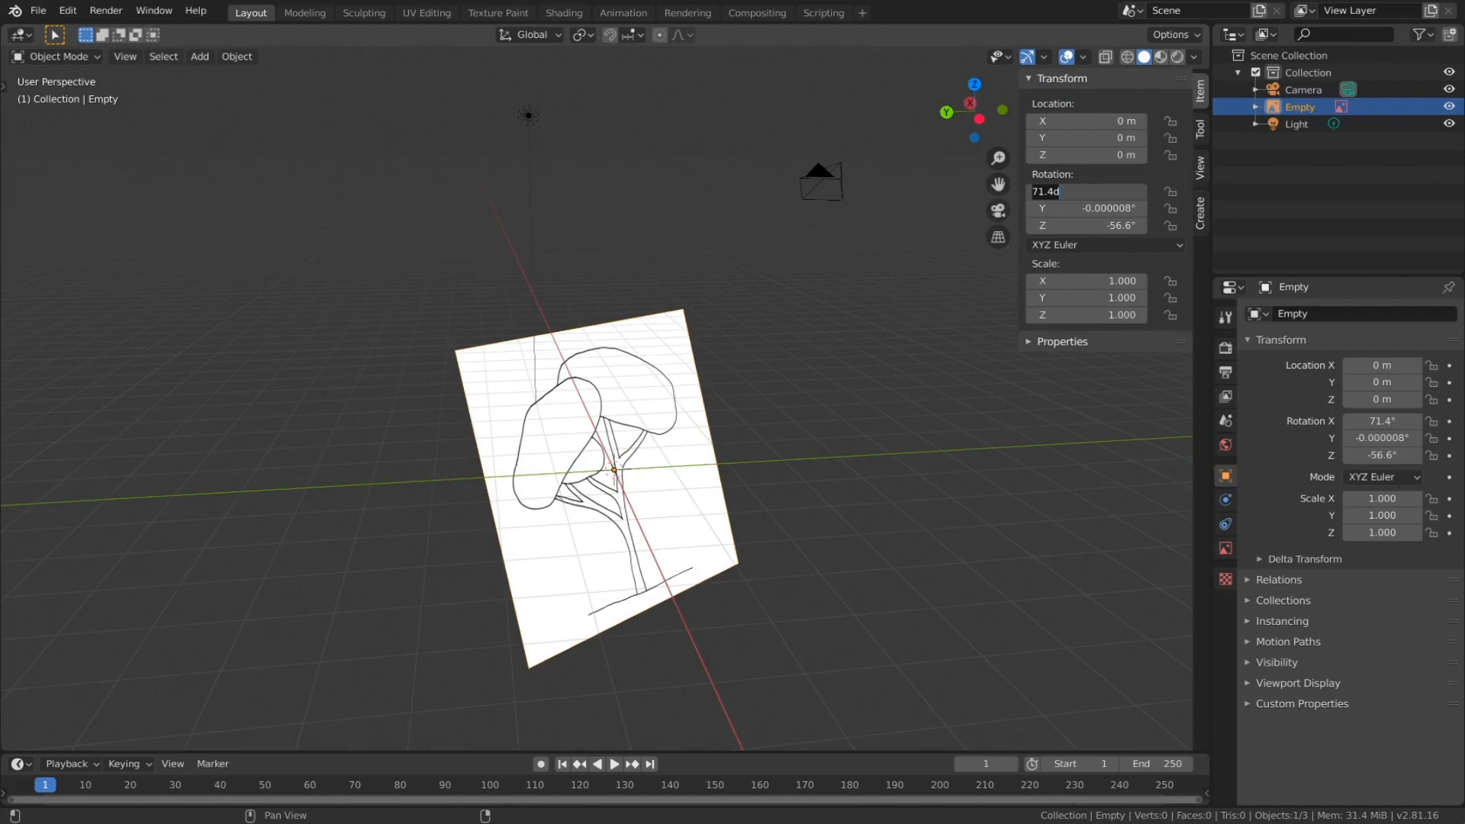
Step: Set the reference image empty's rotation to X 90°, Y 0° and Z 0°
text(90)
key(Return)
click(1086, 208)
text(0)
key(Return)
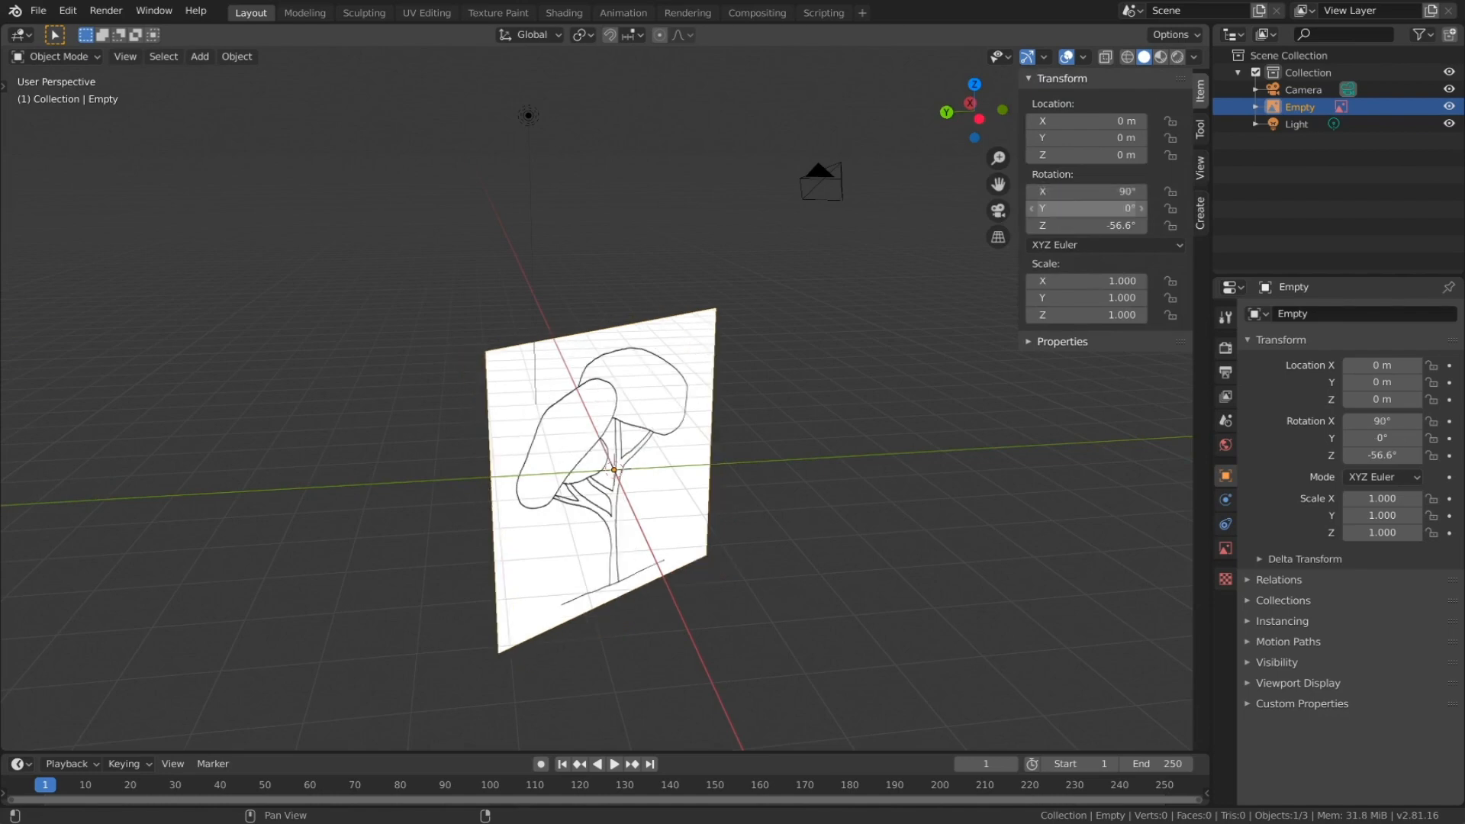
click(1086, 226)
text(0)
key(Return)
Step: Raise the reference image to 2.18 m on Z so the trunk base meets the ground, and move it back along Y
middle_drag(763, 382, 687, 368)
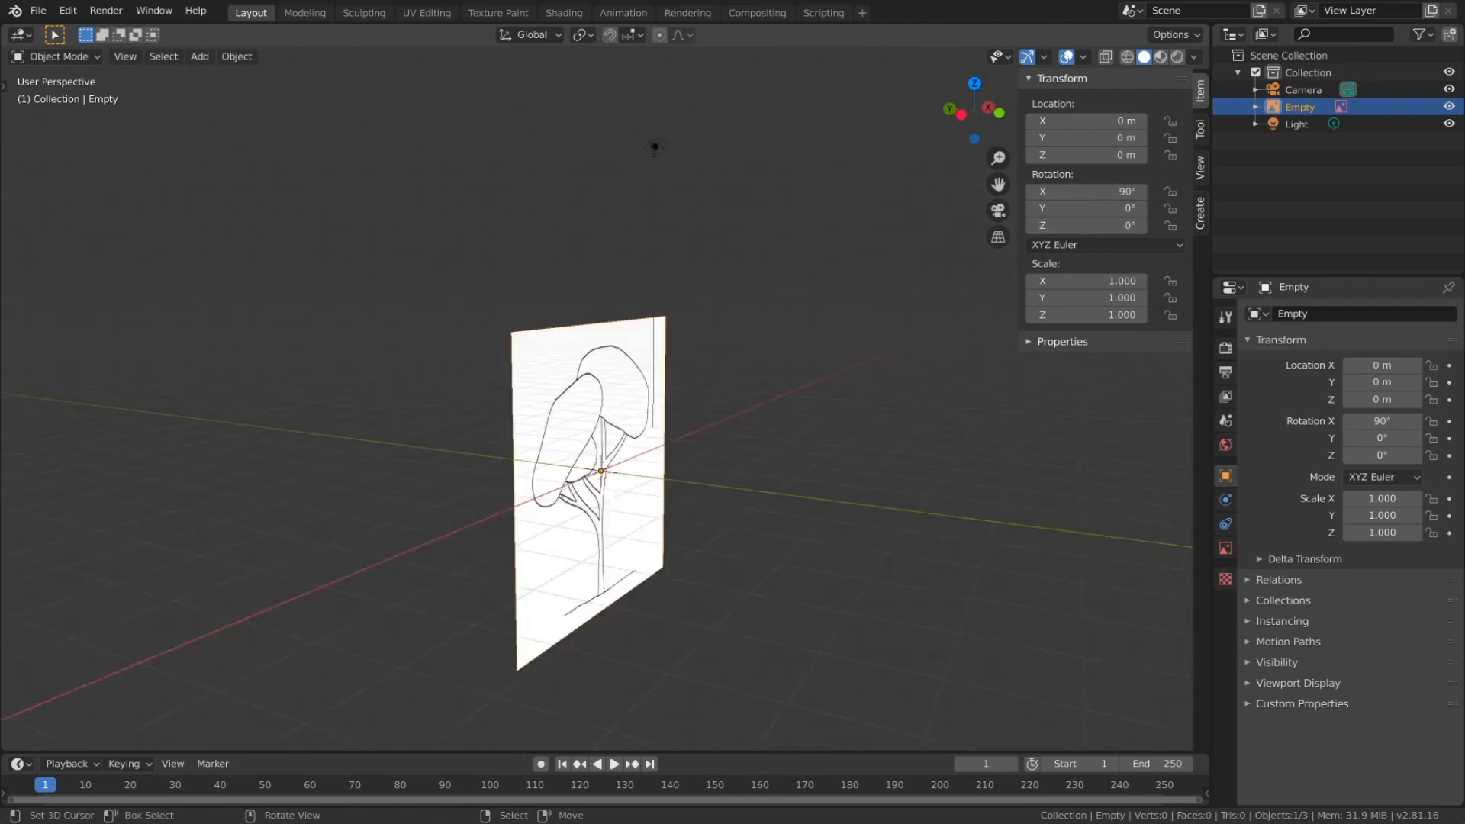
middle_drag(655, 146, 738, 141)
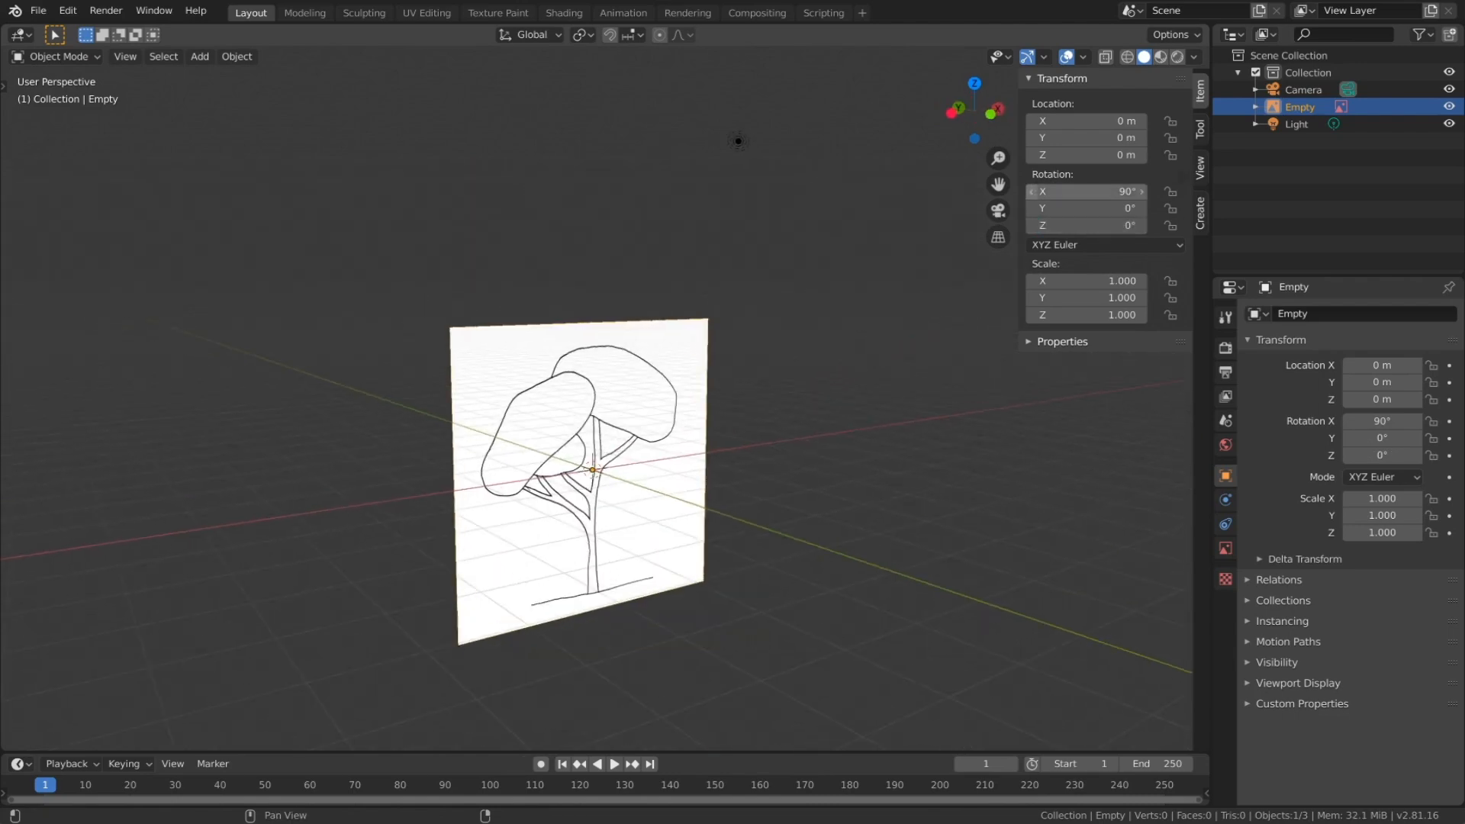
drag(1086, 155, 1156, 155)
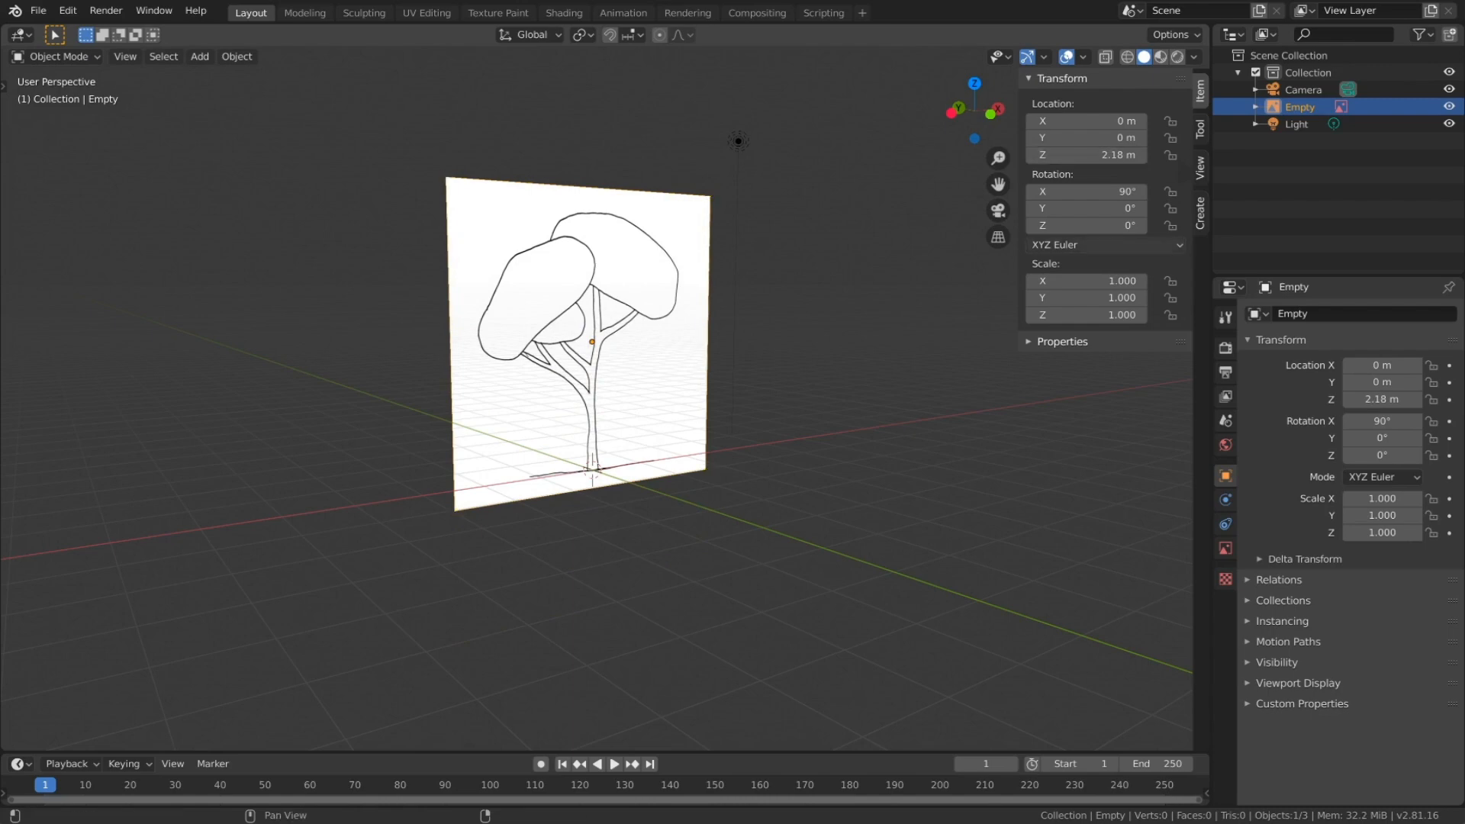
drag(1087, 138, 1199, 139)
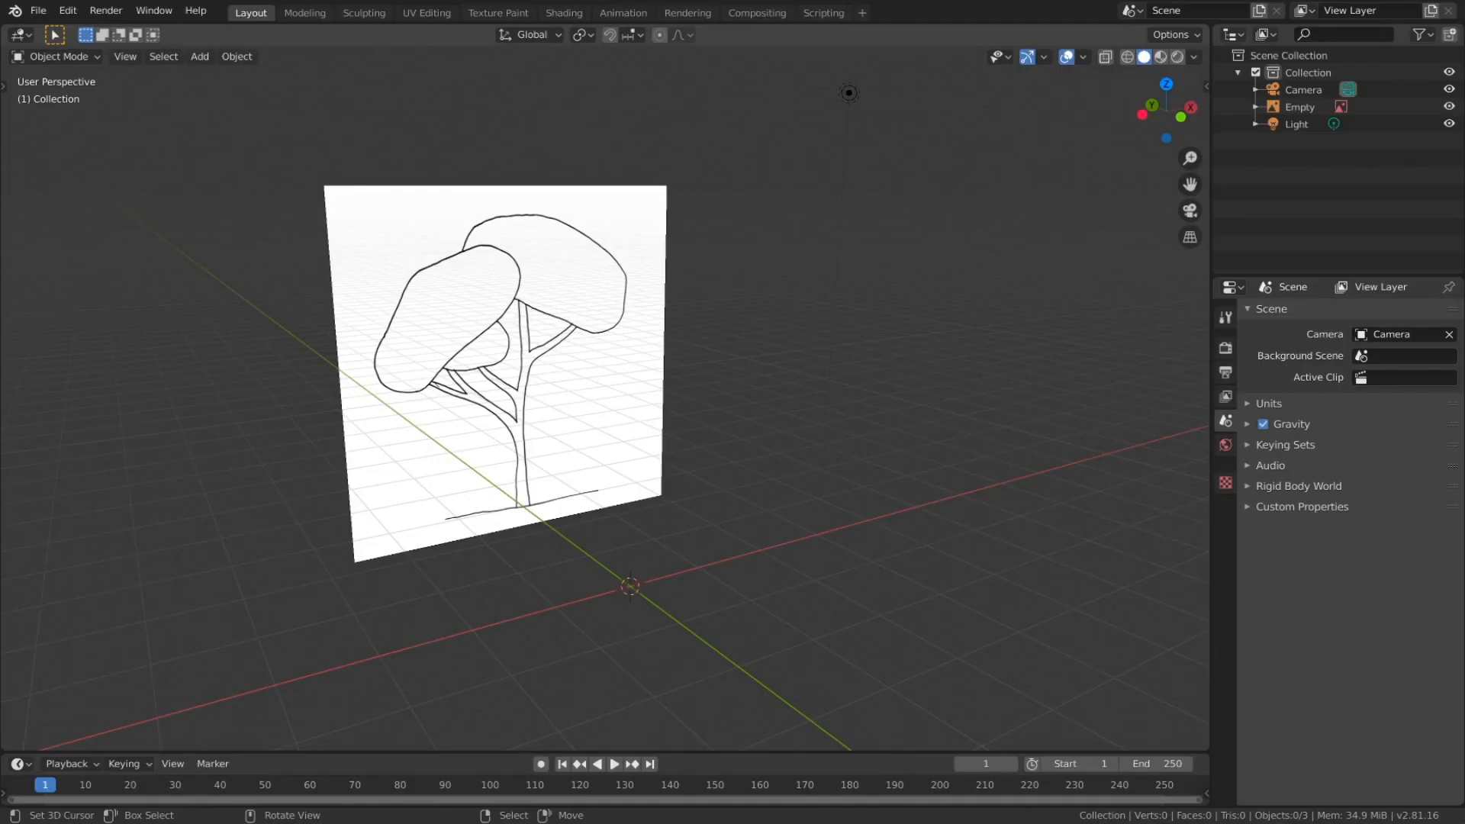
Step: Add a mesh circle with 8 vertices at the world origin
key(shift)
key(shift+a)
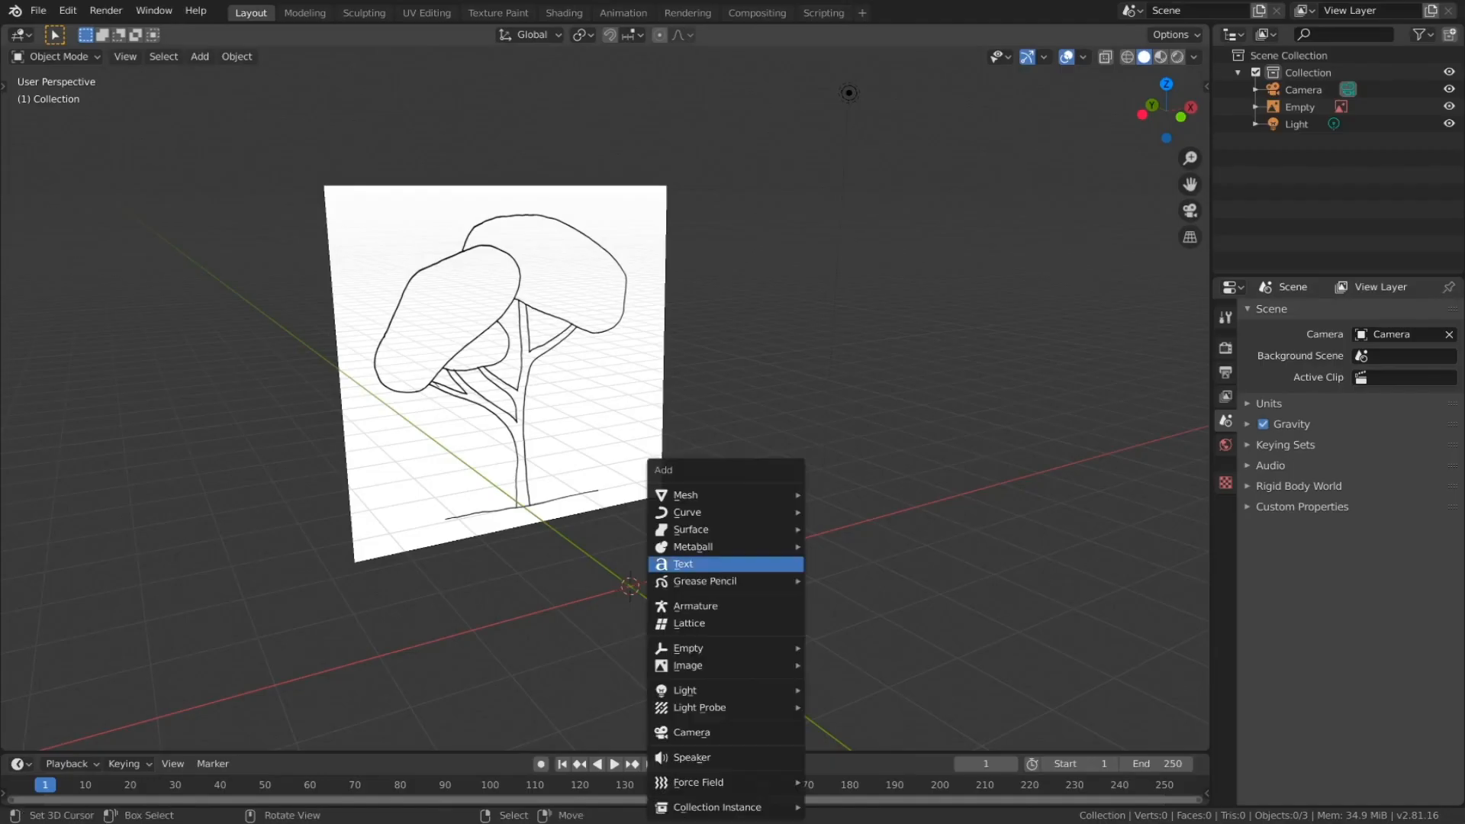
mouse_move(718, 495)
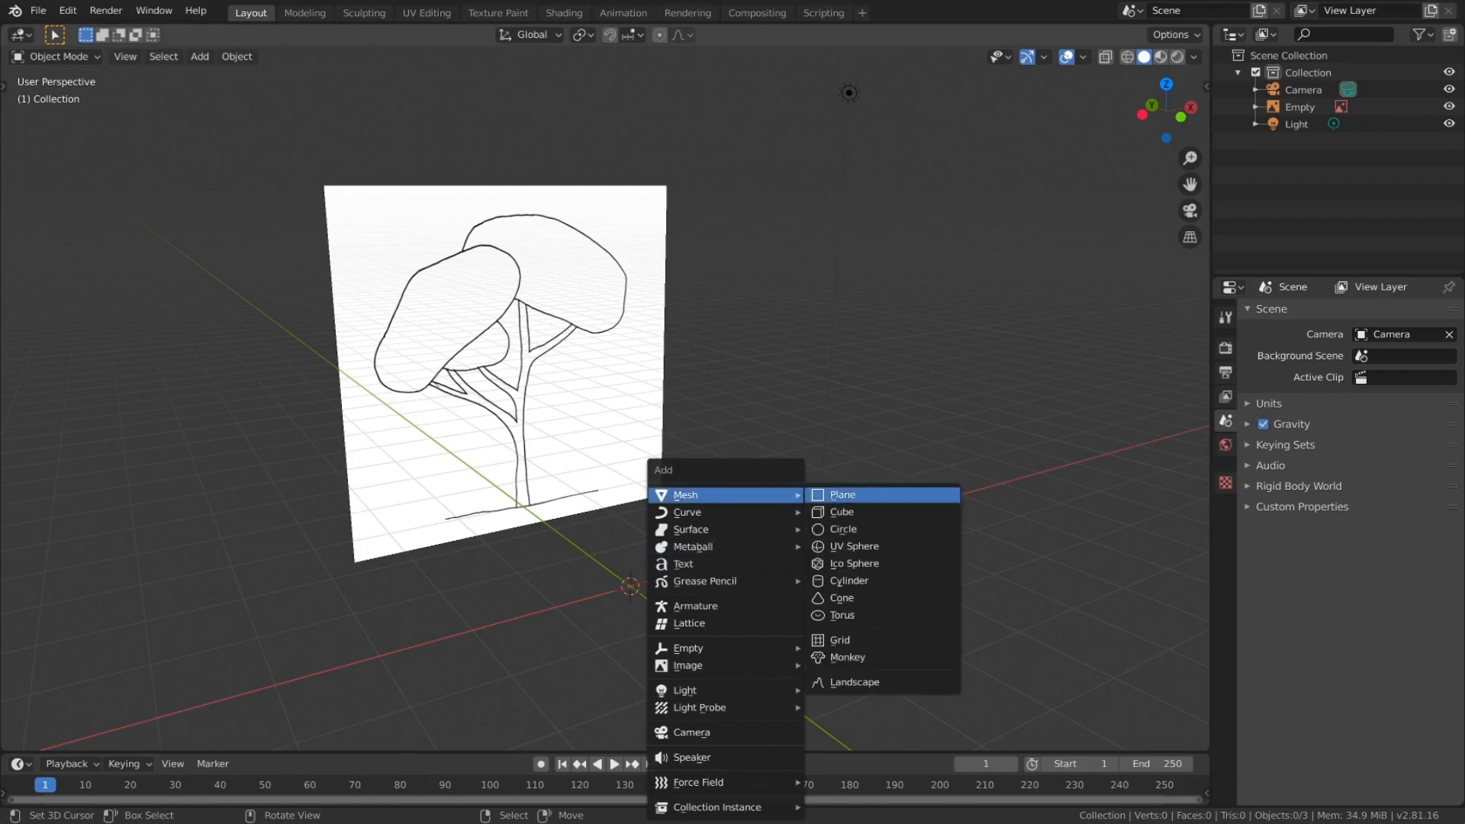
click(843, 528)
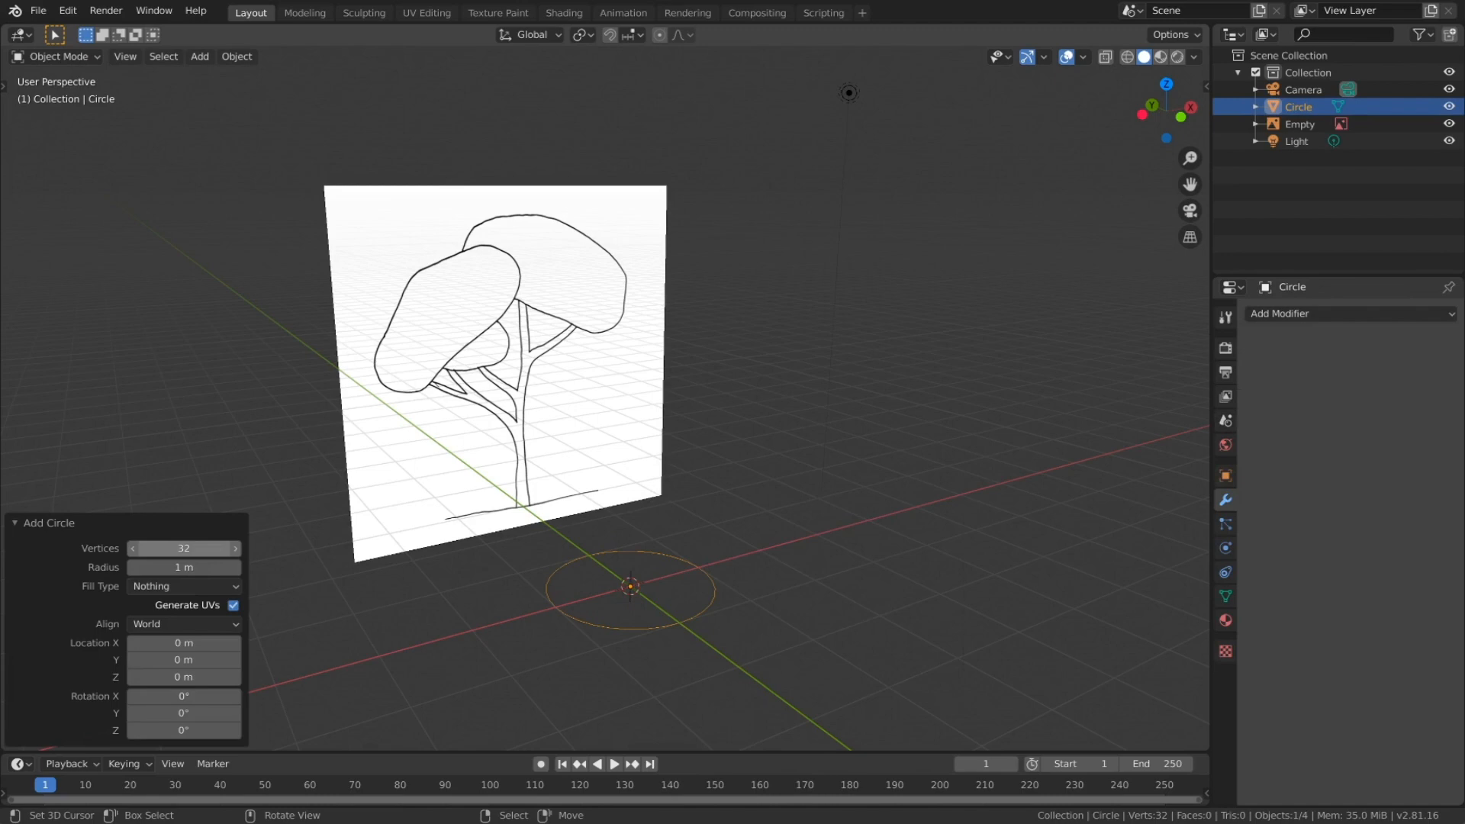
click(184, 549)
text(8)
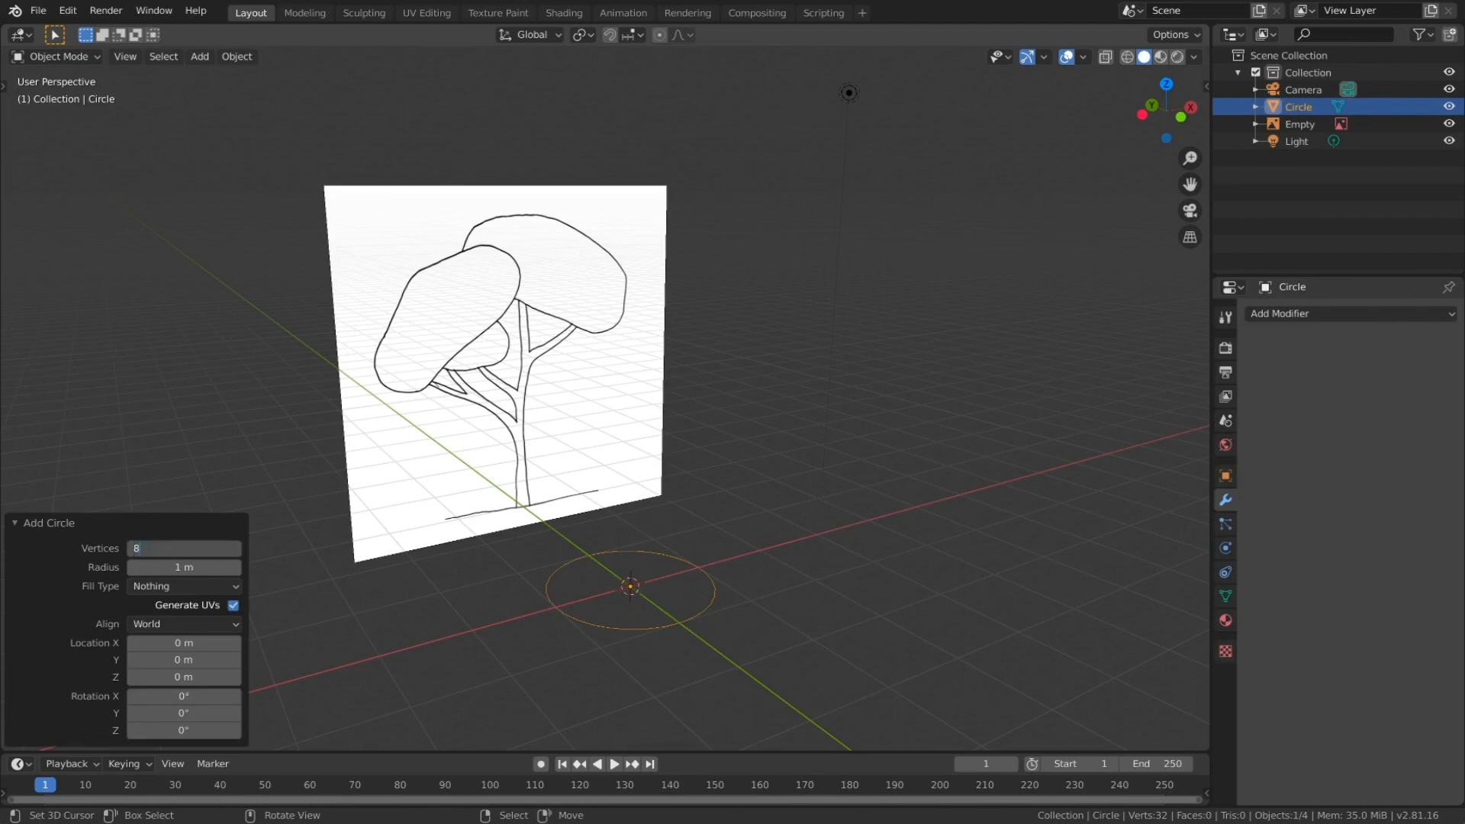
key(Return)
Step: Scale the circle down to about 0.12, matching the width of the trunk base drawn in the front-view reference
middle_drag(611, 382, 695, 354)
key(s)
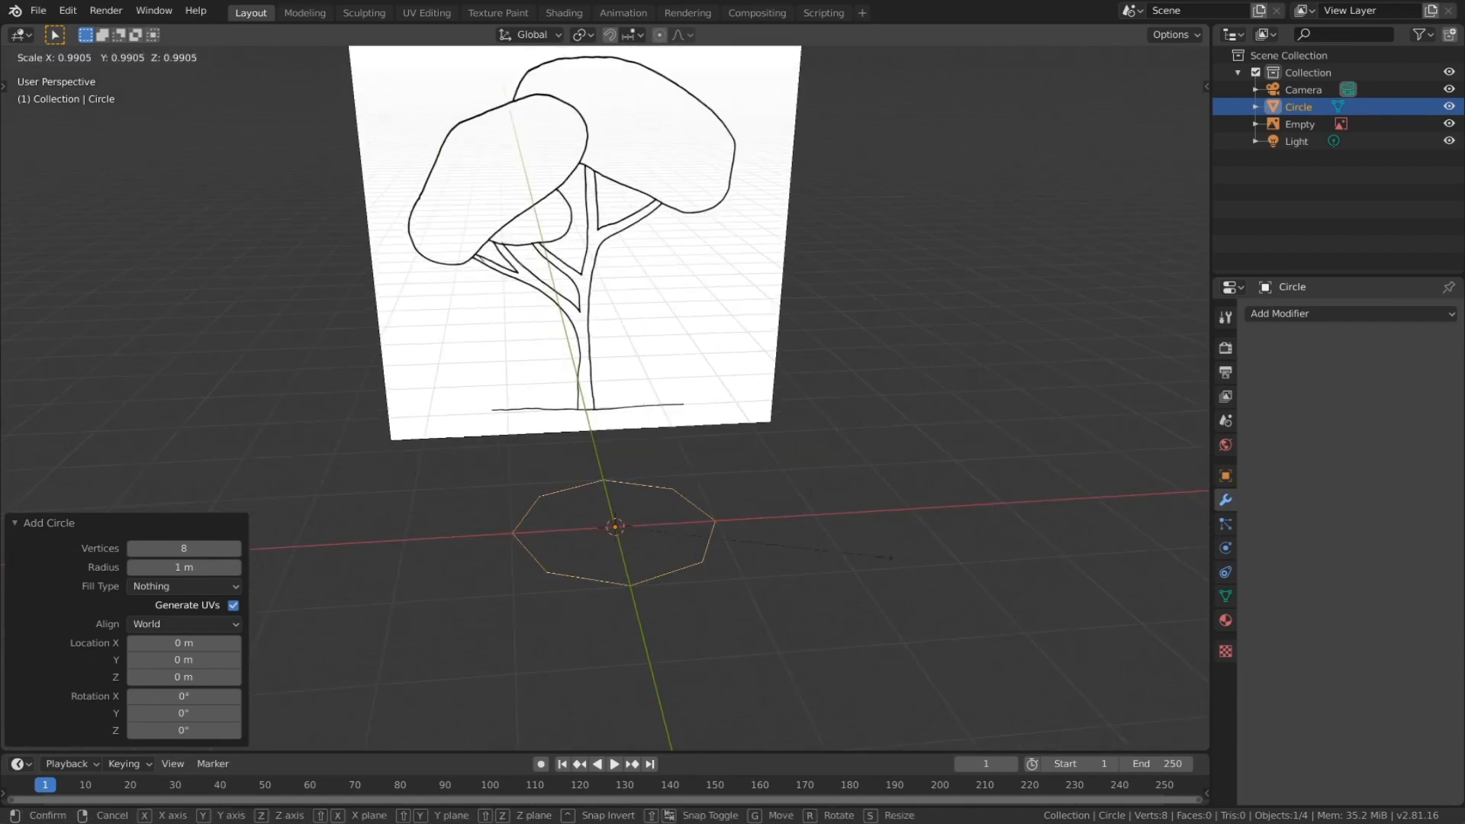
key(Return)
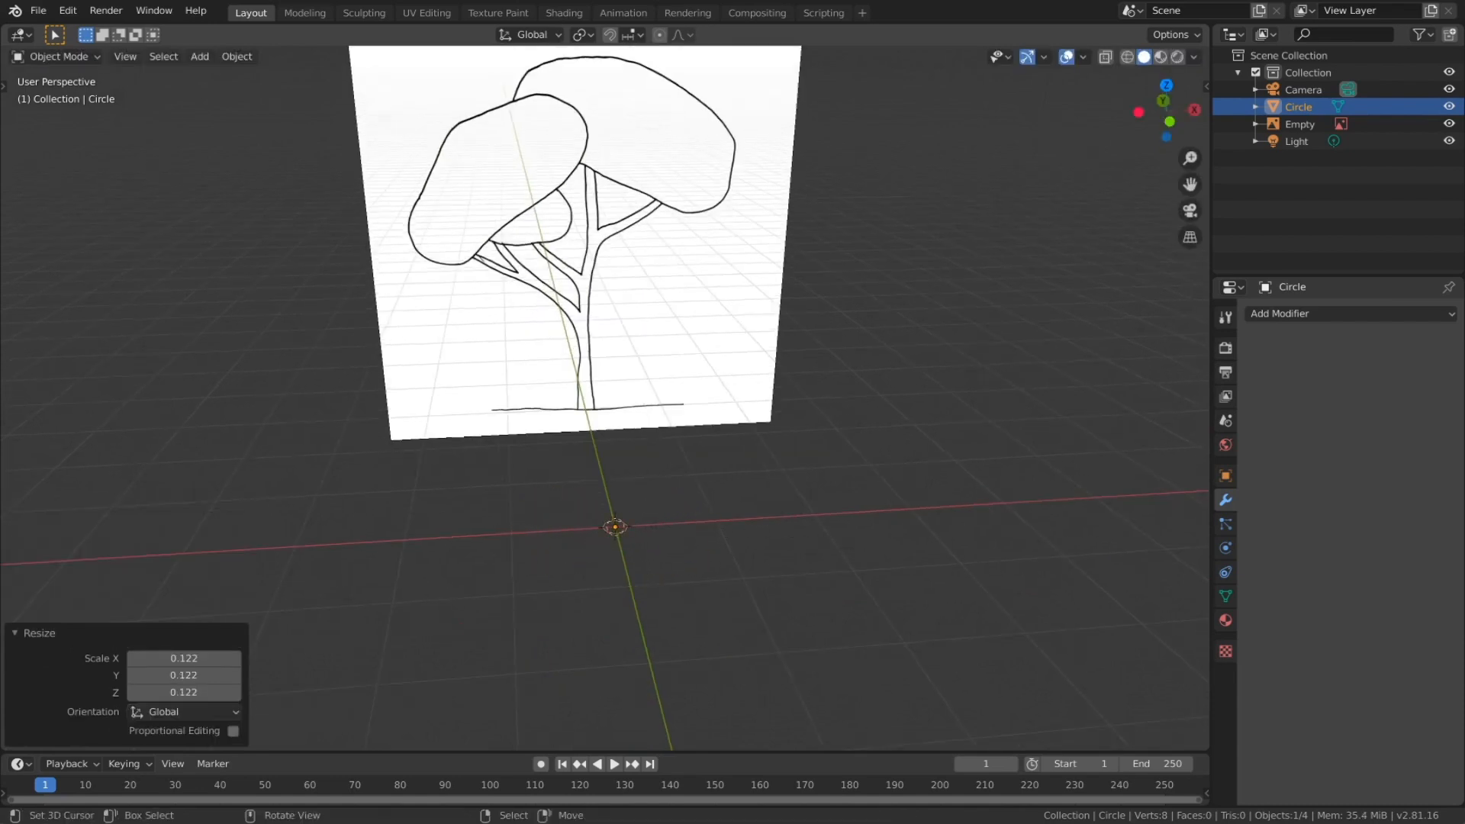
key(KP_1)
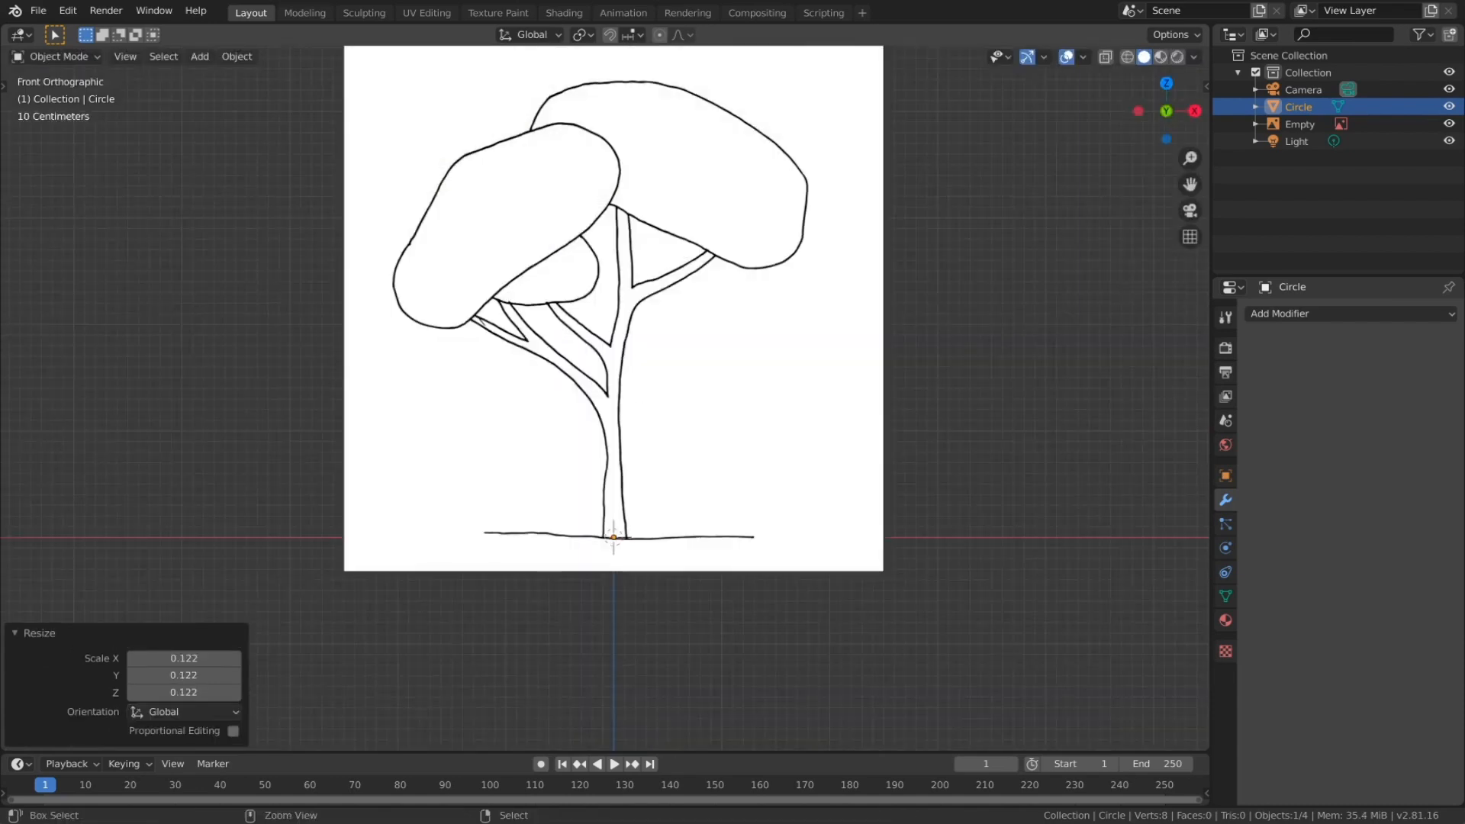
ctrl+middle_drag(610, 534, 622, 191)
shift+middle_drag(622, 381, 623, 273)
ctrl+middle_drag(623, 274, 623, 232)
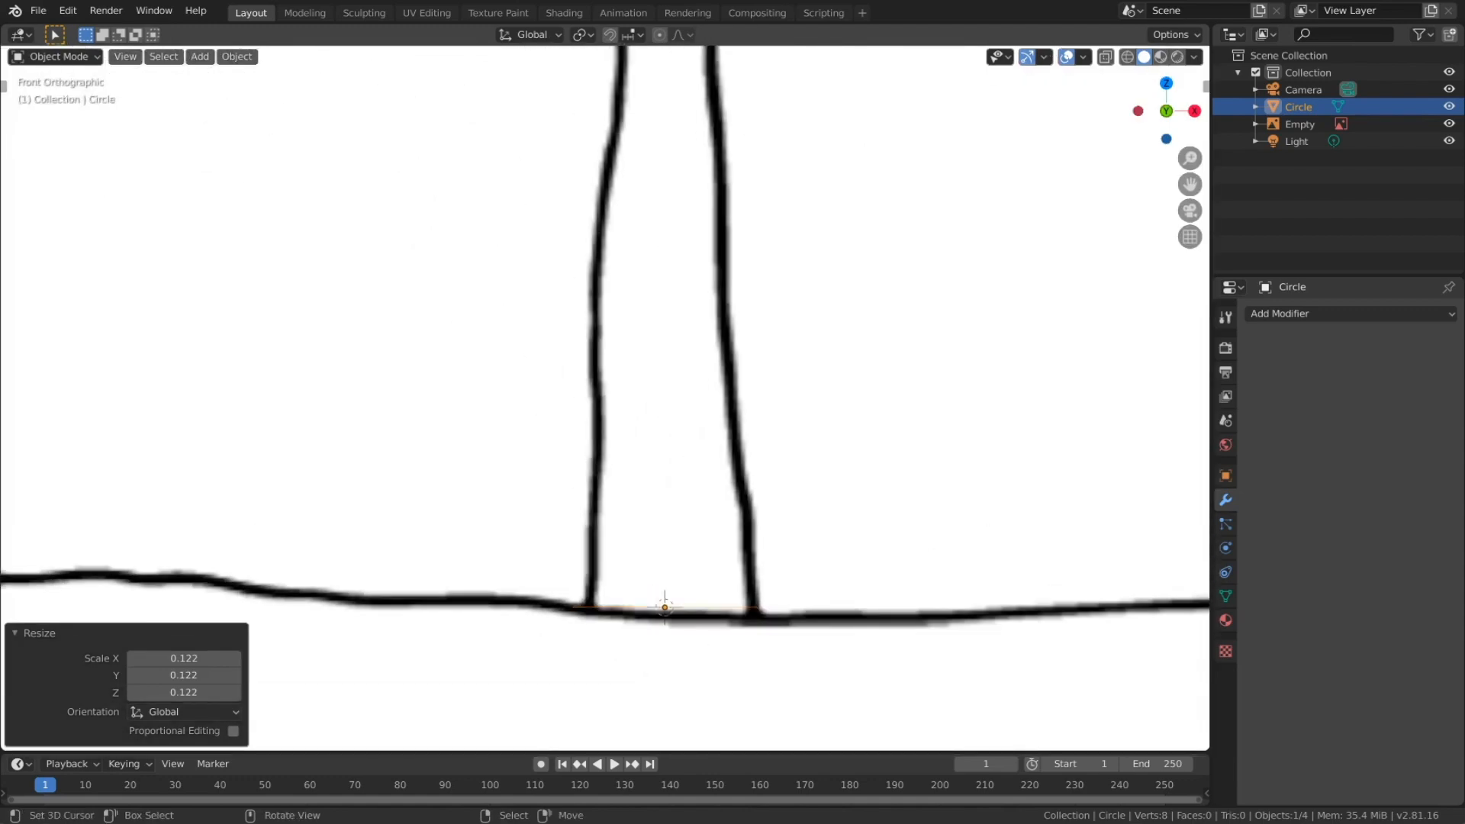
key(s)
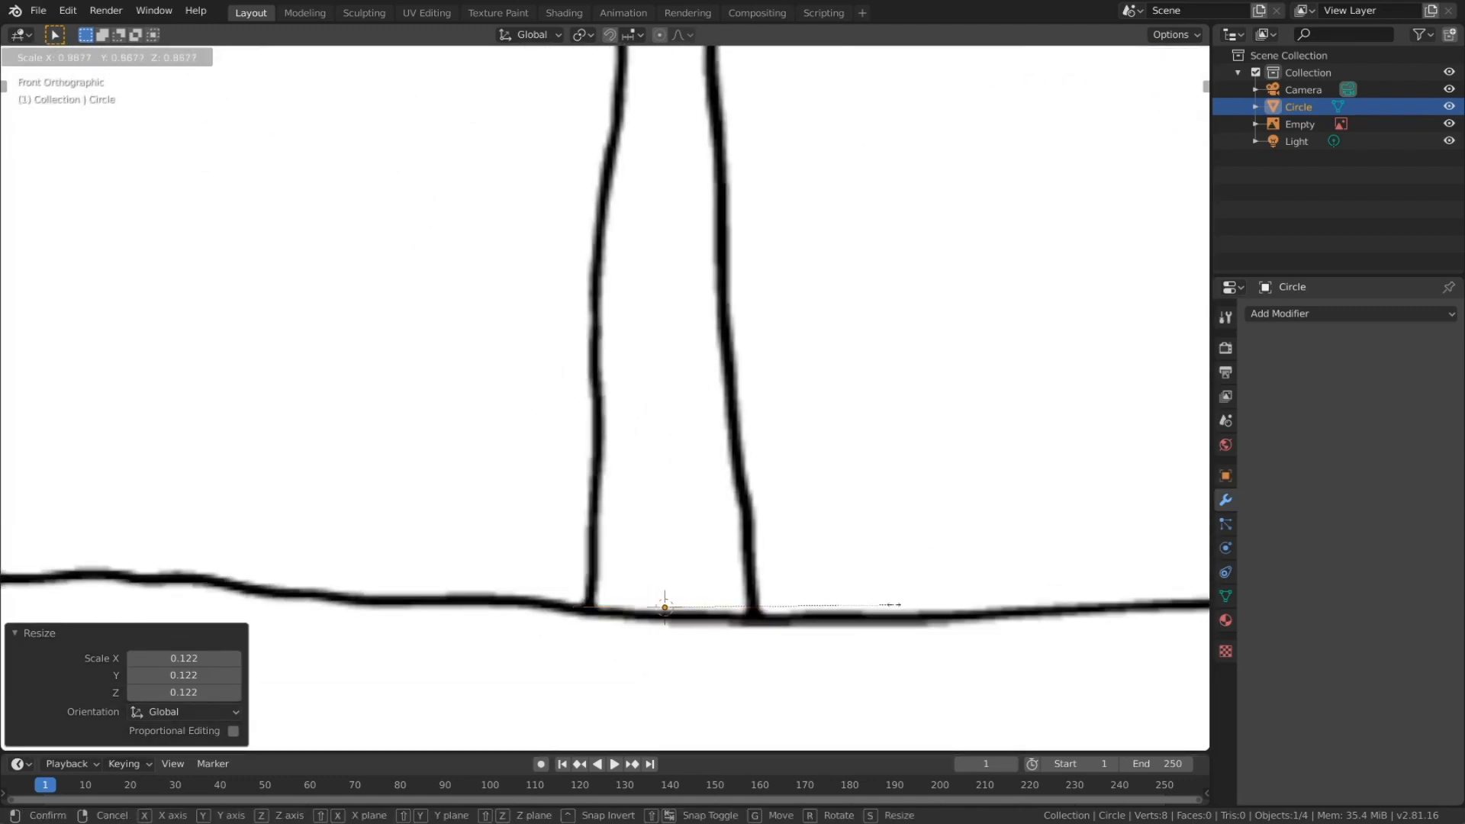
click(899, 605)
Step: Extrude the circle about 1.14 m up to the lowest branch, then scale the top ring to about 0.86 and align it with the drawn trunk
ctrl+middle_drag(899, 534, 898, 717)
shift+middle_drag(620, 381, 620, 477)
key(Tab)
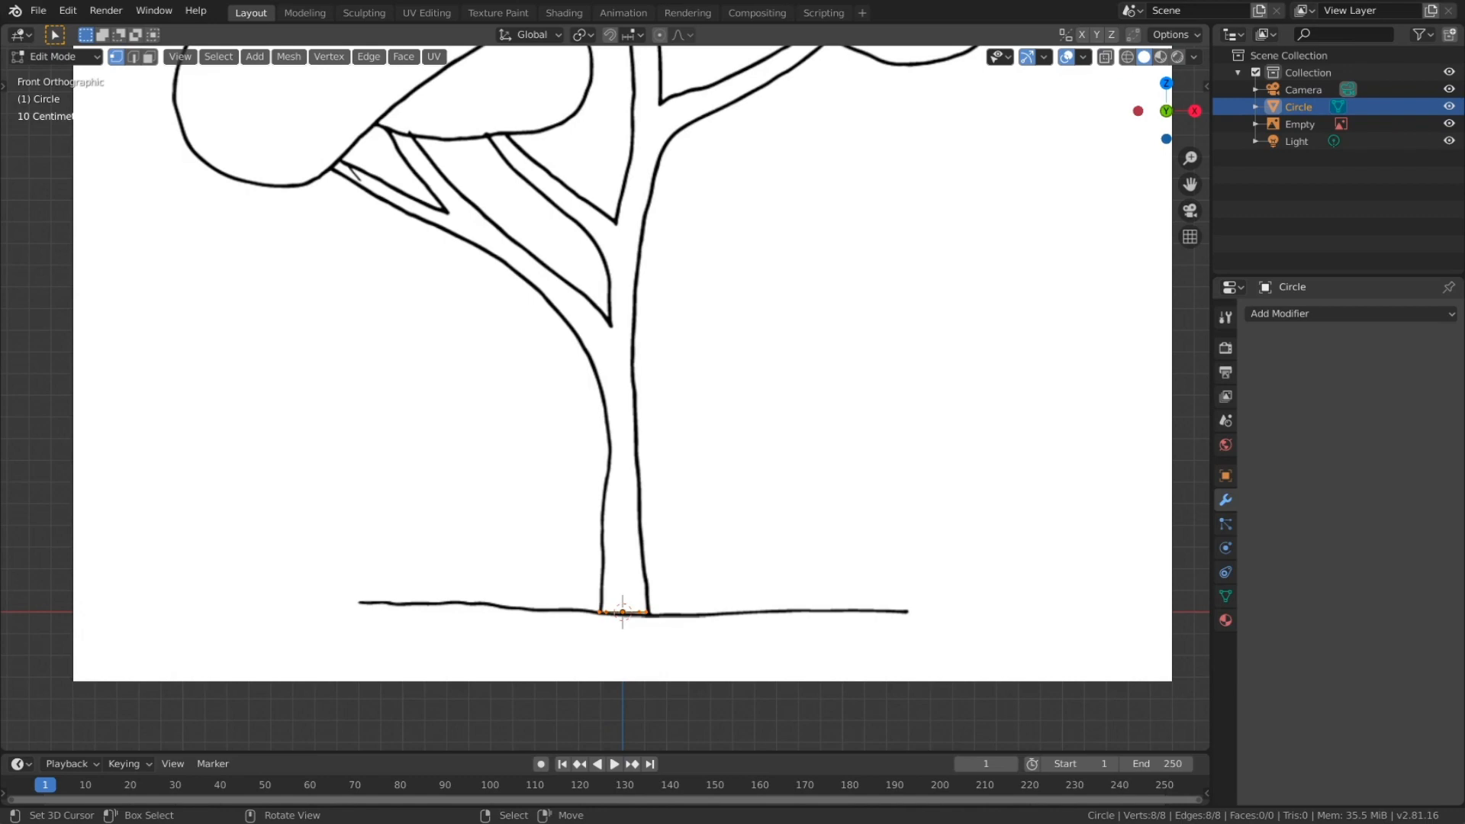
key(e)
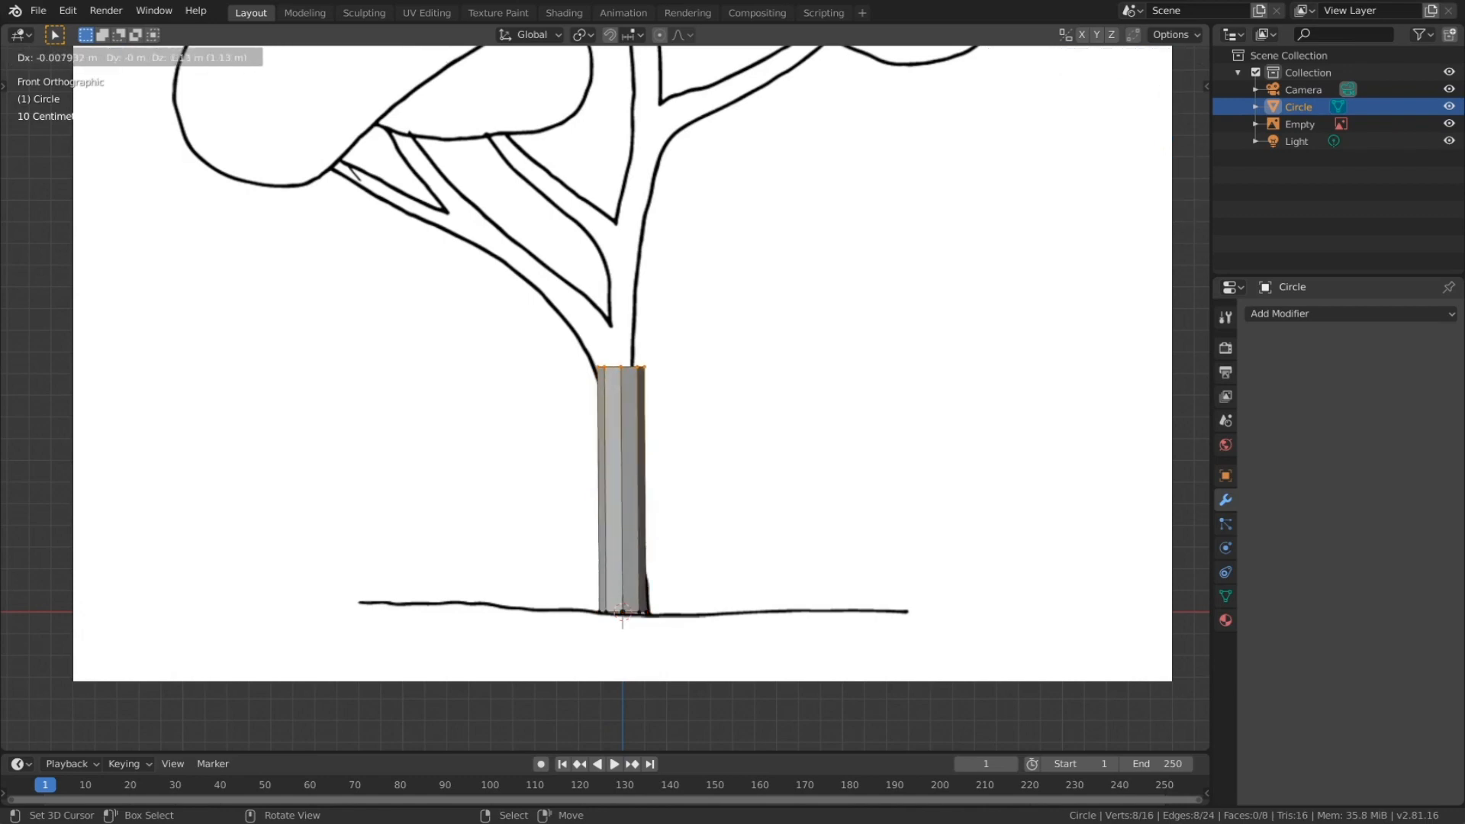
key(Return)
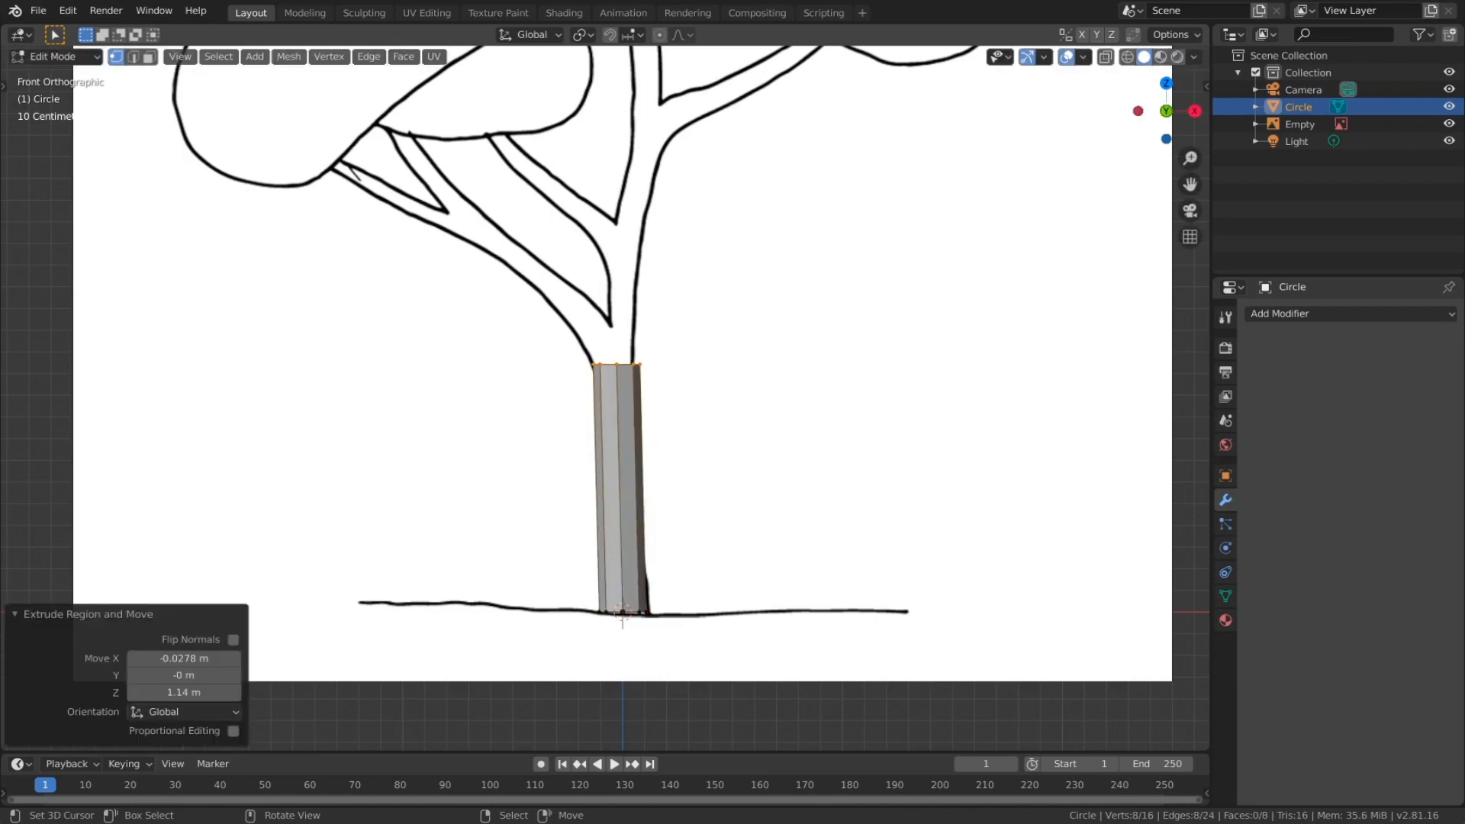
key(s)
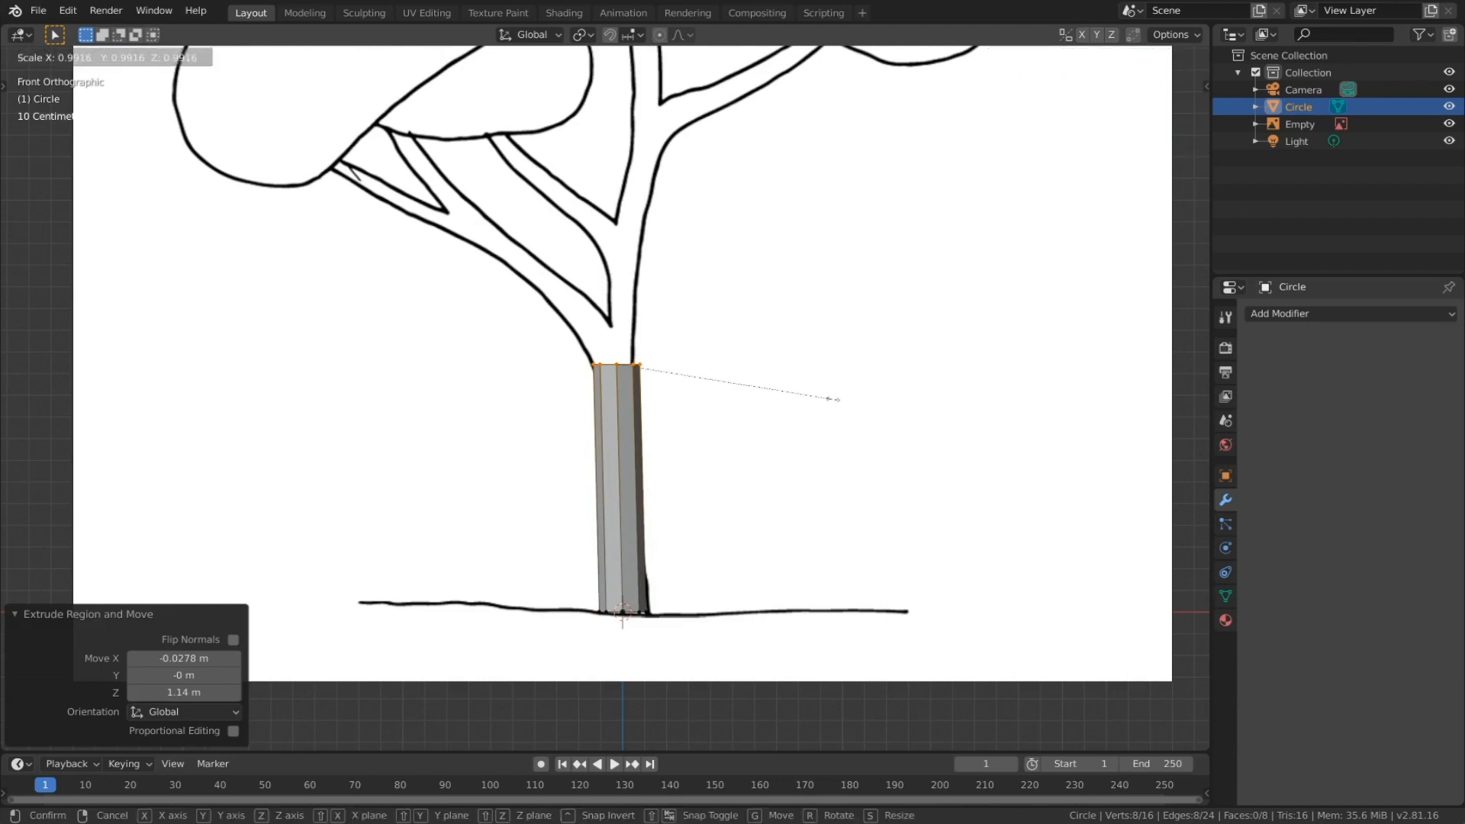
click(801, 397)
key(g)
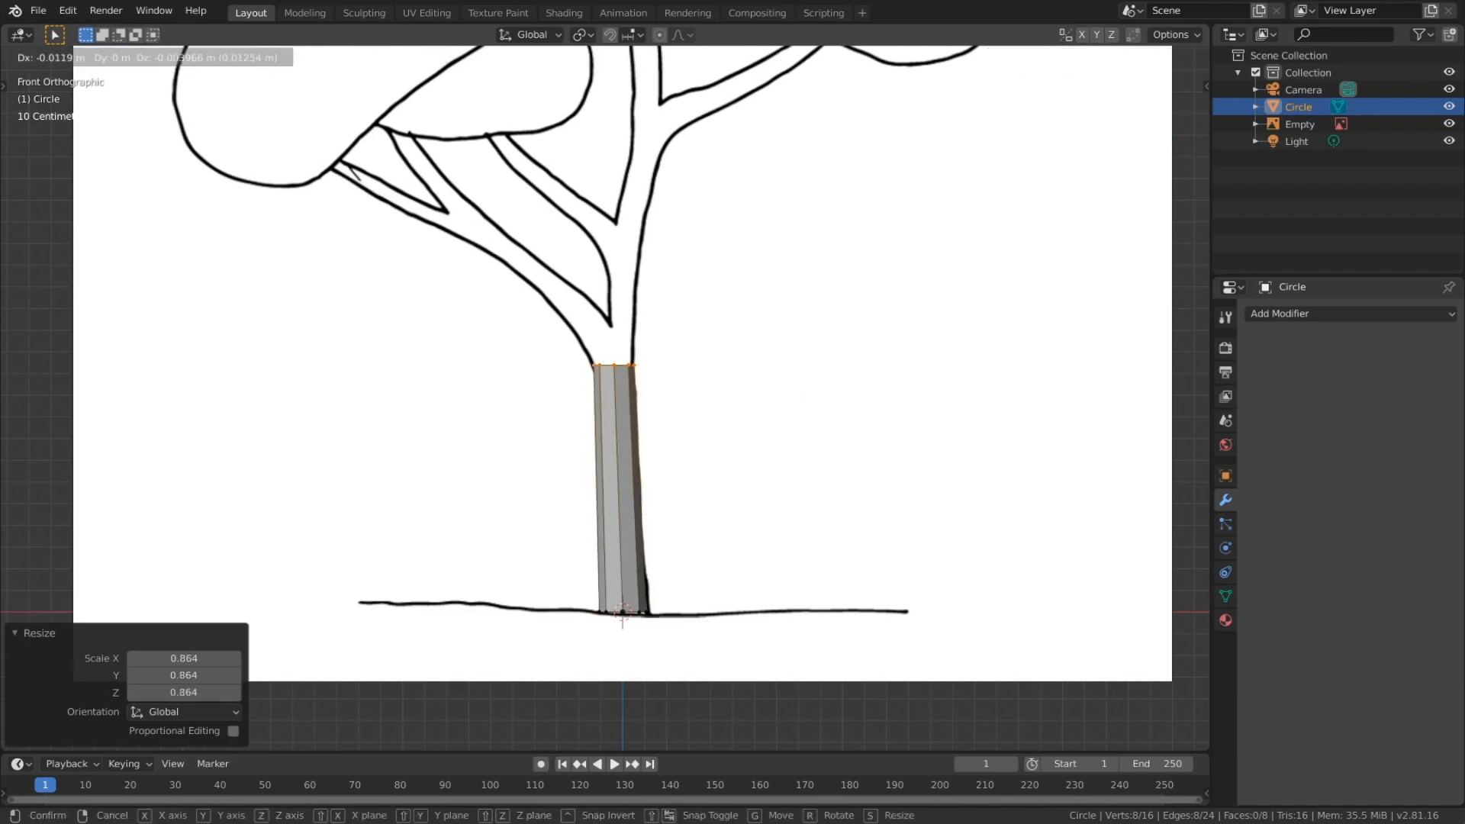
click(799, 396)
Step: Extrude the top ring another 0.21 m up to the lowest branch's upper edge, scale it to about 0.89 and nudge it into place
key(e)
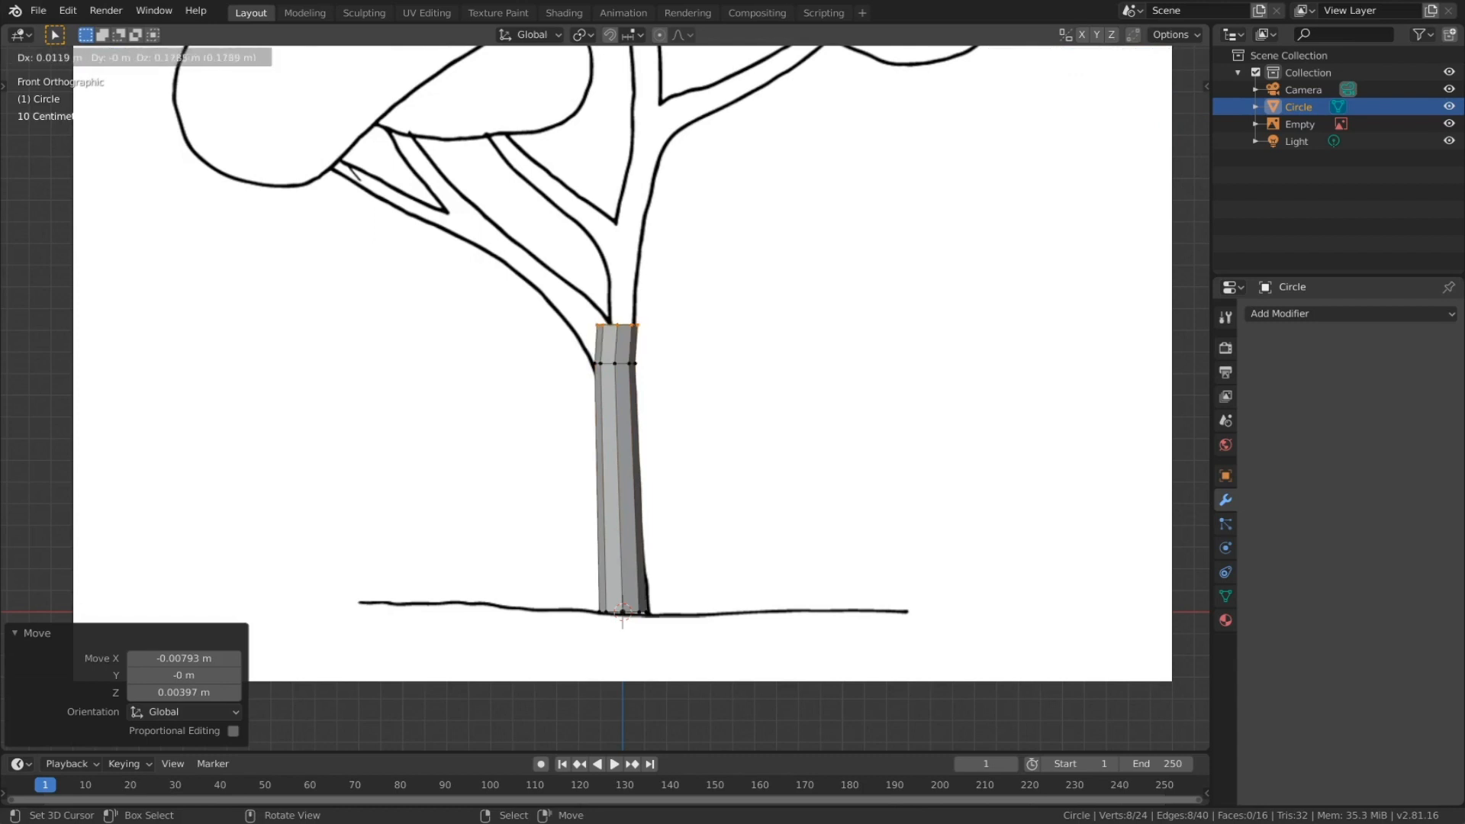
key(Return)
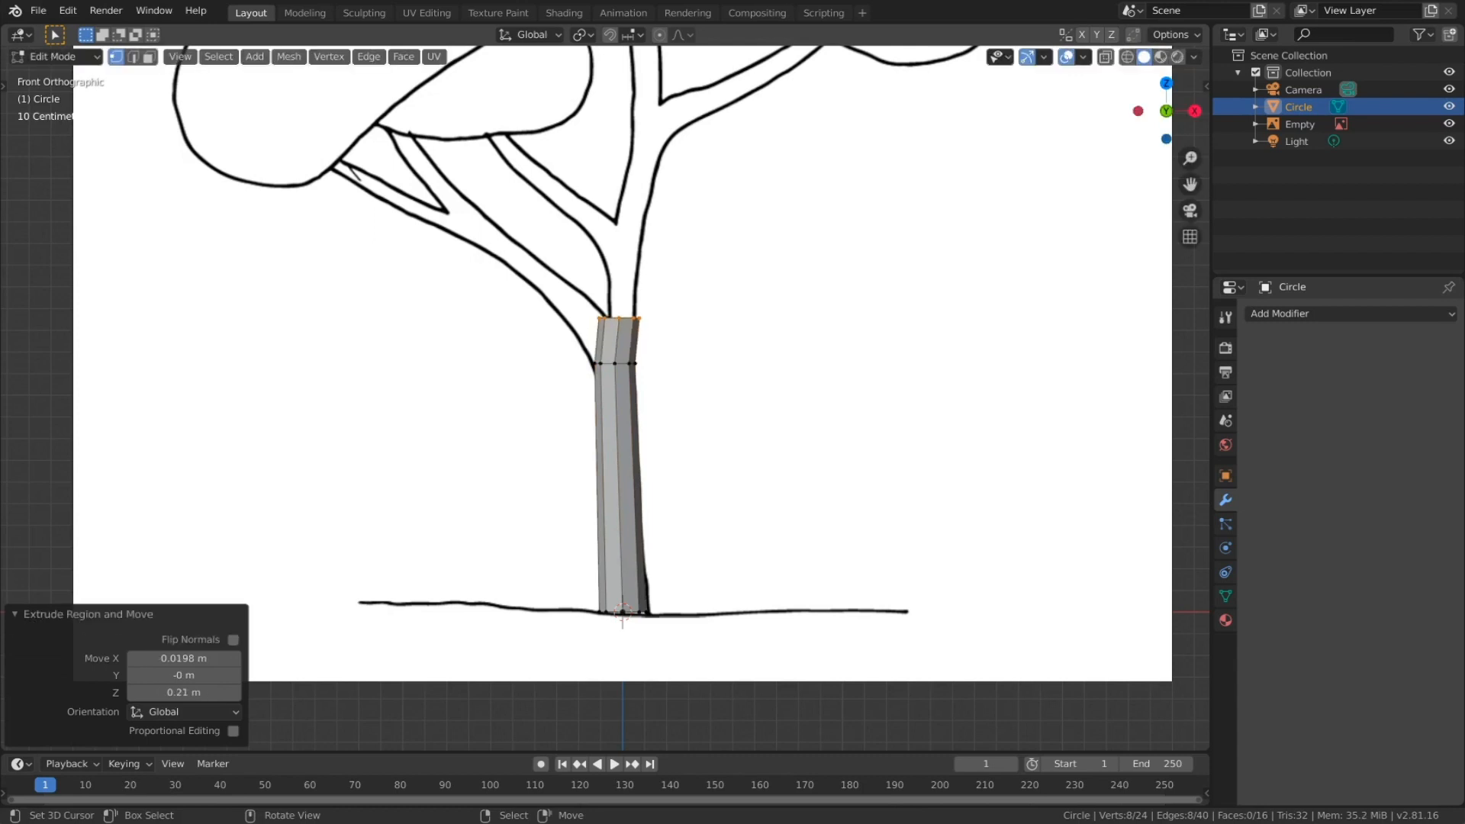
key(s)
click(779, 386)
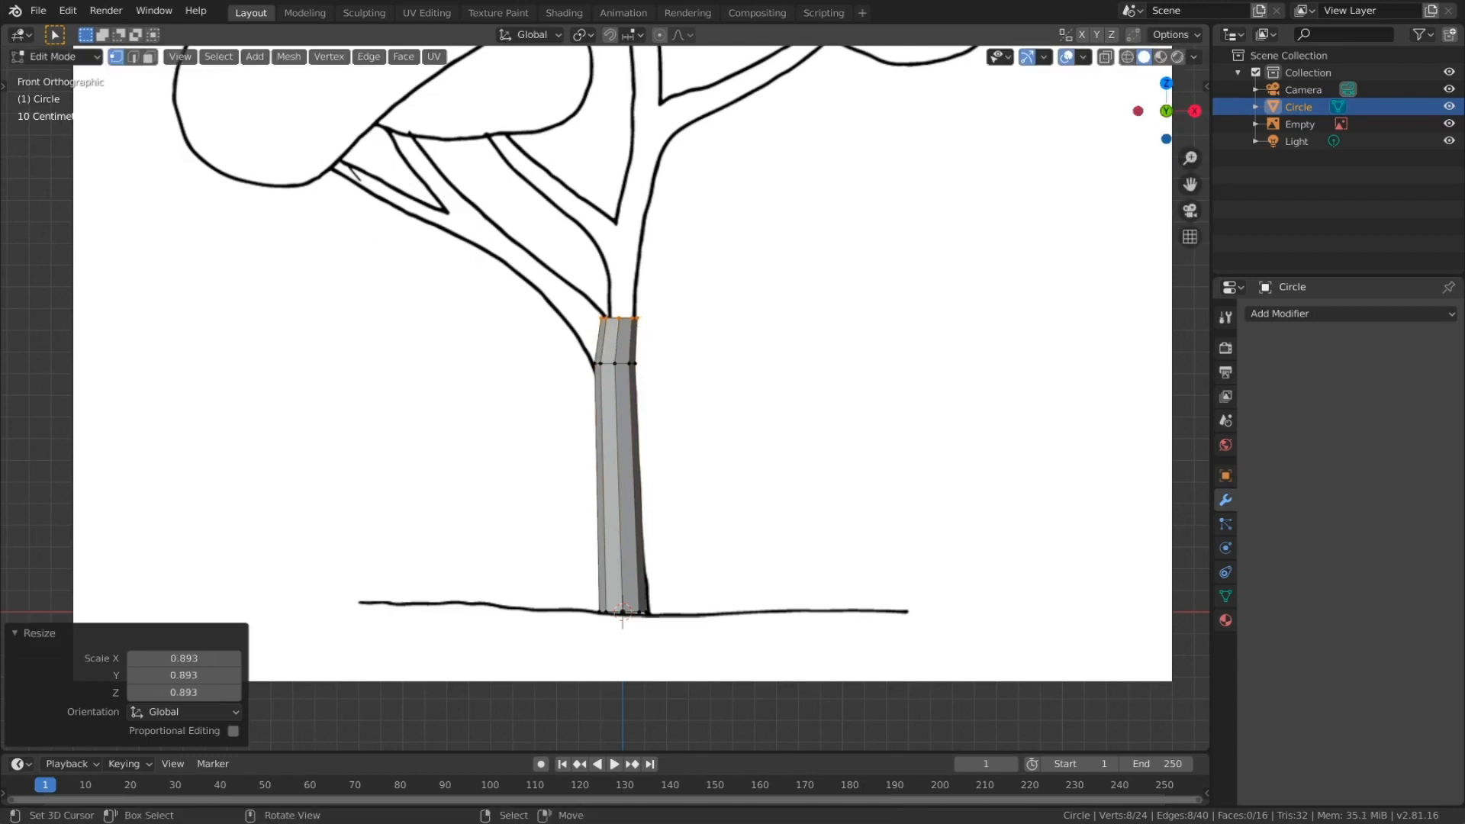
key(g)
click(779, 384)
Step: Extrude the trunk's top ring about 0.29 m up to the lower edge of the second left branch
shift+middle_drag(779, 384, 781, 479)
key(e)
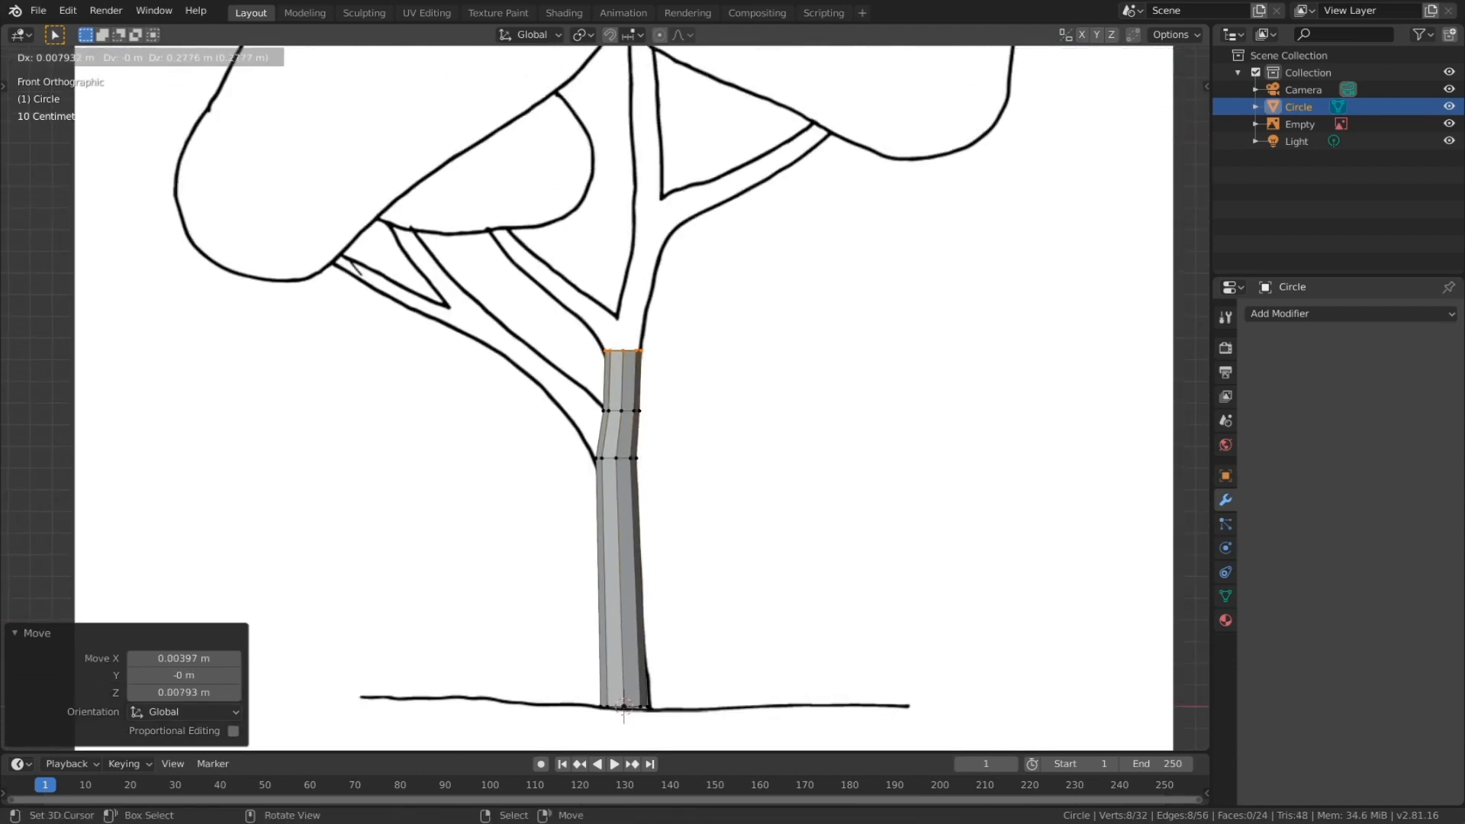
key(Return)
Step: Extrude the ring about 0.17 m to the second left branch's upper edge, shrink it slightly and shift it about 0.016 m on X and Z
key(e)
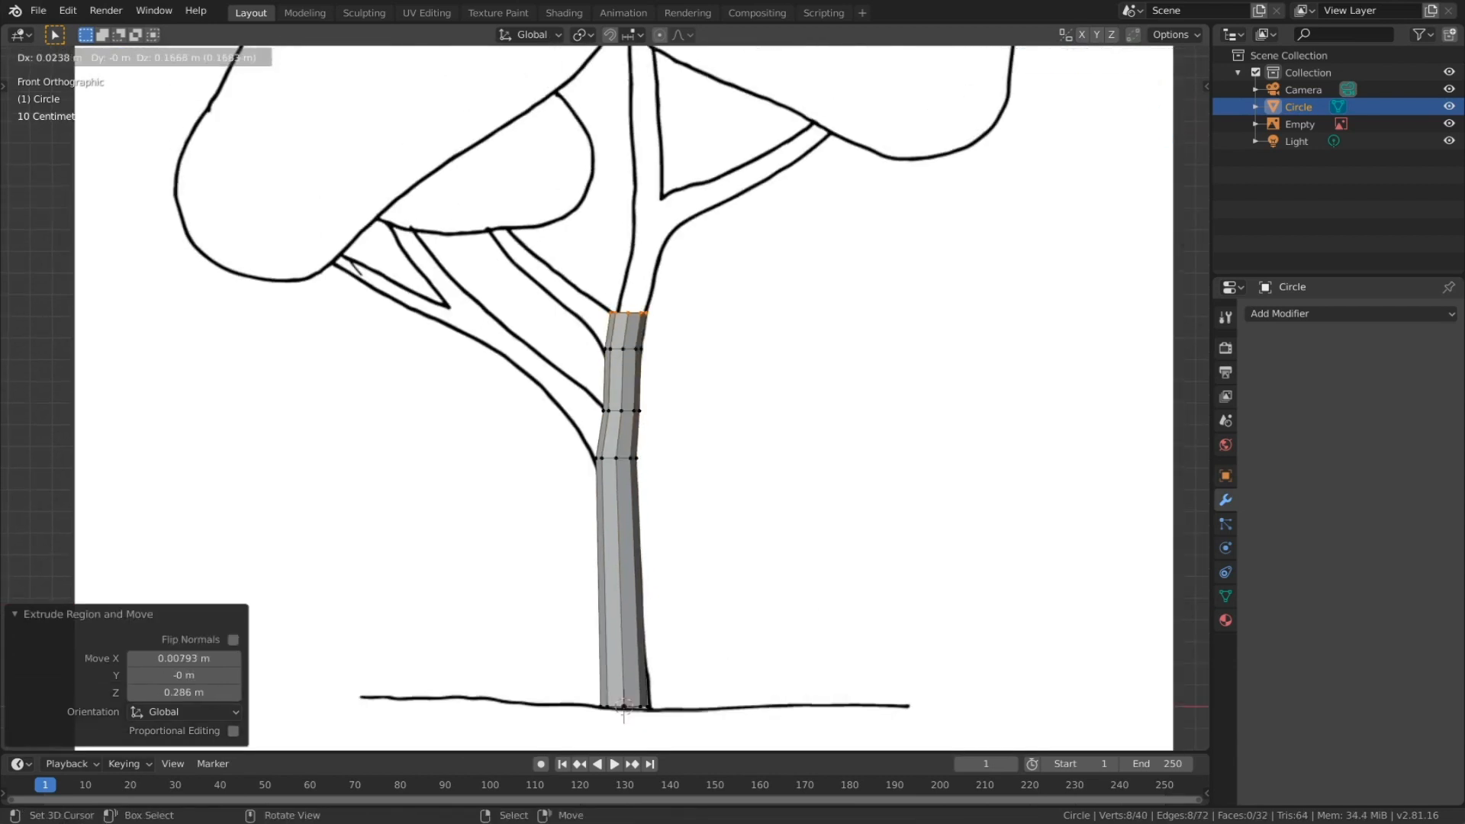
click(791, 498)
middle_drag(791, 497, 795, 512)
key(s)
click(790, 509)
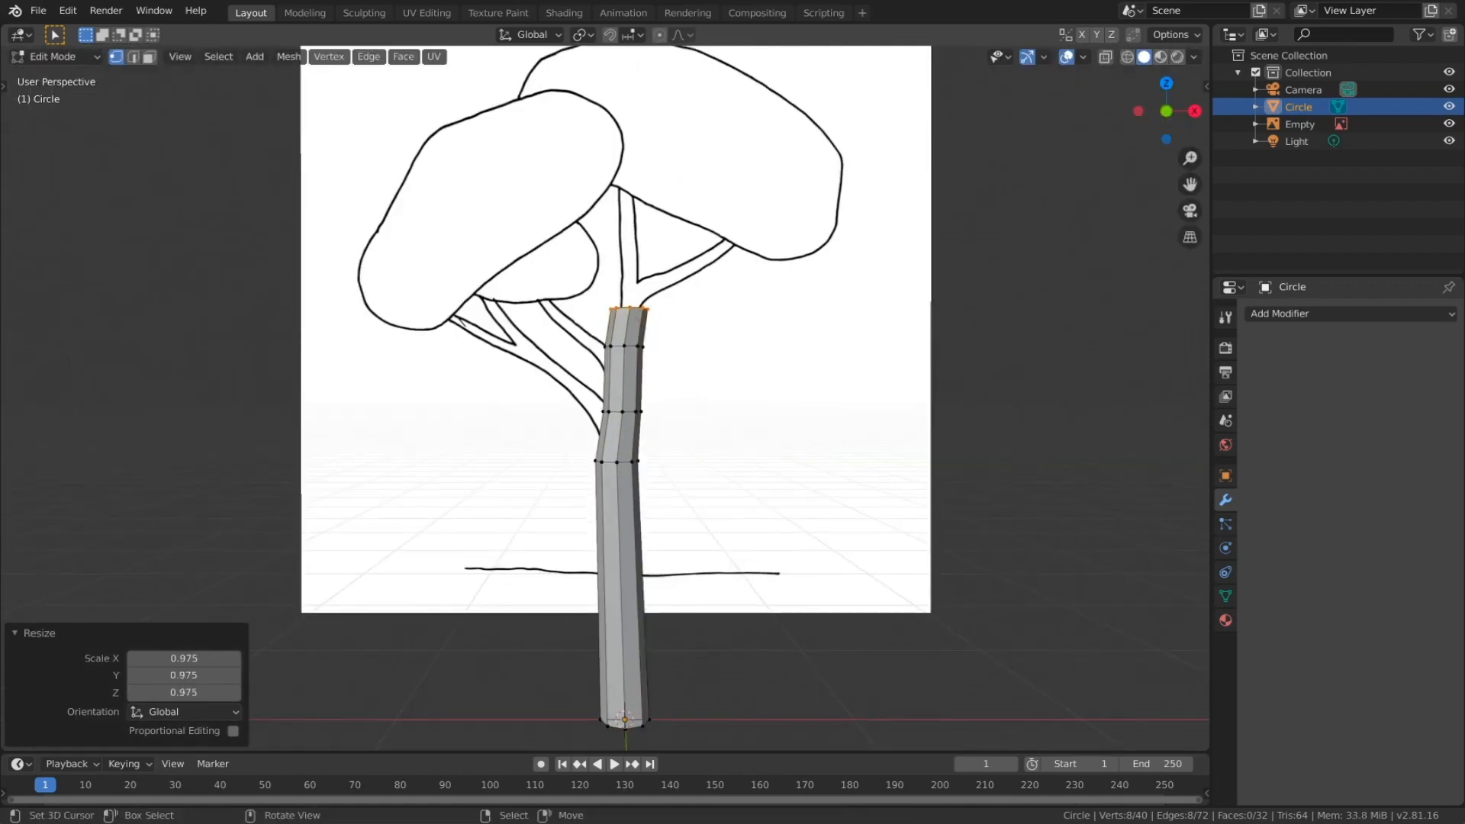
key(KP_1)
key(s)
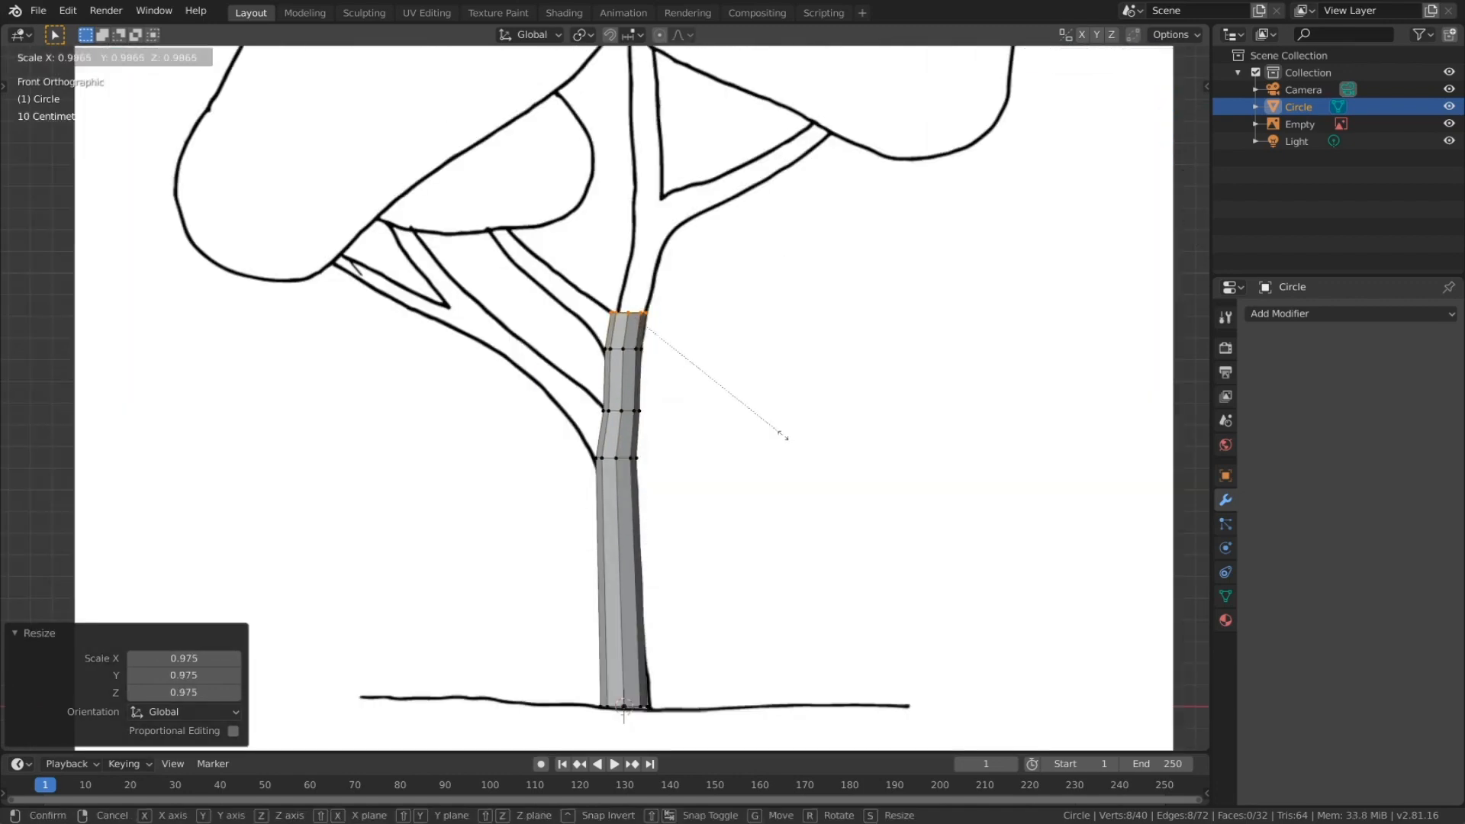
click(784, 438)
key(g)
click(788, 435)
Step: Extrude the trunk about 0.34 m to the right branch's lower edge and about 0.17 m to its upper edge, scaling the last ring to 0.989
shift+scroll(789, 434, up, 5)
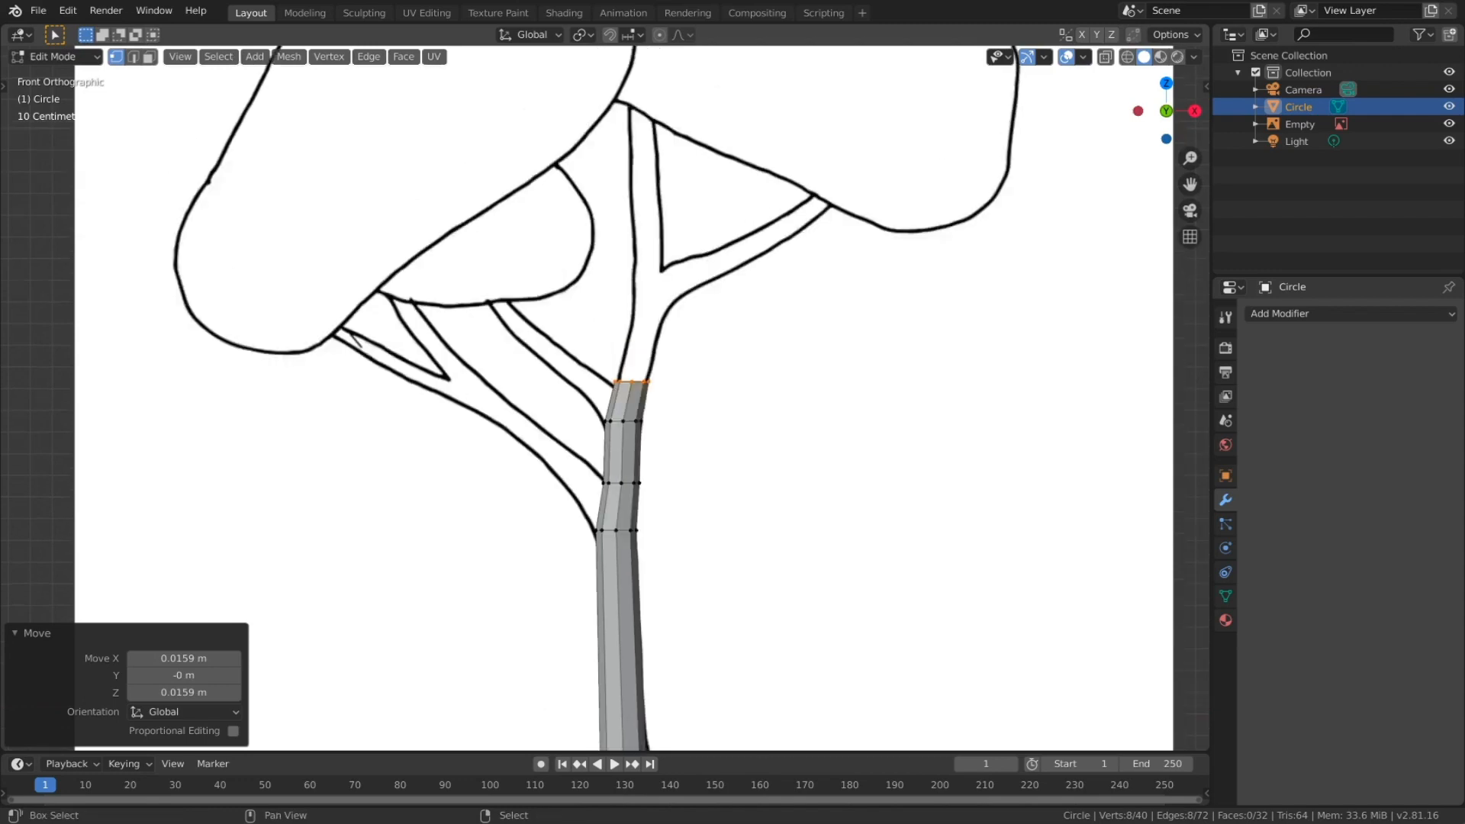
key(e)
key(Return)
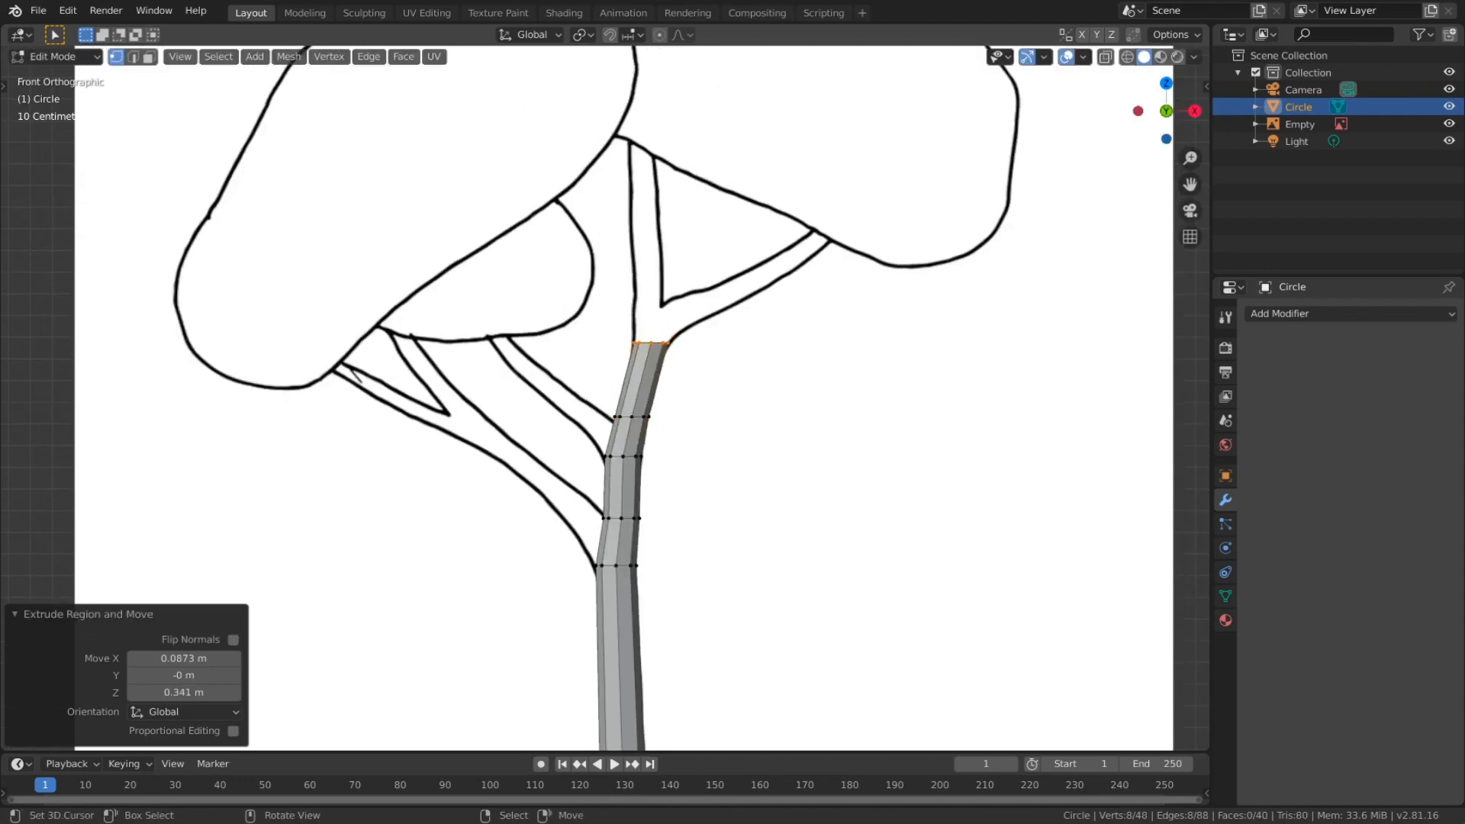
key(e)
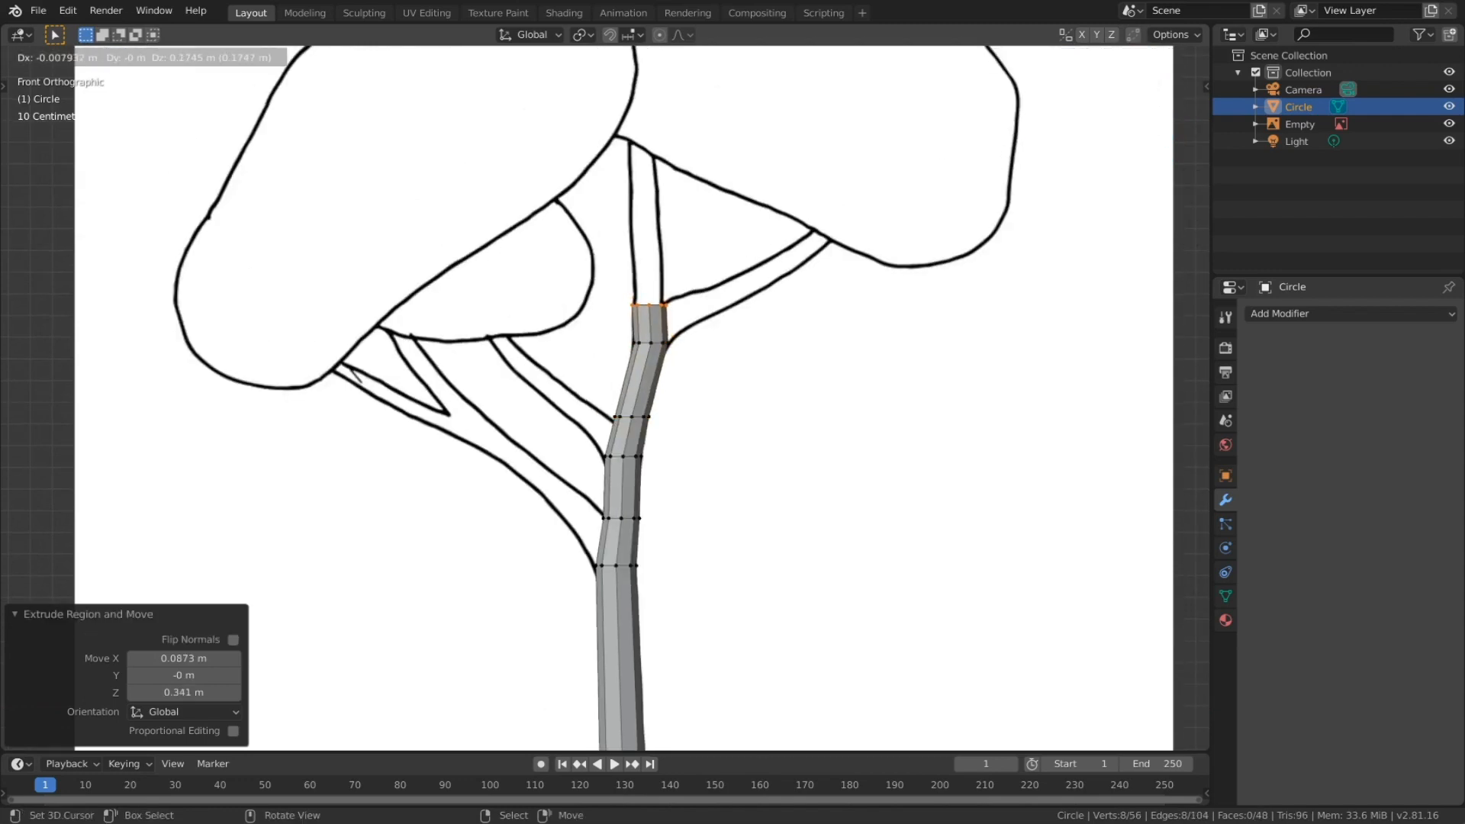
key(Return)
key(s)
click(800, 503)
Step: Extrude the trunk's top about 0.98 m up into the foliage and scale the end ring down to taper it
key(e)
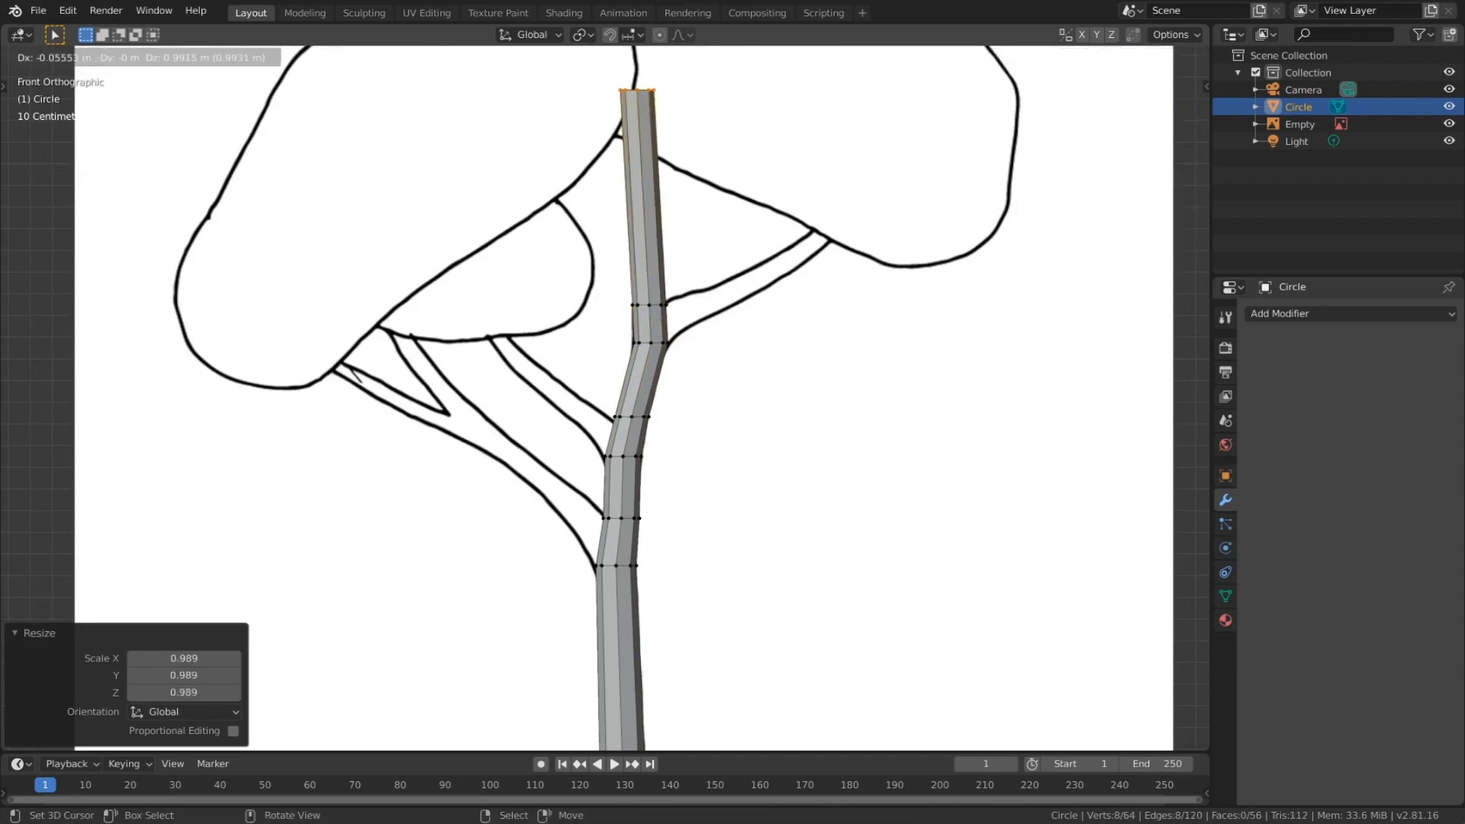
key(Return)
key(s)
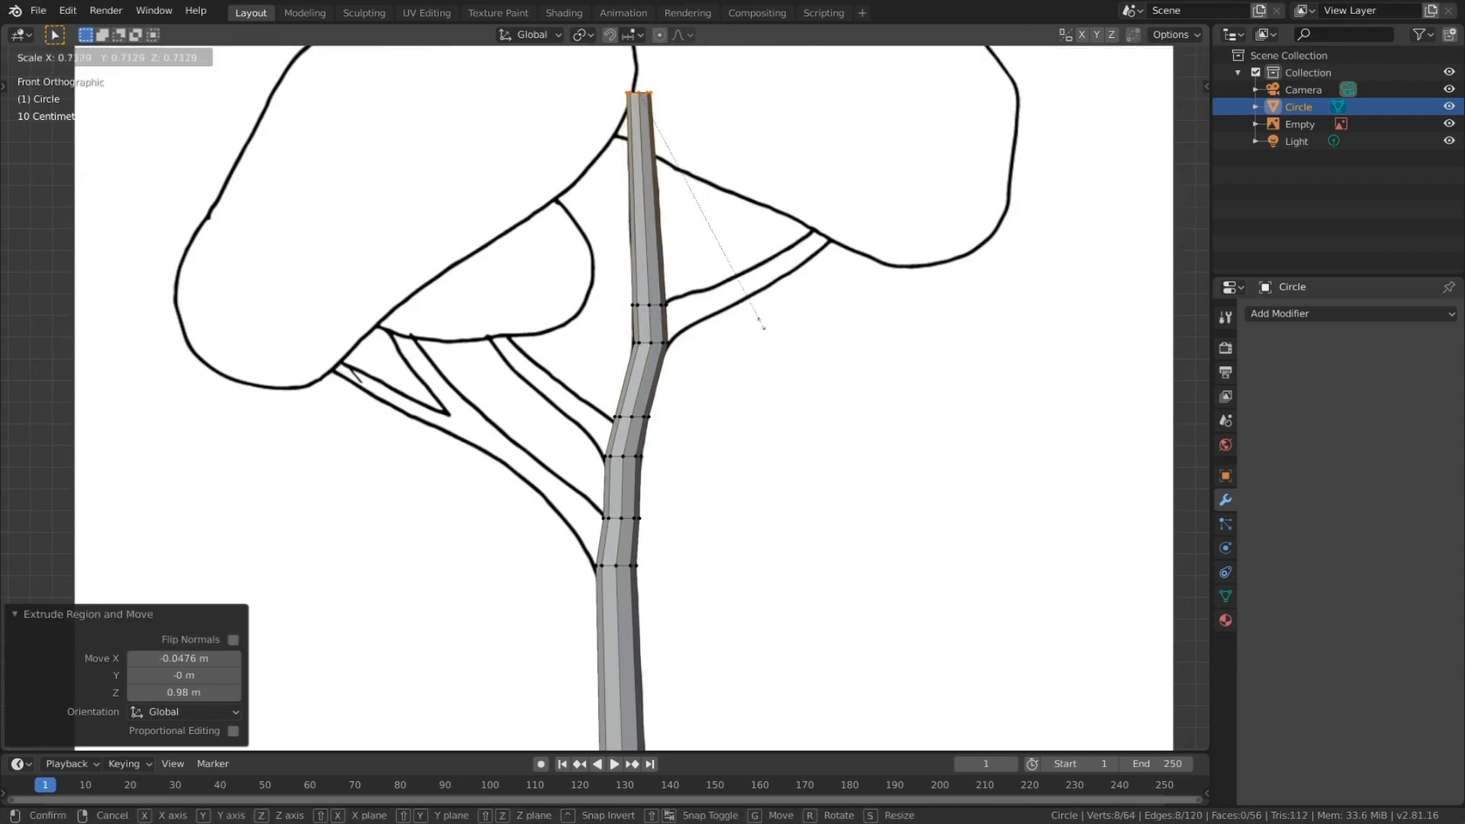
click(716, 308)
Step: Add a centred loop cut to the trunk segment between the lowest left branch's two edges
shift+middle_drag(715, 308, 716, 289)
scroll(715, 289, down, 4)
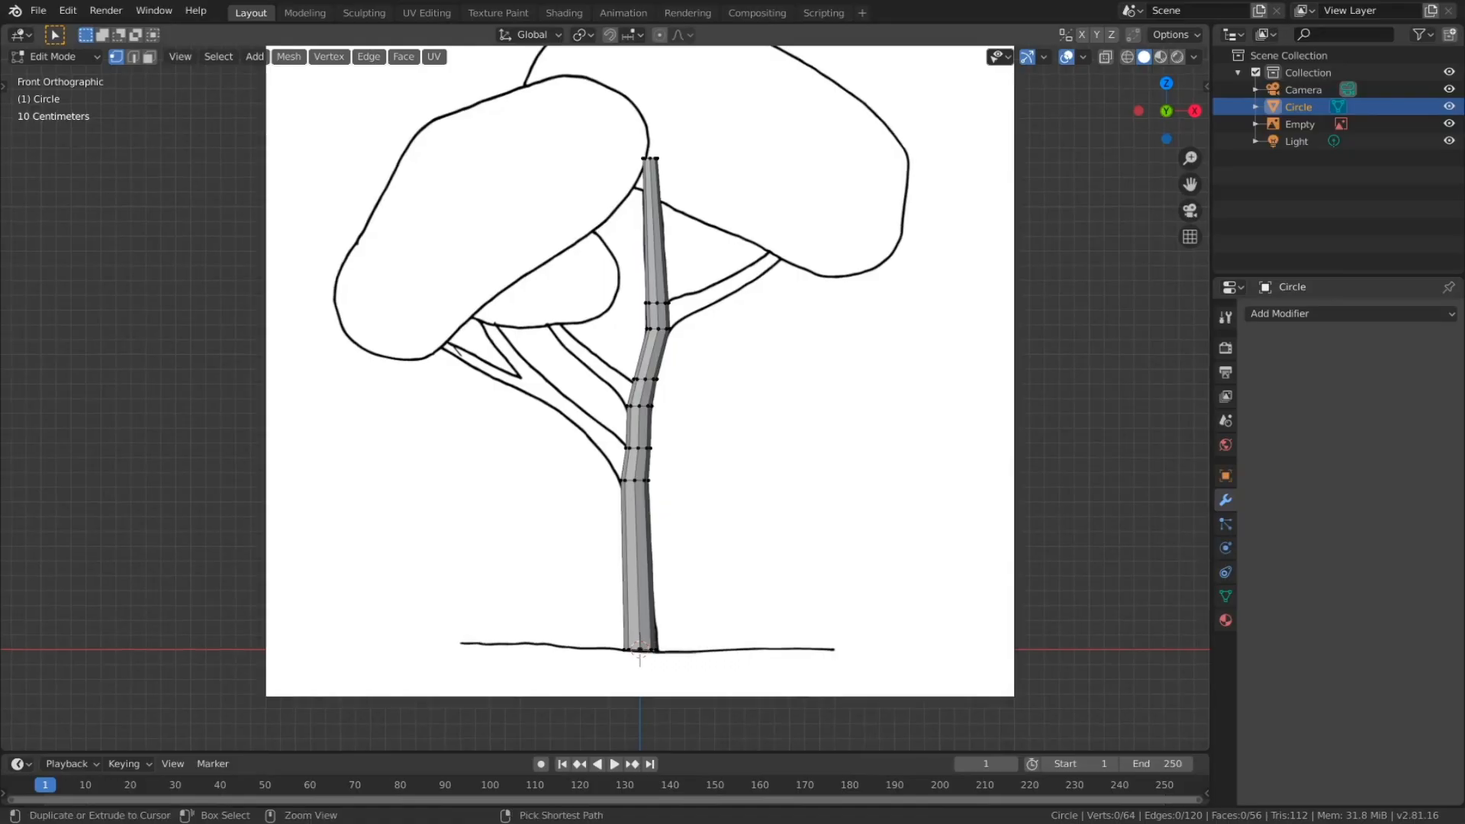
ctrl+middle_drag(621, 412, 621, 367)
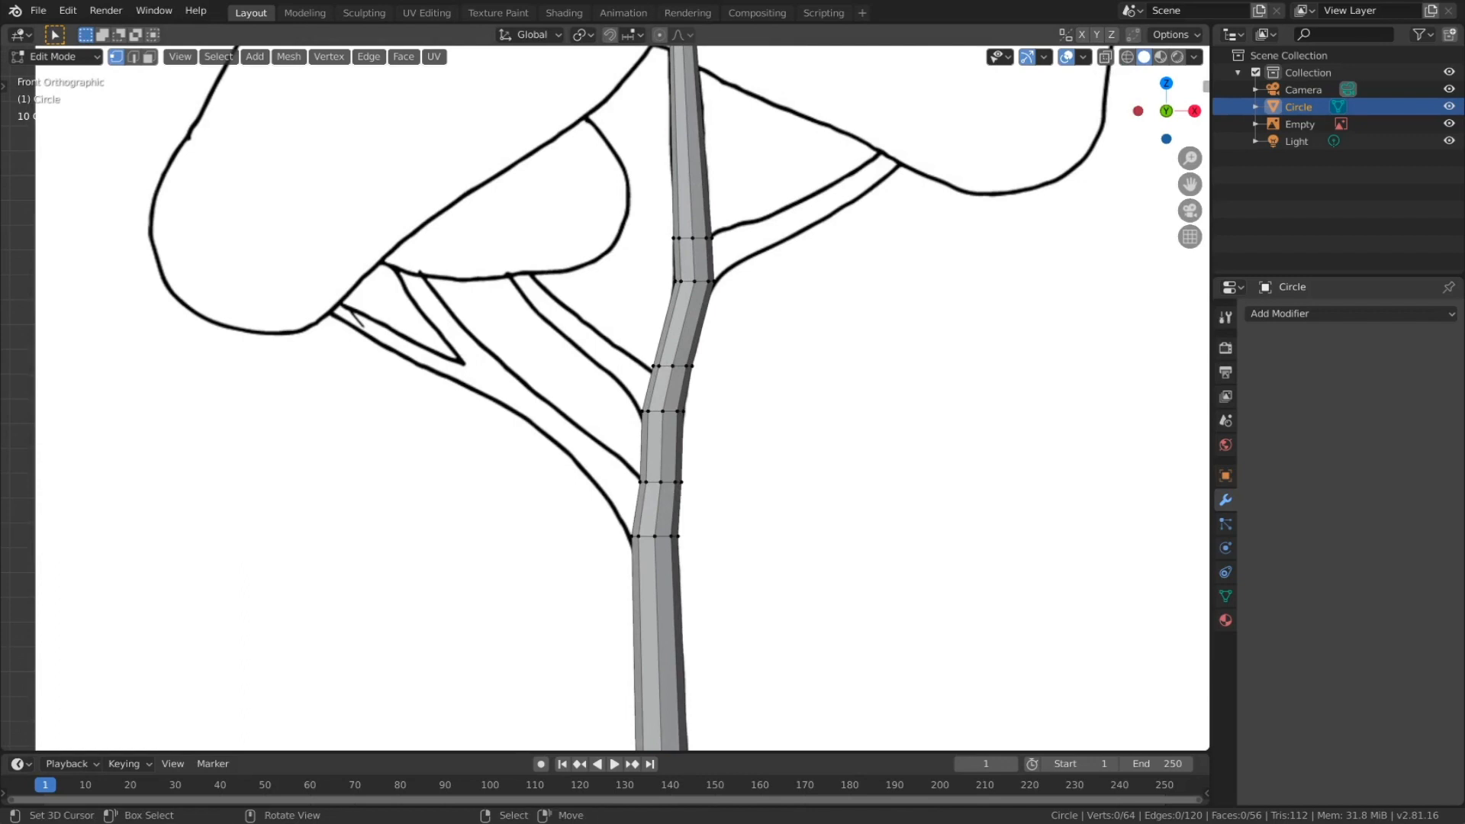
key(ctrl+r)
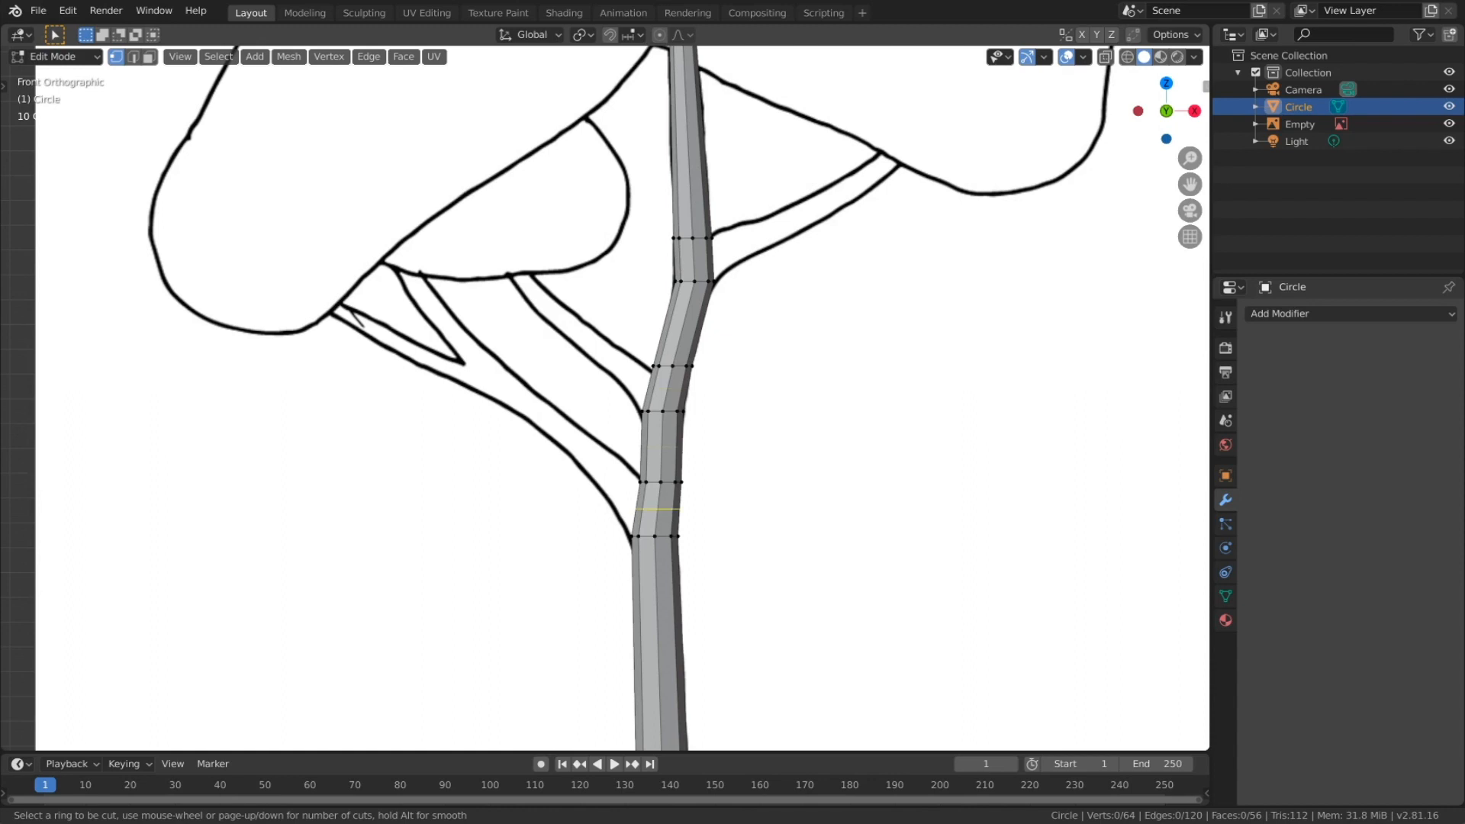
click(664, 509)
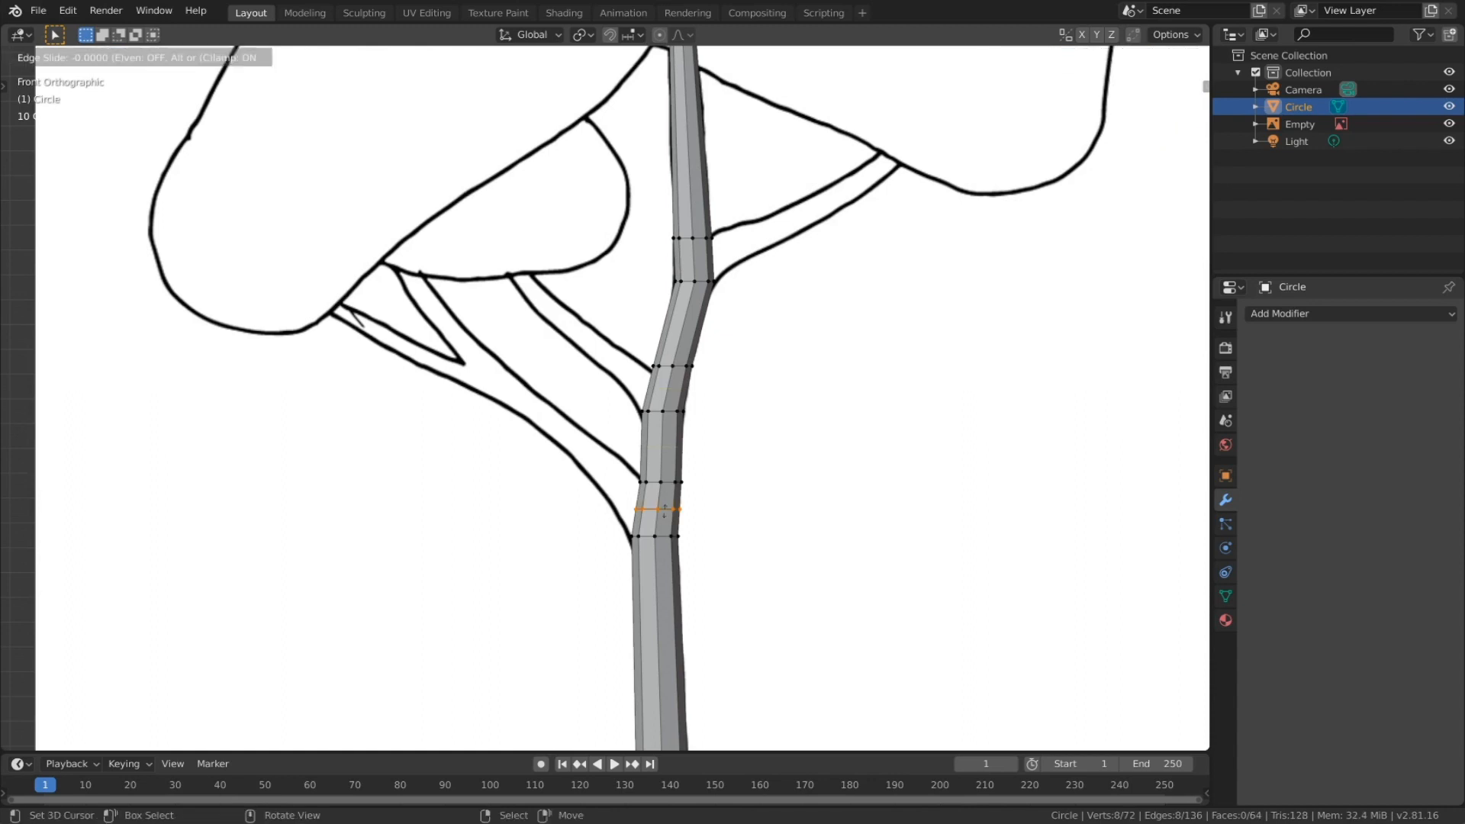
click(664, 511)
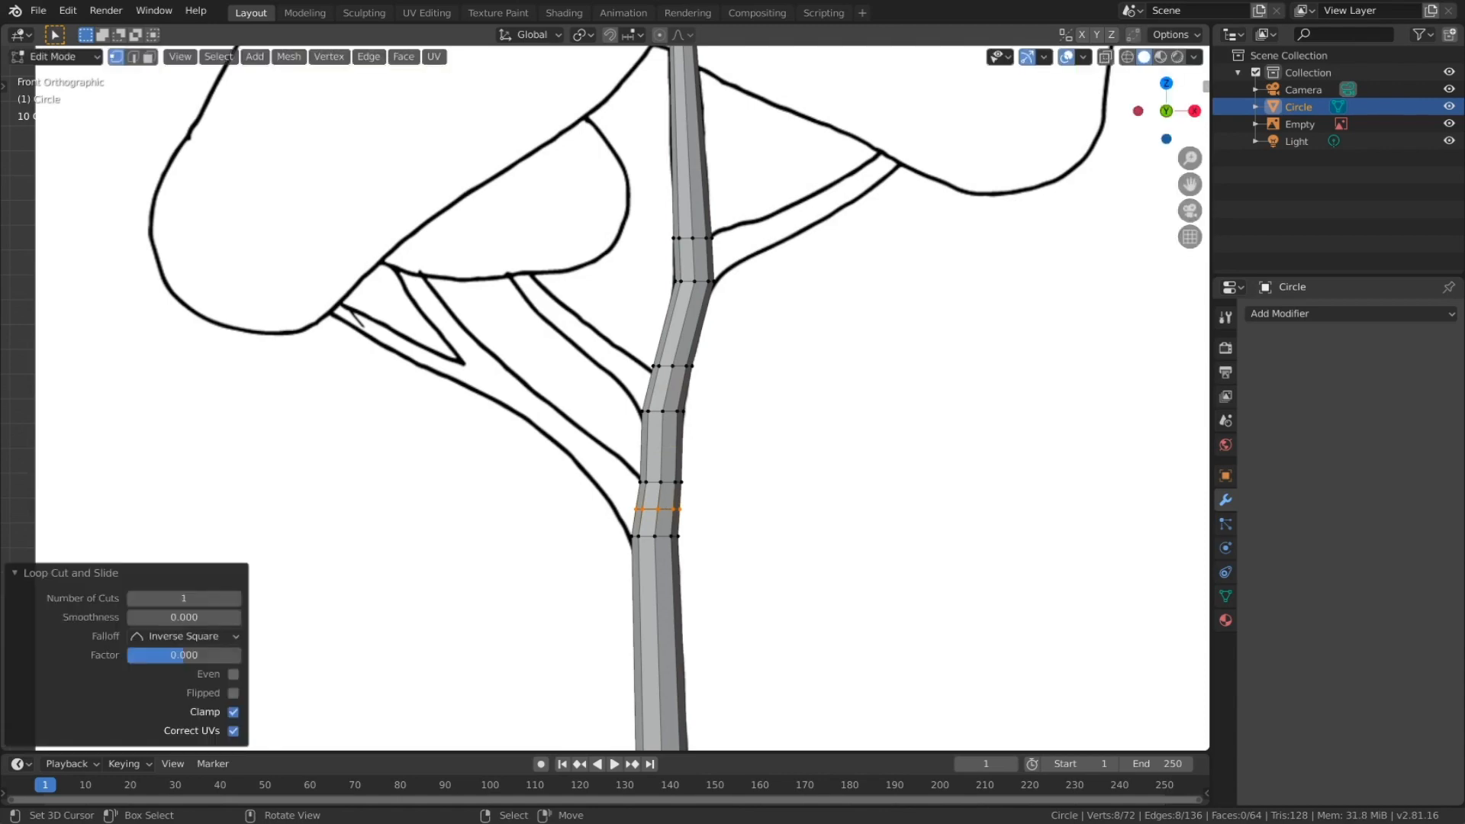
Step: Delete the new loop's middle vertex on the trunk's branch side to open a hole for the lowest left branch
middle_drag(663, 511, 811, 544)
scroll(790, 548, up, 2)
right_click(638, 535)
shift+middle_drag(638, 535, 650, 481)
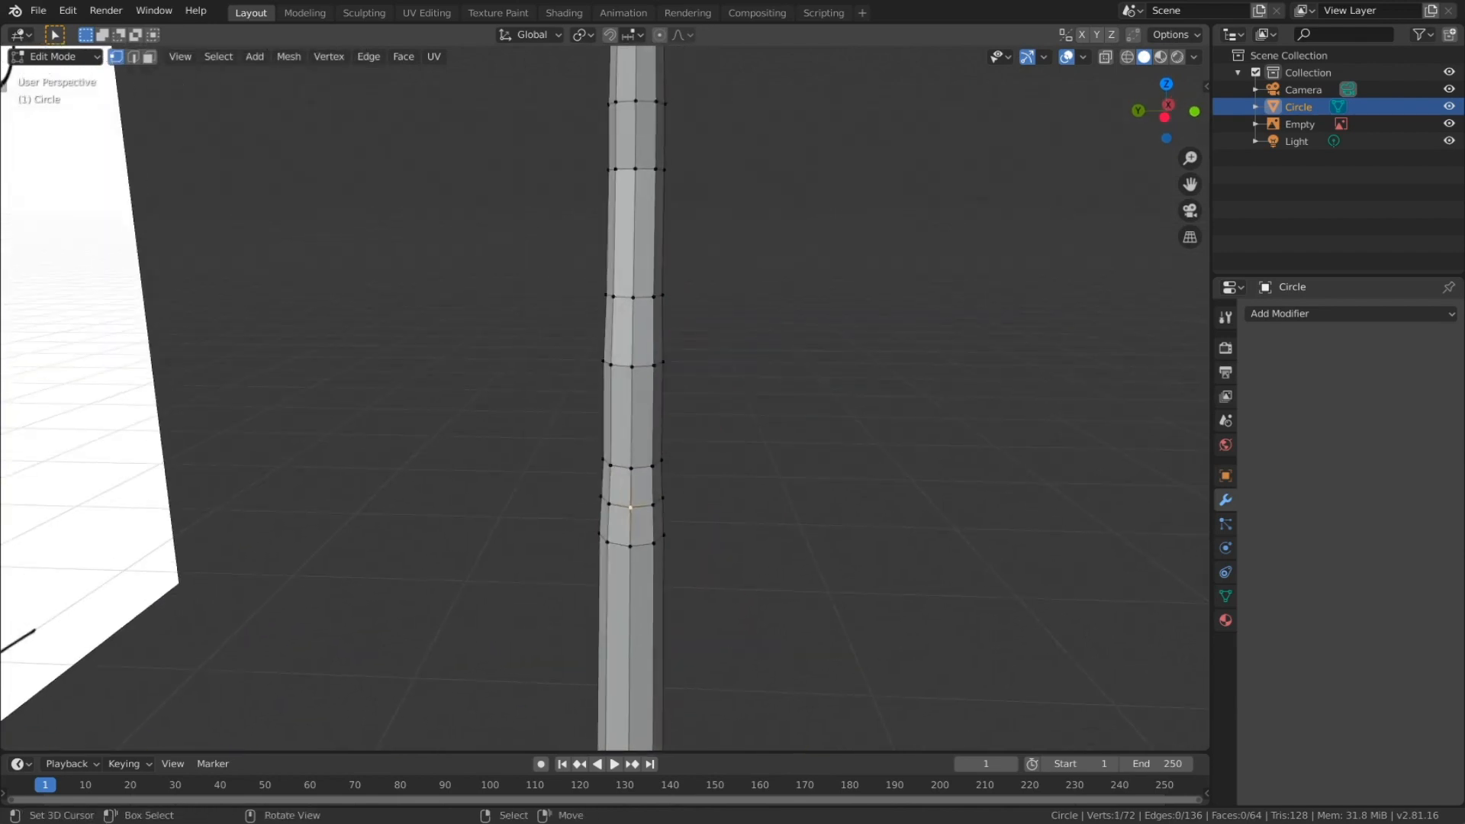
key(x)
key(Return)
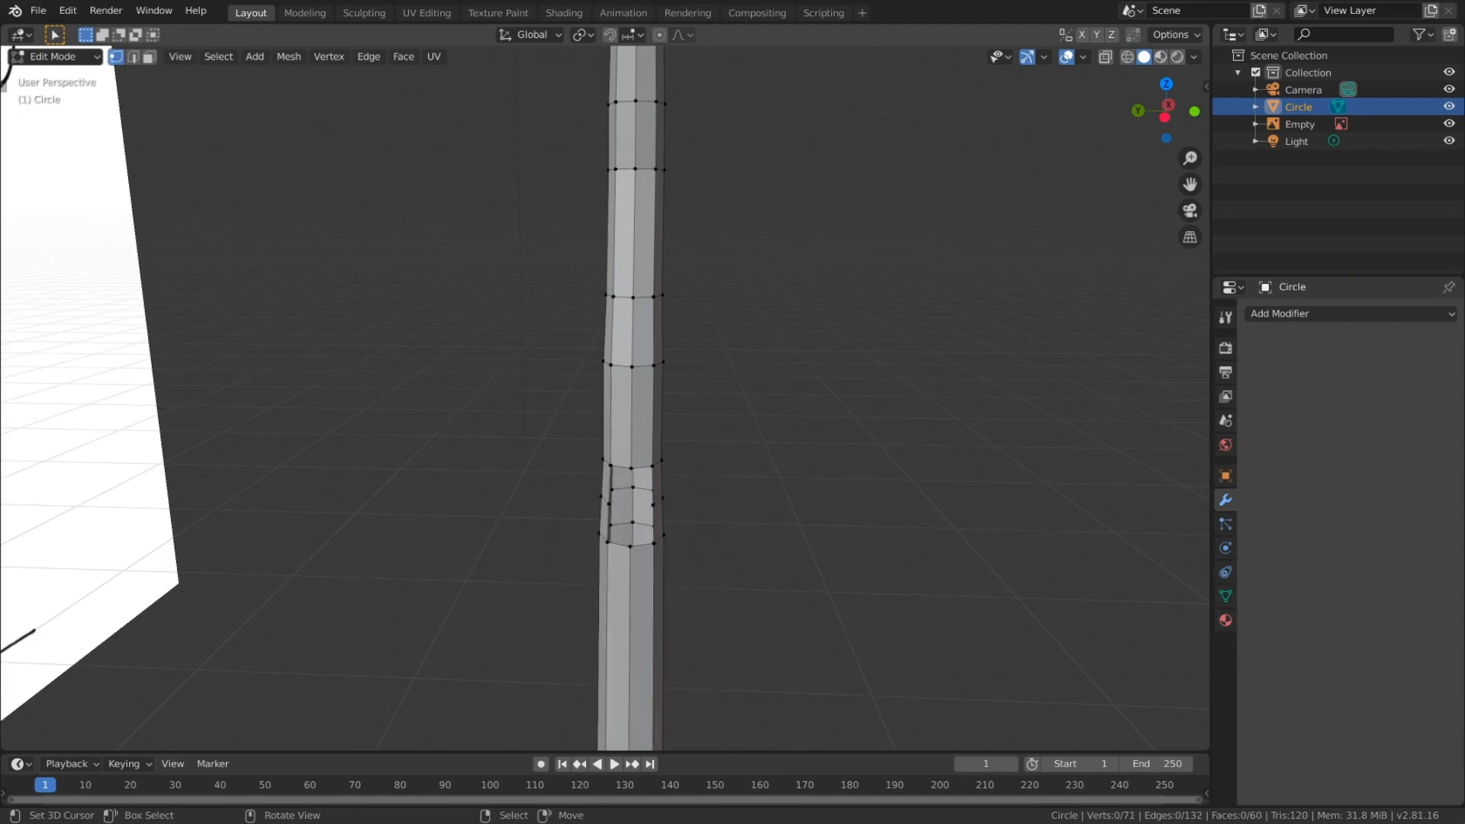
Step: Round the branch hole by spreading its two side vertices apart and scaling its upper and lower vertices to 1.192
shift+right_click(653, 505)
key(s)
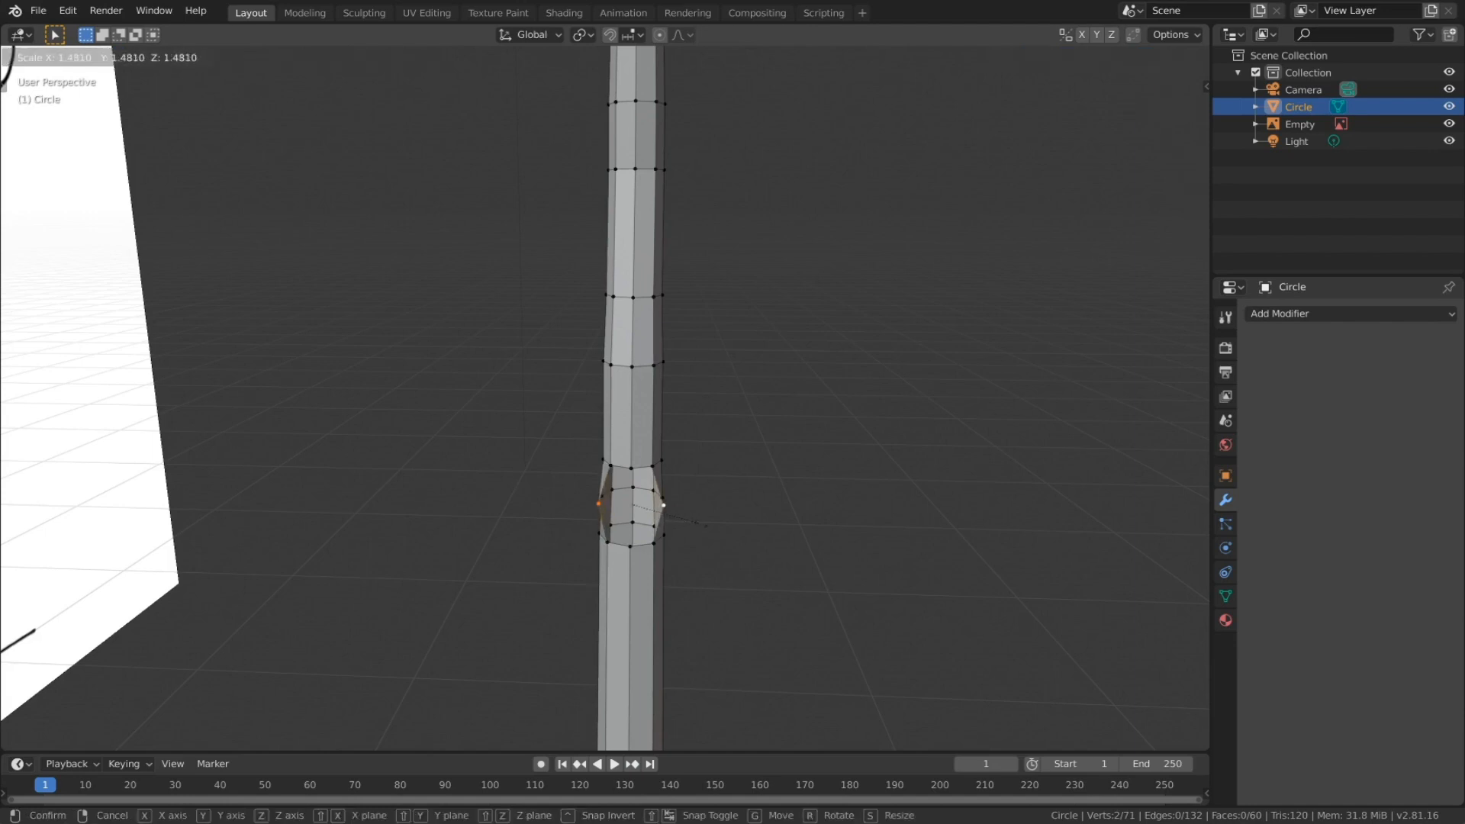
click(668, 505)
right_click(631, 468)
shift+right_click(629, 551)
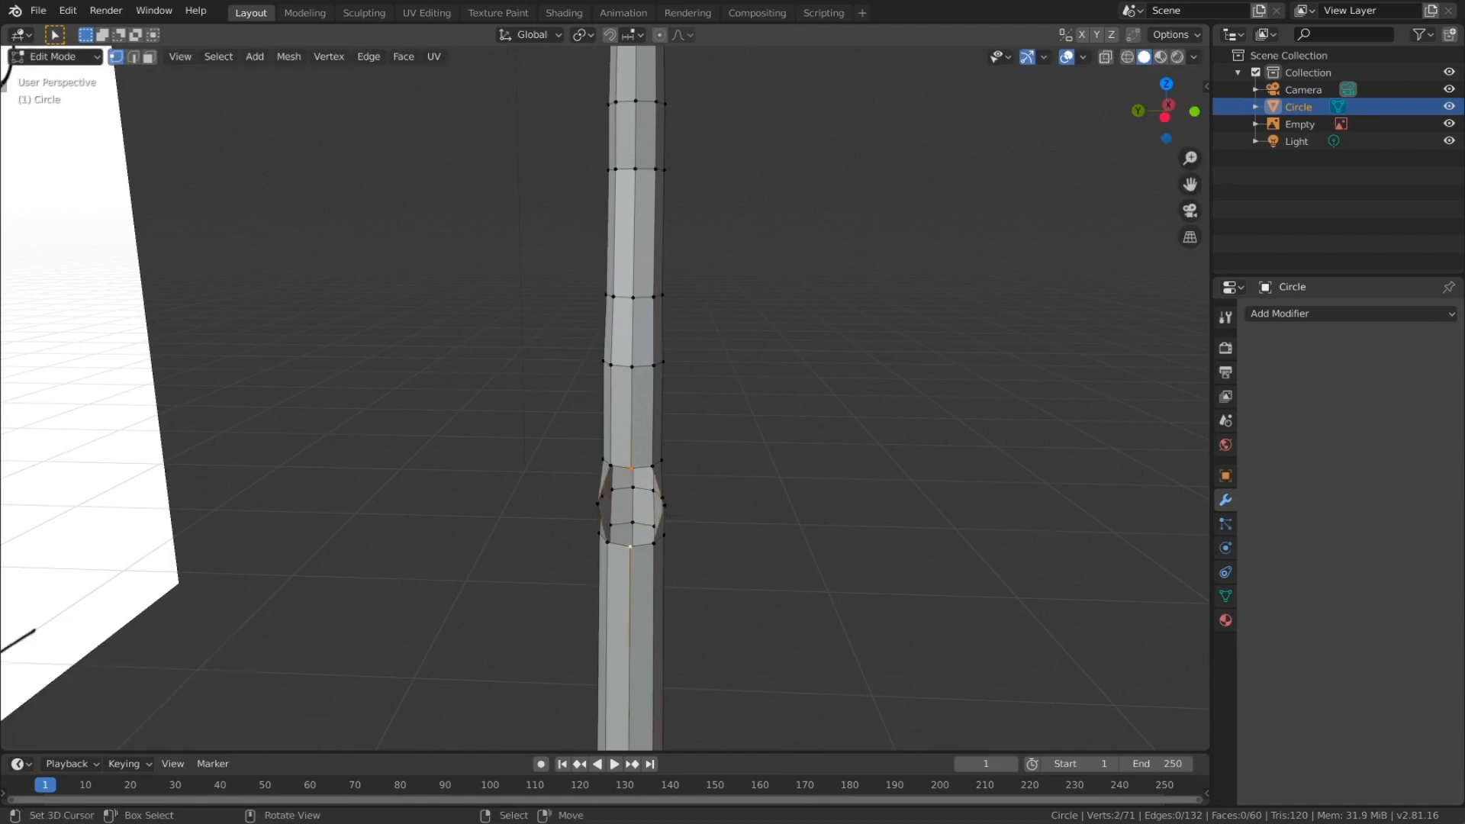
key(s)
click(685, 539)
Step: Extrude the hole's edge loop in front view by about -0.616 m on X and 0.571 m on Z along the branch drawing
middle_drag(684, 539, 599, 519)
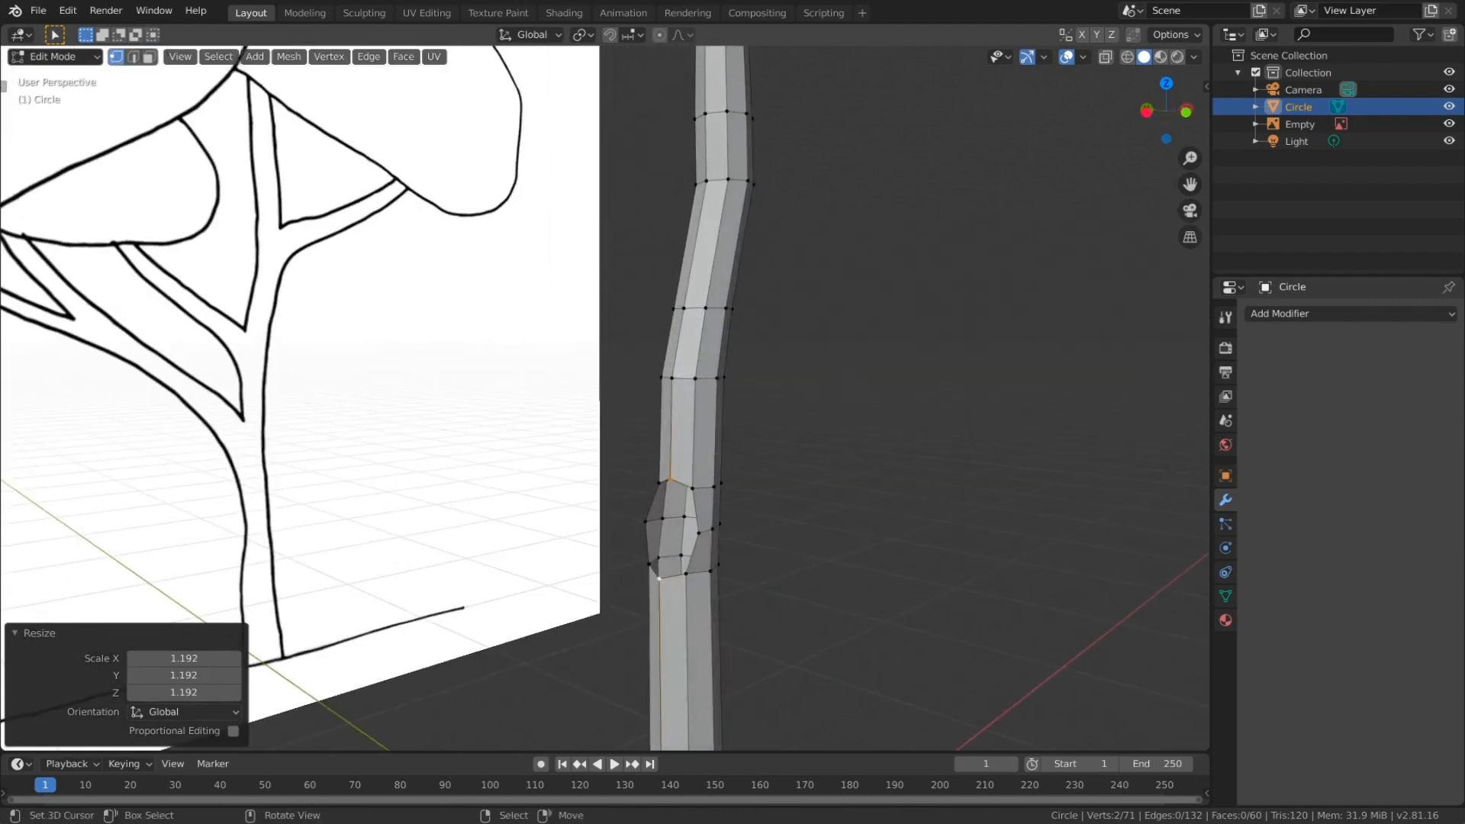
alt+right_click(699, 532)
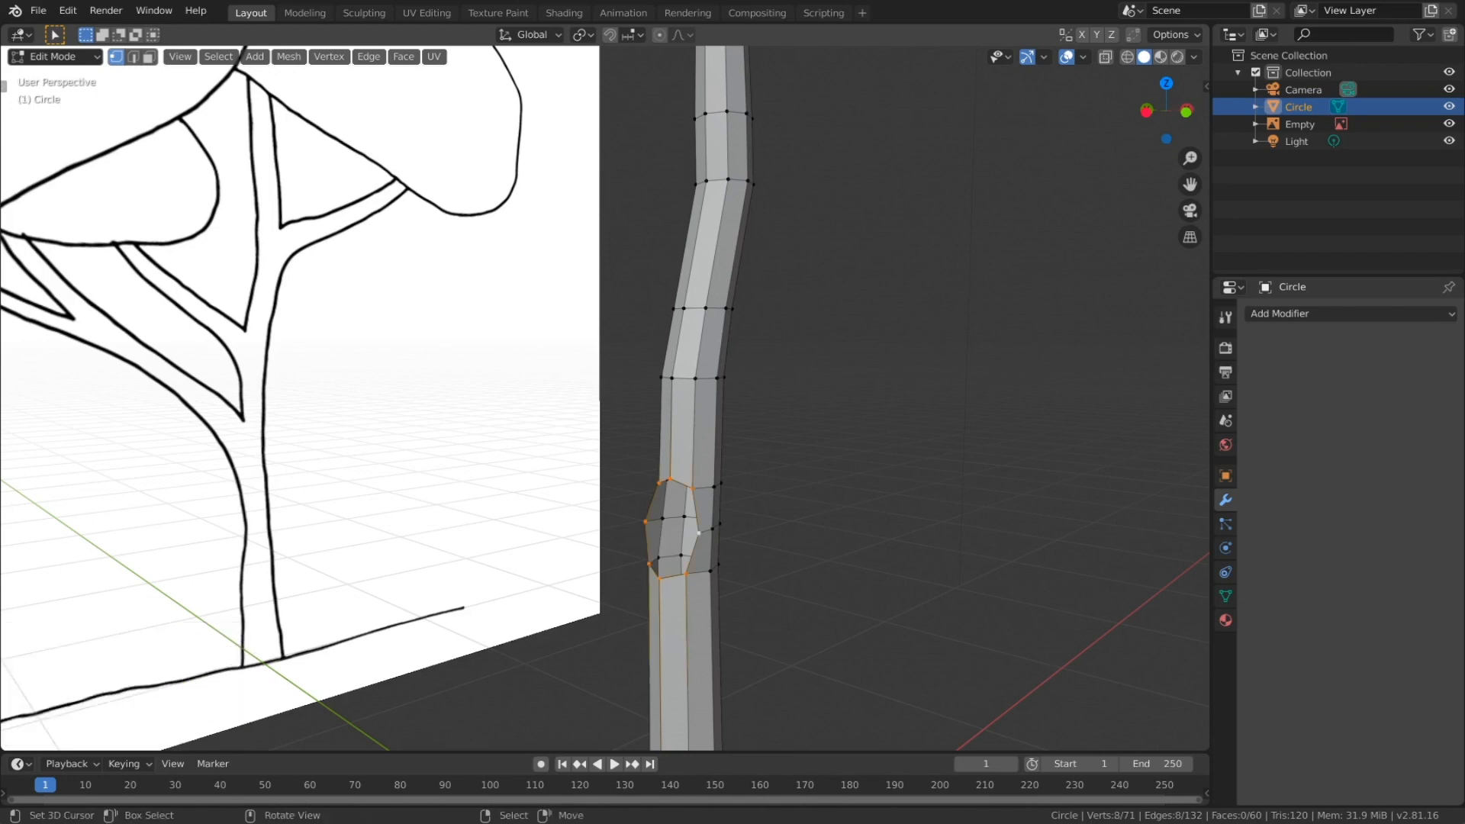
key(KP_1)
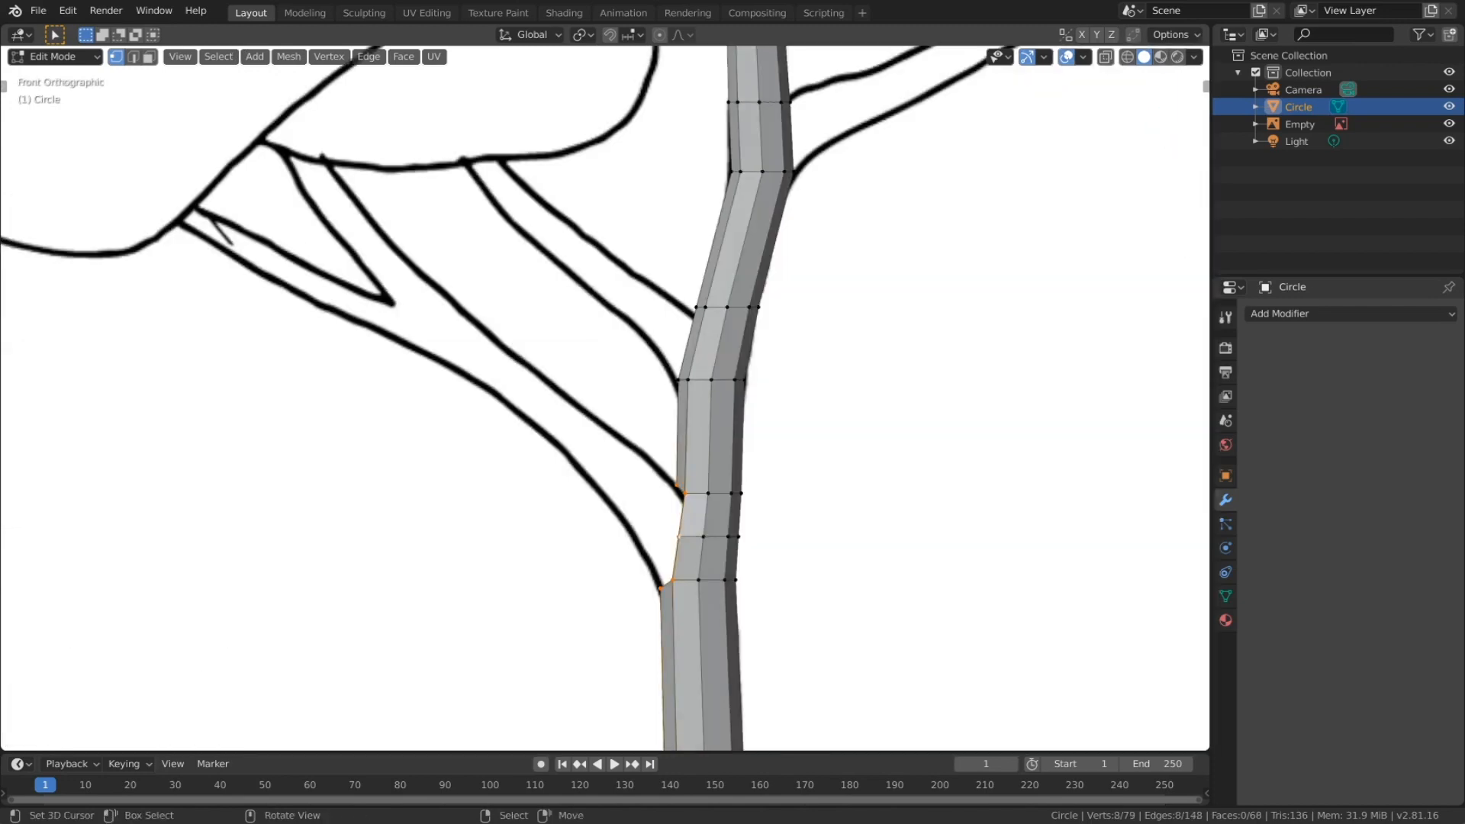
key(e)
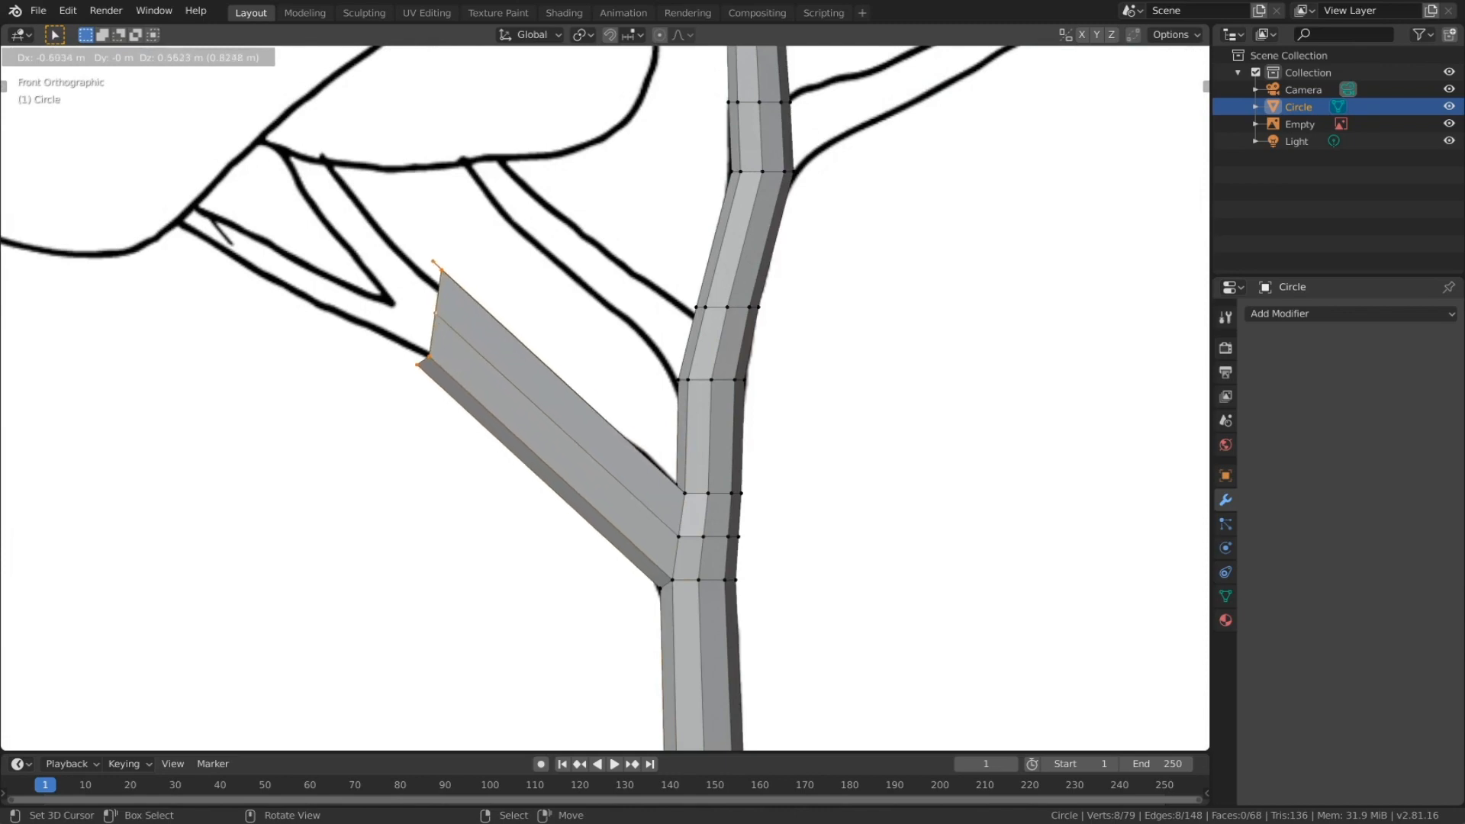
key(Return)
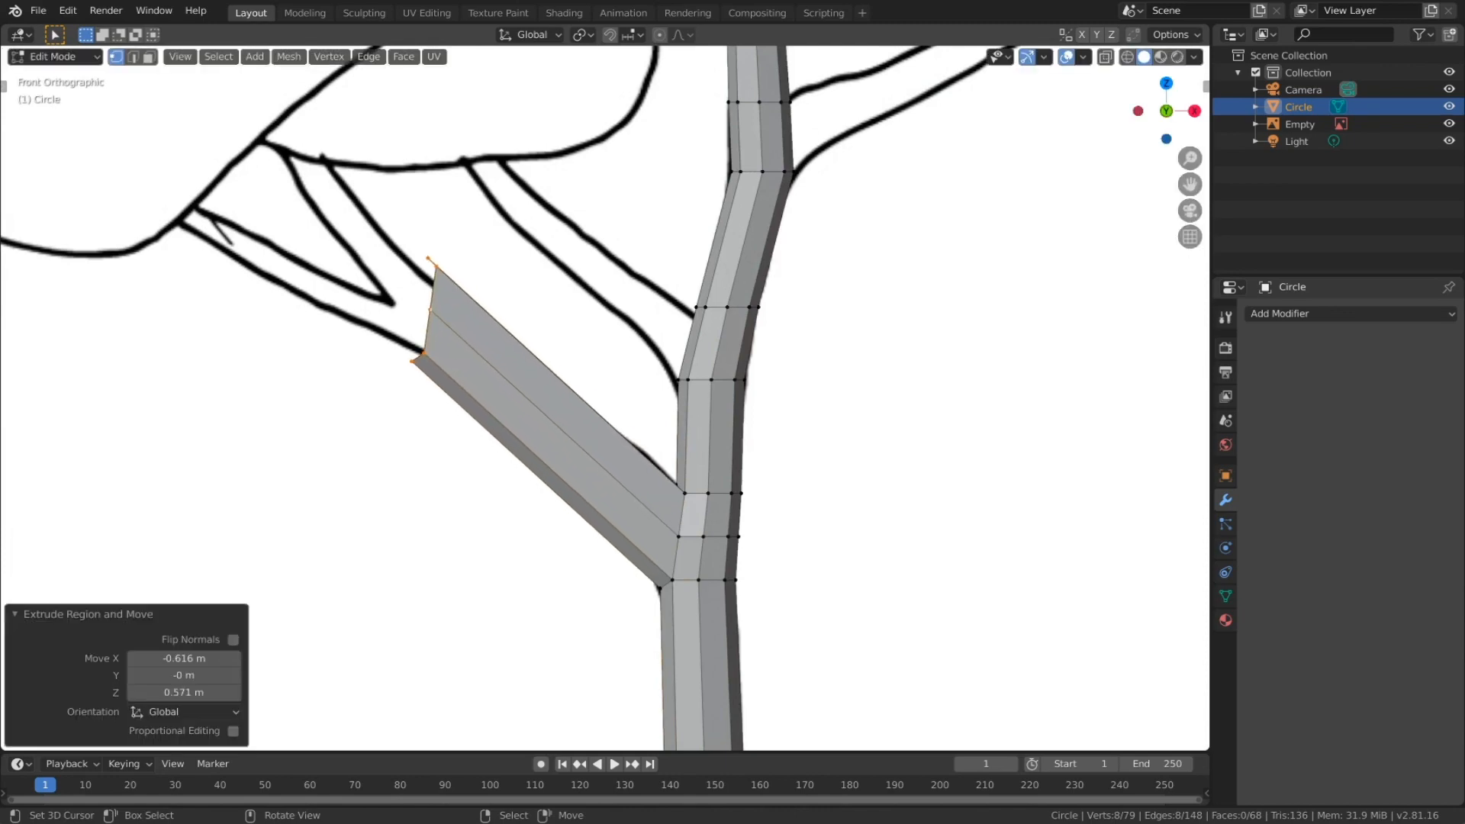
Step: Flatten the branch's end ring to 0.051 on X and scale it to 0.601 on Z
key(s)
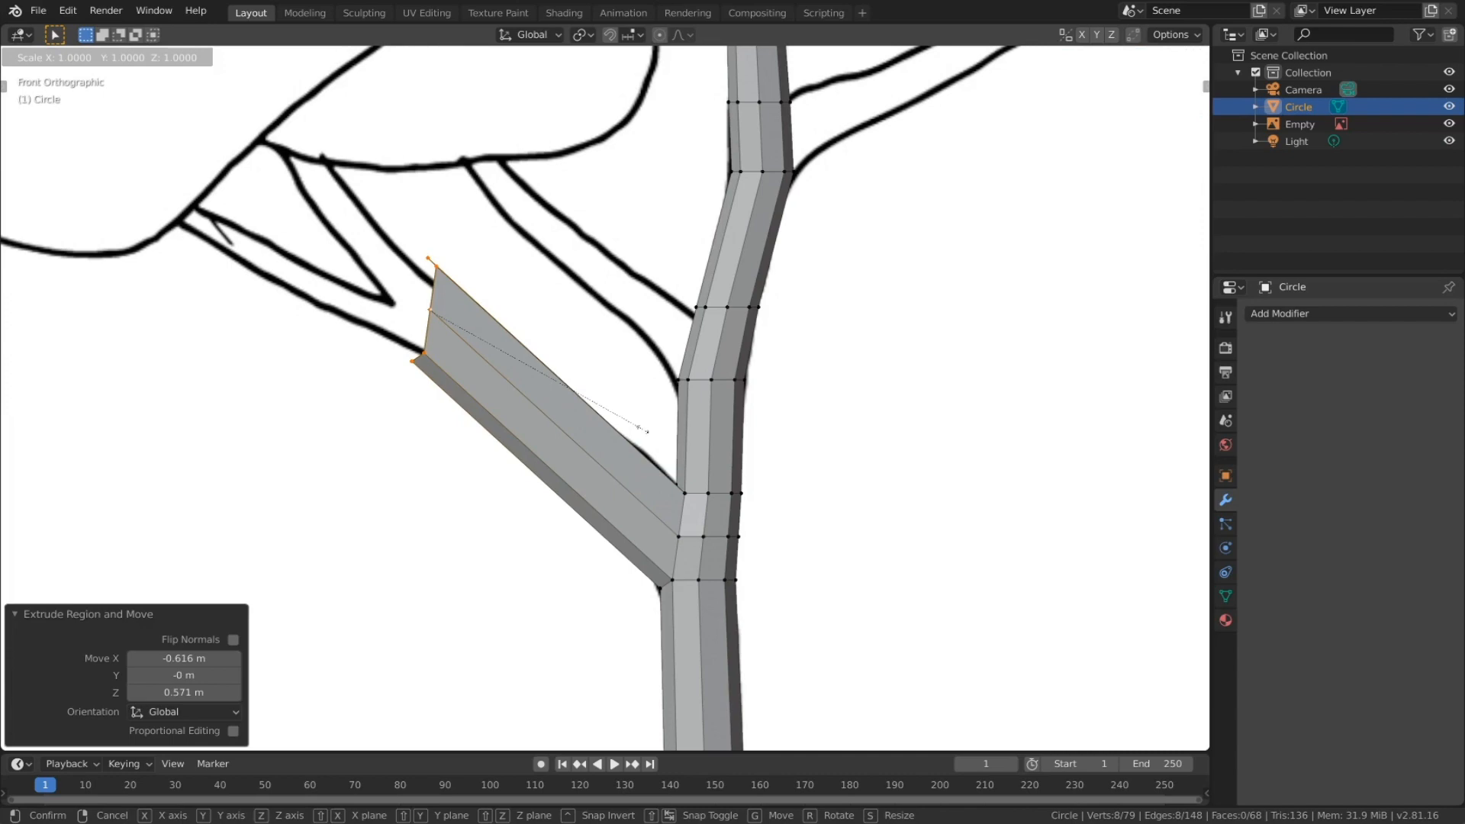
key(x)
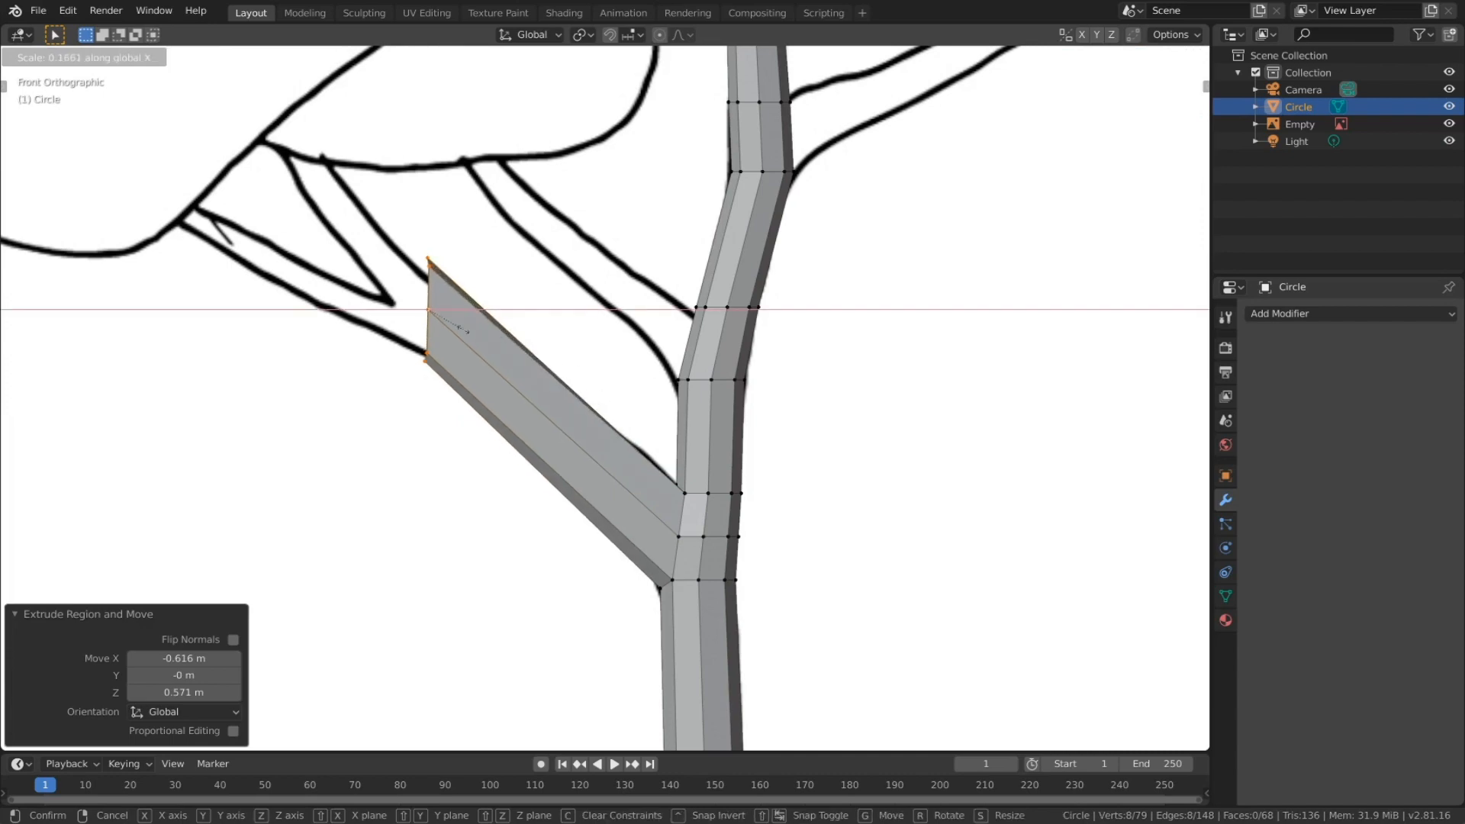
click(432, 312)
middle_drag(432, 312, 490, 323)
key(s)
key(z)
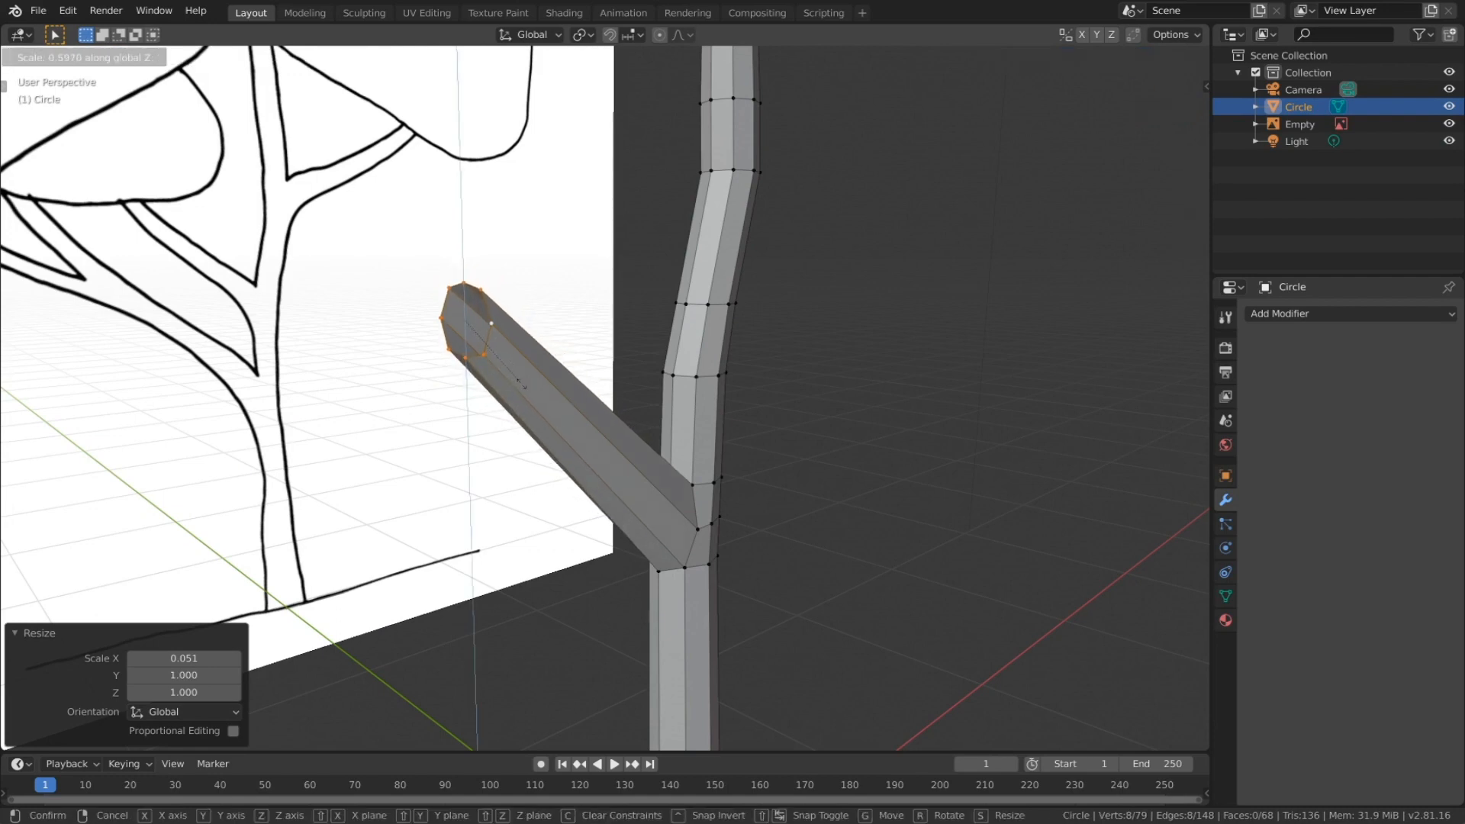
click(520, 382)
key(KP_1)
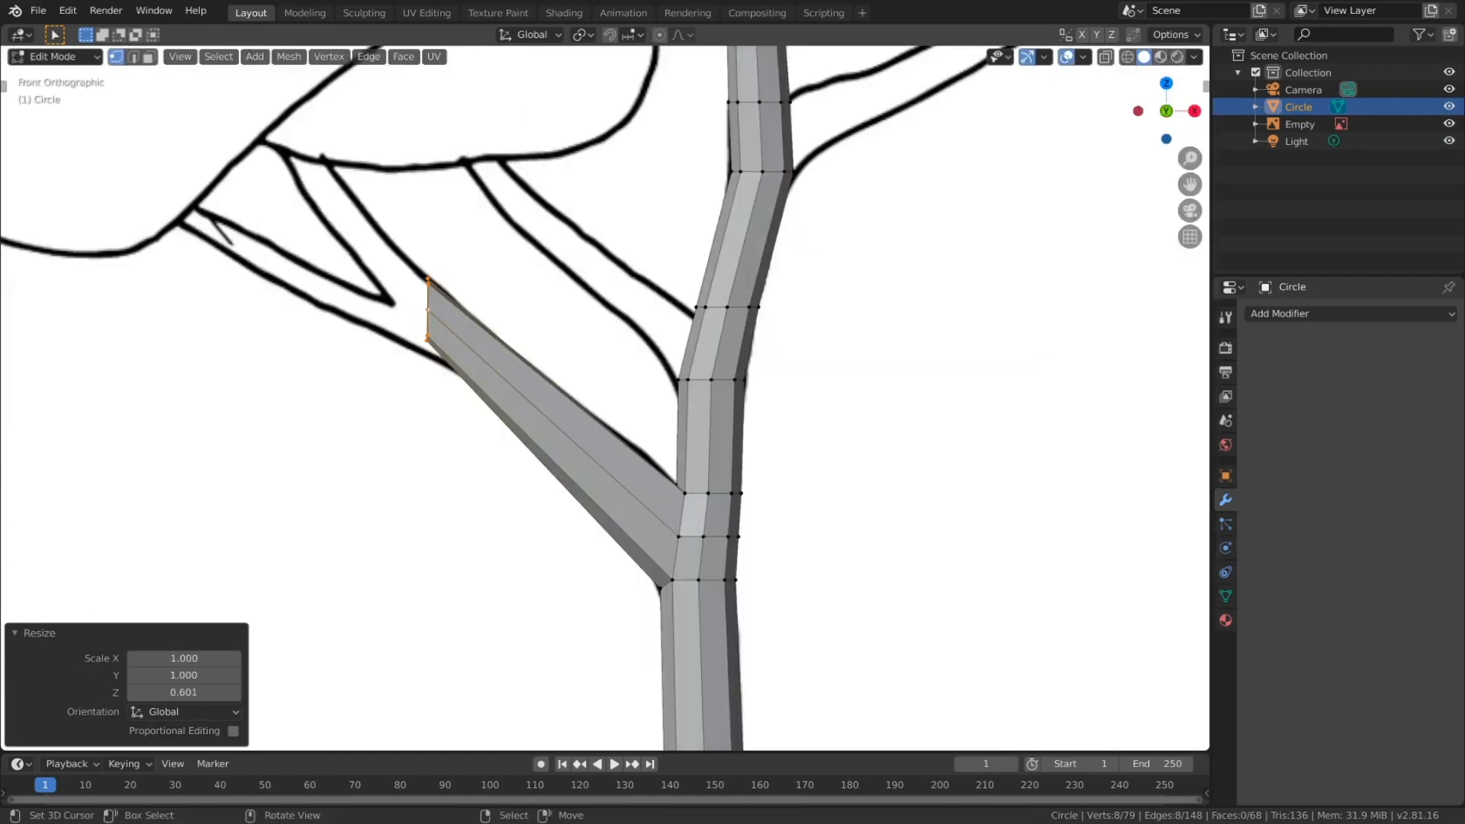
Step: Extrude a short branch segment about 0.1 m to the fork, shrinking its end ring to 0.852 and shifting it onto the drawing
key(e)
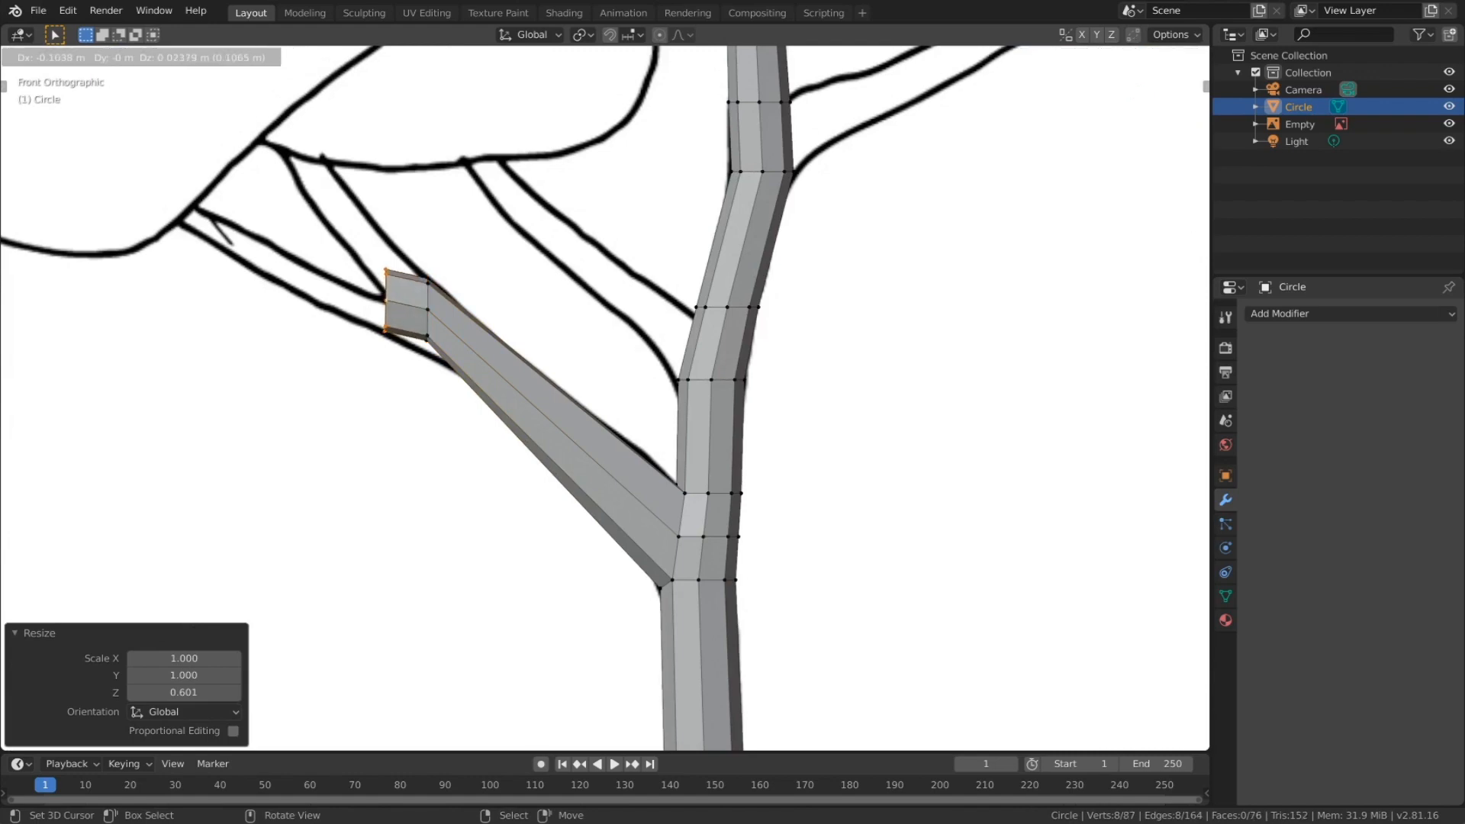
click(543, 363)
key(s)
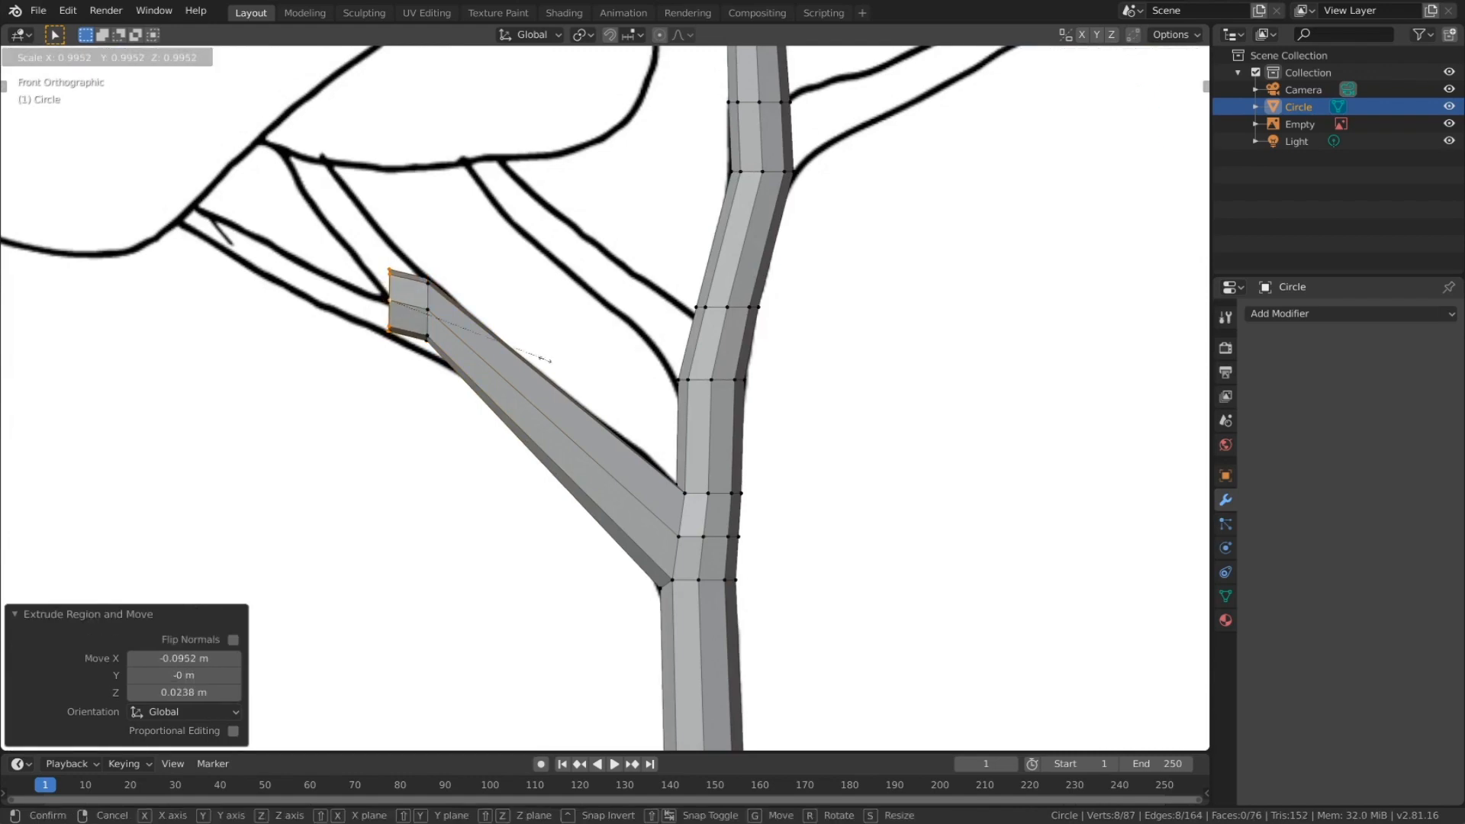
click(526, 357)
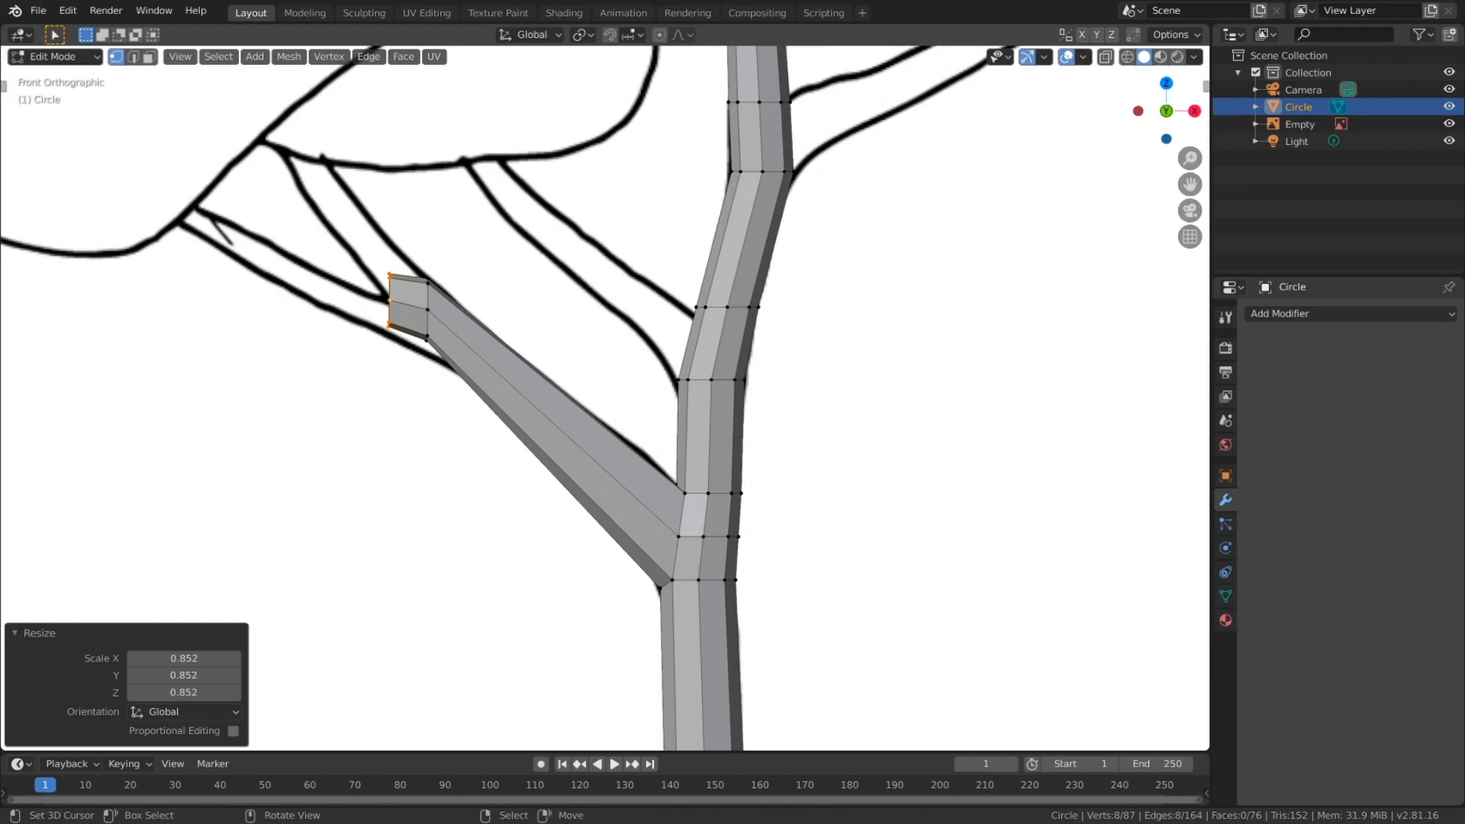
key(g)
click(551, 354)
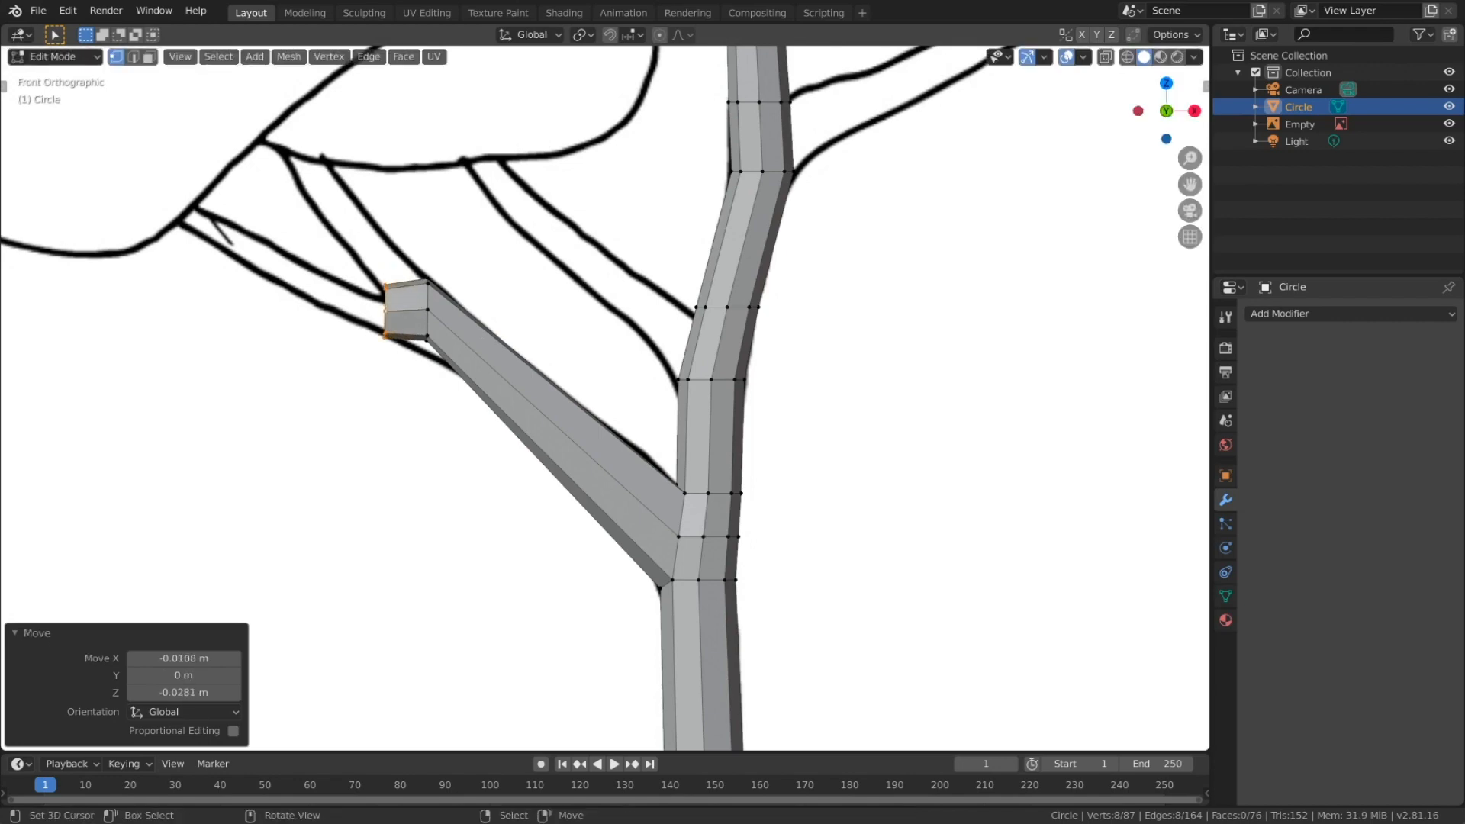
Step: Scale the branch's end ring to 0.947 and rotate it about 4.12°
key(s)
click(556, 353)
key(r)
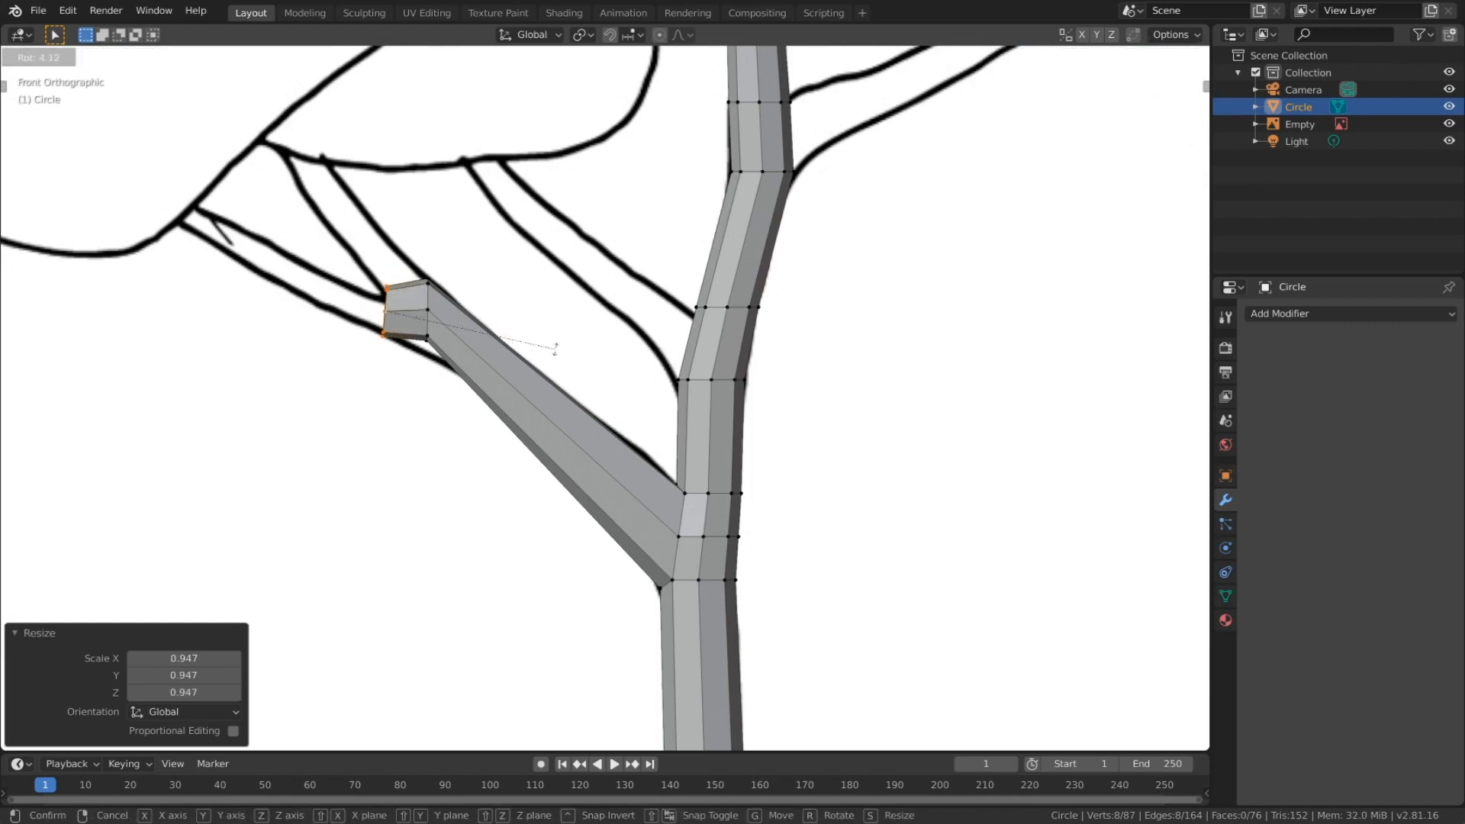
click(551, 340)
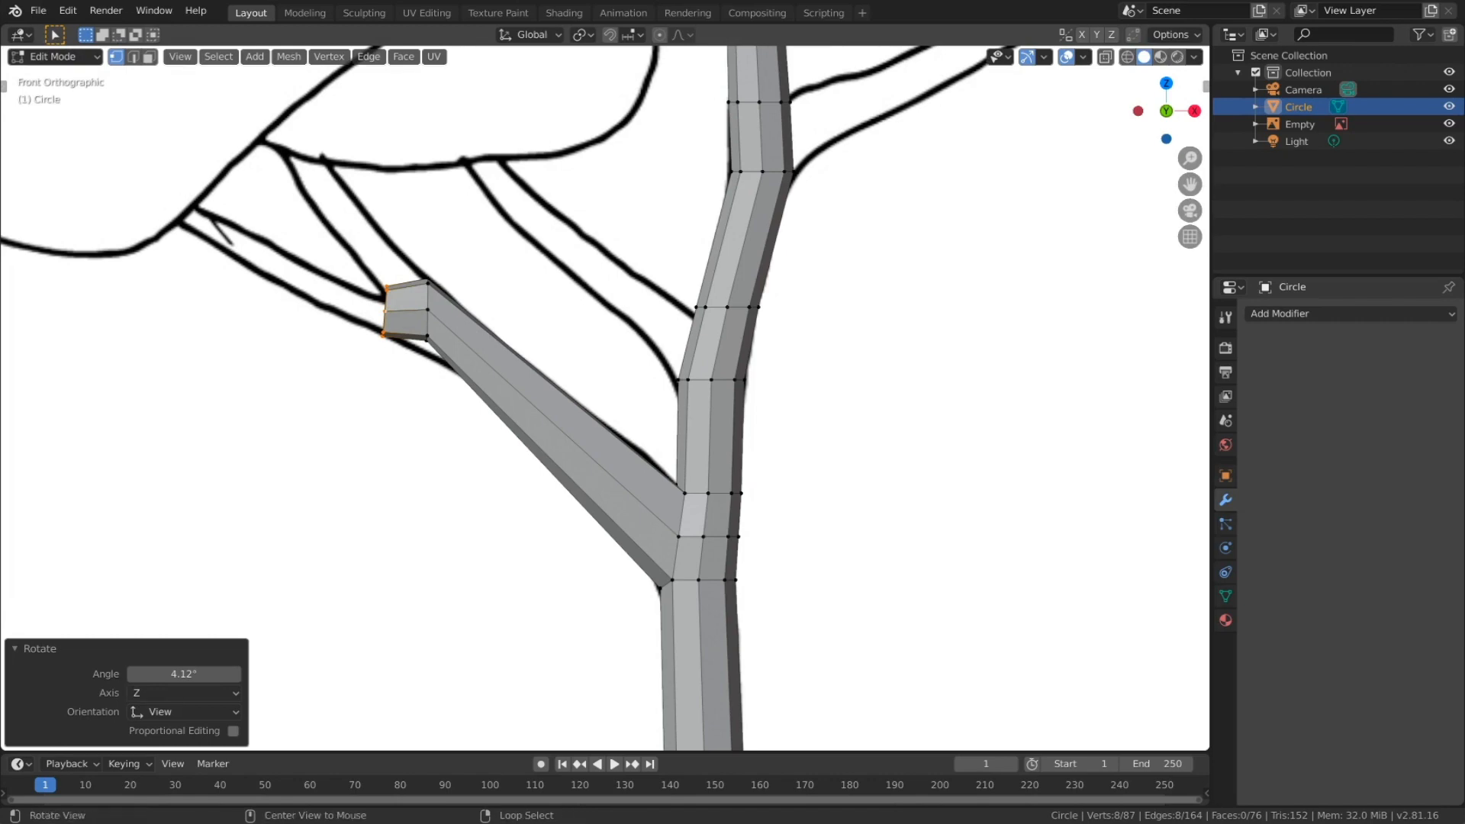
Step: Move the ring before the branch's end about -0.024 m on X and -0.048 m on Z, and rotate it 5.29°
alt+right_click(428, 314)
key(g)
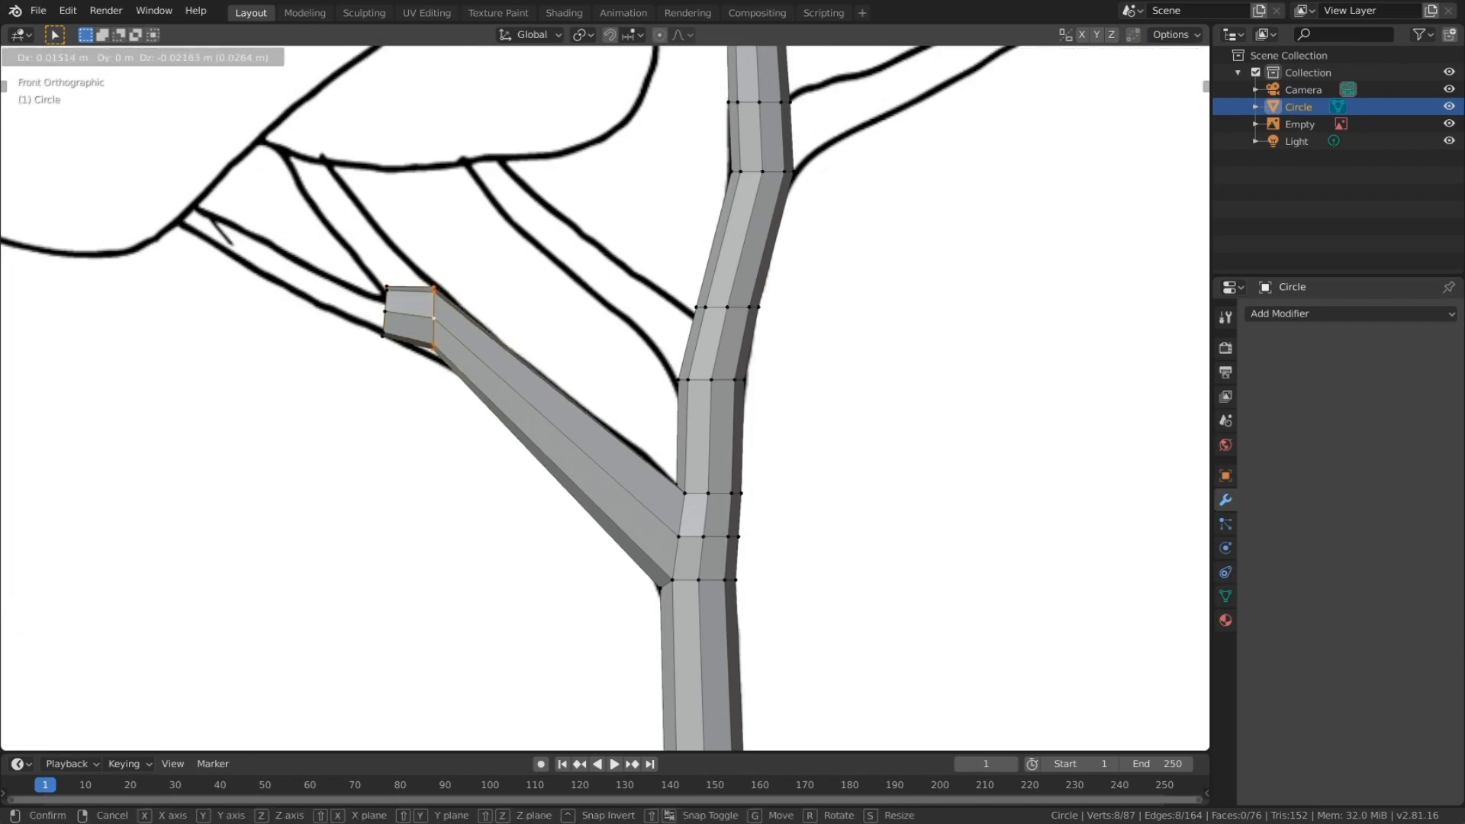
key(Return)
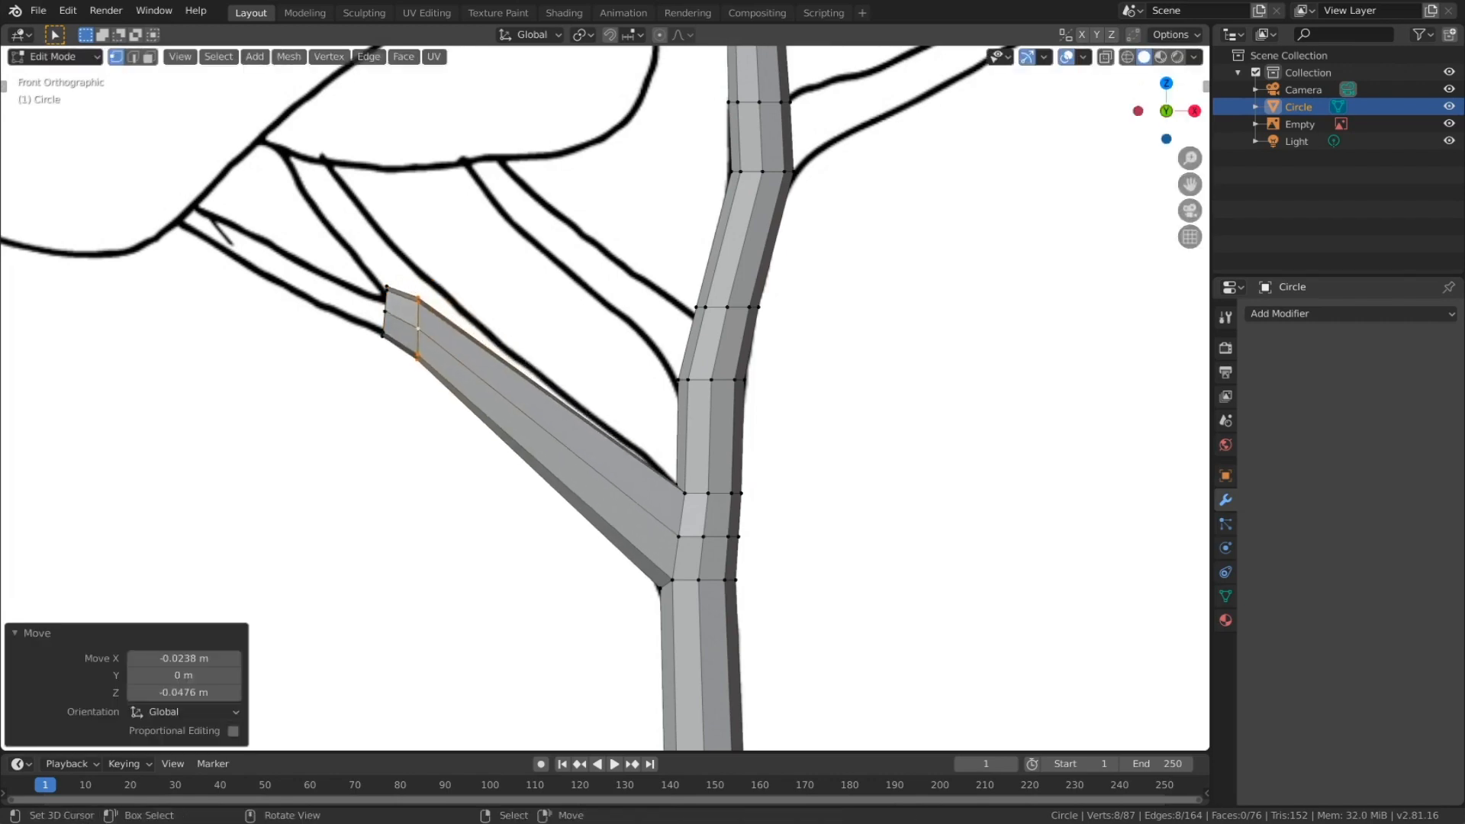
key(r)
key(Return)
key(g)
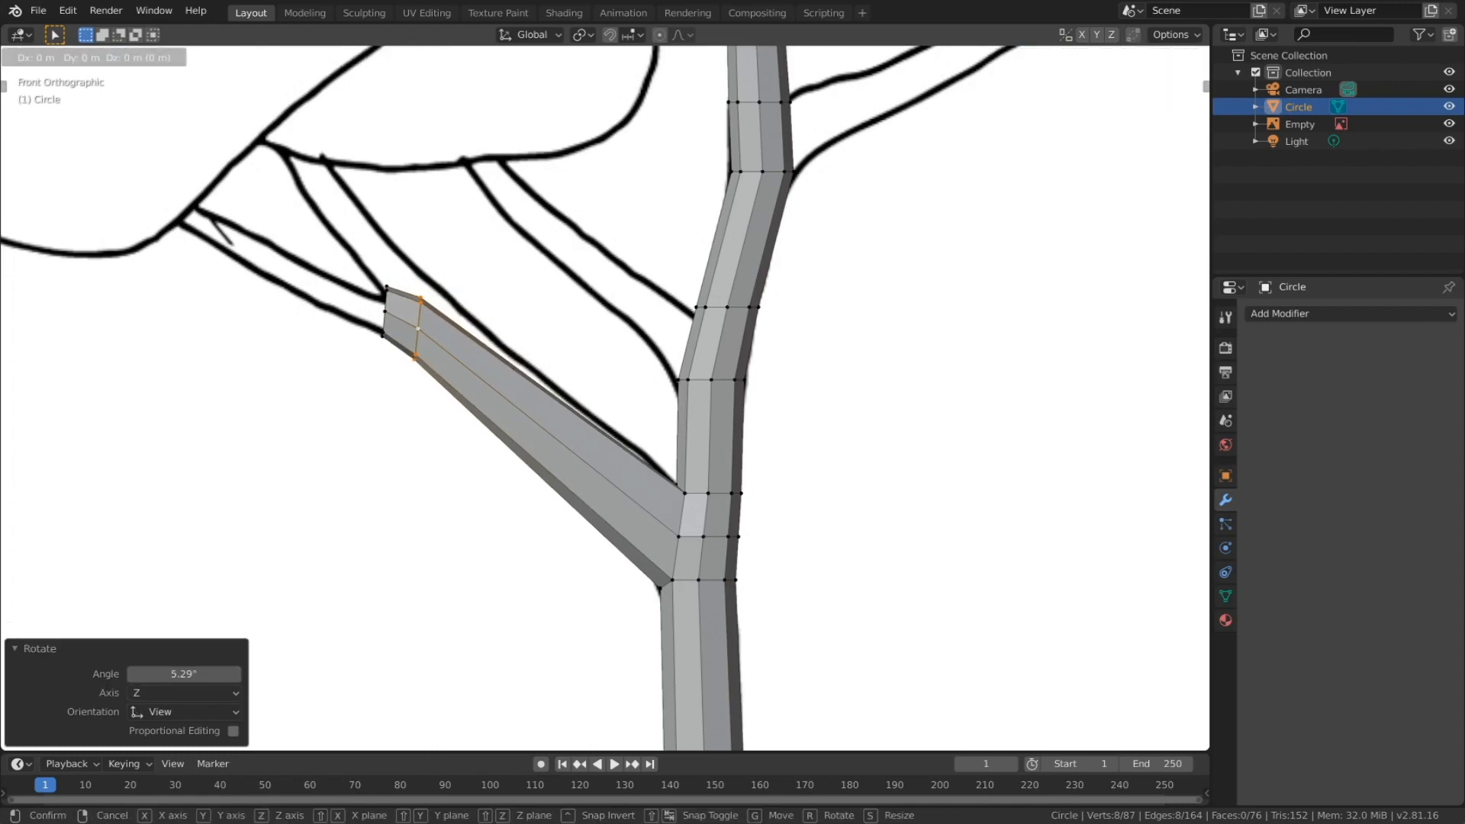
key(Return)
Step: Extrude the branch's end ring about -0.562 m on X and 0.281 m on Z into the foliage
alt+right_click(385, 305)
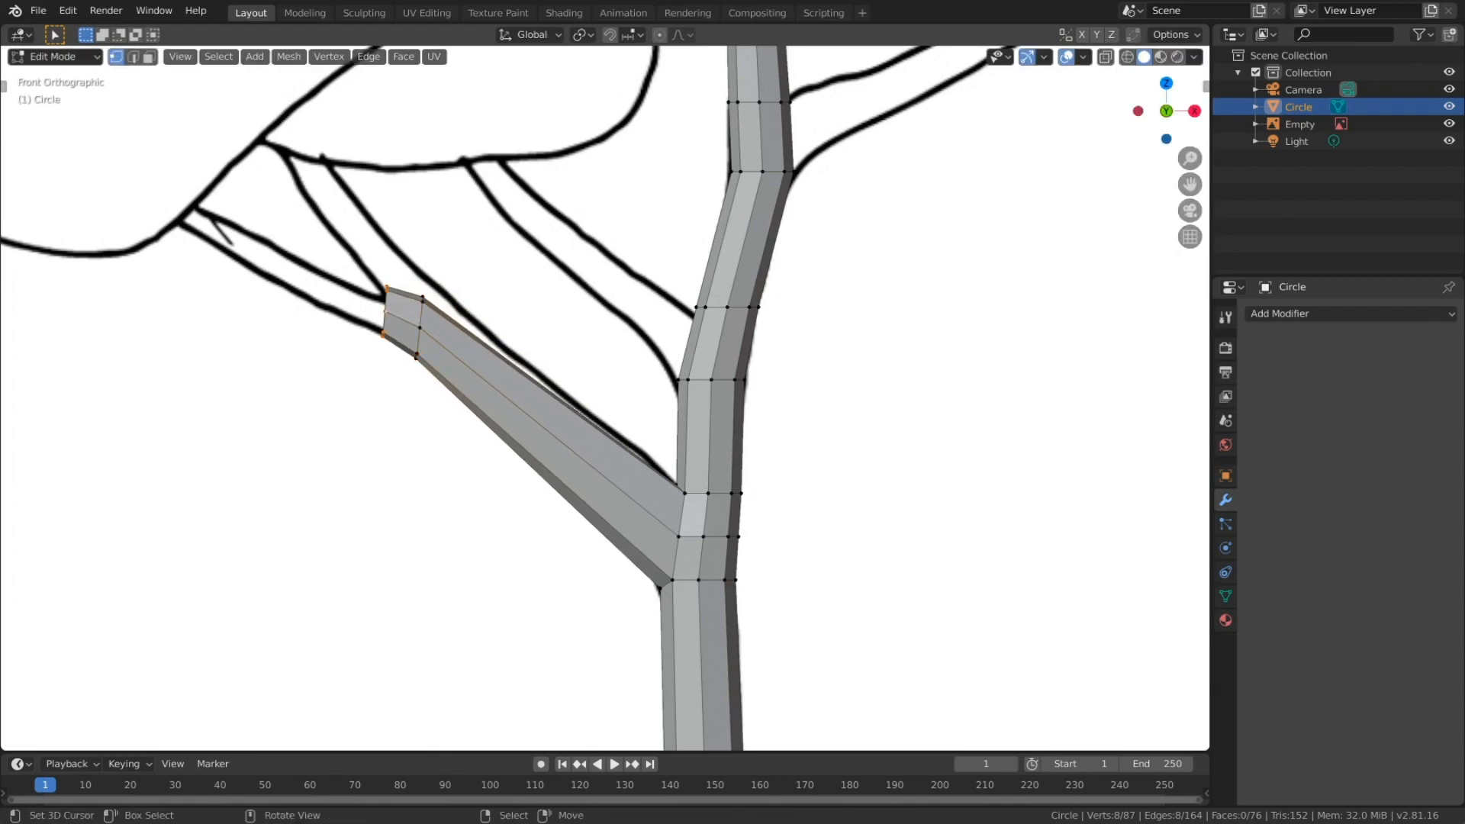
key(e)
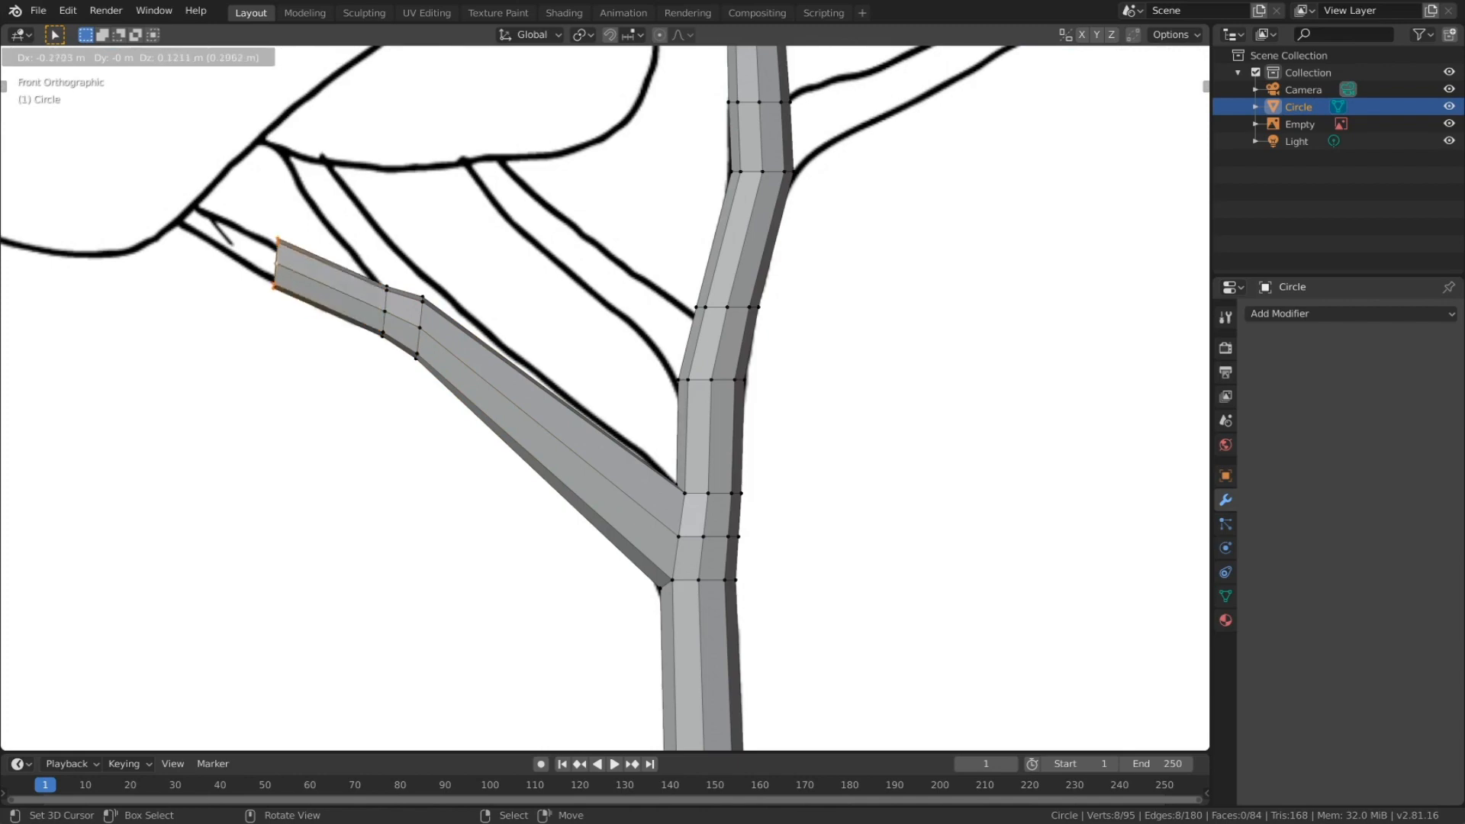
key(Return)
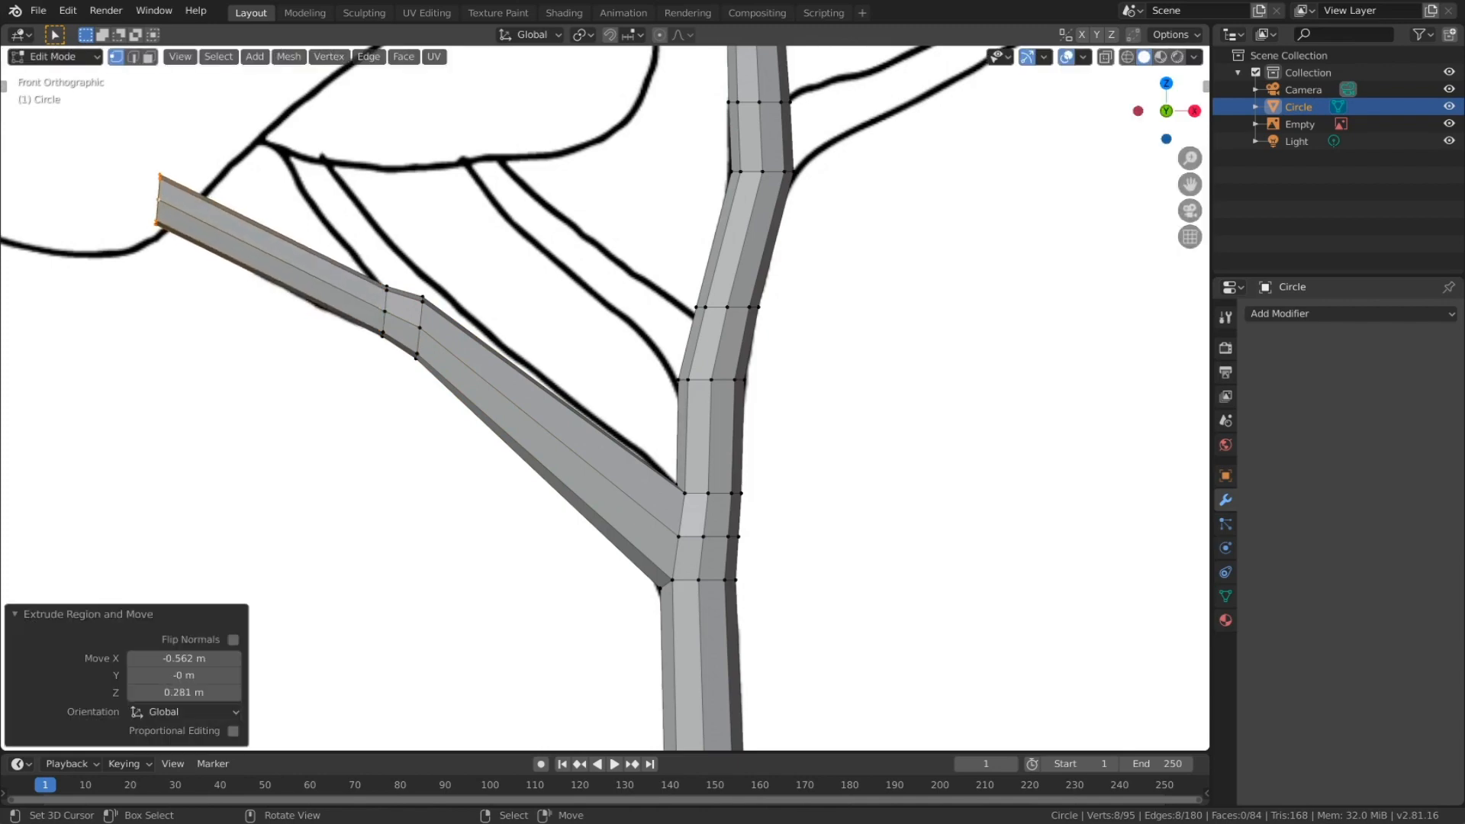
Step: Rotate the branch's tip ring 41.7° and taper it by scaling it to 0.409
key(r)
key(Return)
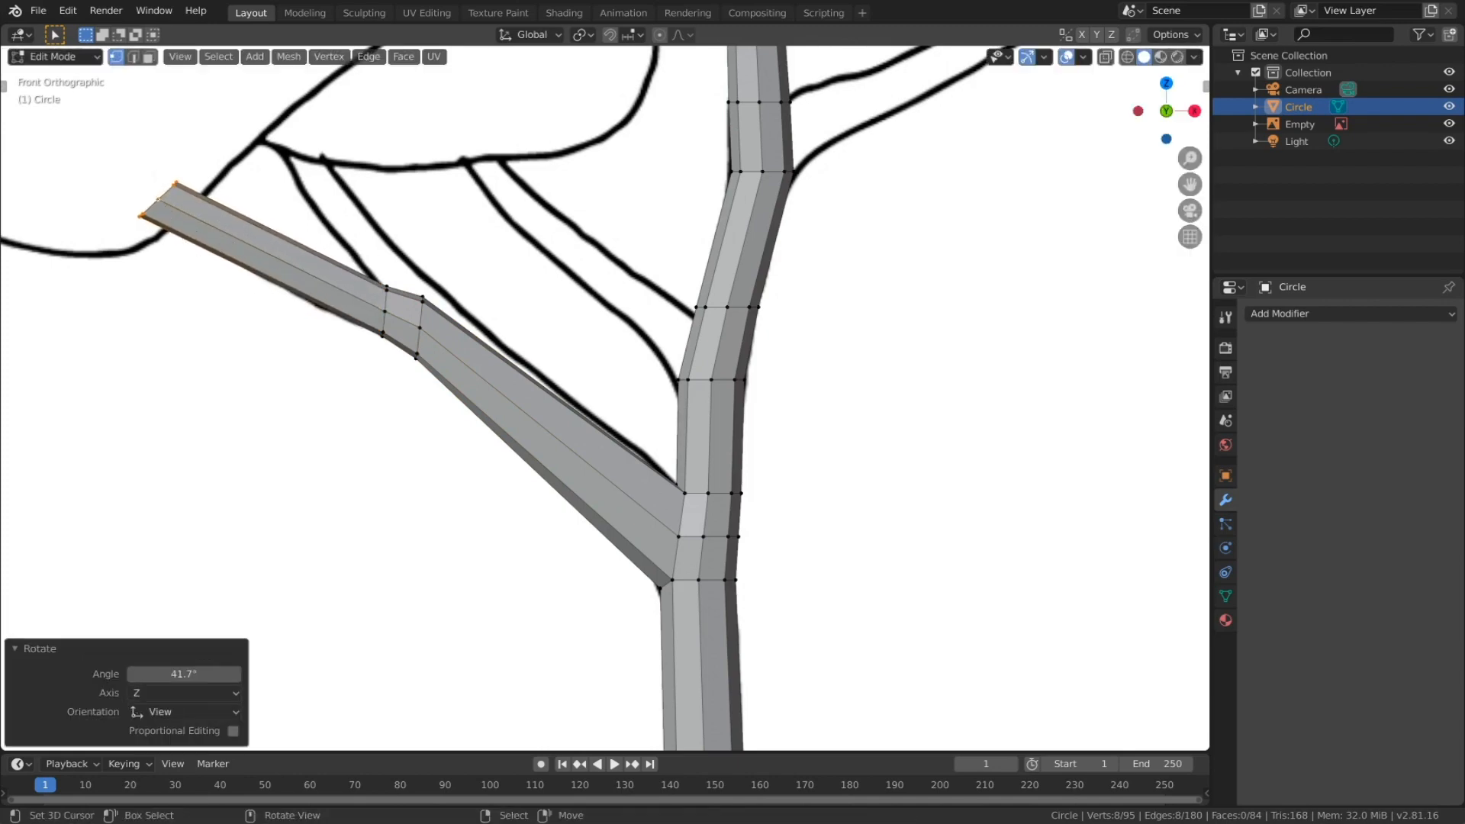
key(s)
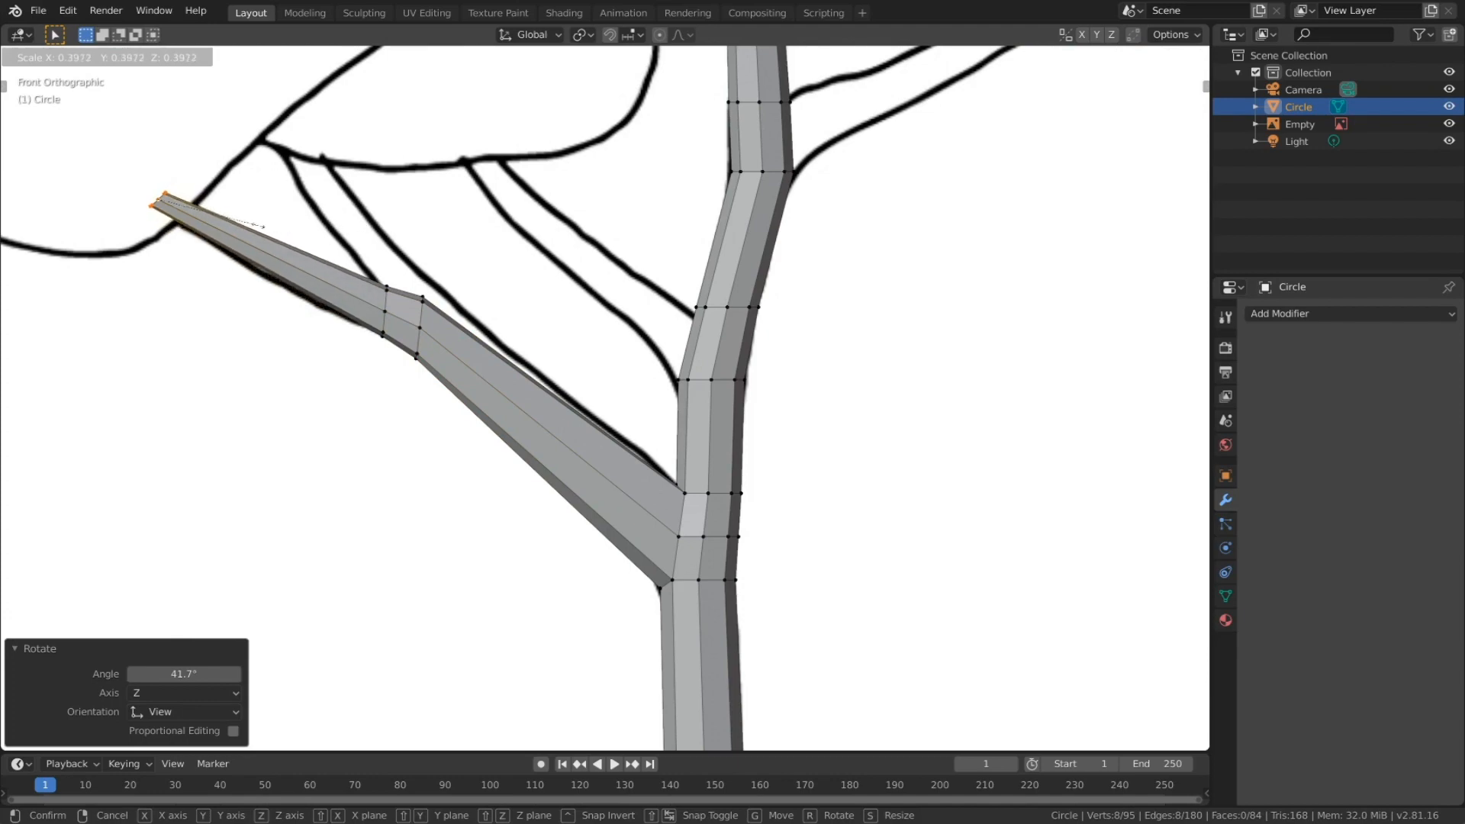
key(Return)
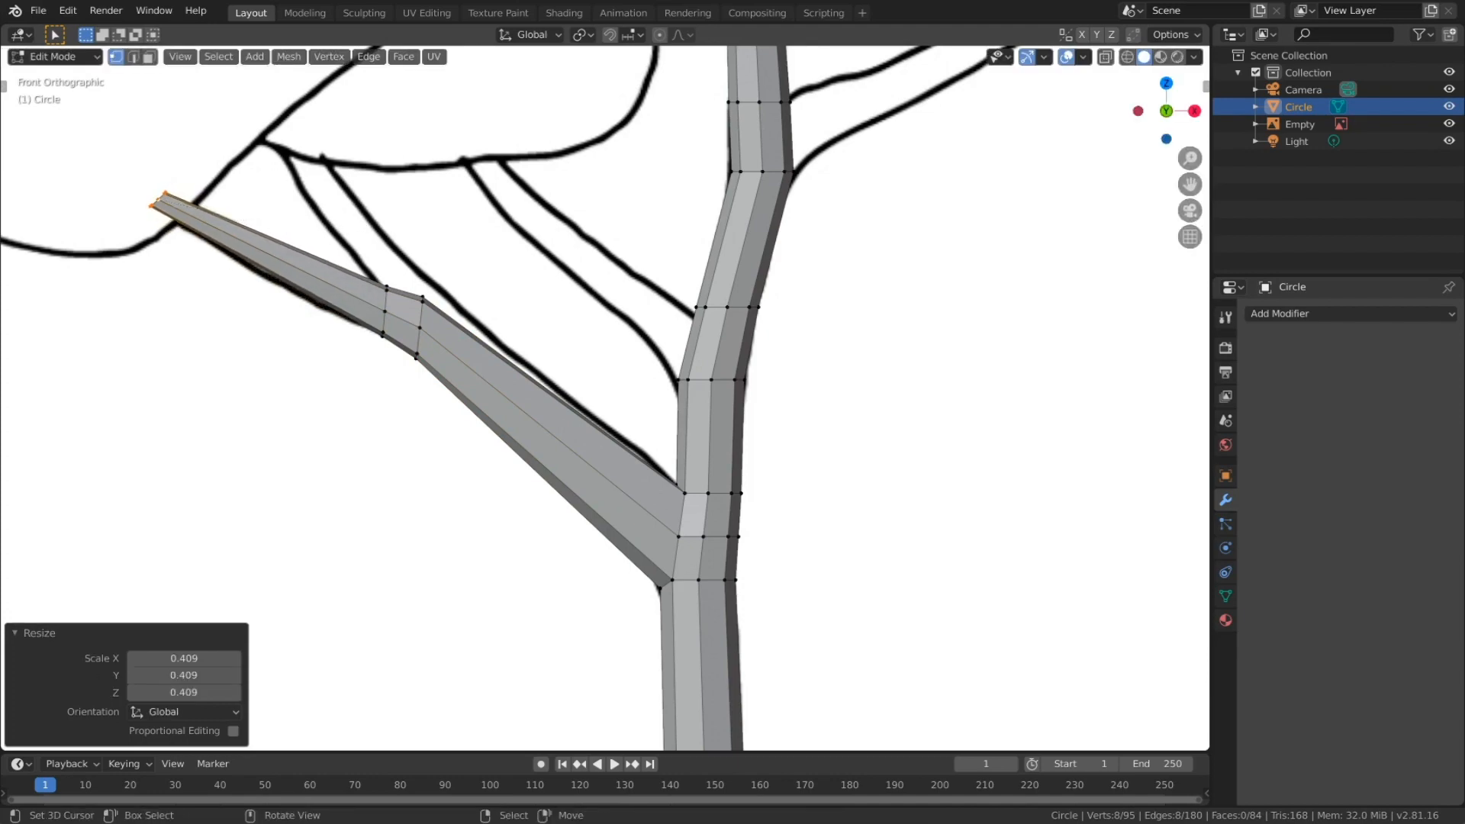
Step: Add one centred loop cut around the short segment at the lower branch's bend
key(alt+a)
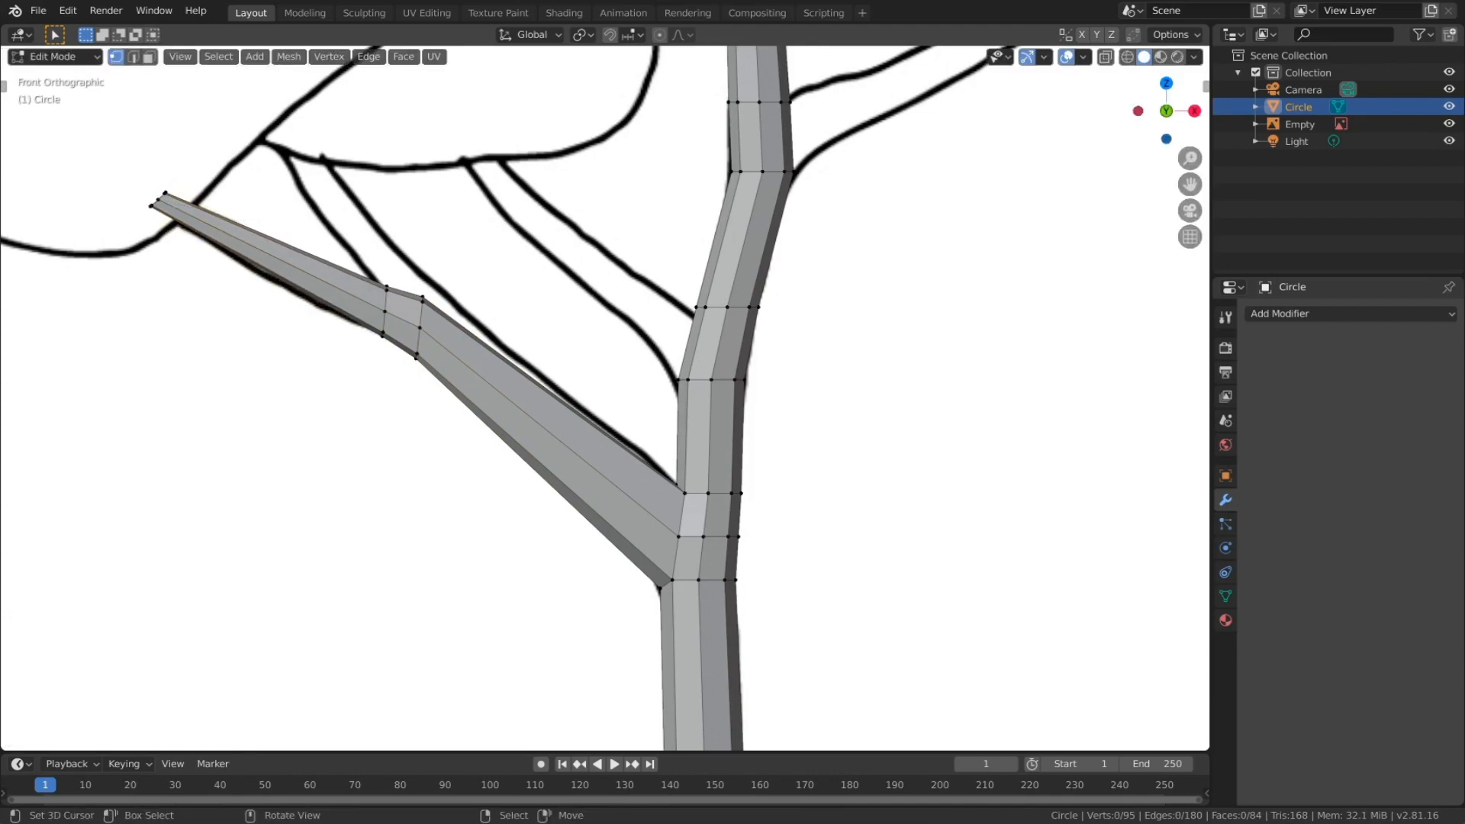
key(ctrl+r)
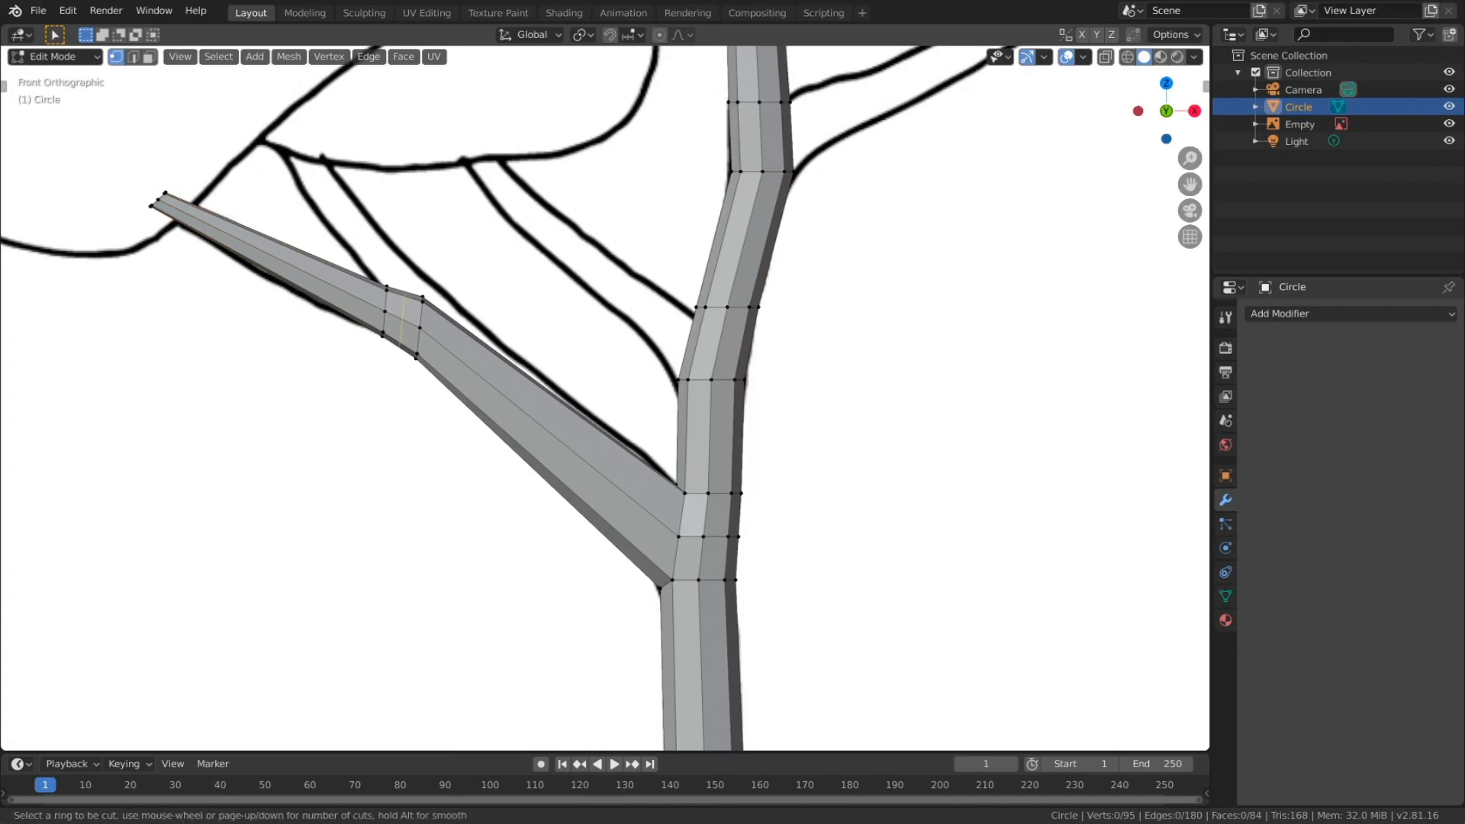
click(400, 313)
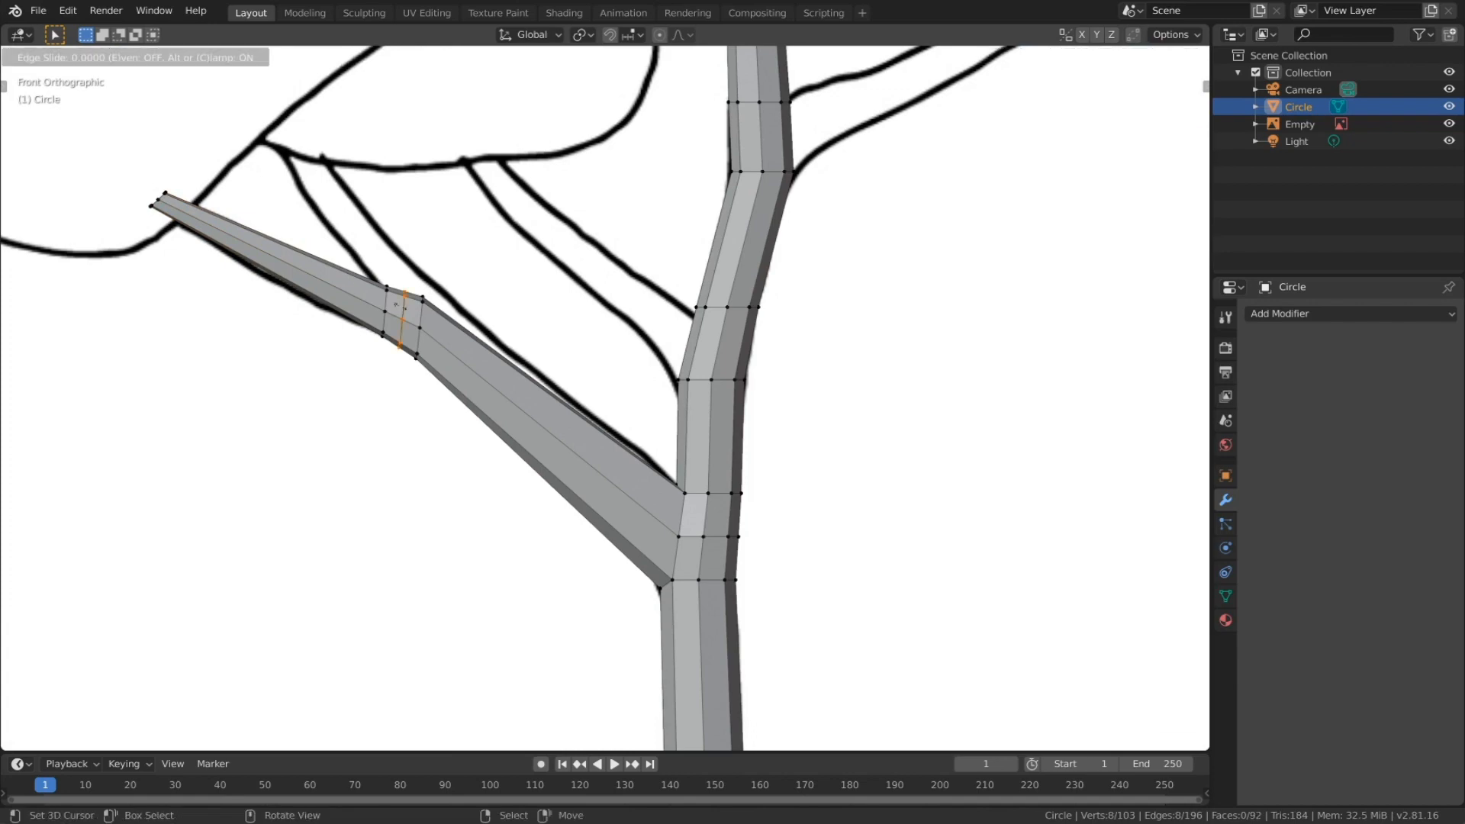
right_click(396, 305)
Step: Delete the upper vertex of the branch's new loop to open a hole in the bend
middle_drag(396, 305, 402, 391)
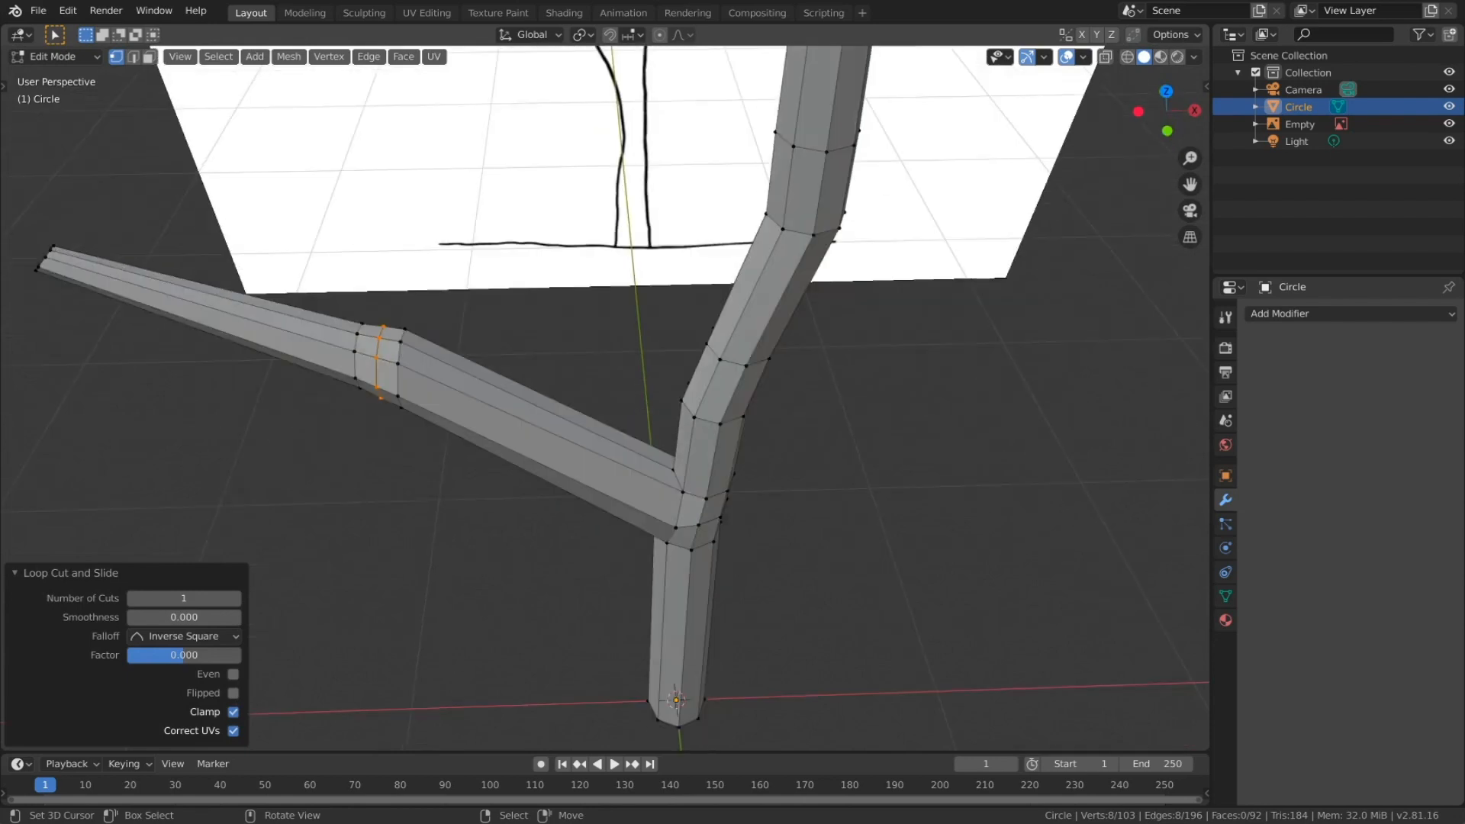
right_click(379, 338)
middle_drag(379, 338, 383, 390)
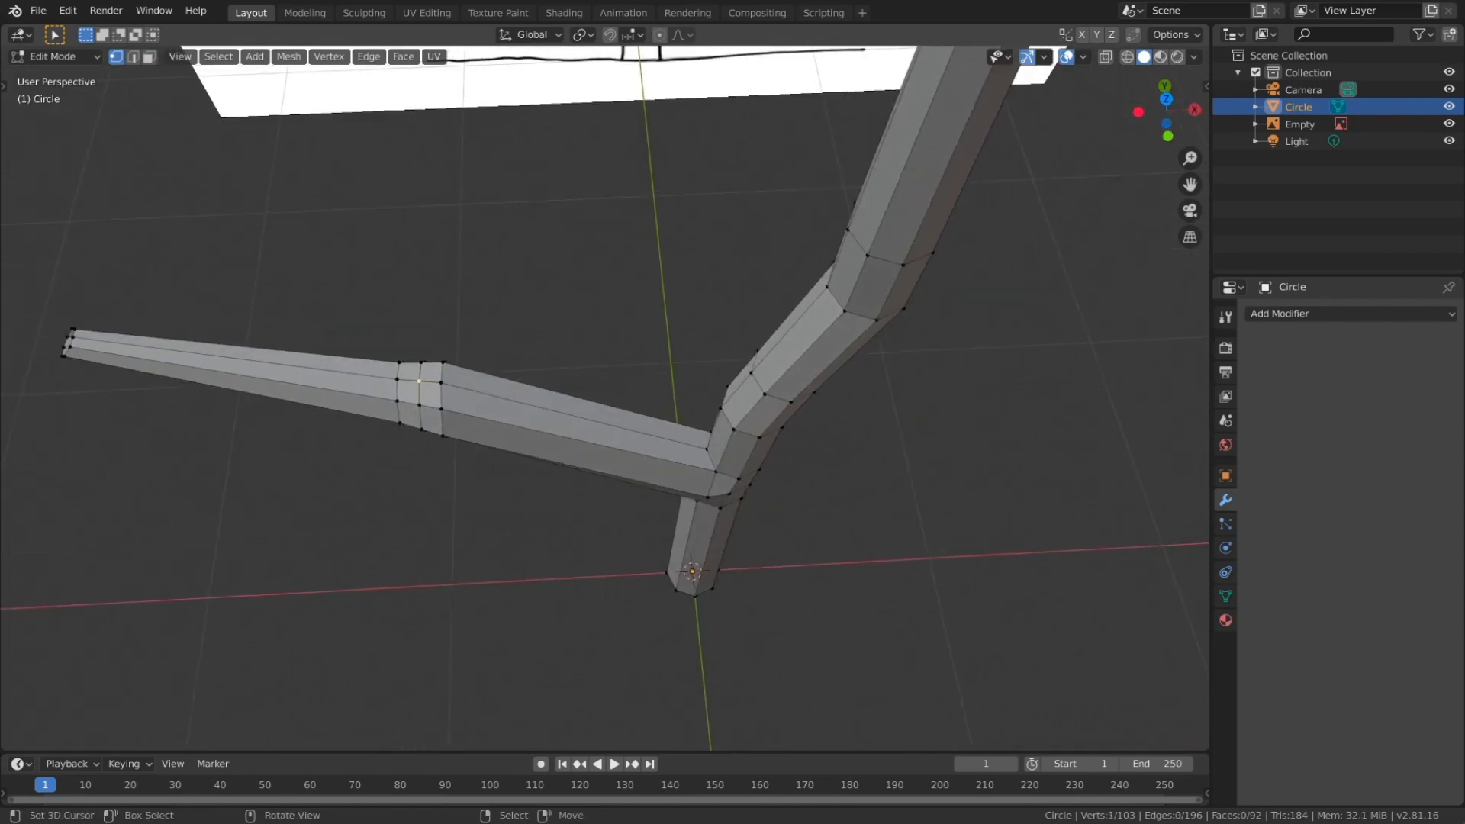
key(x)
click(488, 389)
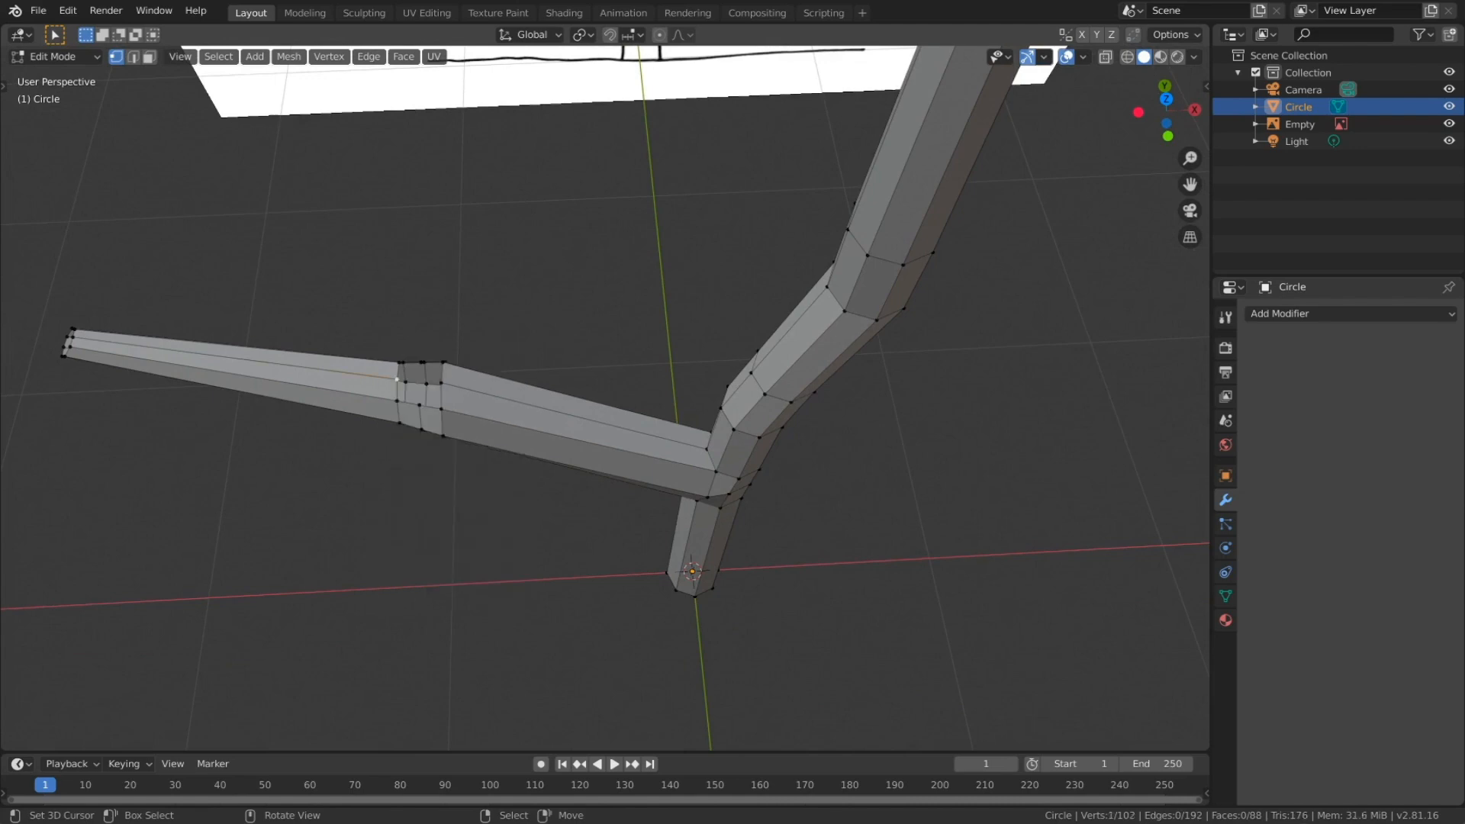
Step: Round the branch hole by scaling opposite rim vertex pairs apart, the first by about 1.28 and the second by 1.182
shift+right_click(441, 383)
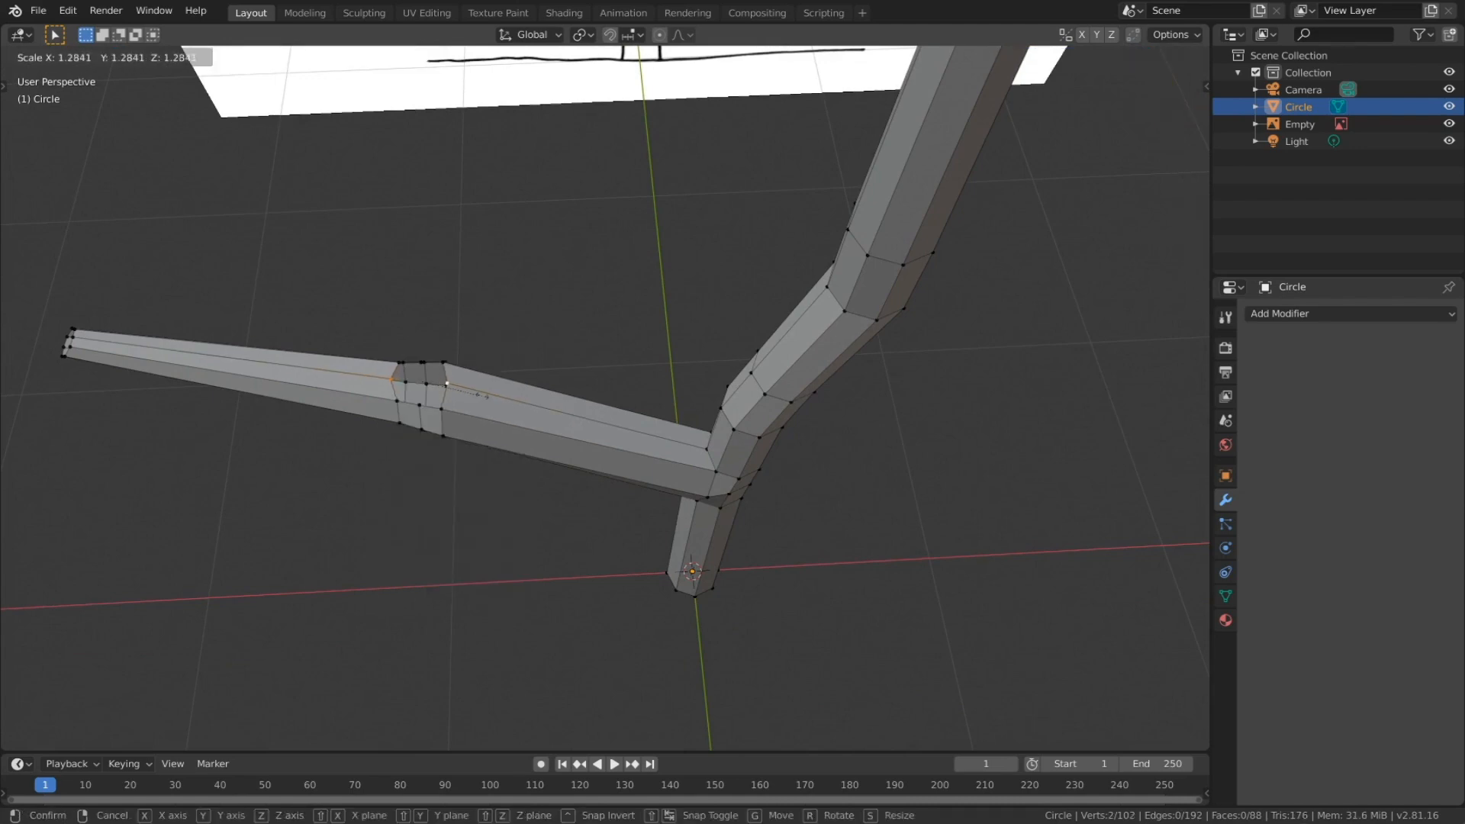
click(482, 394)
middle_drag(482, 394, 534, 351)
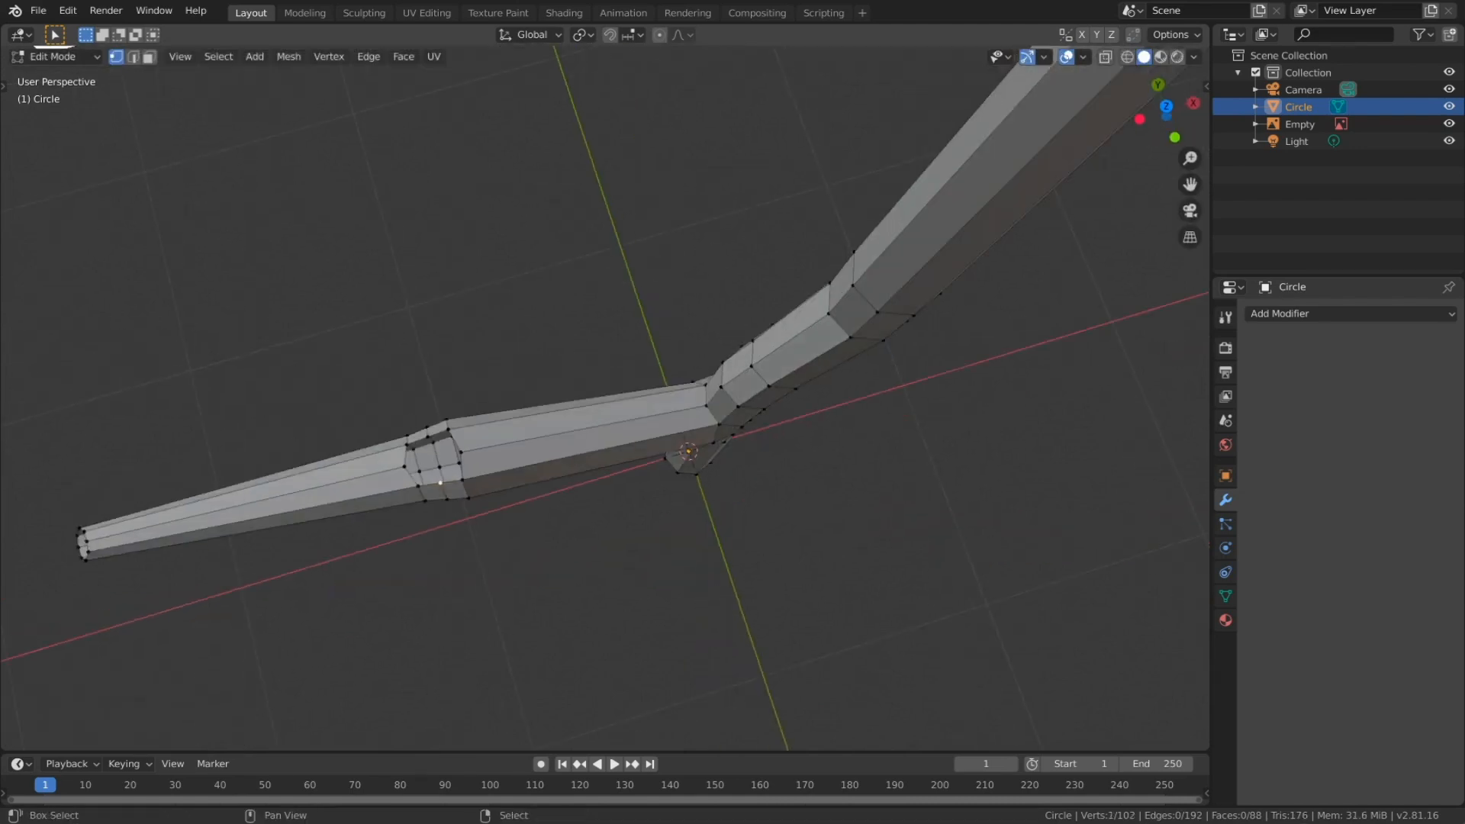
key(s)
click(493, 427)
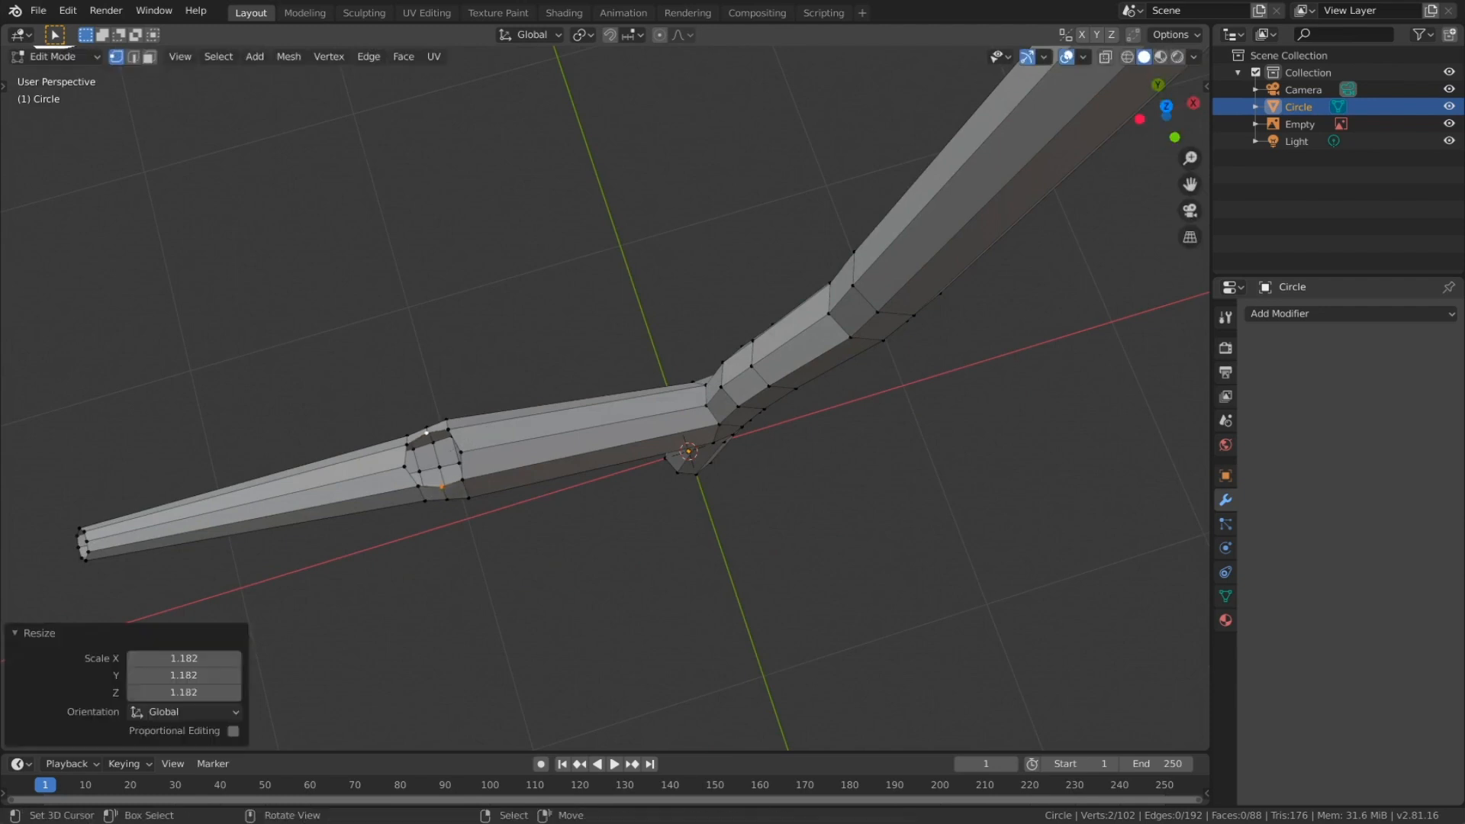
Step: Extrude the branch hole's rim -0.281 m on X and 0.407 m on Z along the drawn side twig
key(alt+a)
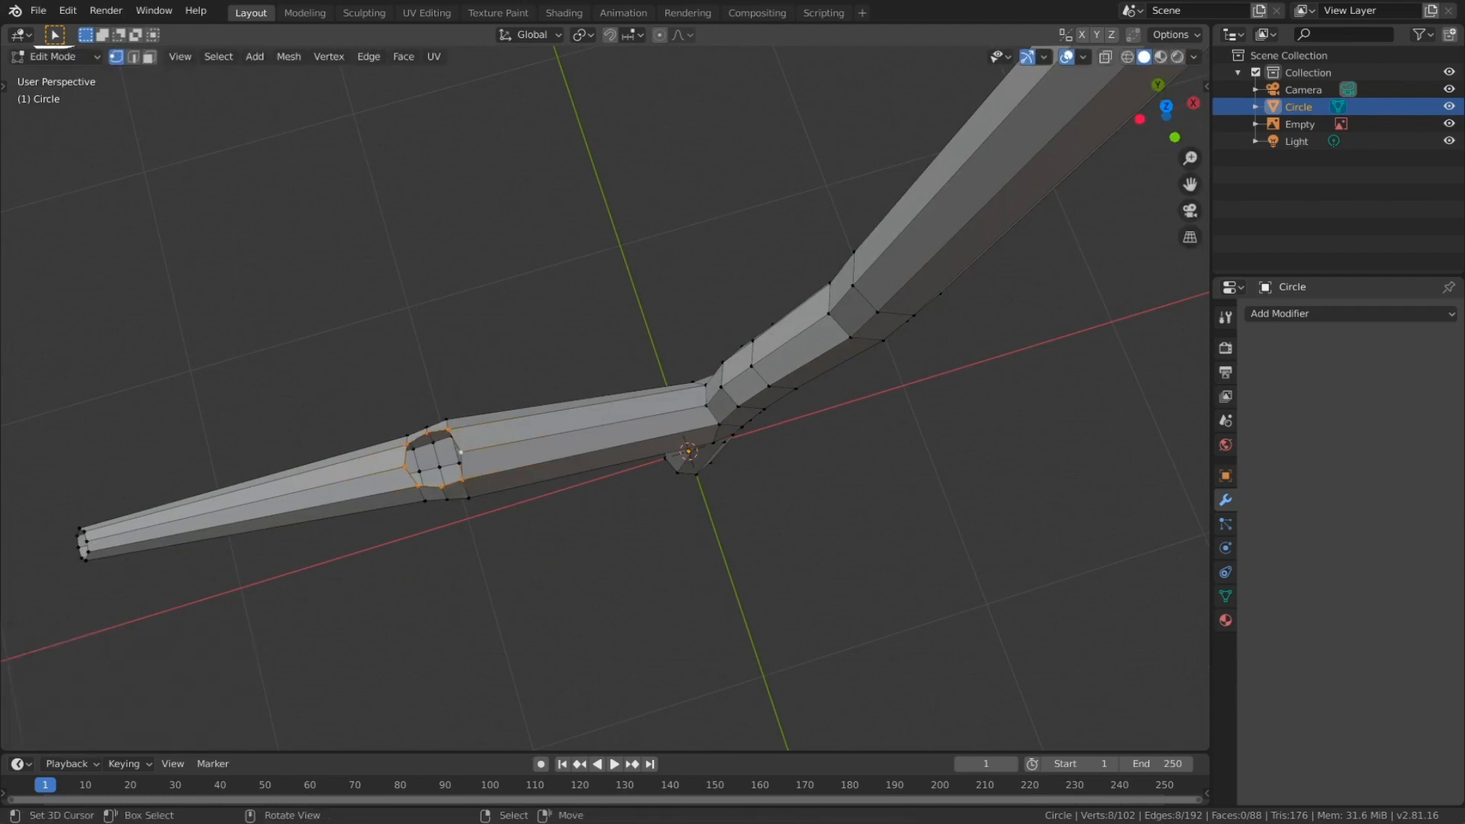
key(KP_1)
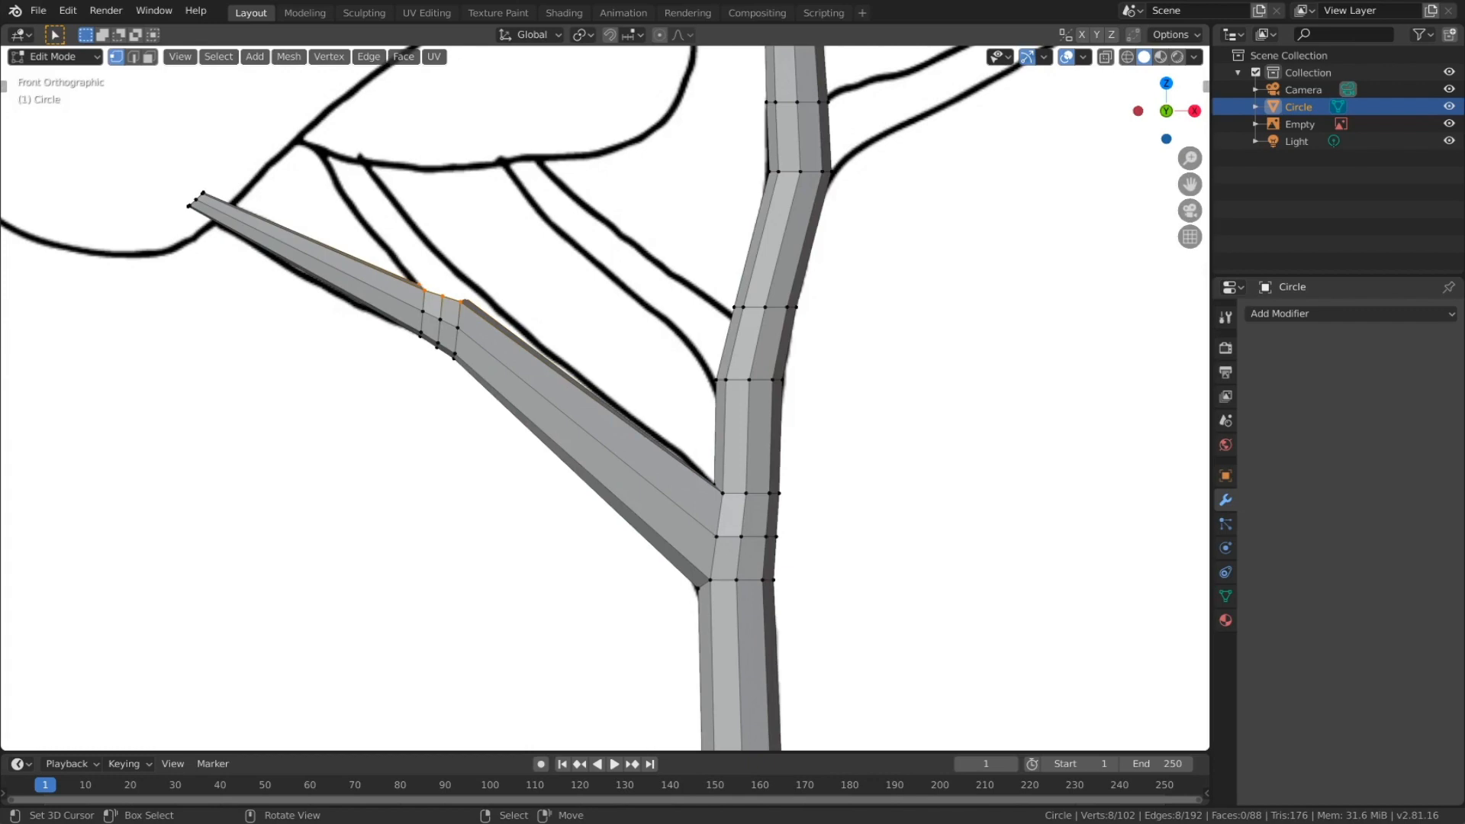
key(e)
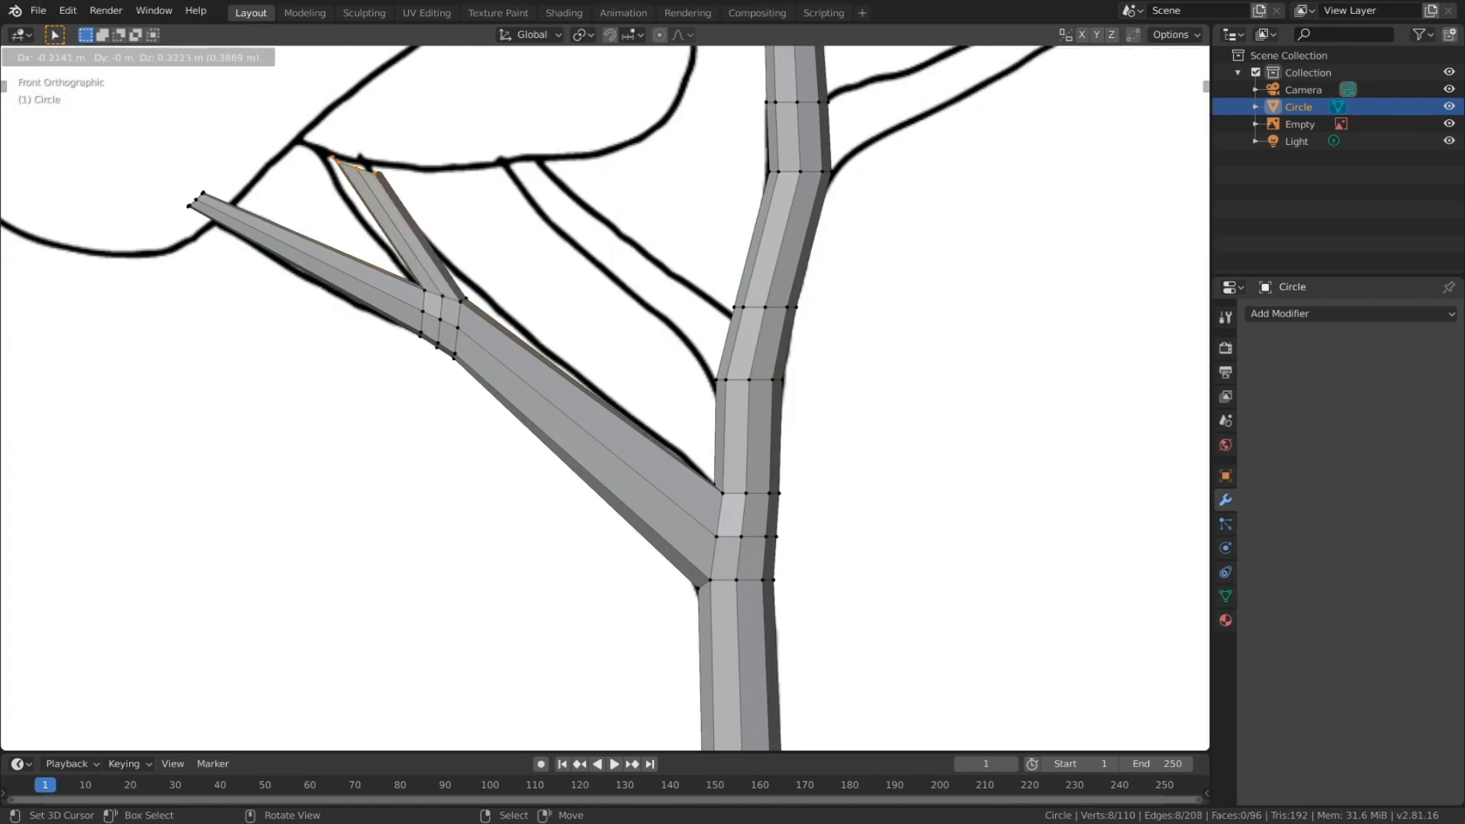
key(Return)
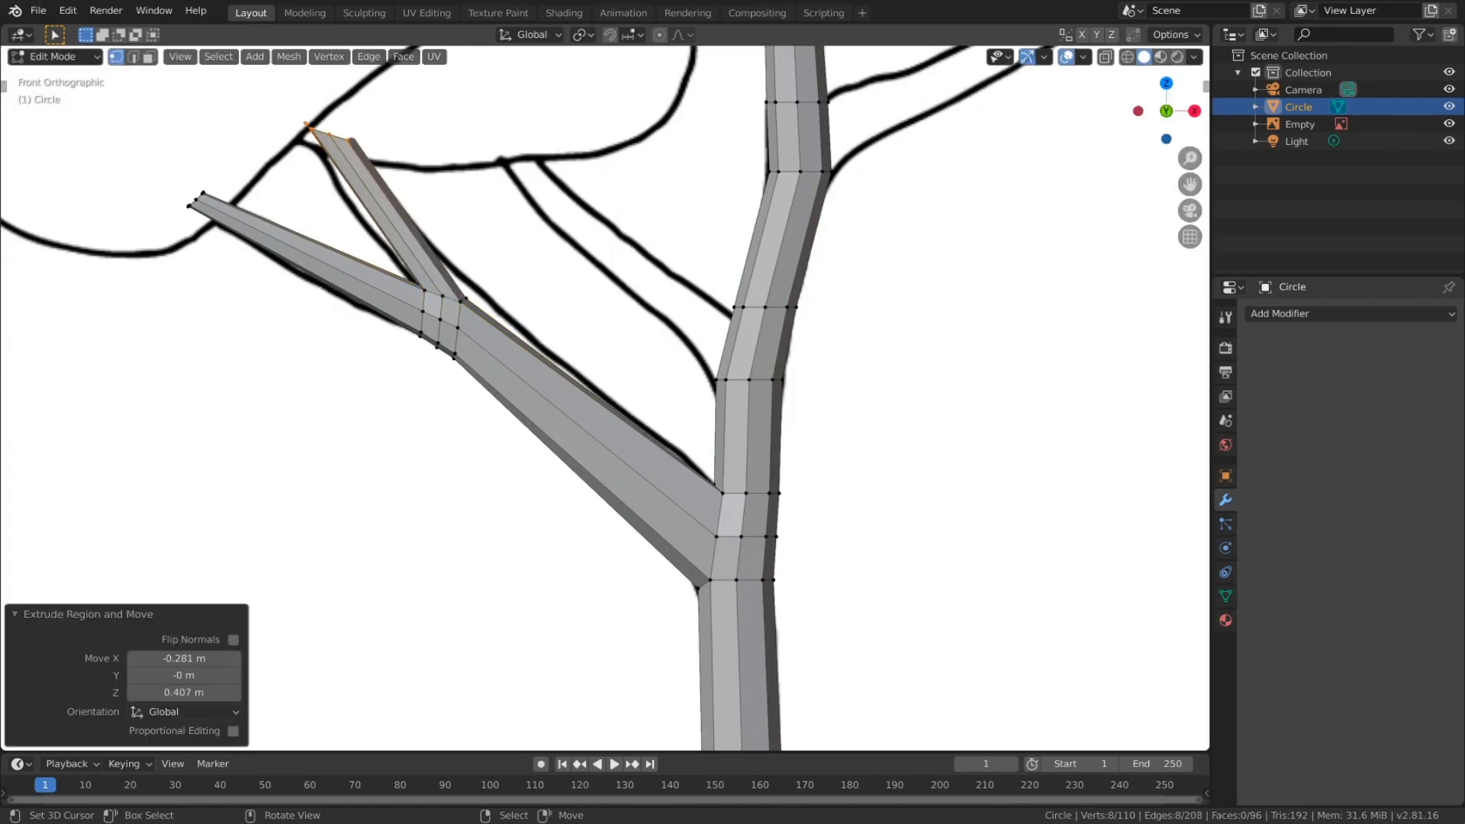
Step: Rotate the side twig's end ring -8.68° and flatten it on Z with a scale of 0.060
key(r)
key(Return)
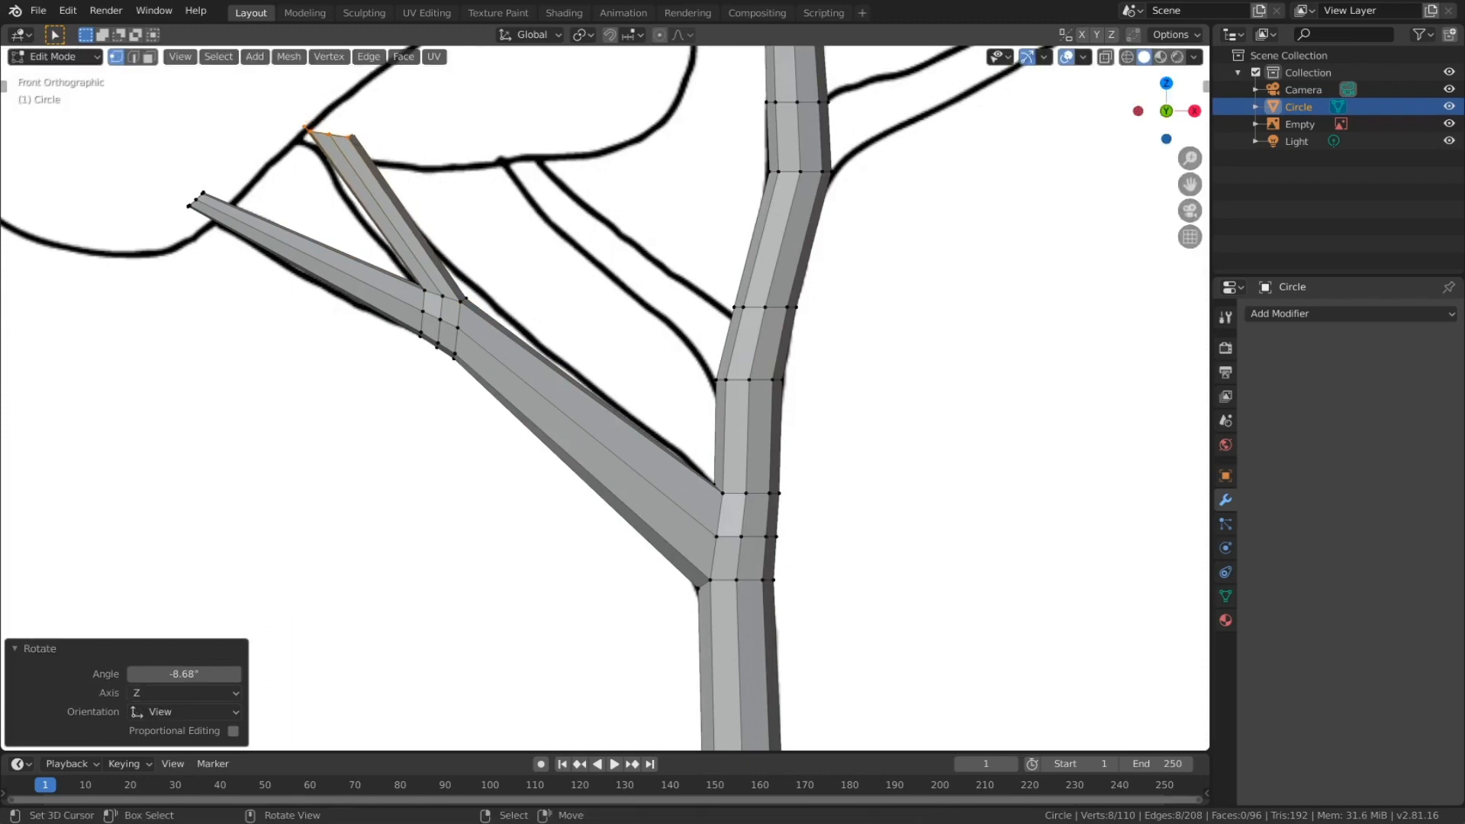
key(s)
key(z)
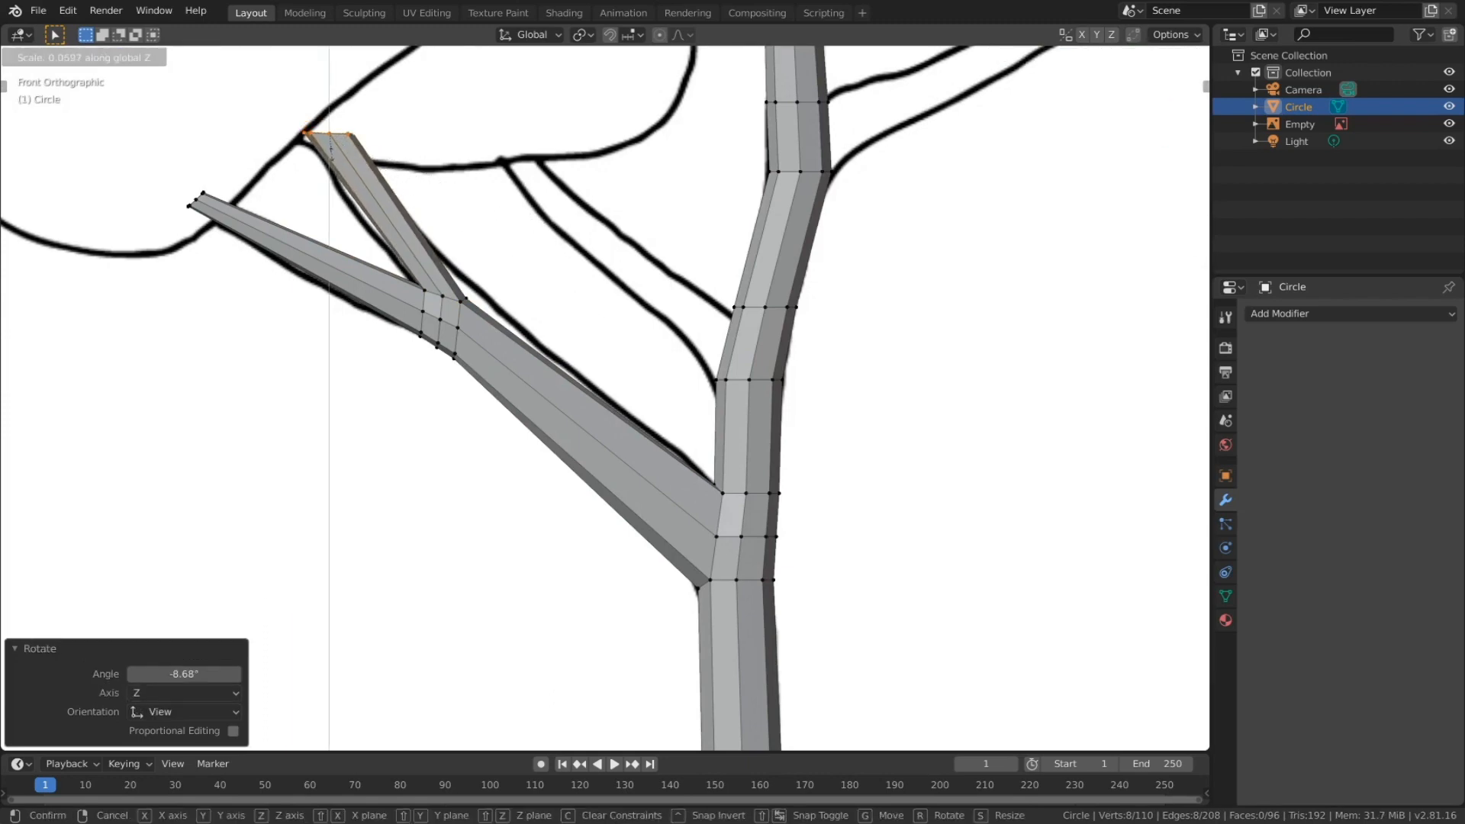
click(331, 155)
middle_drag(331, 154, 493, 255)
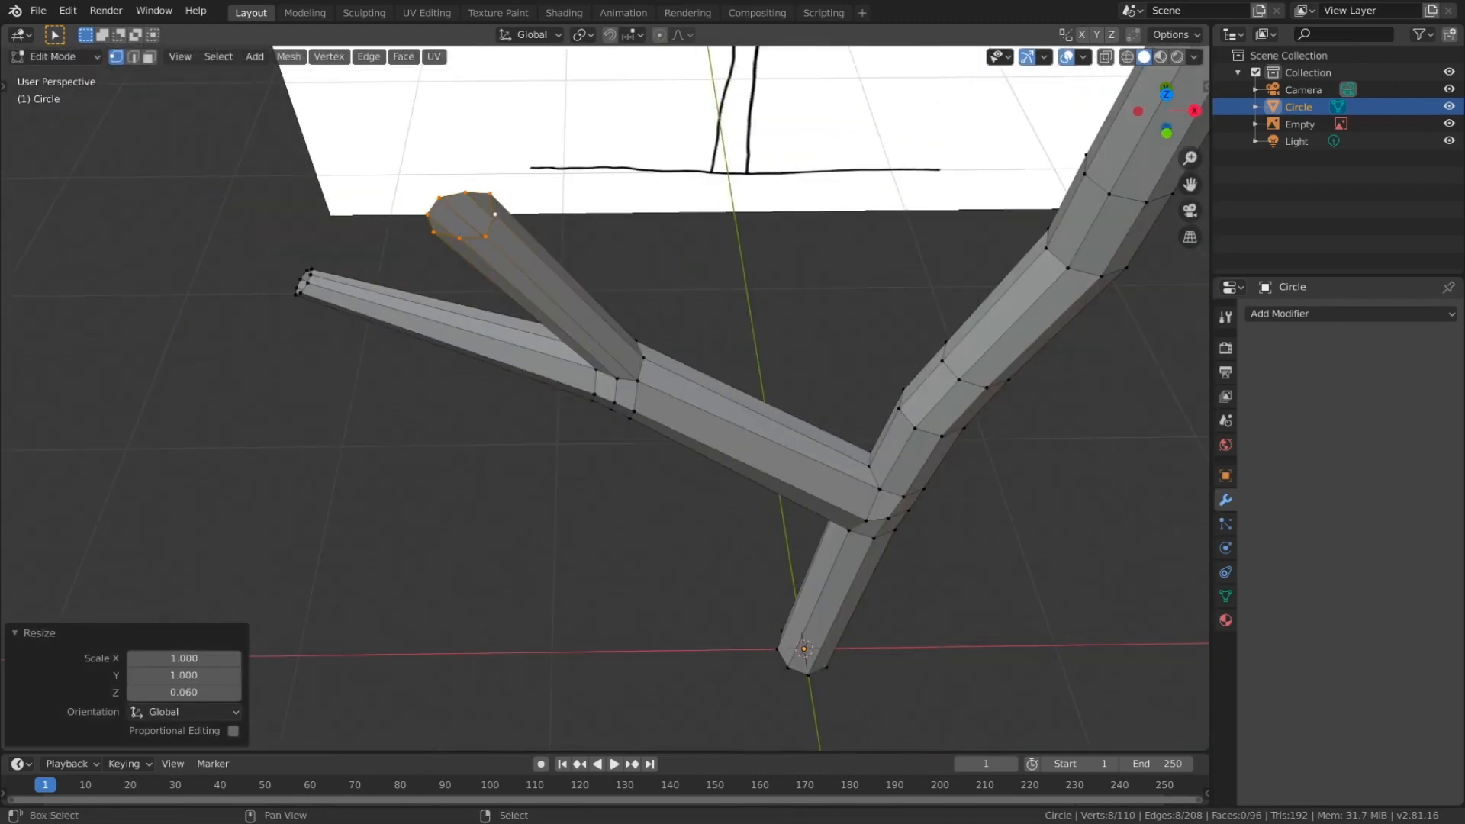
Step: Taper the side twig by scaling its end ring to 0.590
key(KP_1)
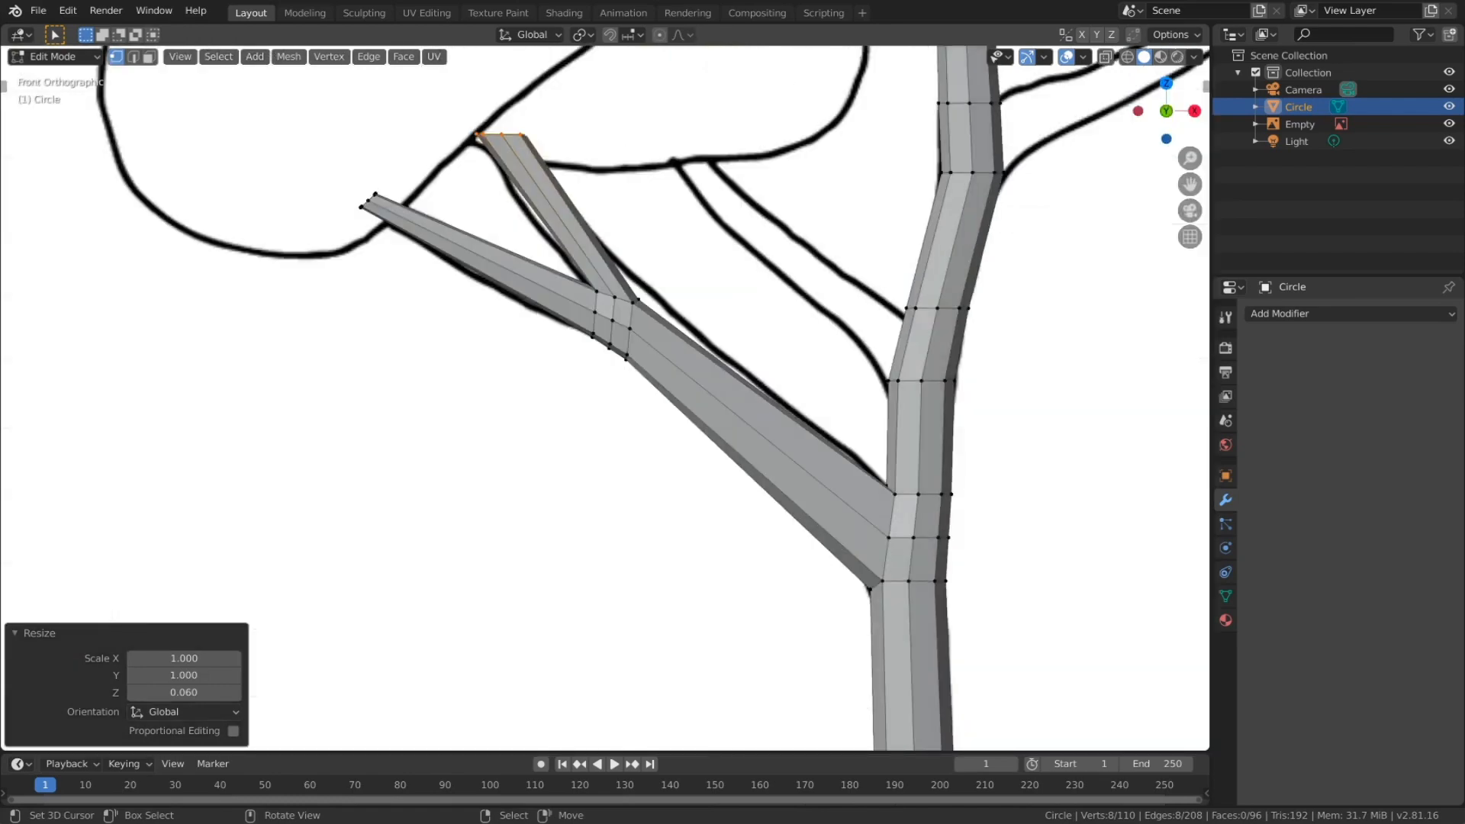
key(s)
click(626, 192)
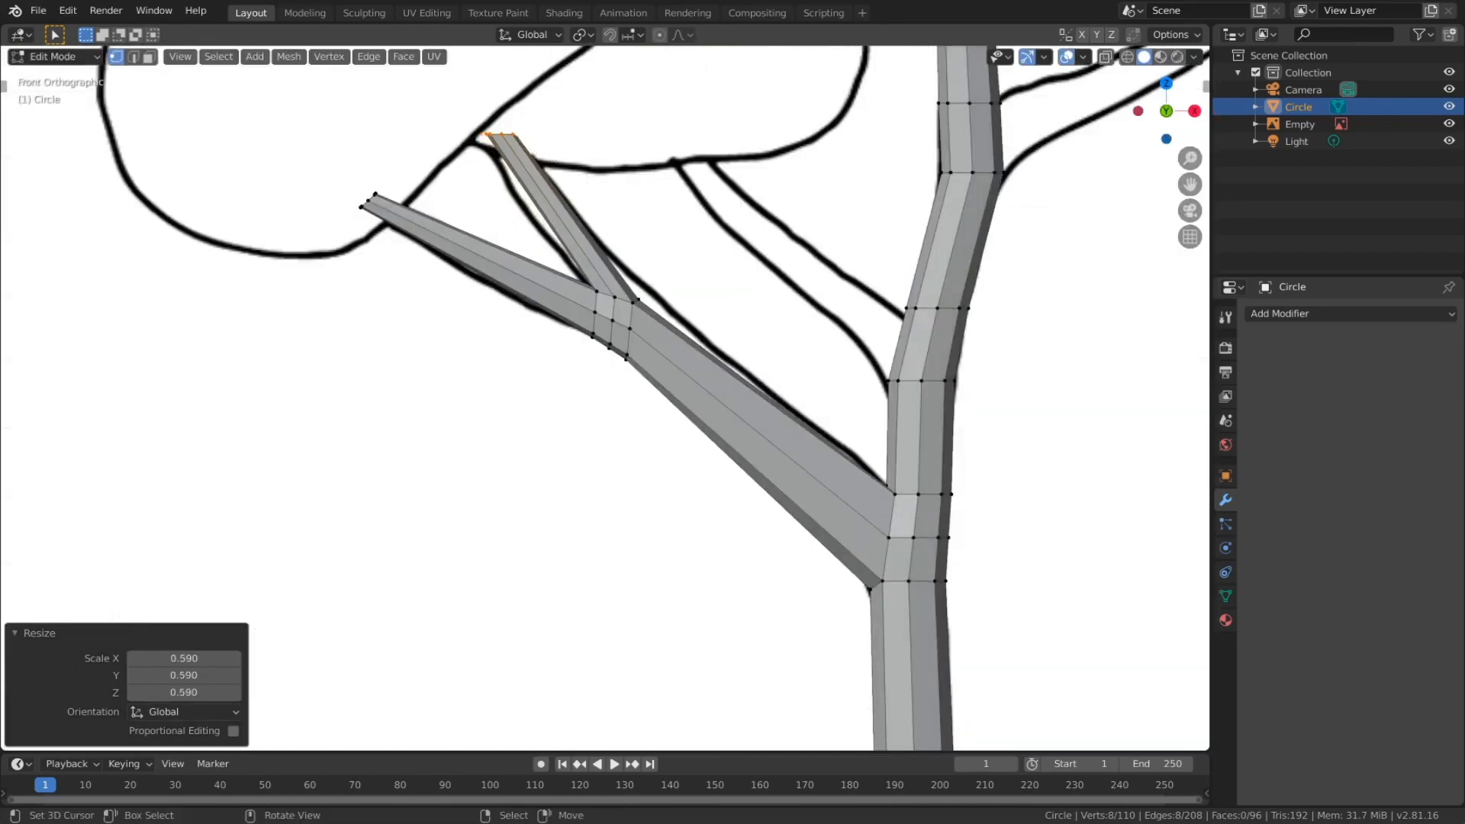
Step: Add one centred loop cut to the short trunk segment where the next drawn left branch begins
key(Tab)
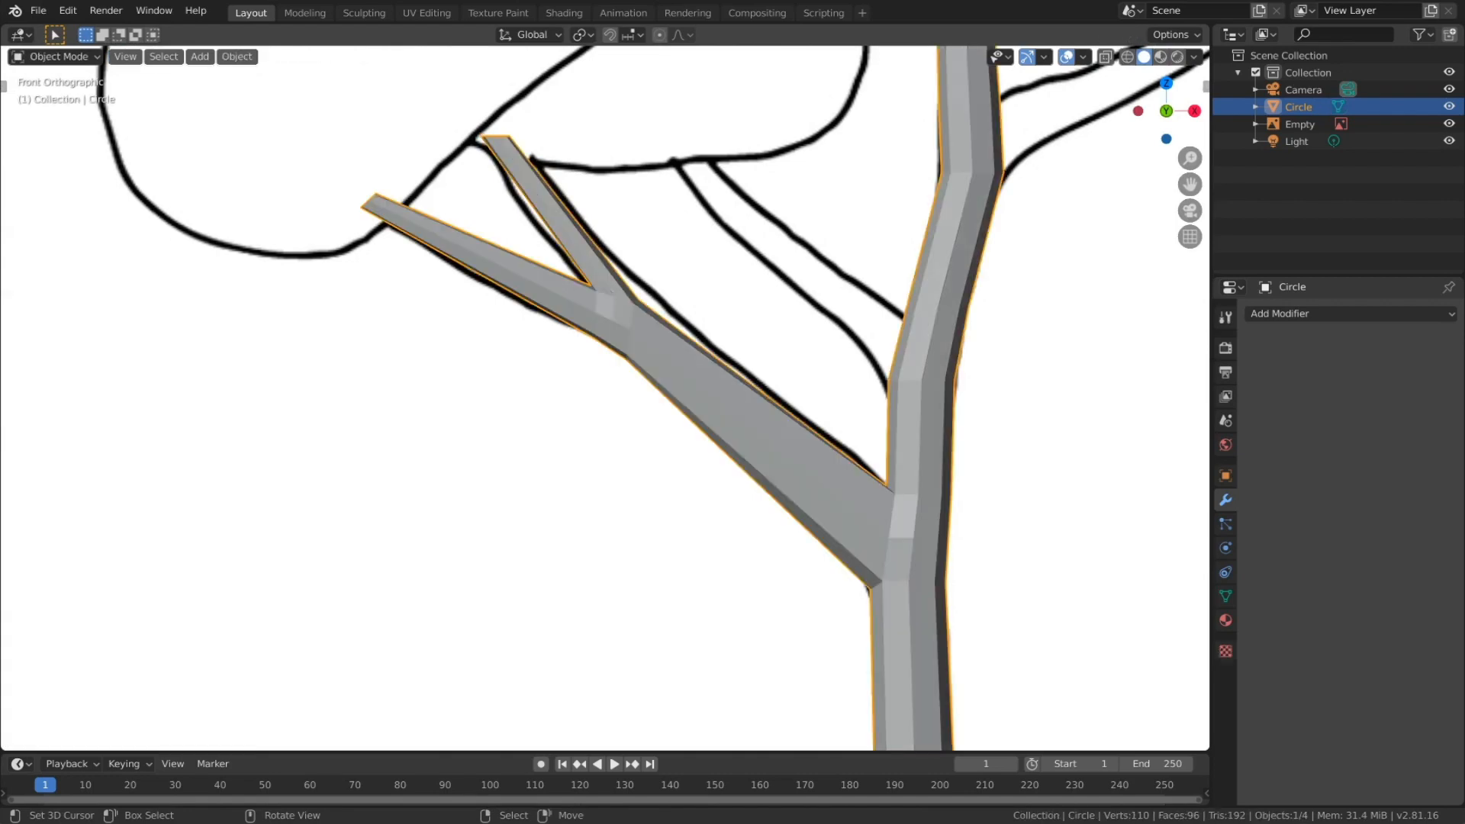
shift+middle_drag(612, 292, 297, 327)
key(Tab)
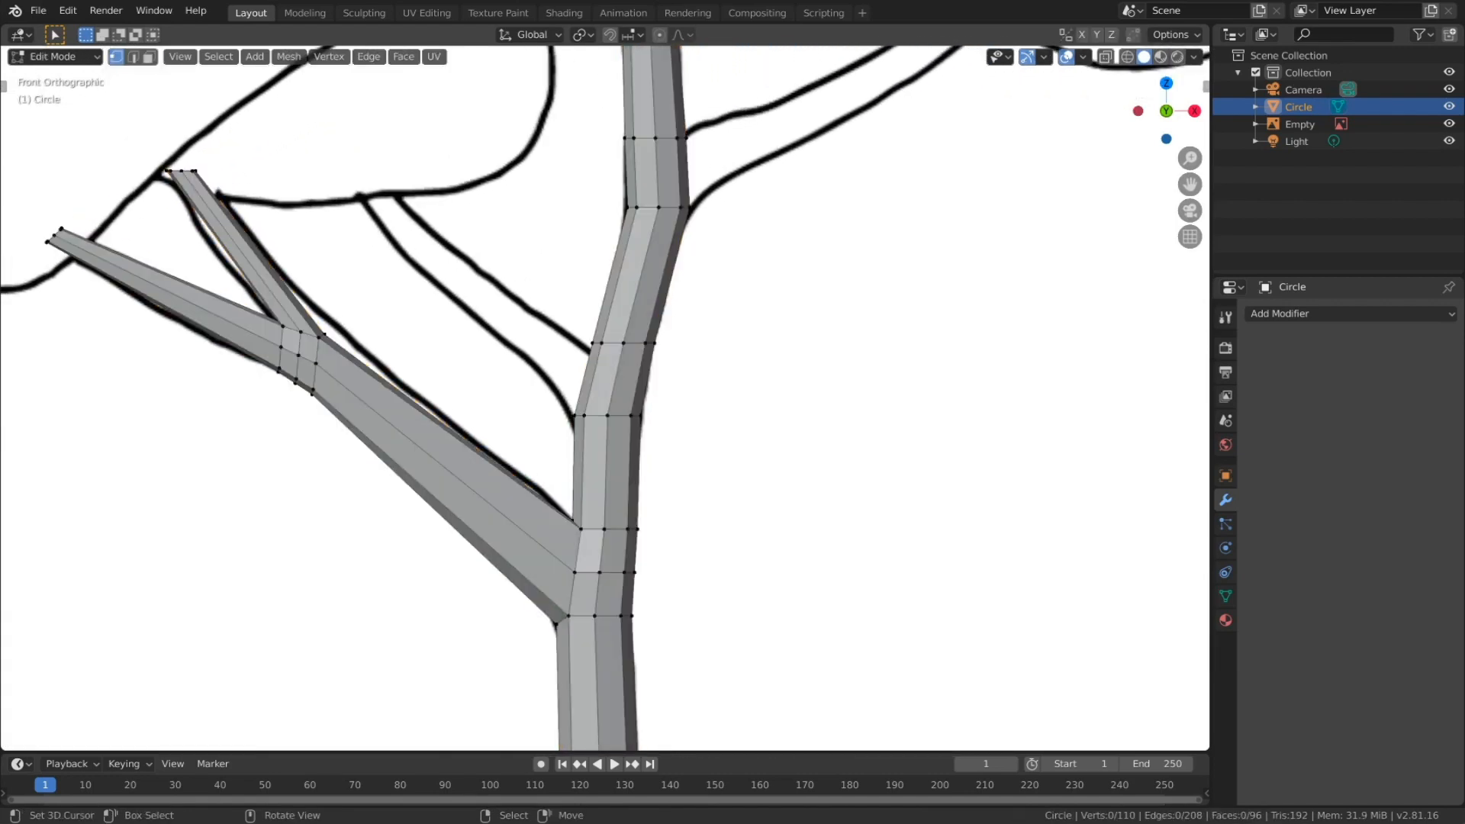
key(ctrl)
key(ctrl+r)
click(615, 380)
right_click(615, 380)
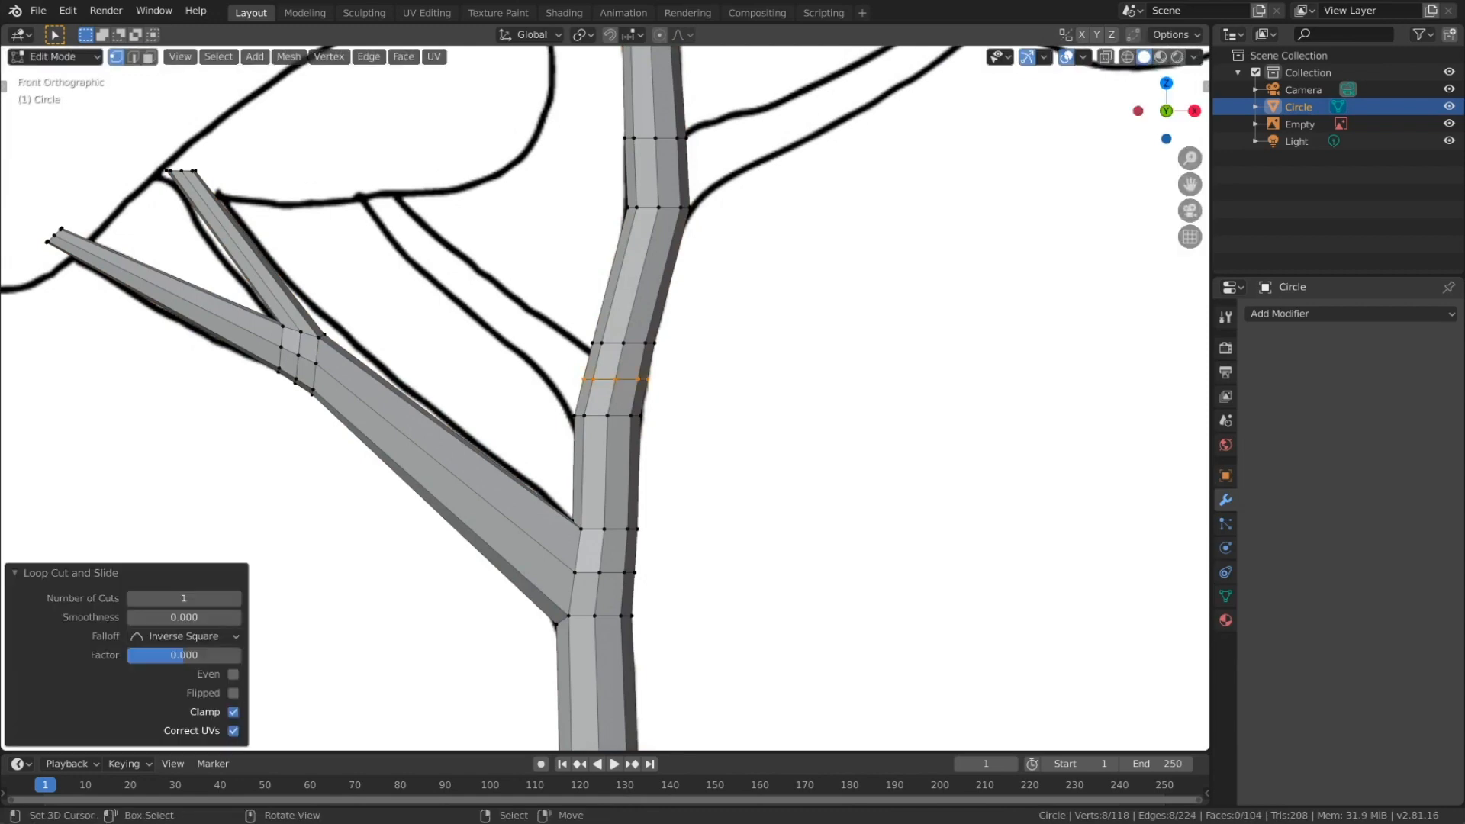
Step: Delete the rear vertex of the trunk's new loop to open a hole in its back side
middle_drag(614, 380, 699, 437)
right_click(611, 399)
middle_drag(612, 399, 778, 421)
right_click(596, 380)
middle_drag(599, 384, 695, 350)
key(x)
click(657, 379)
Step: Round the trunk hole by scaling its side vertices apart and its upper and lower rim vertices by 1.190
right_click(571, 378)
key(s)
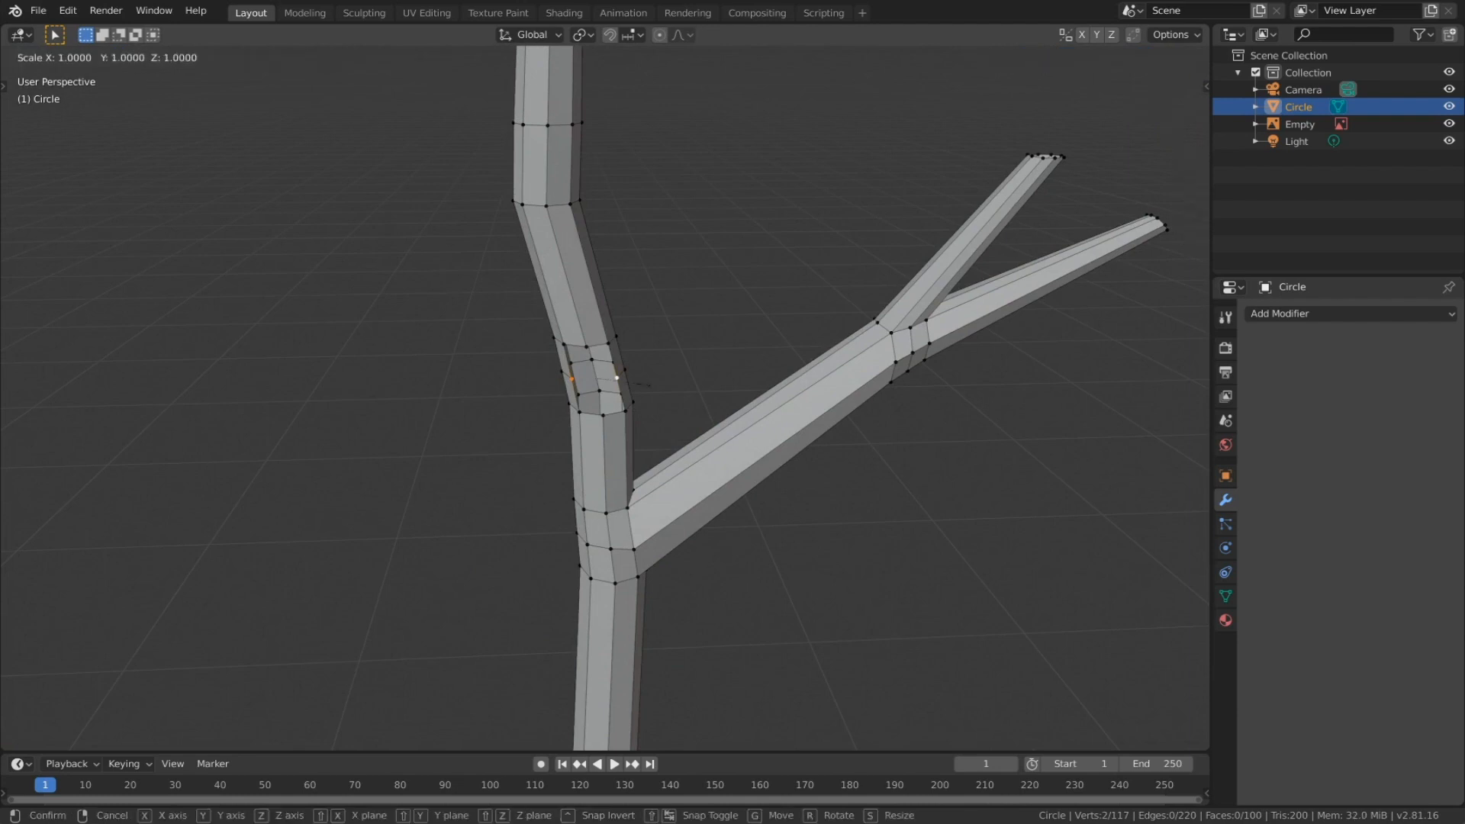
click(664, 386)
right_click(586, 347)
shift+right_click(603, 416)
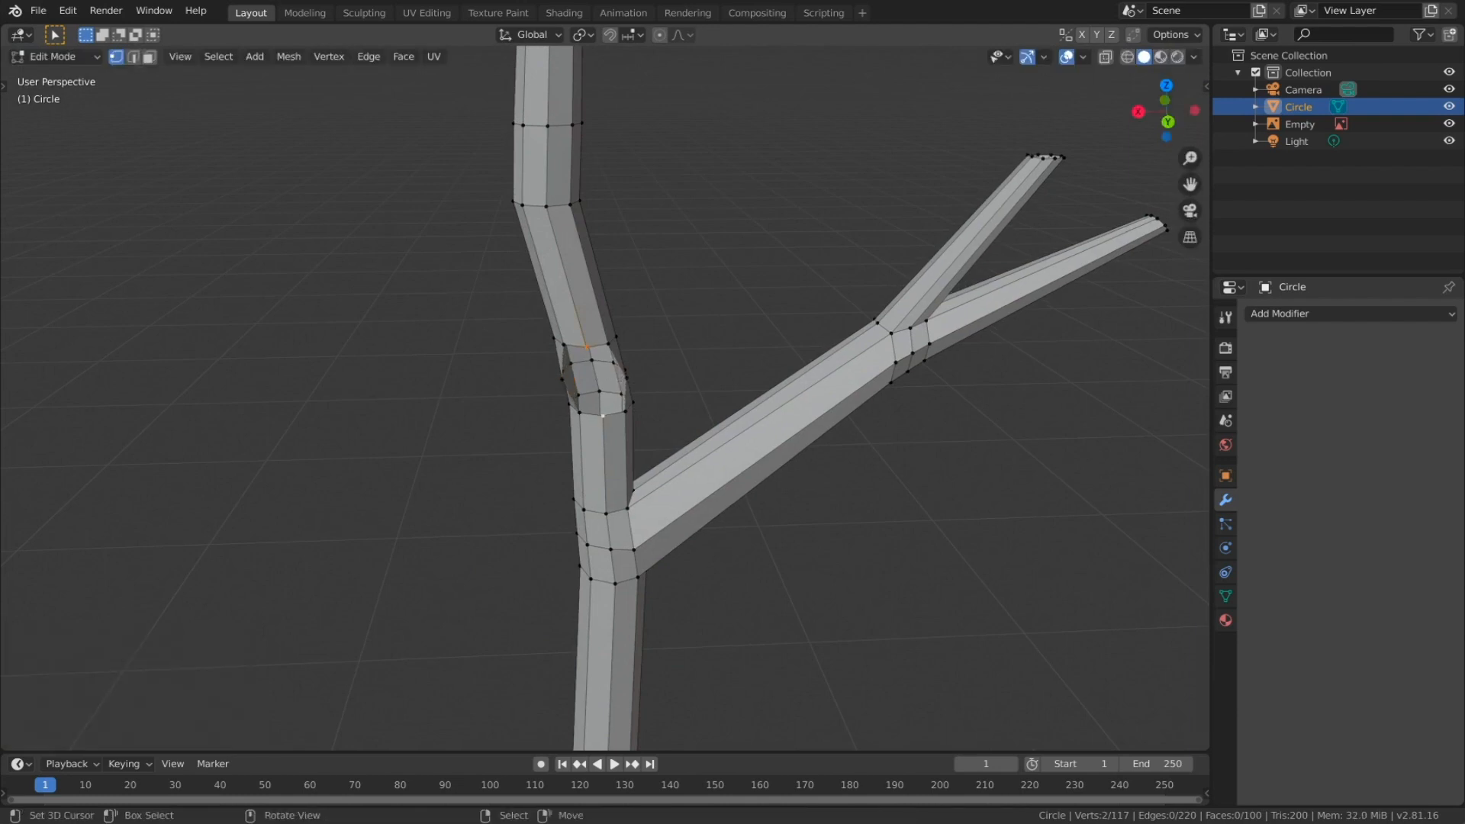
key(s)
click(666, 429)
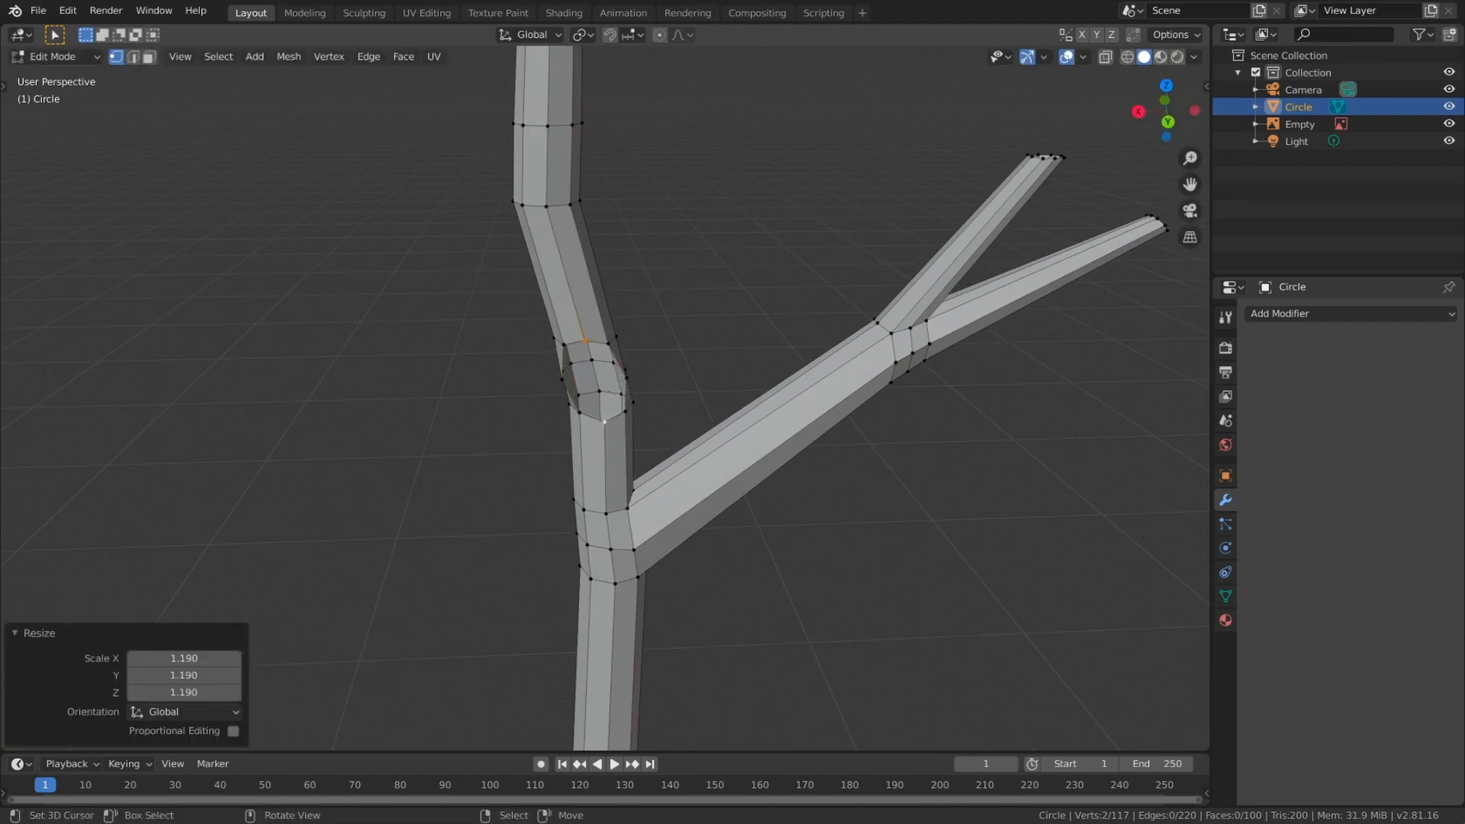
Step: Extrude the trunk hole's rim backwards in side view, 0.481 m on Y and 0.174 m on Z
alt+right_click(626, 395)
middle_drag(627, 395, 580, 395)
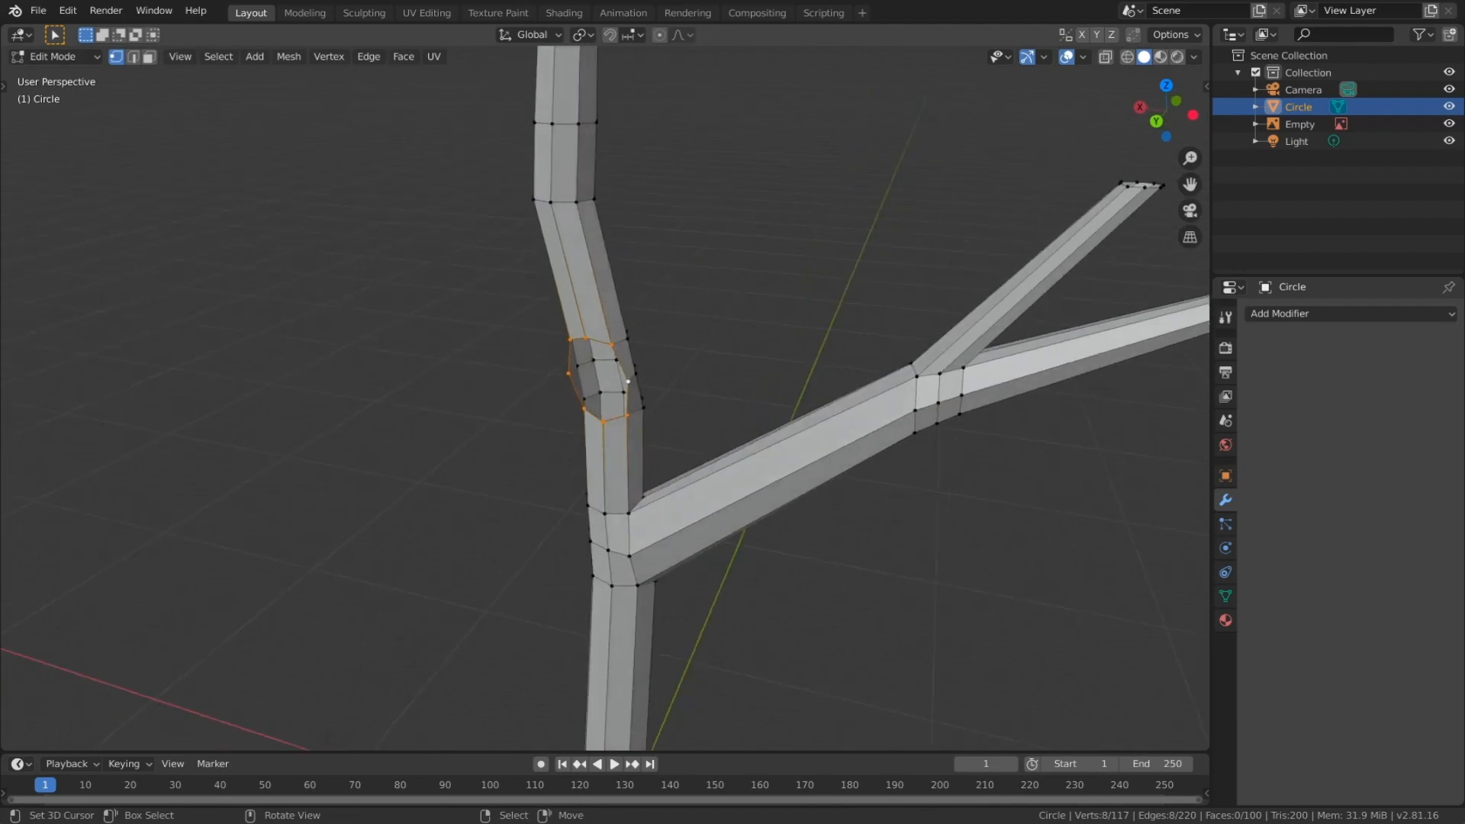
key(KP_1)
key(KP_3)
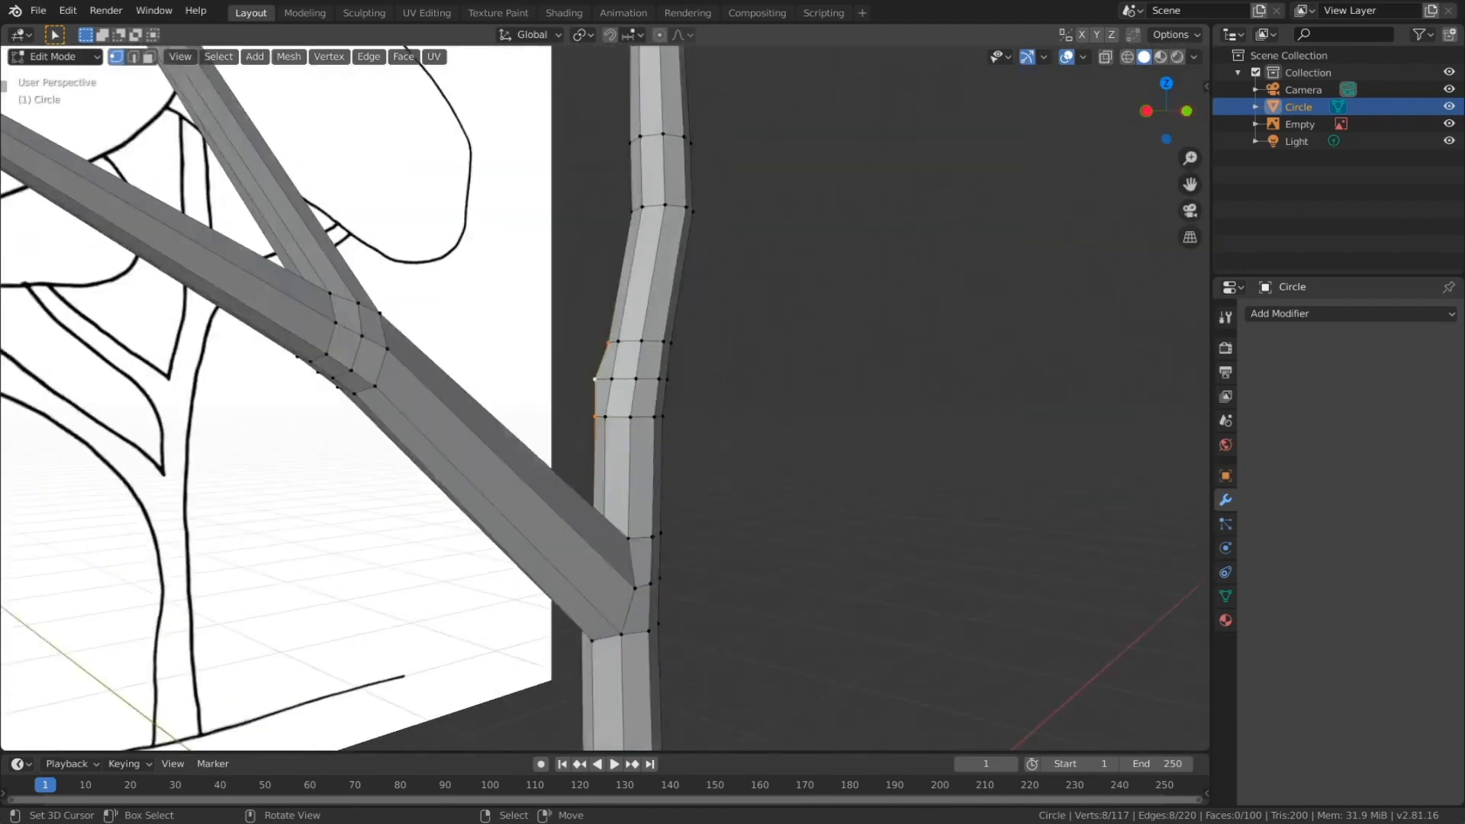
key(KP_1)
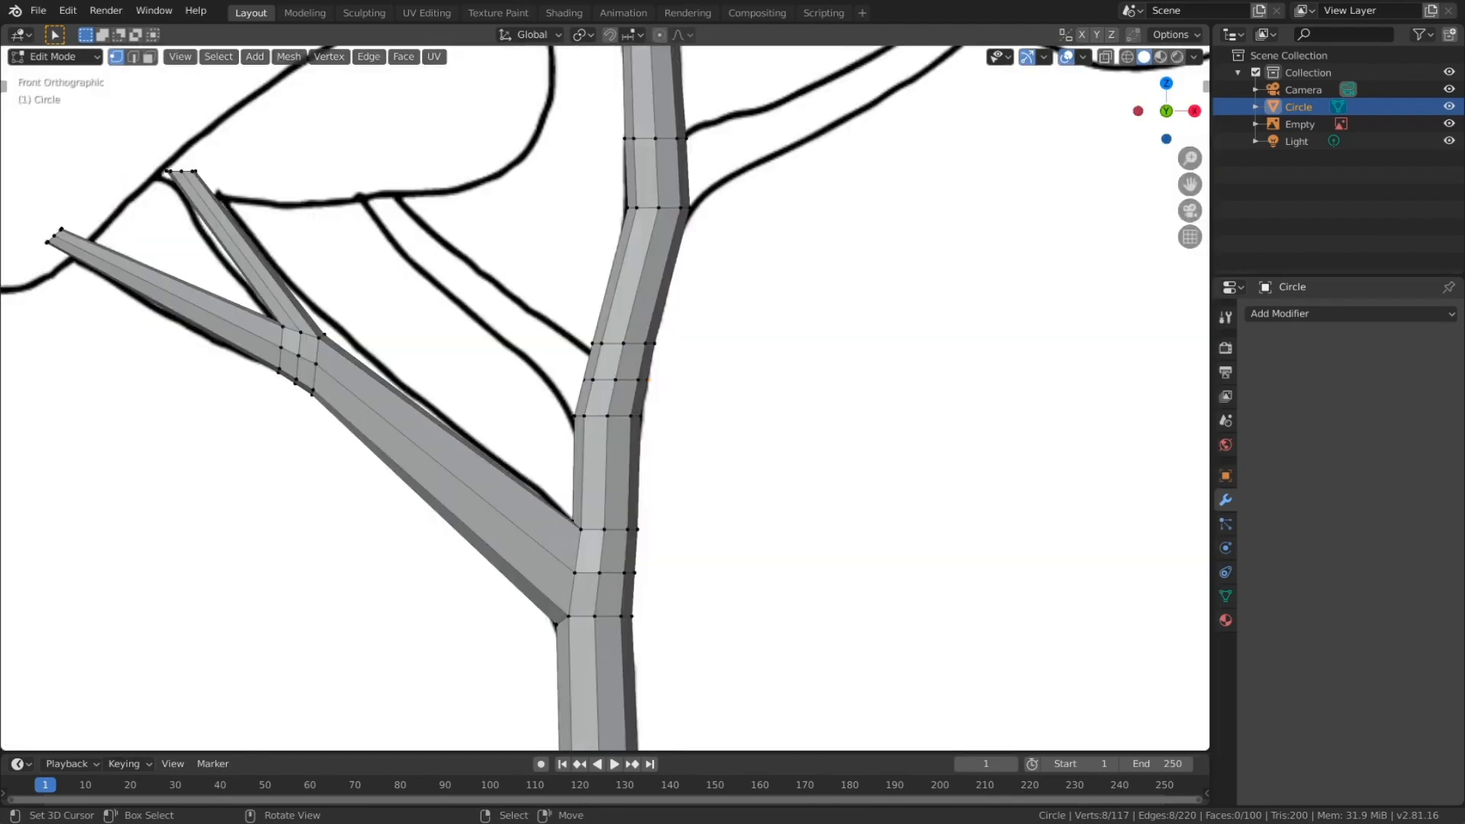
key(KP_3)
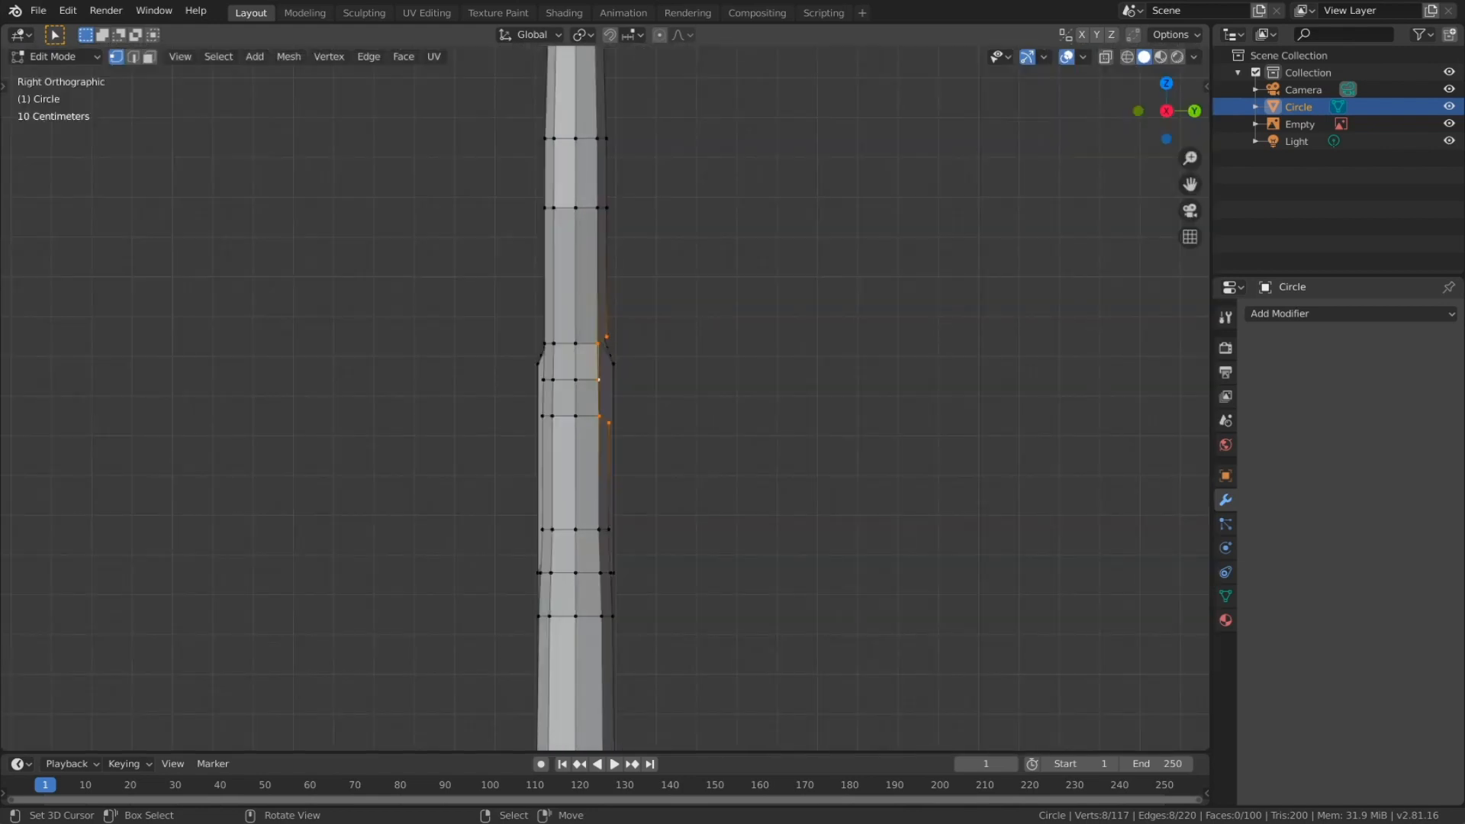
key(KP_1)
key(KP_3)
ctrl+middle_drag(605, 398, 605, 435)
key(e)
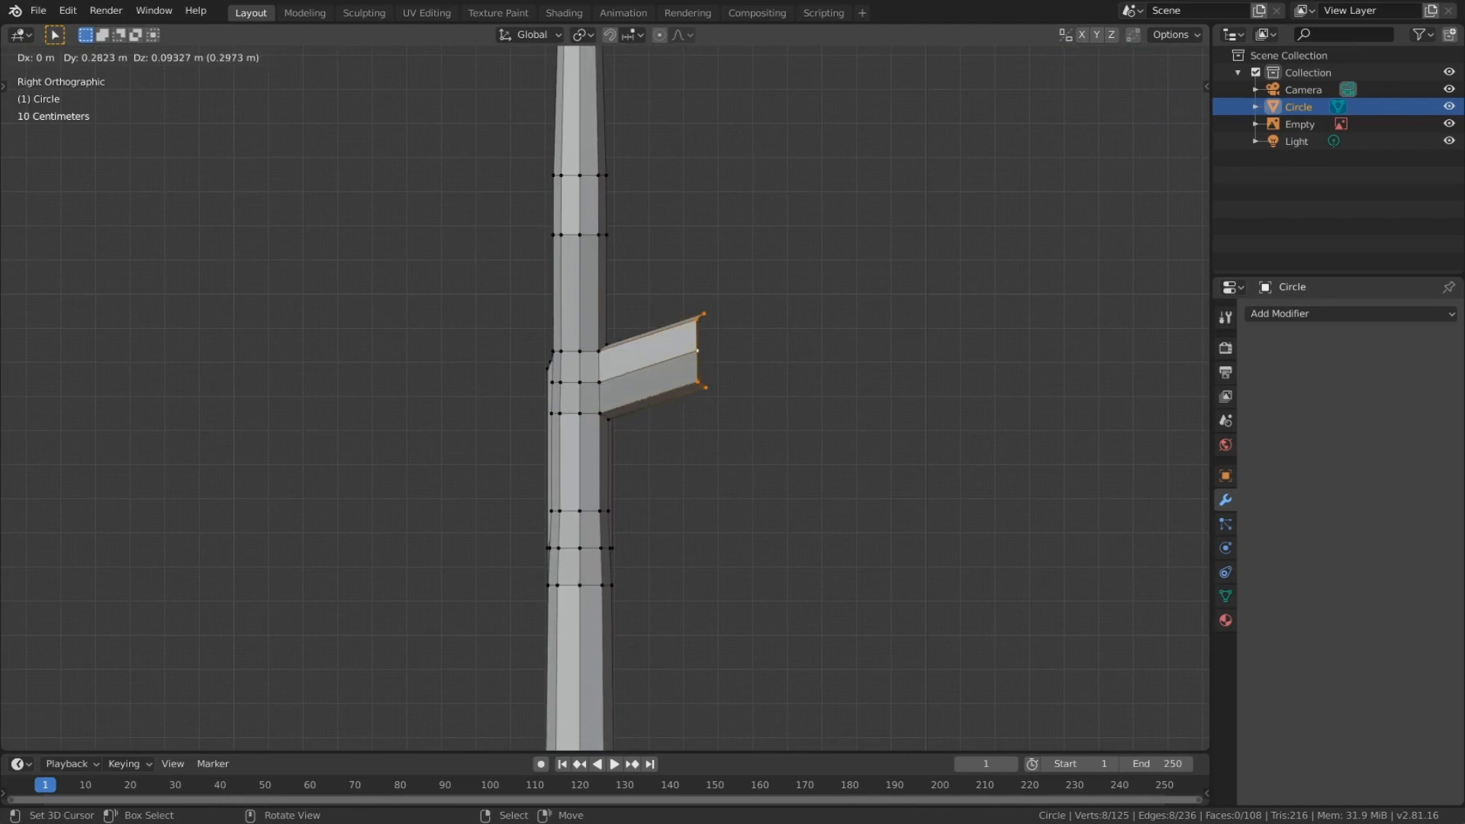
key(Return)
Step: Flatten the new branch's end ring along Y by scaling it to -0.063 and then 0.615
key(s)
key(x)
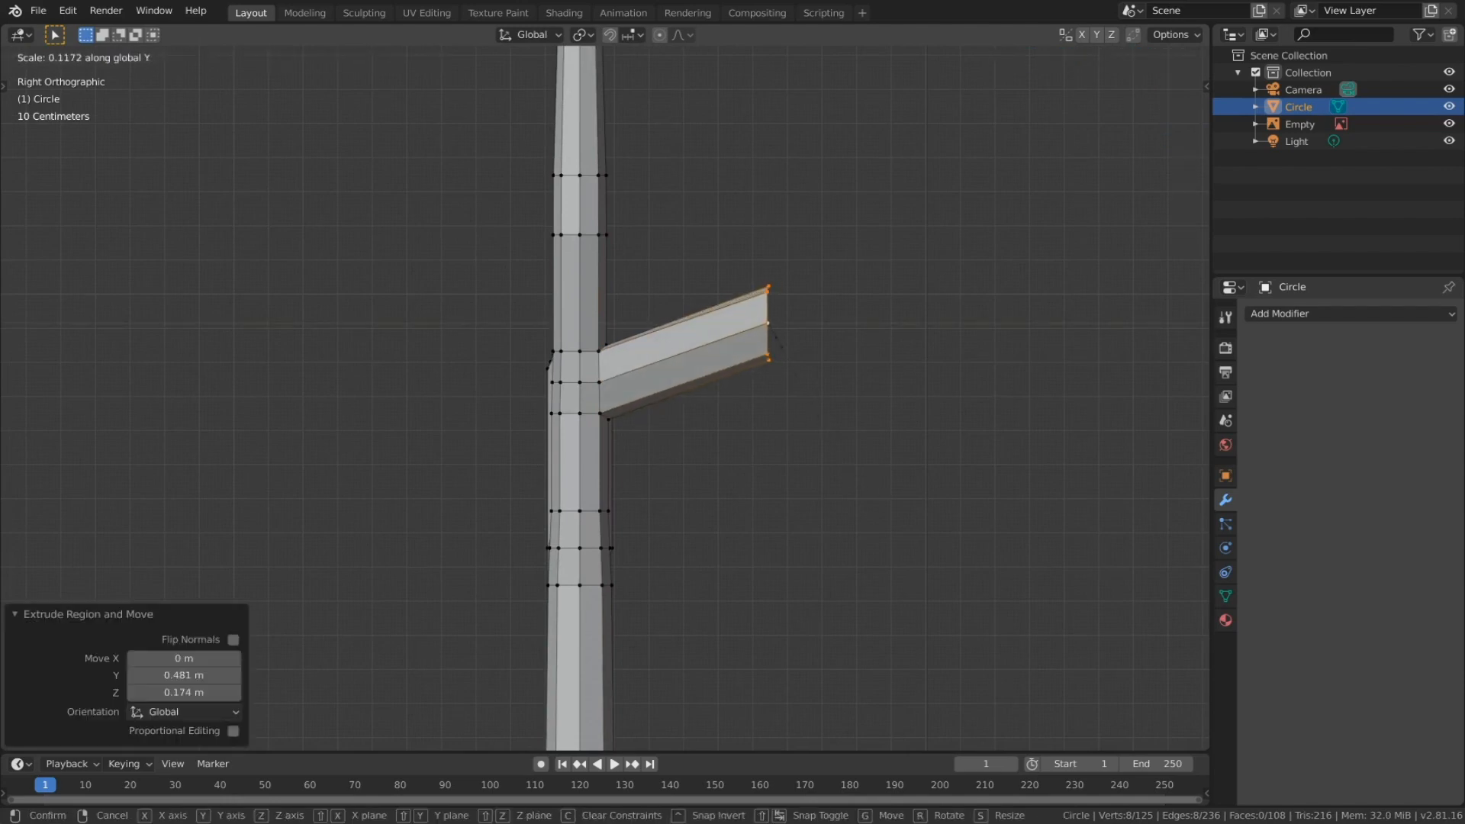
key(Return)
key(s)
key(y)
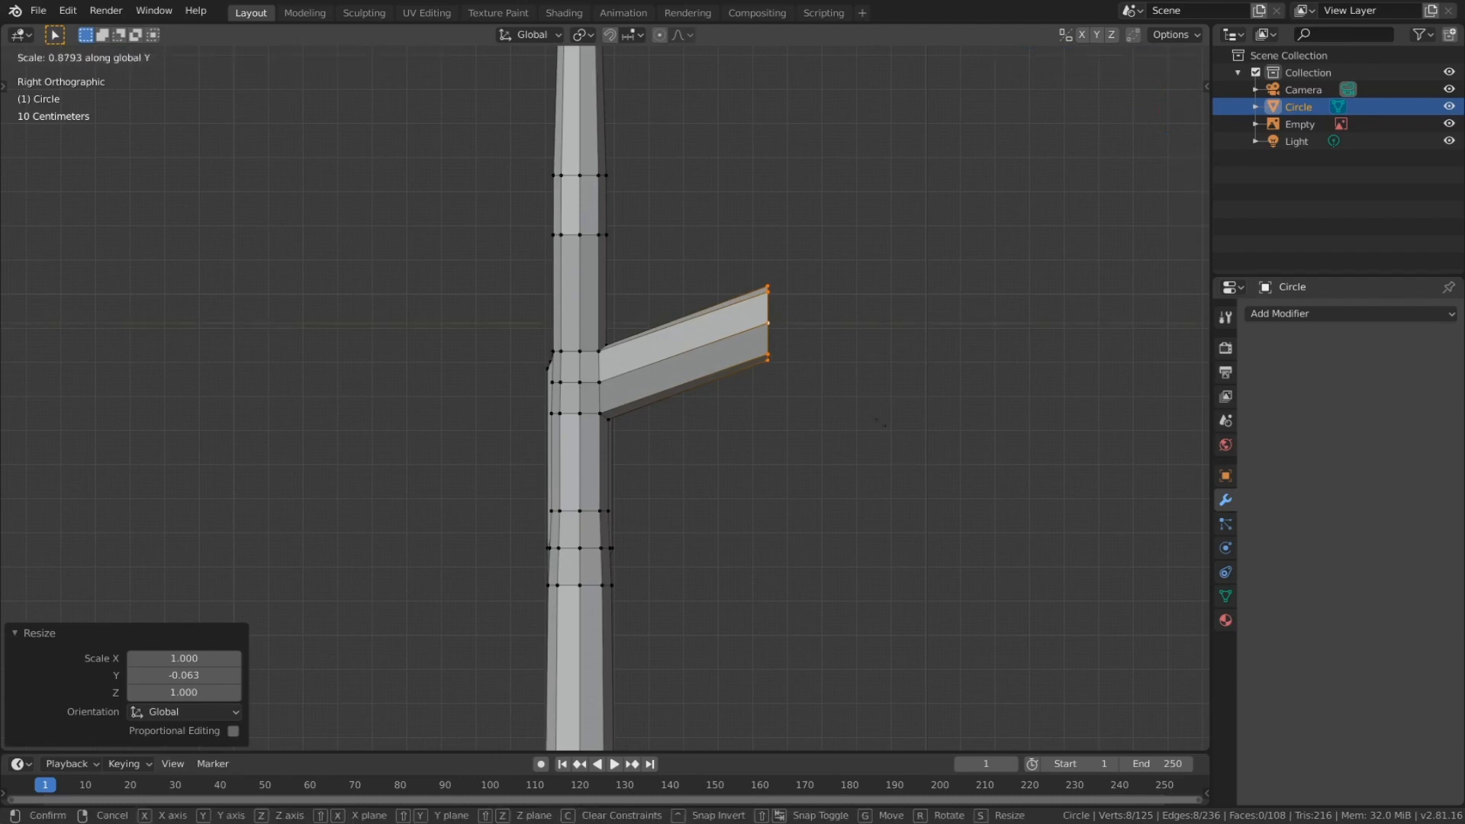
key(Return)
Step: Scale the new branch's end ring to 0.774 on Z
middle_drag(824, 367, 626, 367)
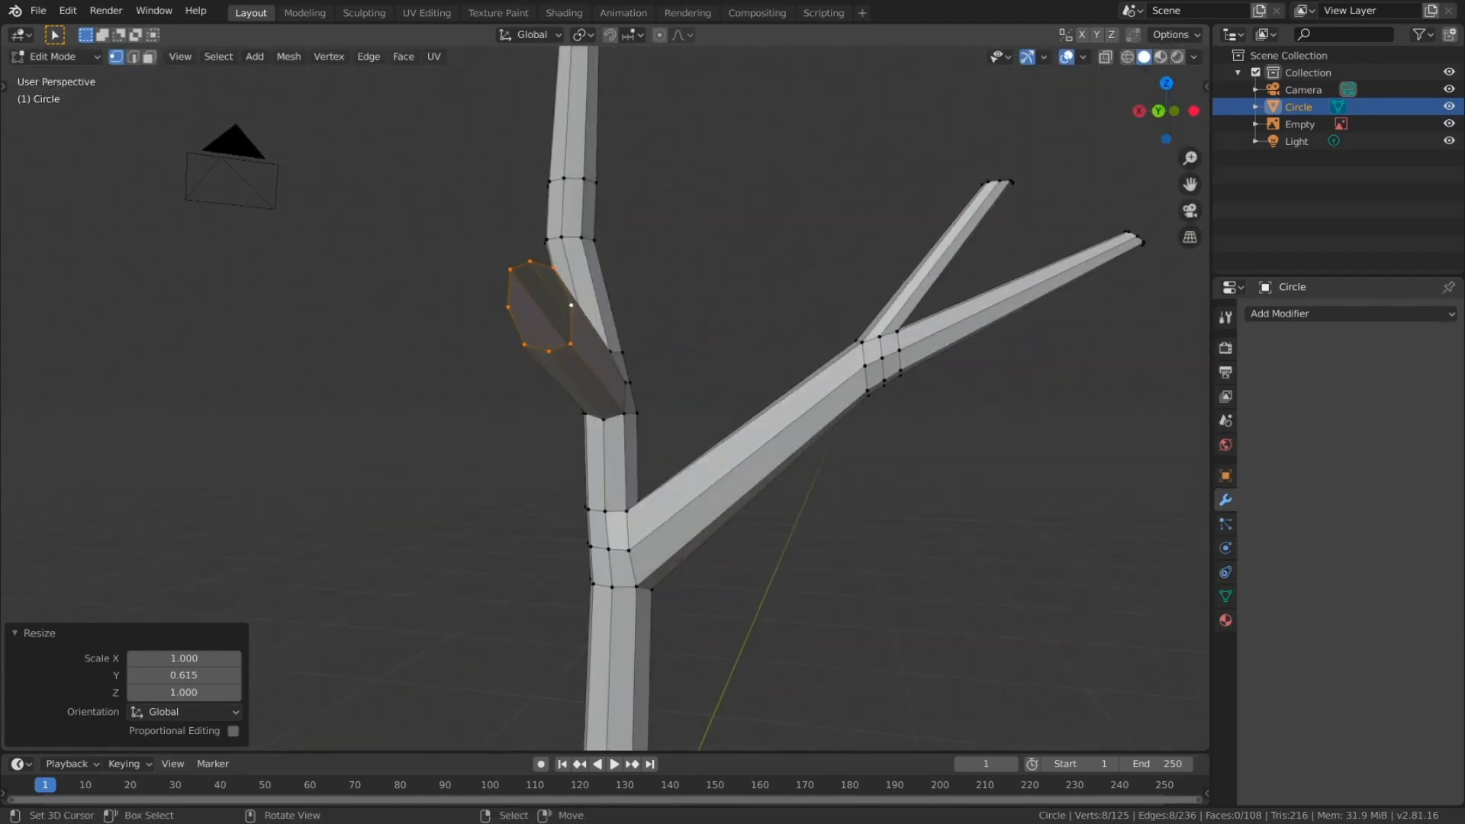
key(s)
key(z)
key(Return)
Step: Move the new branch's end ring -0.582 m on X and 0.353 m on Z along the drawn branch
key(KP_1)
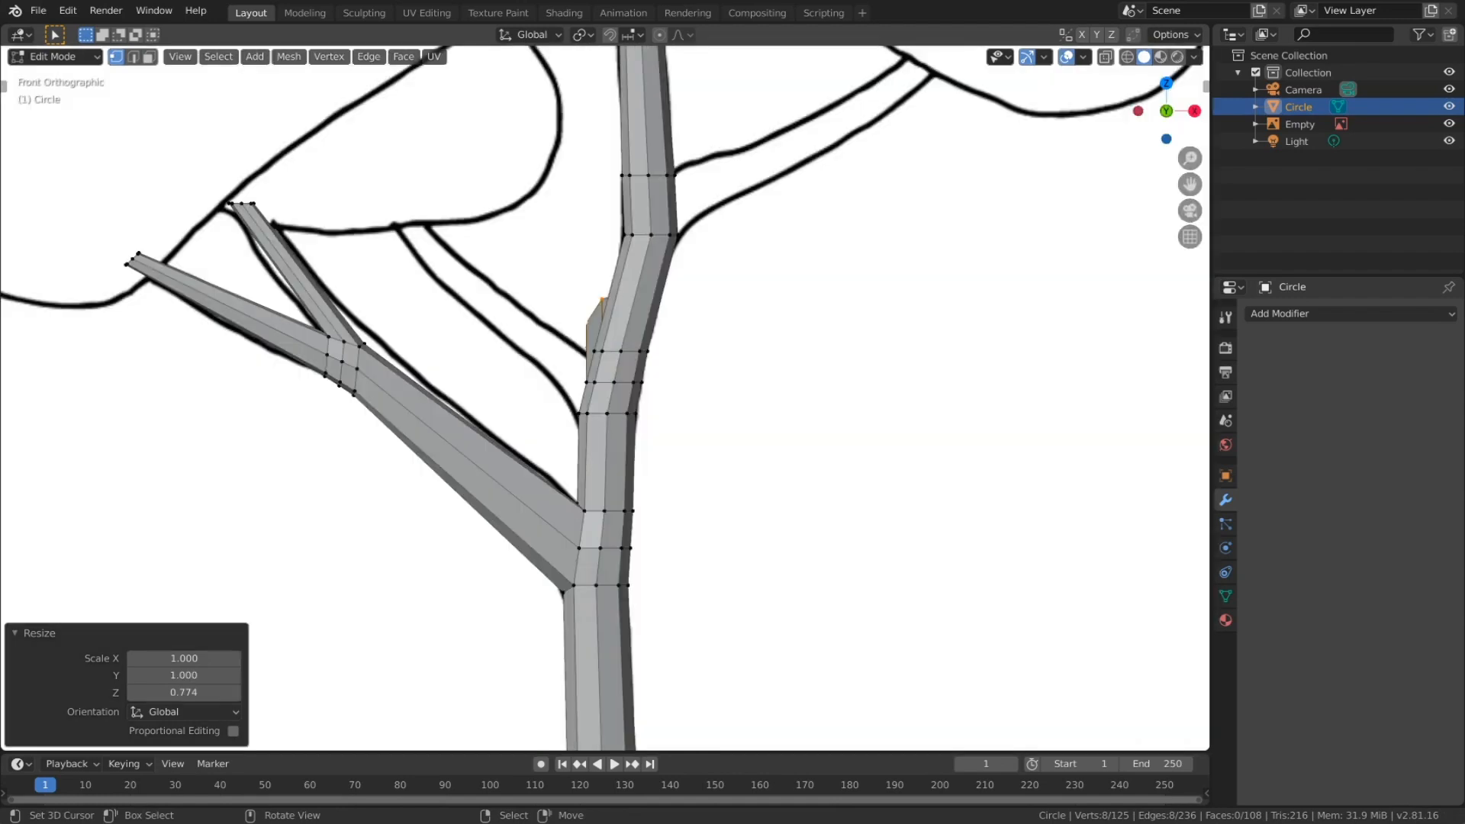
key(e)
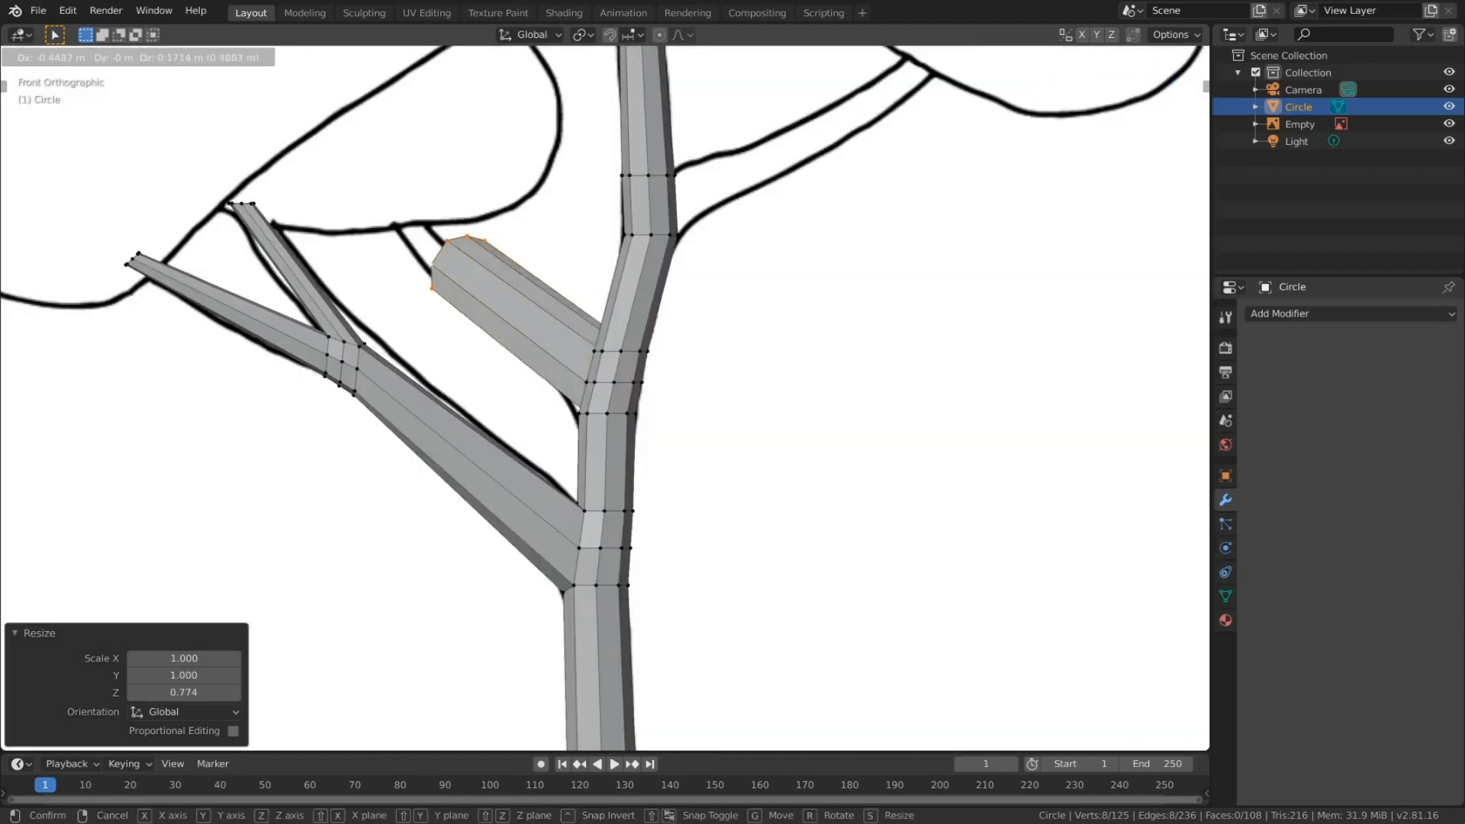
key(Return)
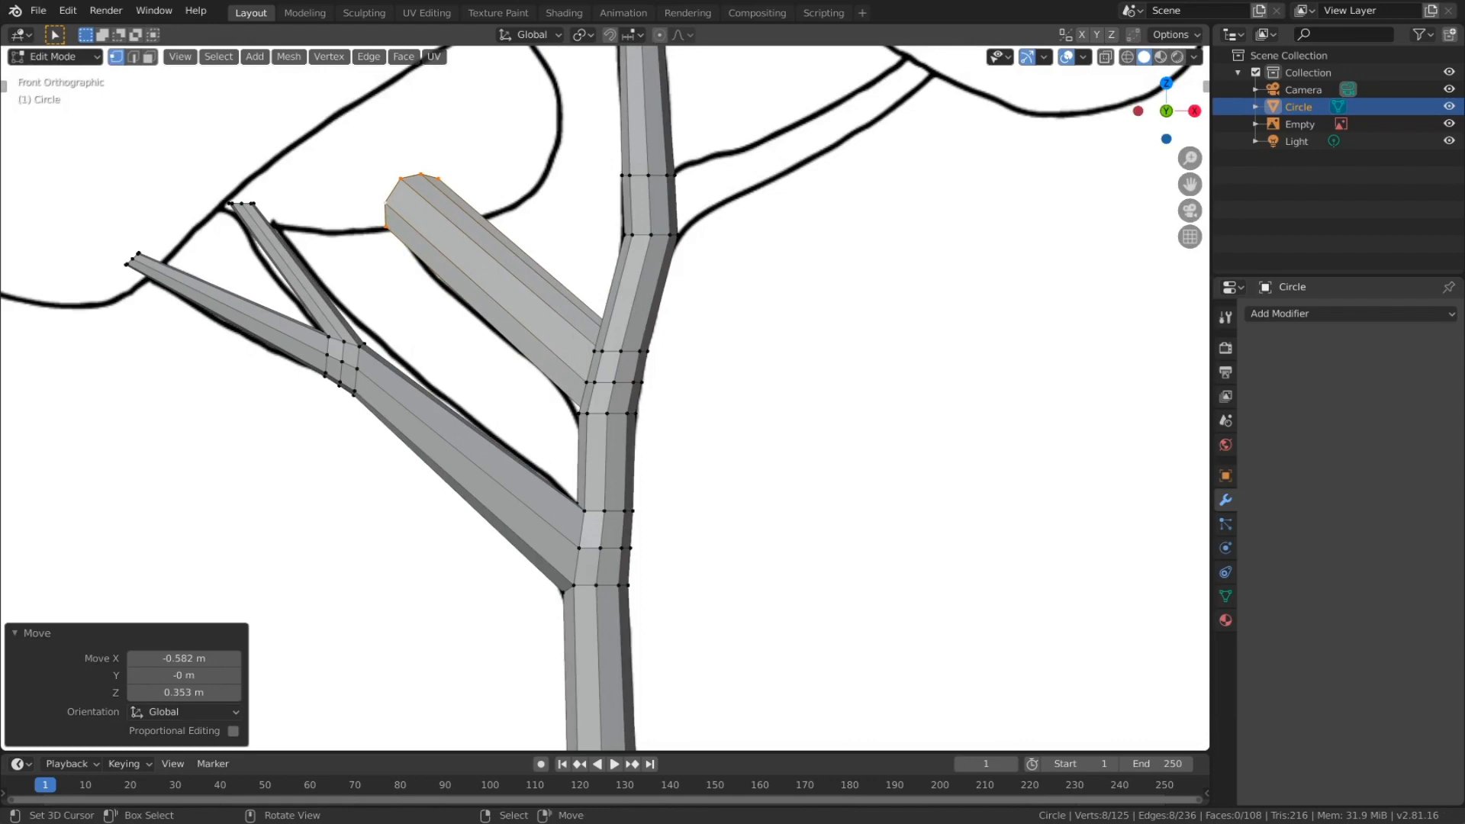
Step: Scale the new branch's end ring to 0.413 and move it 0.348 m along X
key(s)
click(546, 267)
middle_drag(547, 267, 840, 412)
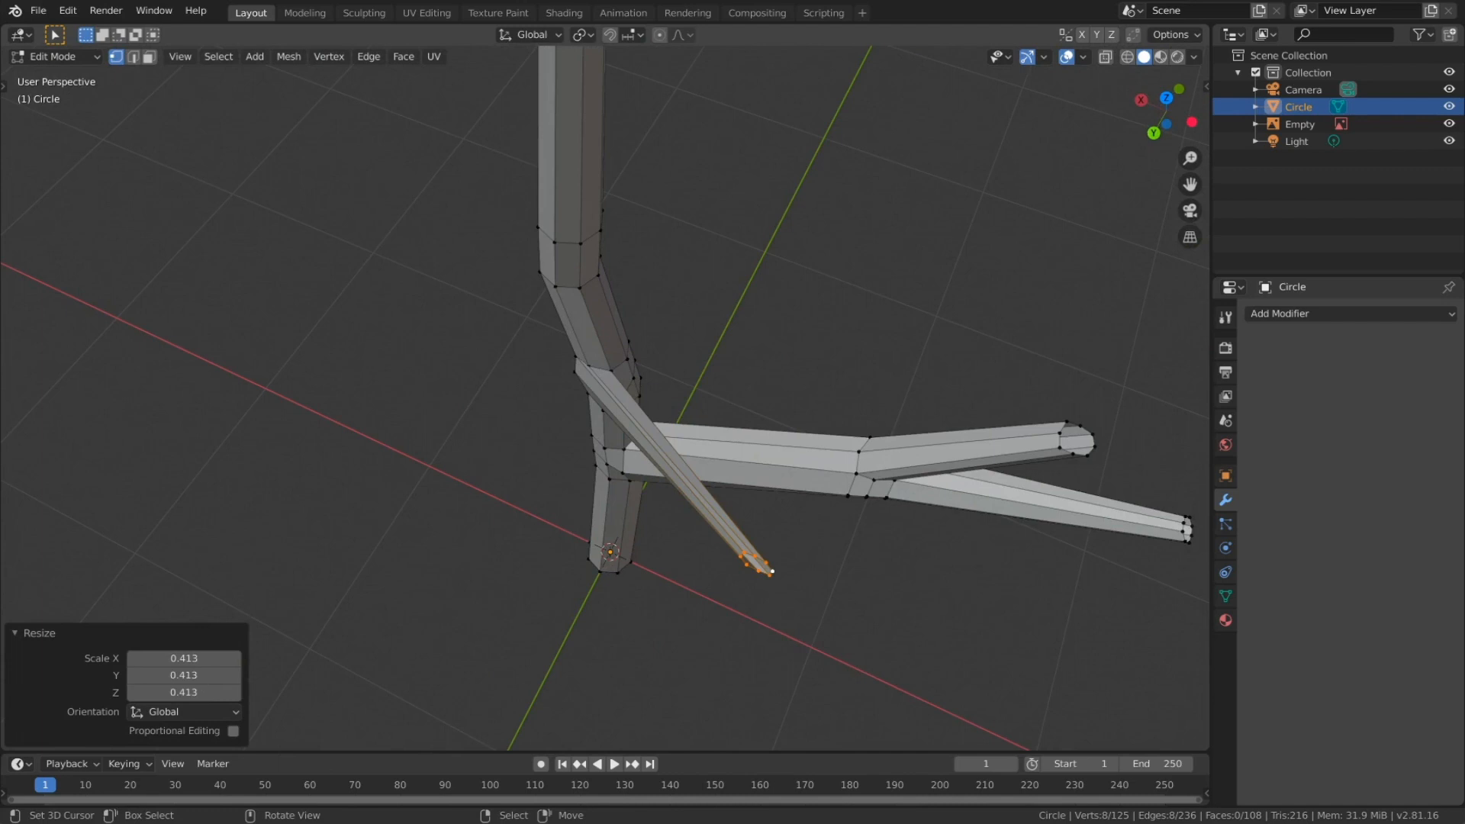
middle_drag(839, 412, 734, 411)
key(g)
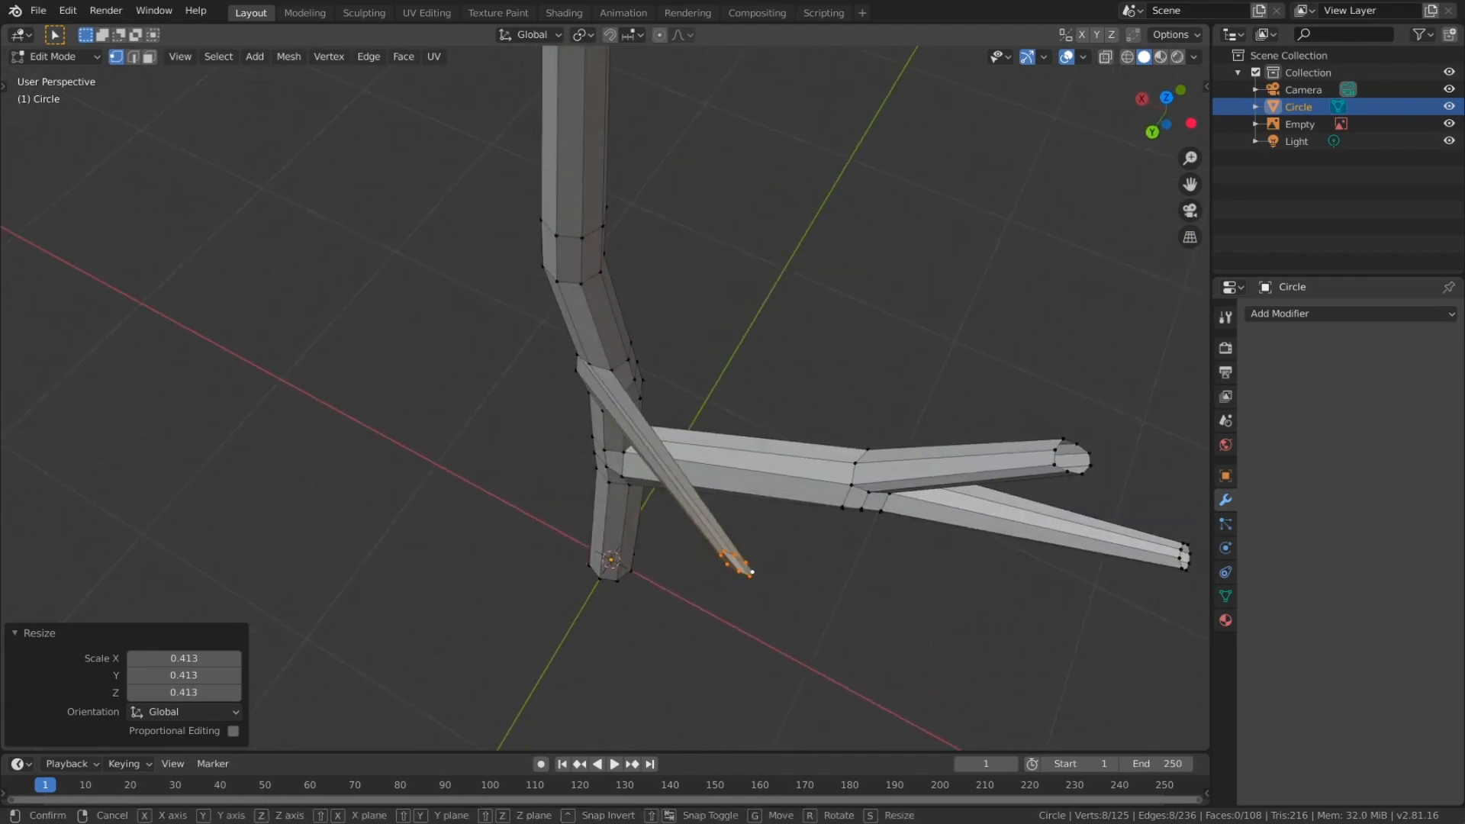
key(y)
key(x)
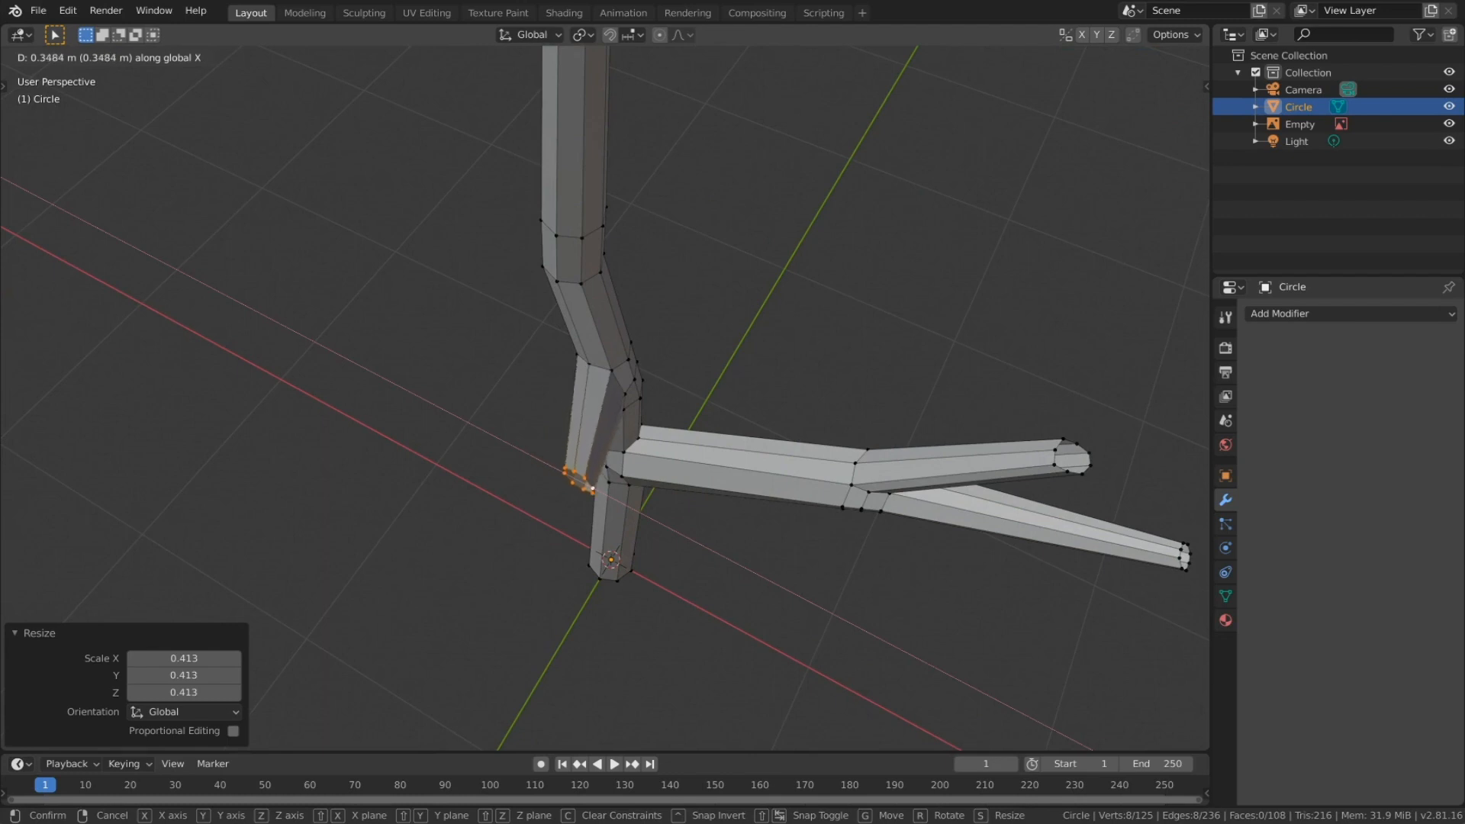
click(687, 412)
Step: Add one centred loop cut around the middle of the new branch
mouse_move(687, 412)
middle_down()
mouse_move(641, 336)
mouse_move(608, 333)
mouse_move(649, 416)
mouse_move(679, 405)
middle_up()
key(ctrl+r)
click(599, 431)
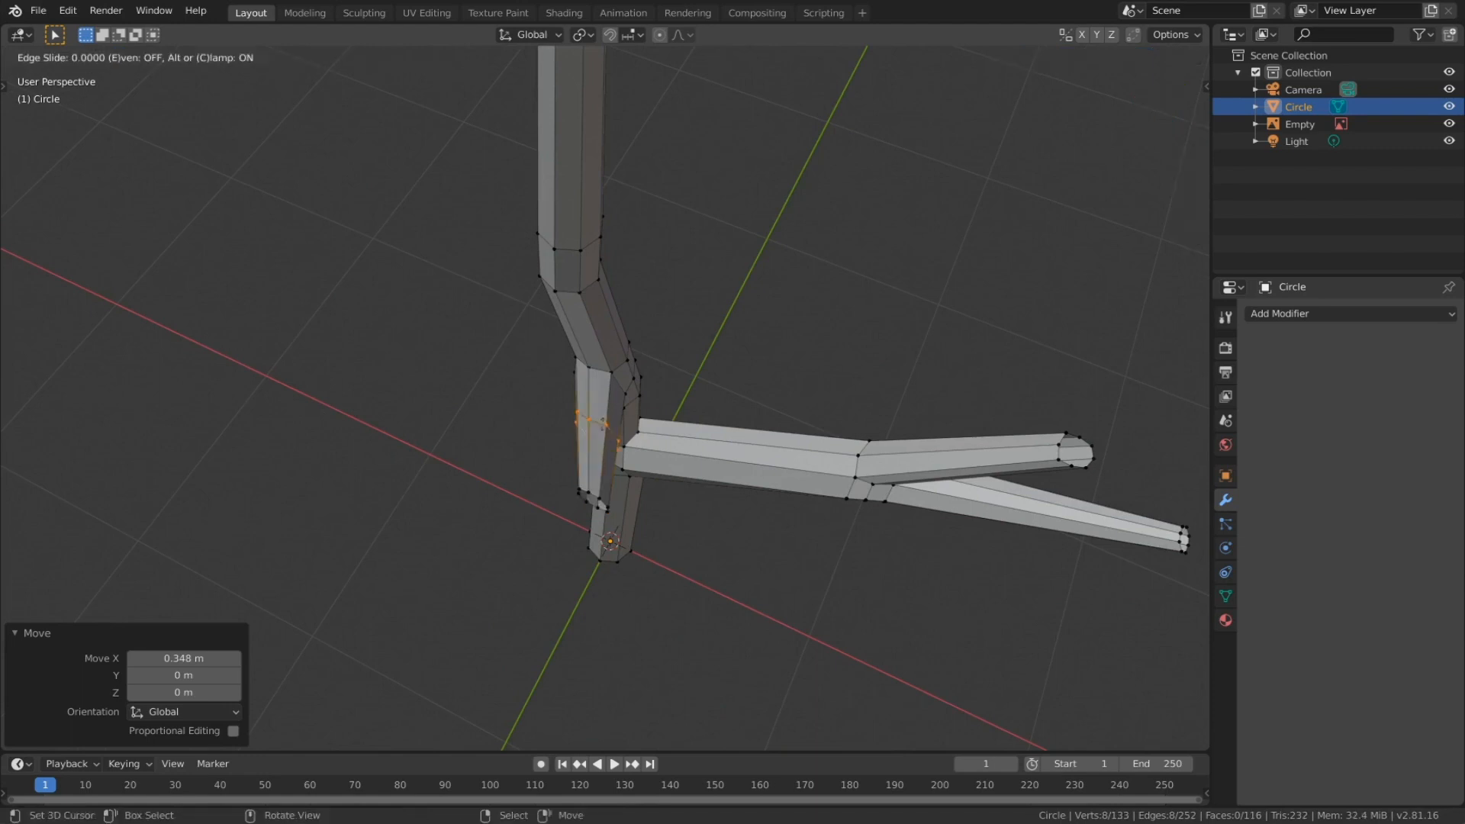
right_click(599, 431)
Step: Extrude the new branch's end ring in front view, -0.26 m on X and 0.197 m on Z
alt+right_click(586, 495)
middle_drag(586, 495, 431, 451)
key(KP_1)
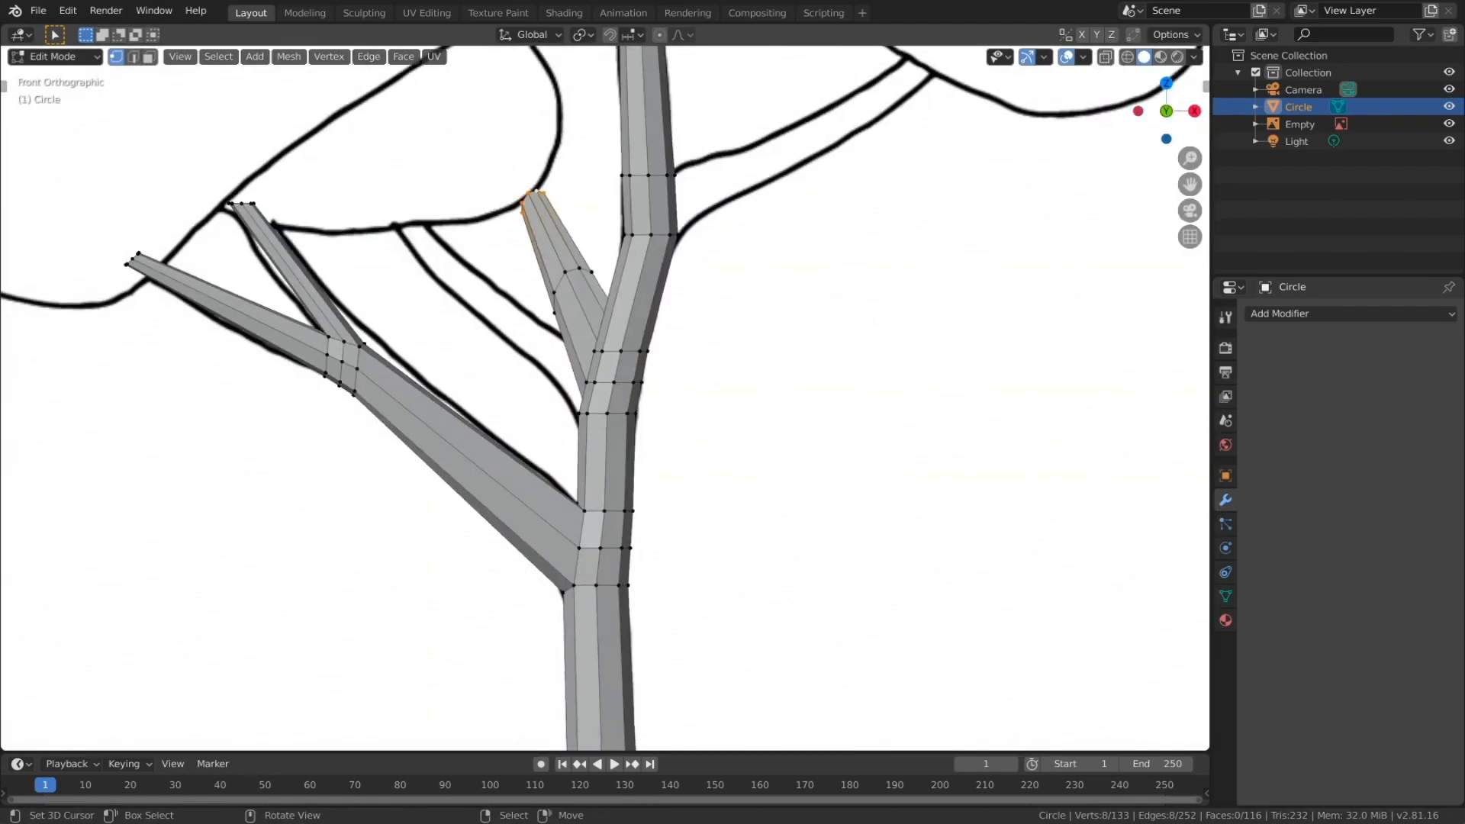
key(e)
key(Return)
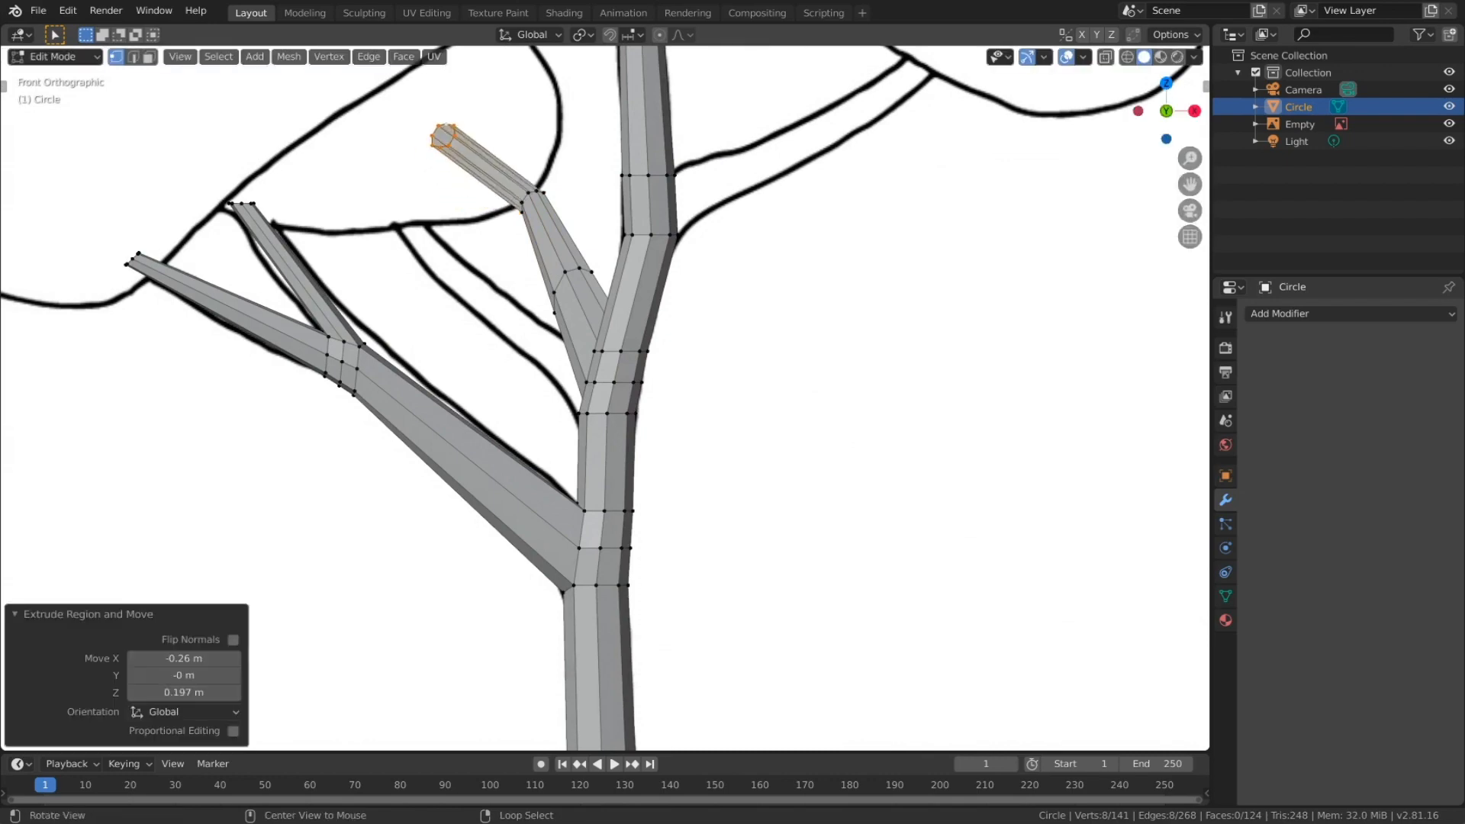
Step: Move the ring at the base of the new segment down and outwards towards the drawn branch
alt+right_click(530, 196)
key(g)
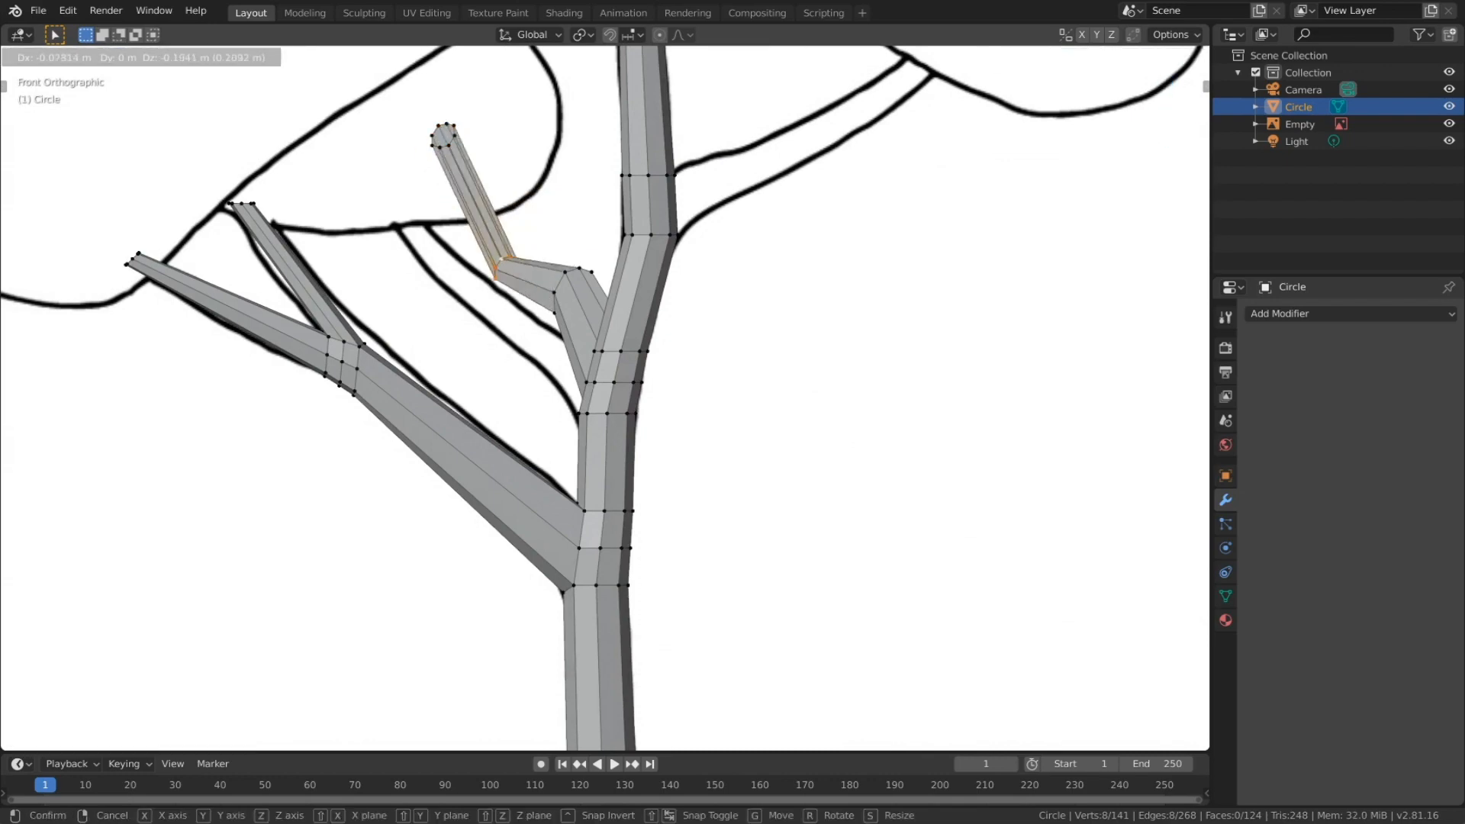
key(Return)
Step: Move the branch's loop-cut ring -0.063 m on X and -0.136 m on Z, and the next ring -0.0328 m on X and -0.124 m on Z
alt+right_click(560, 281)
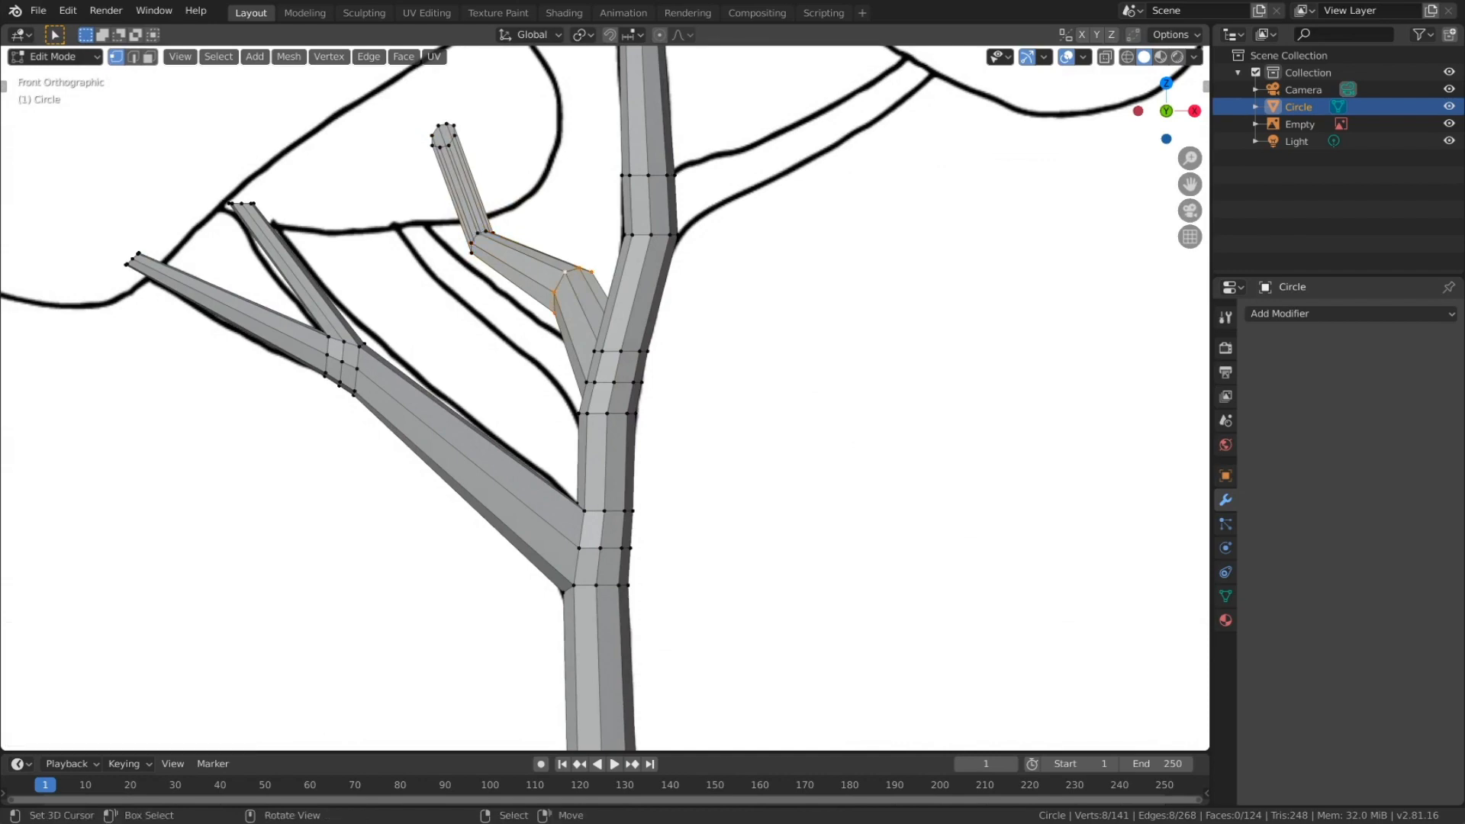
key(g)
key(Return)
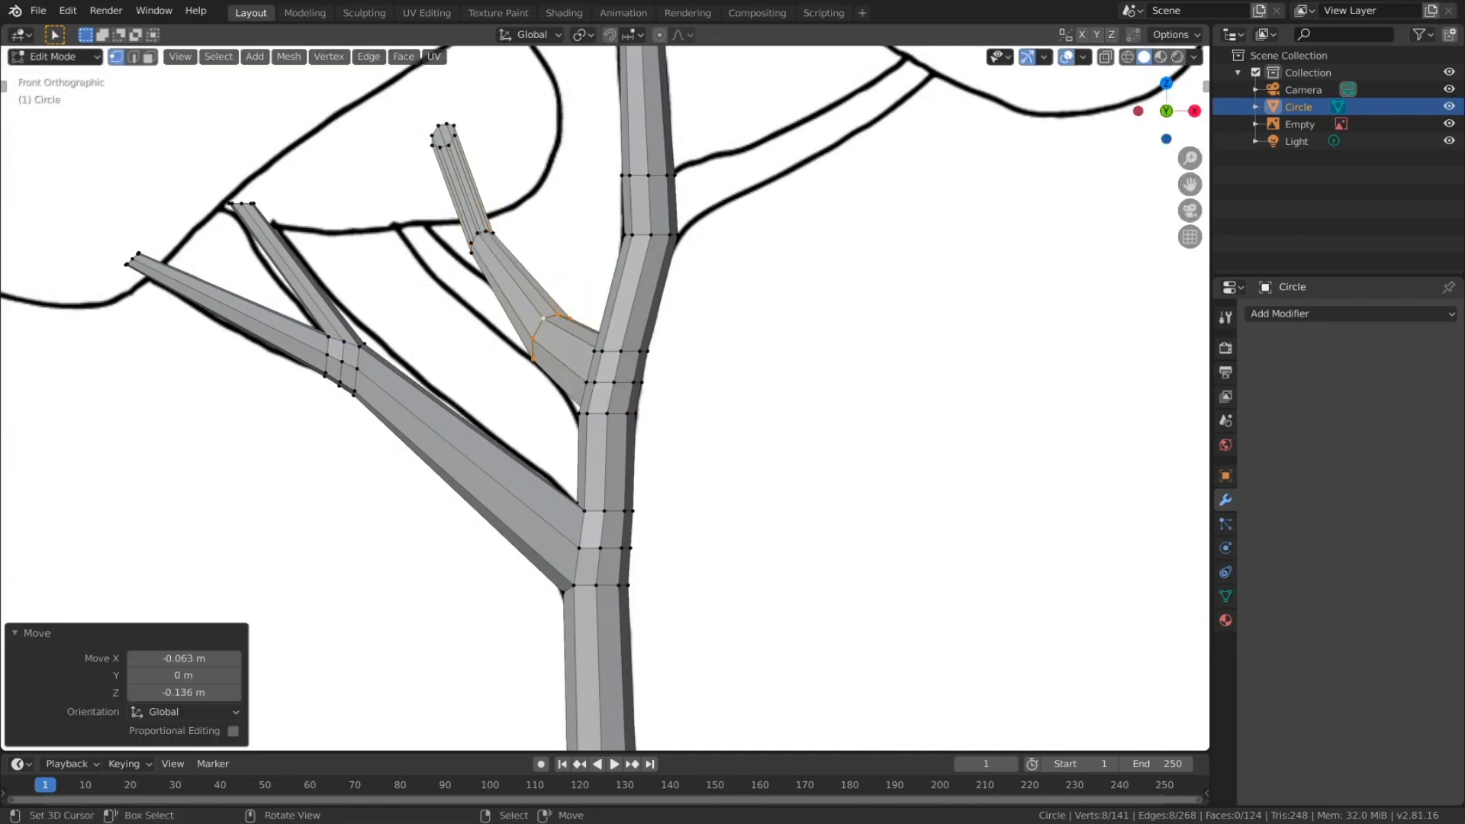
alt+right_click(485, 232)
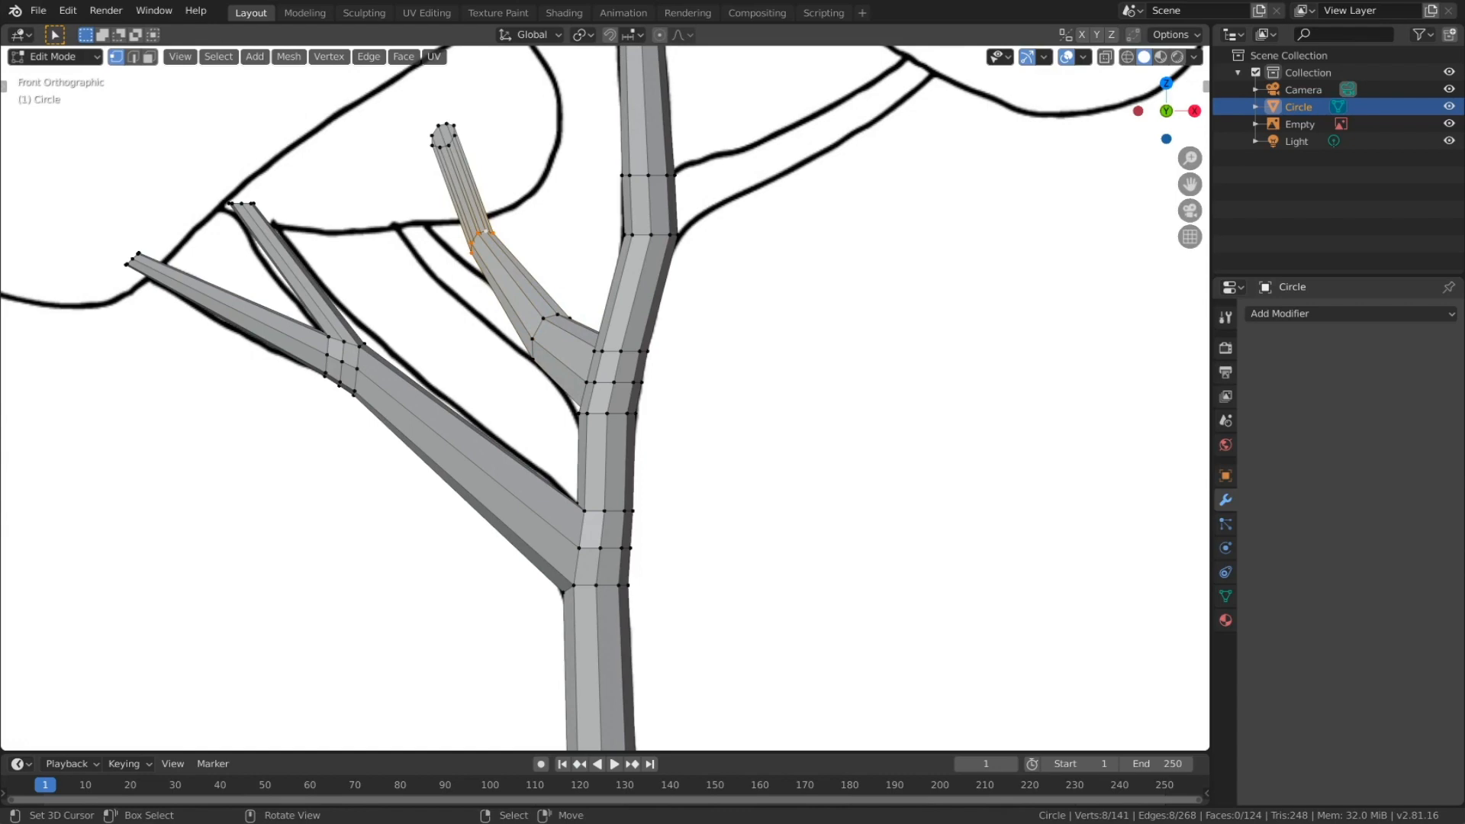
key(g)
key(Return)
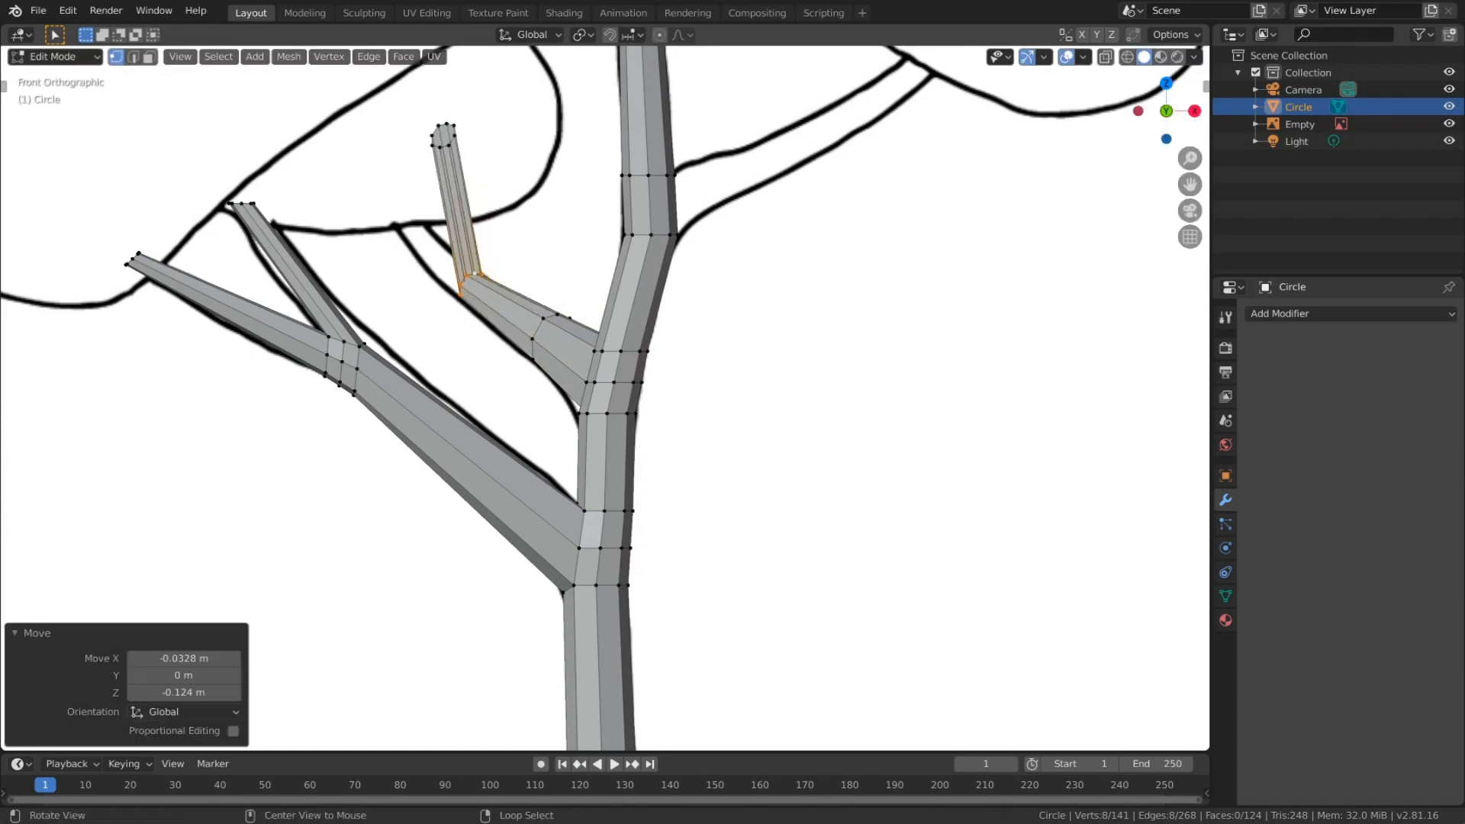
Step: Move the branch's end ring in front view onto the tip of the drawn branch, then clear the selection
alt+right_click(445, 126)
middle_drag(445, 128, 438, 136)
key(g)
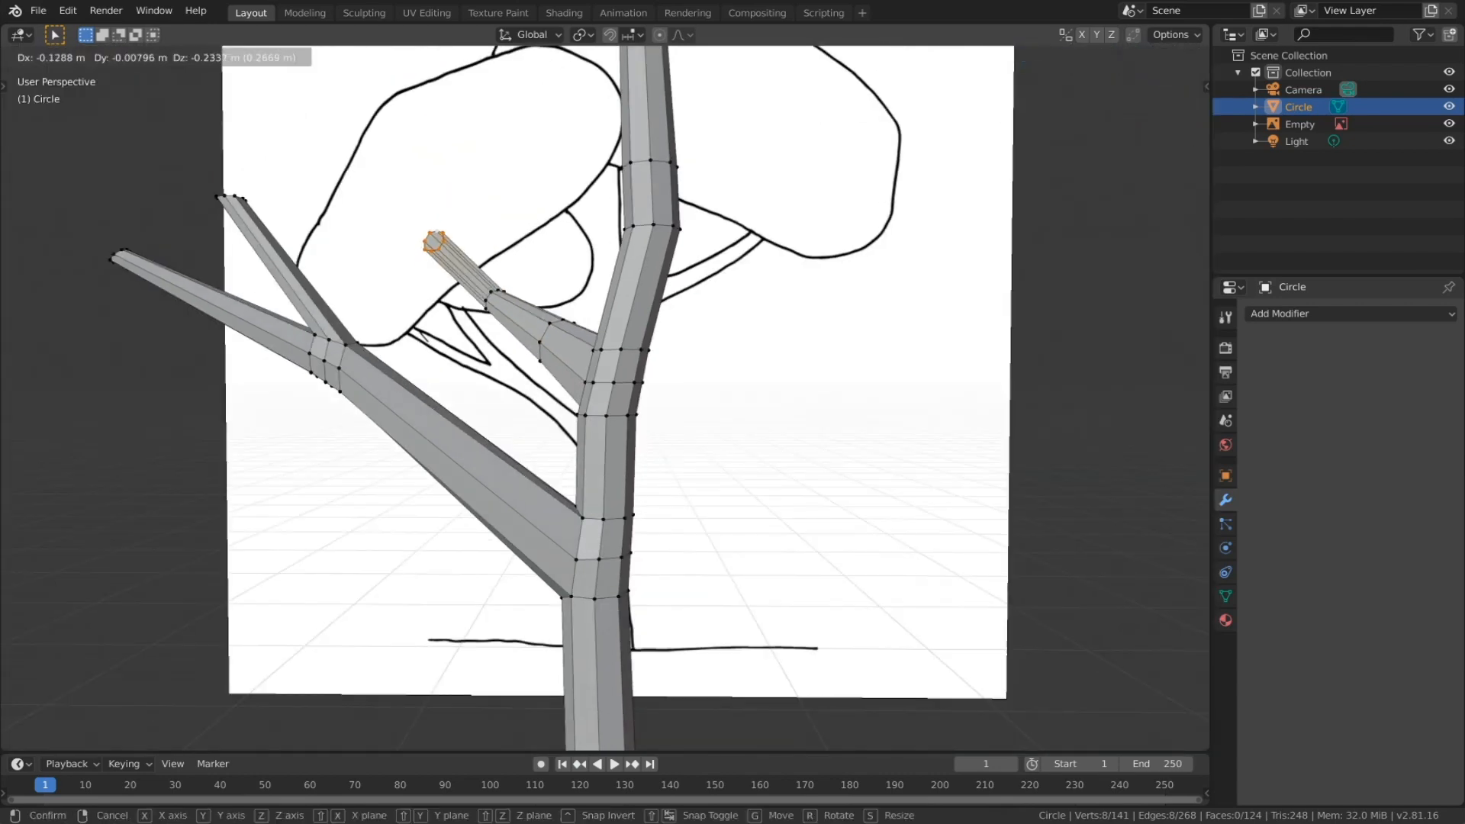
key(Escape)
key(KP_1)
key(g)
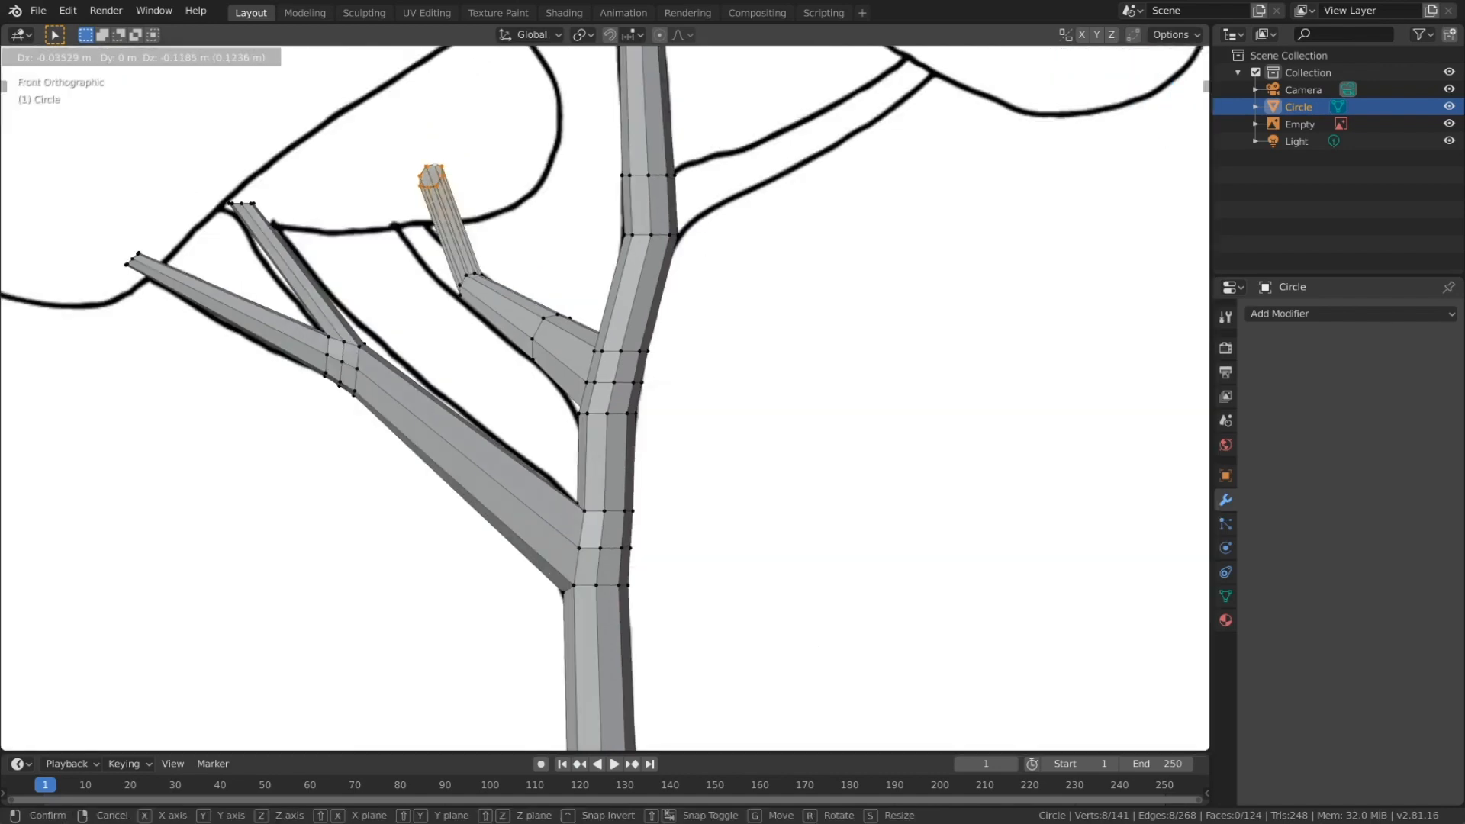
key(Return)
key(alt+a)
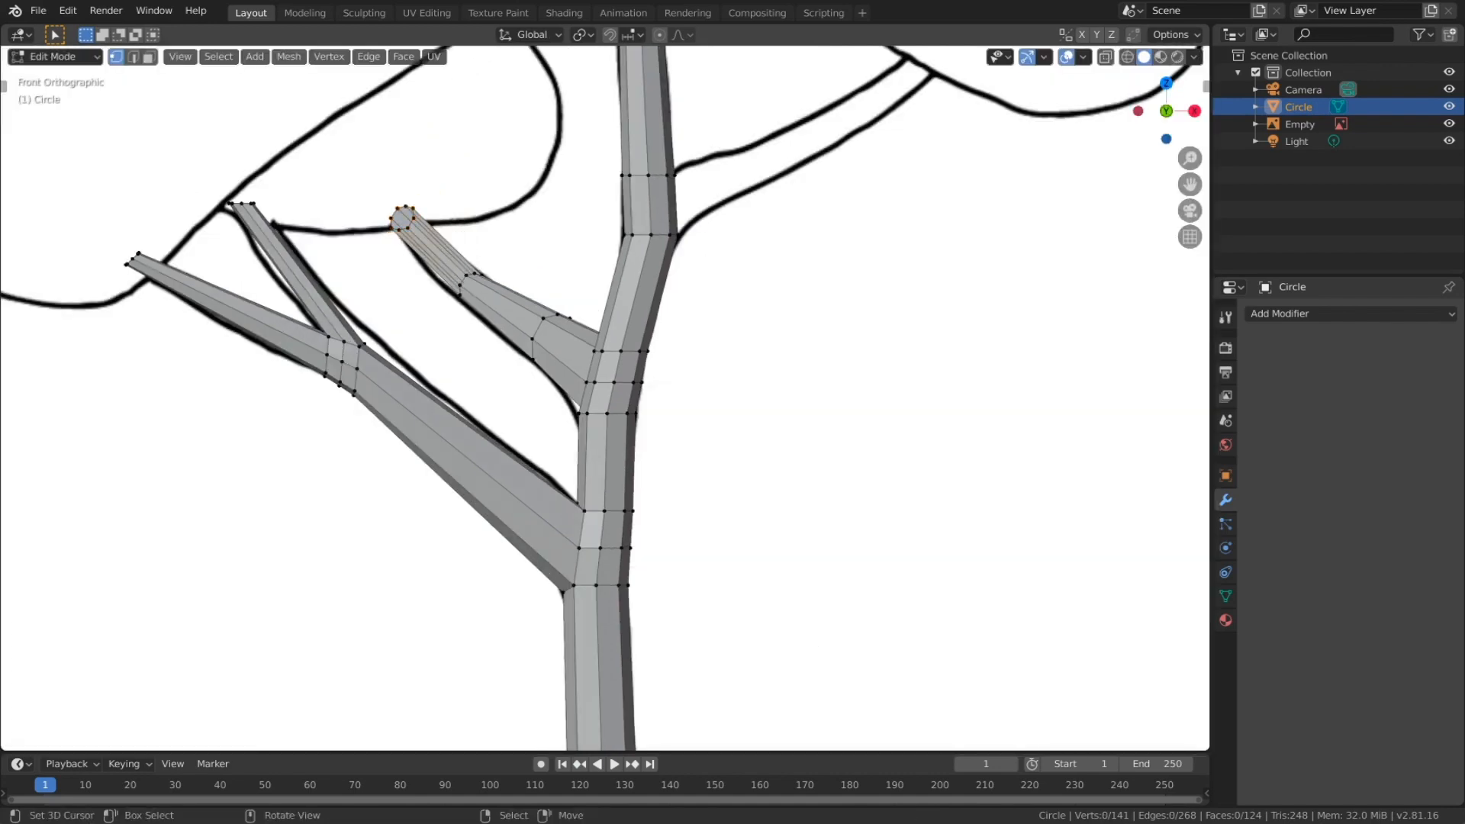
Step: Move the branch's end ring 0.285 m along Y, continuing the branch backwards
key(Tab)
middle_drag(427, 206, 639, 248)
key(Tab)
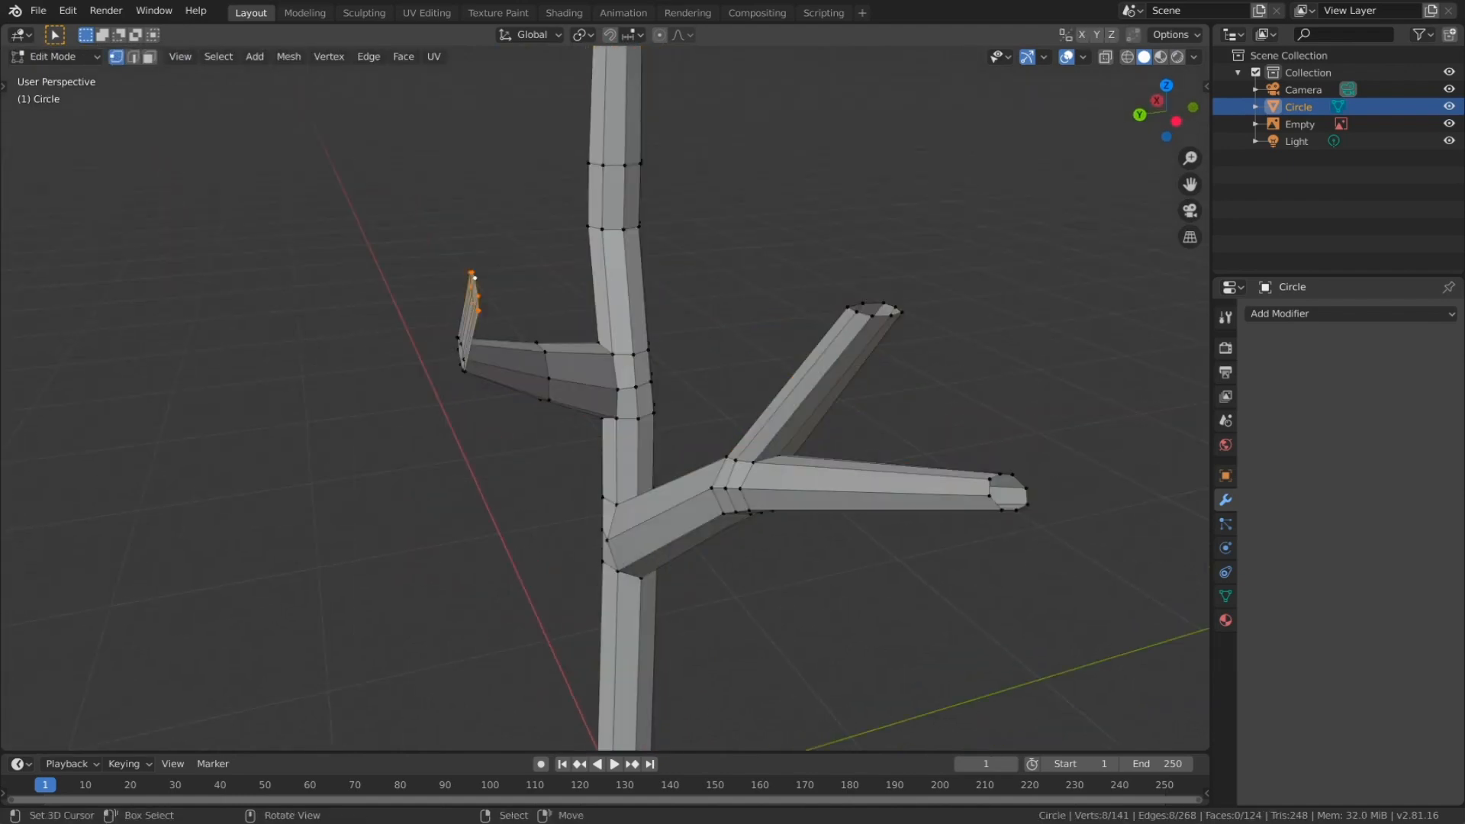
key(e)
key(y)
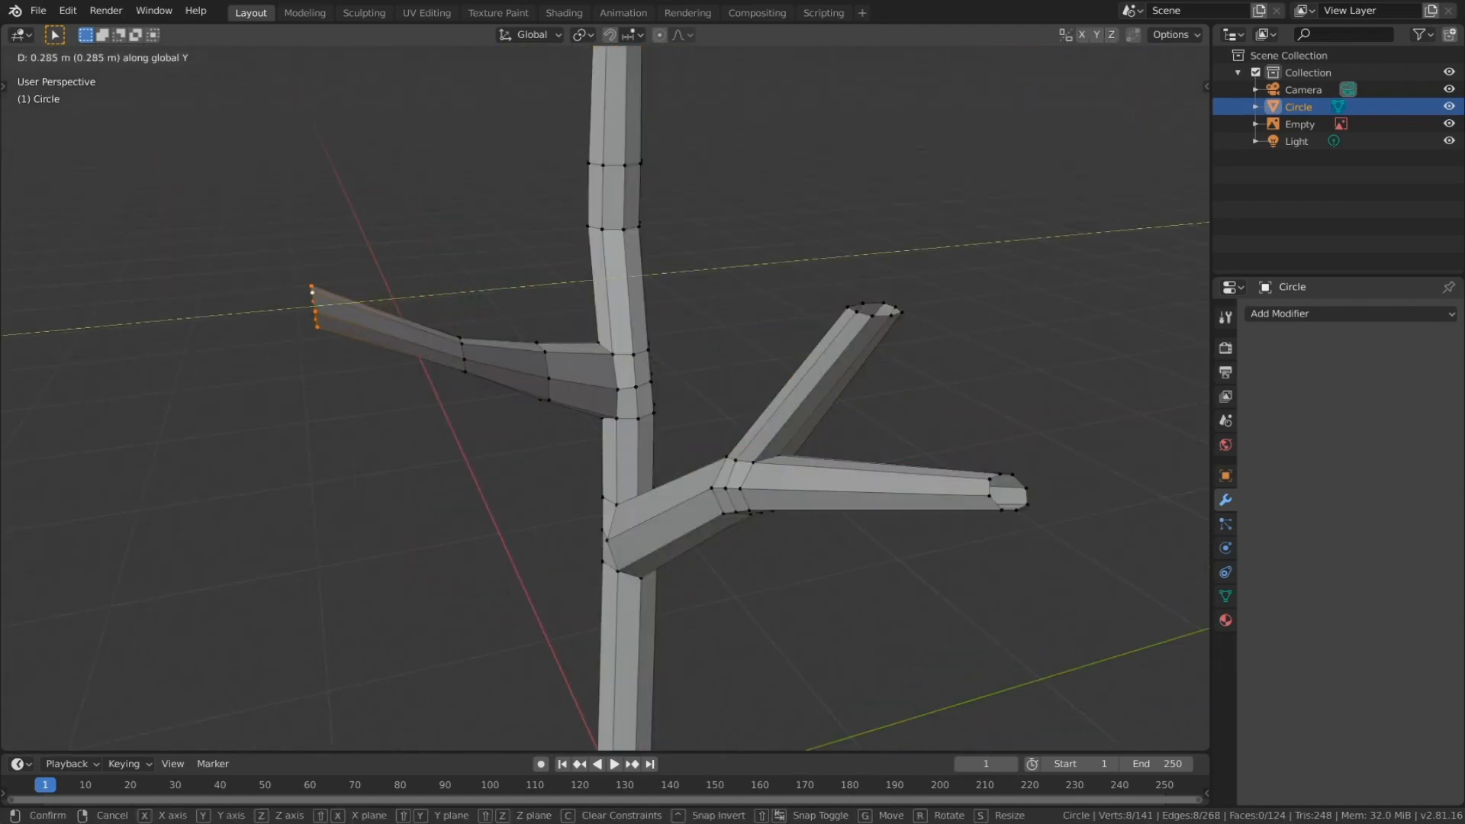
click(314, 305)
middle_drag(314, 305, 512, 324)
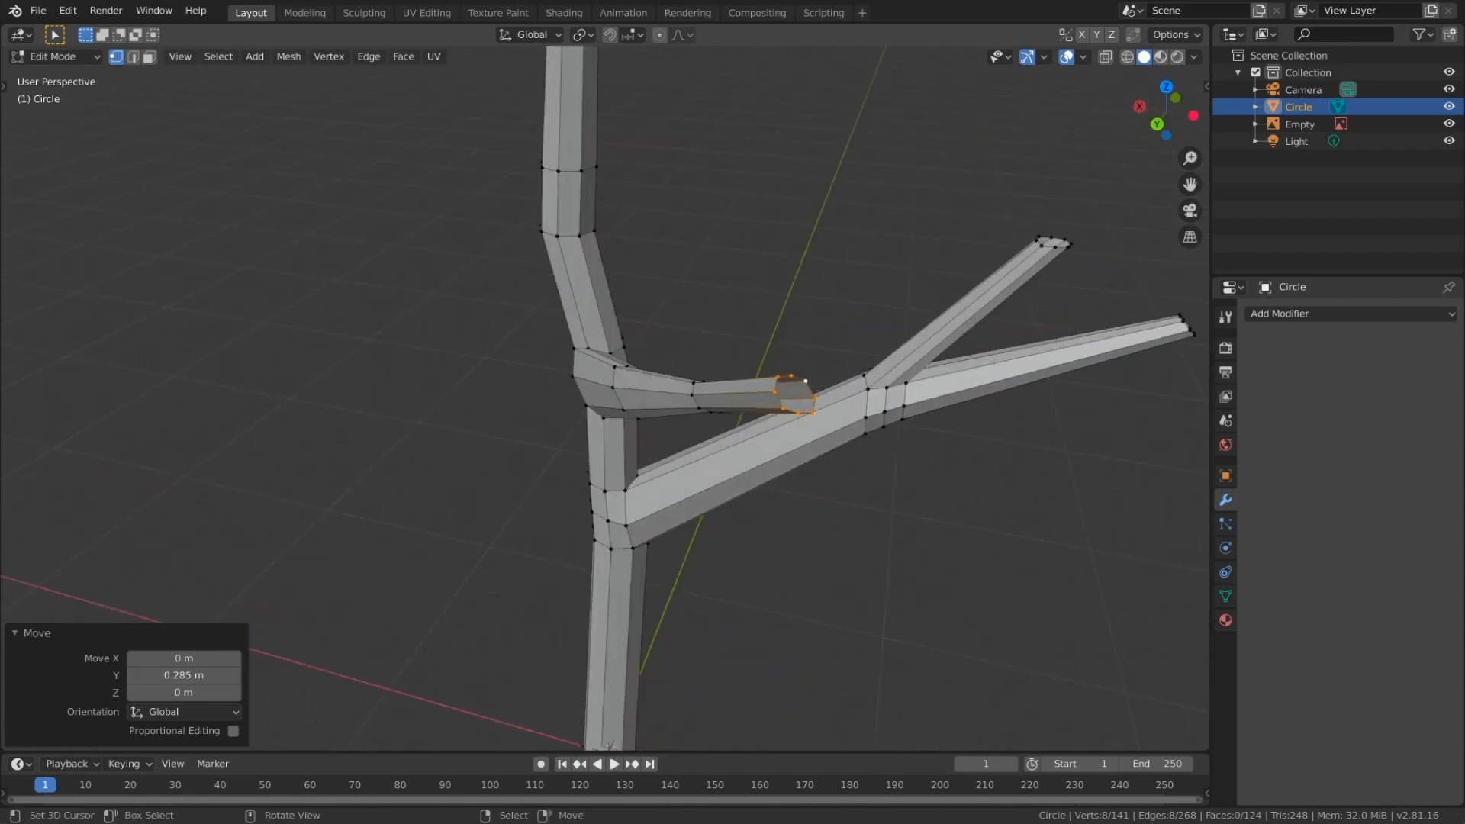
Step: Move the ring before the branch's tip 0.0213 m on X and 0.0152 m on Y, and rotate it about -16° in top view
alt+right_click(694, 398)
key(KP_7)
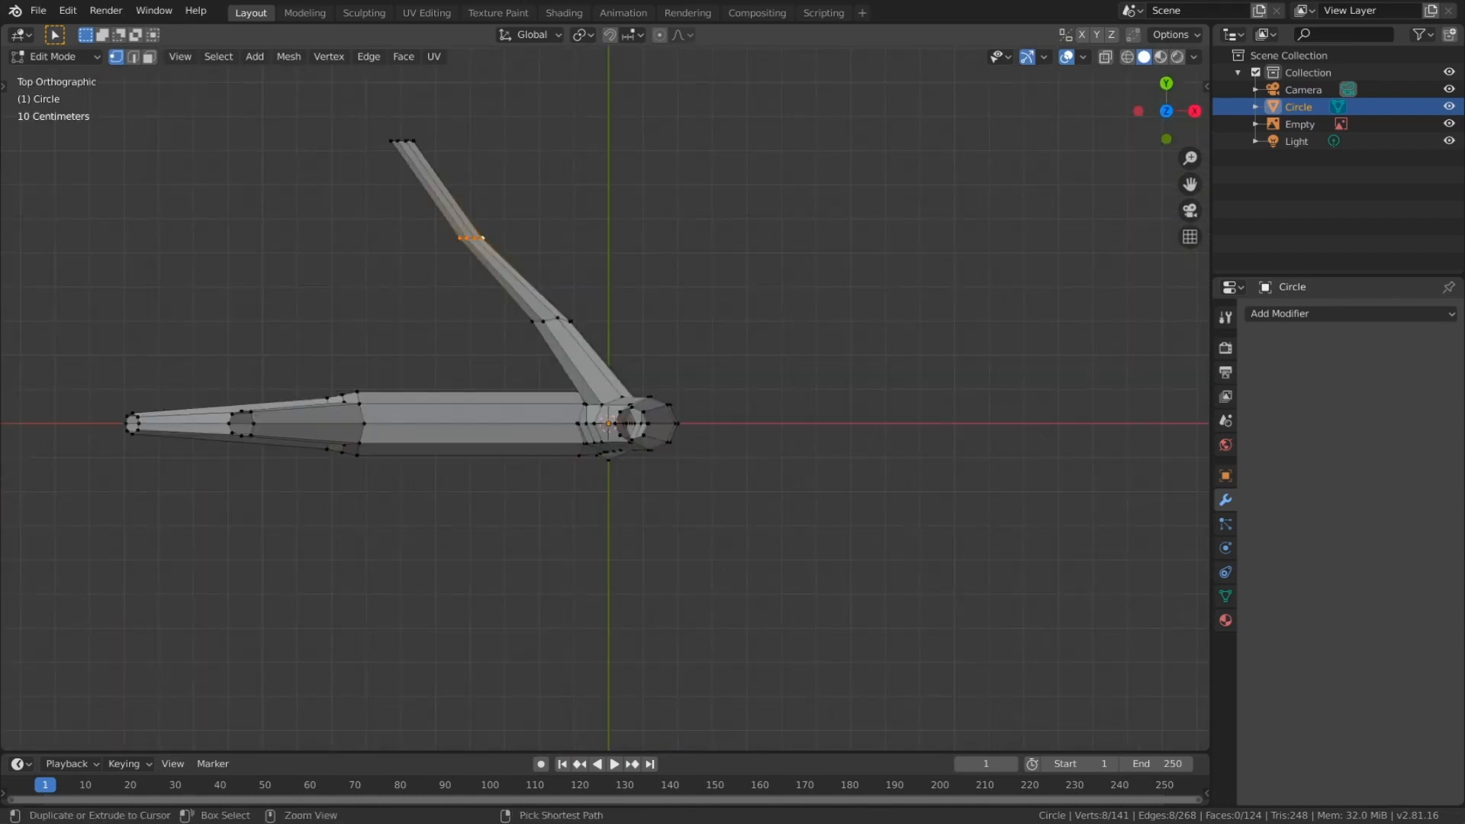
ctrl+middle_drag(611, 427, 753, 476)
key(g)
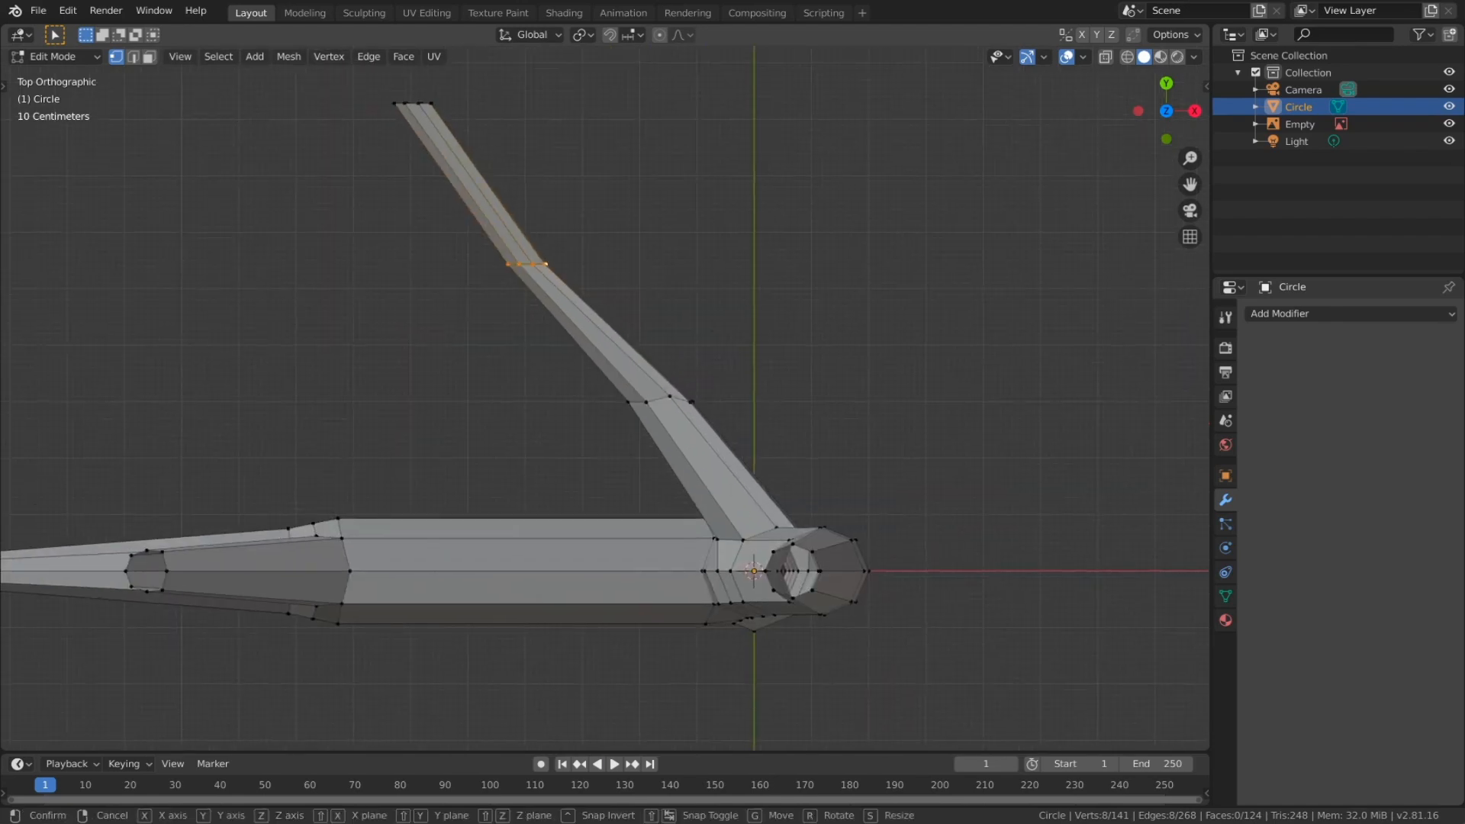
click(722, 366)
key(r)
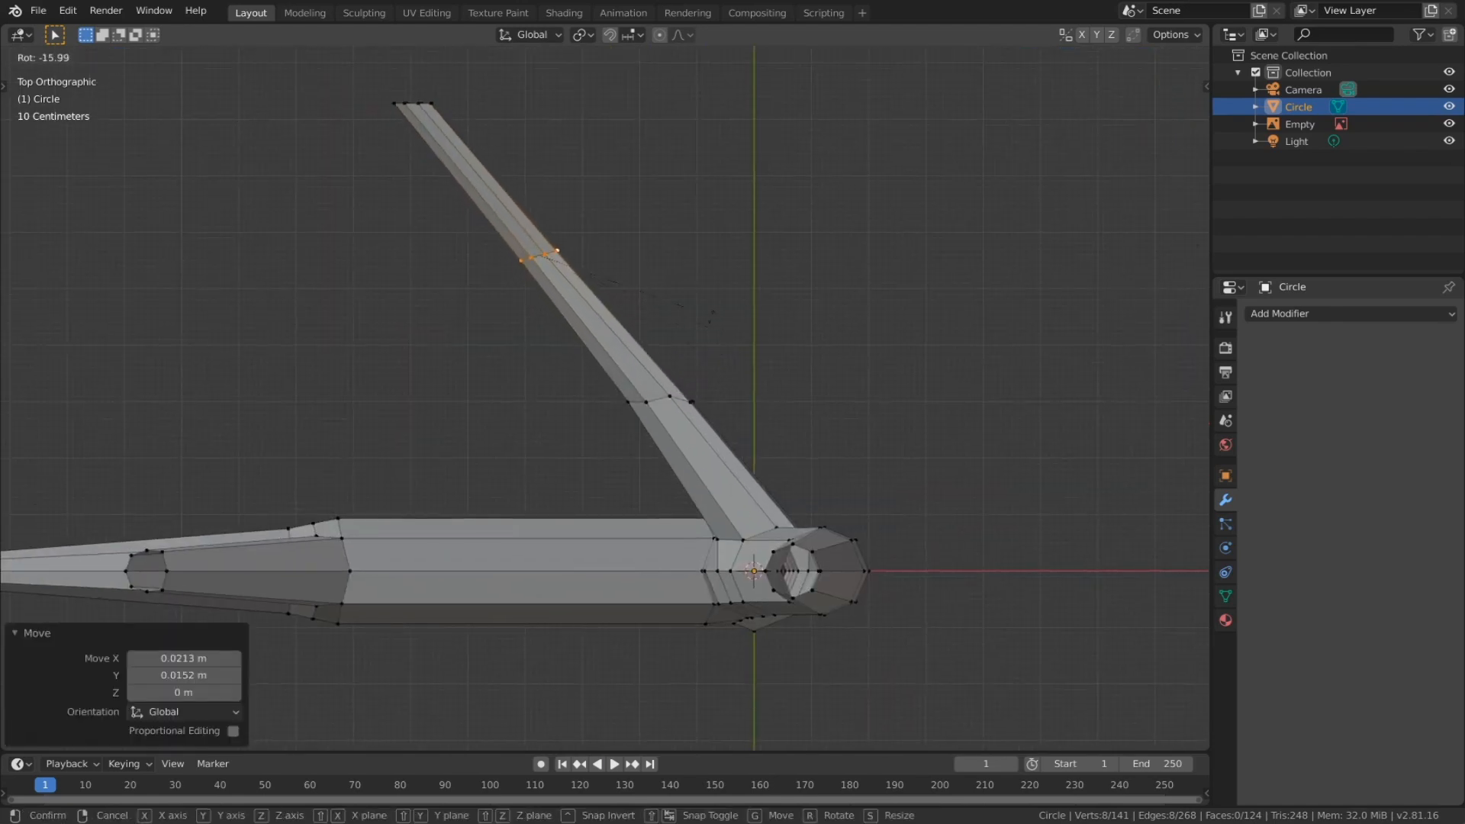
key(Escape)
key(ctrl+z)
Step: Rotate the branch's loop-cut ring by -18.1° and its end ring by -30.1° in top view
key(r)
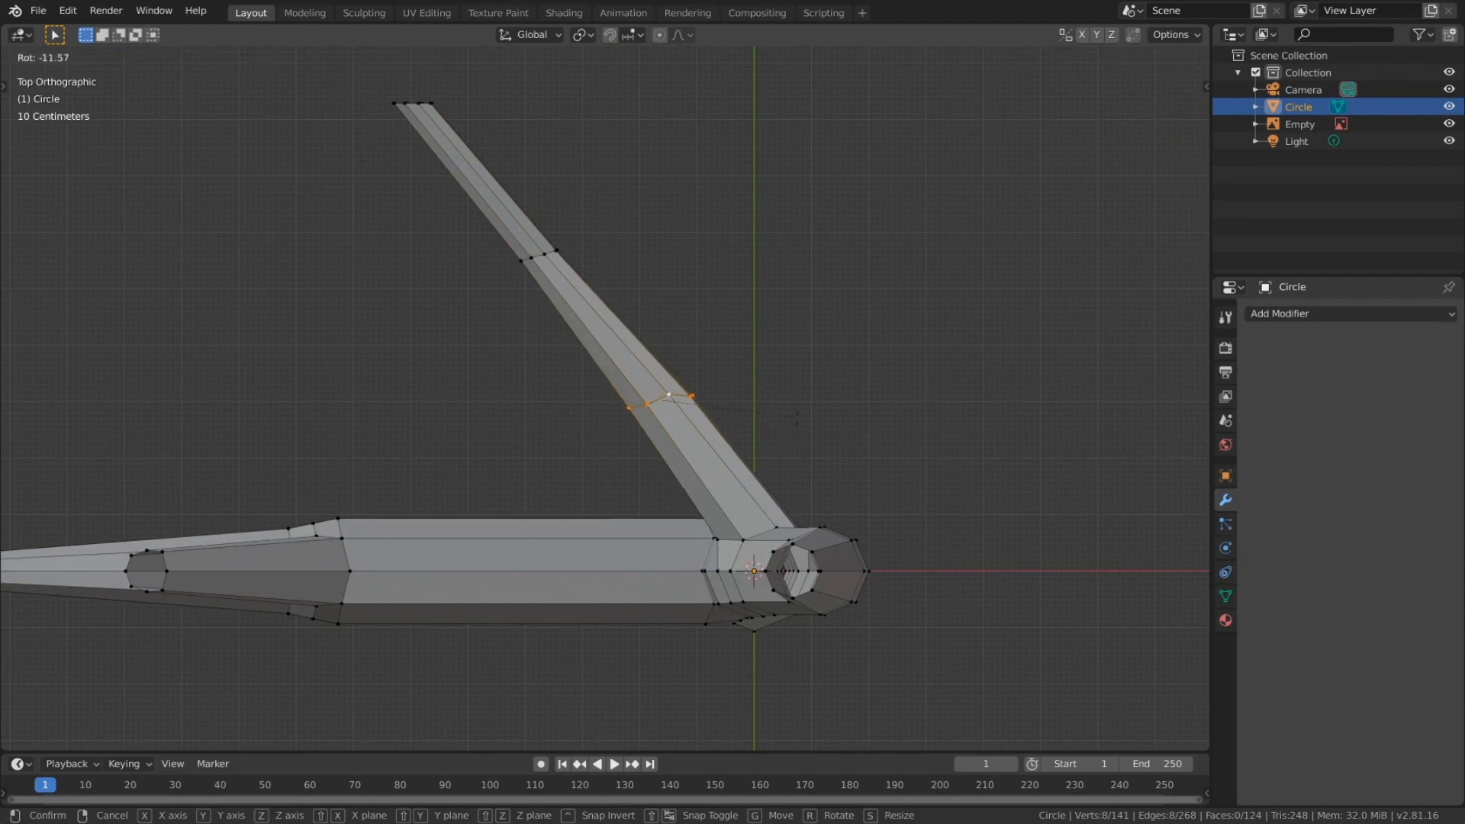
click(797, 418)
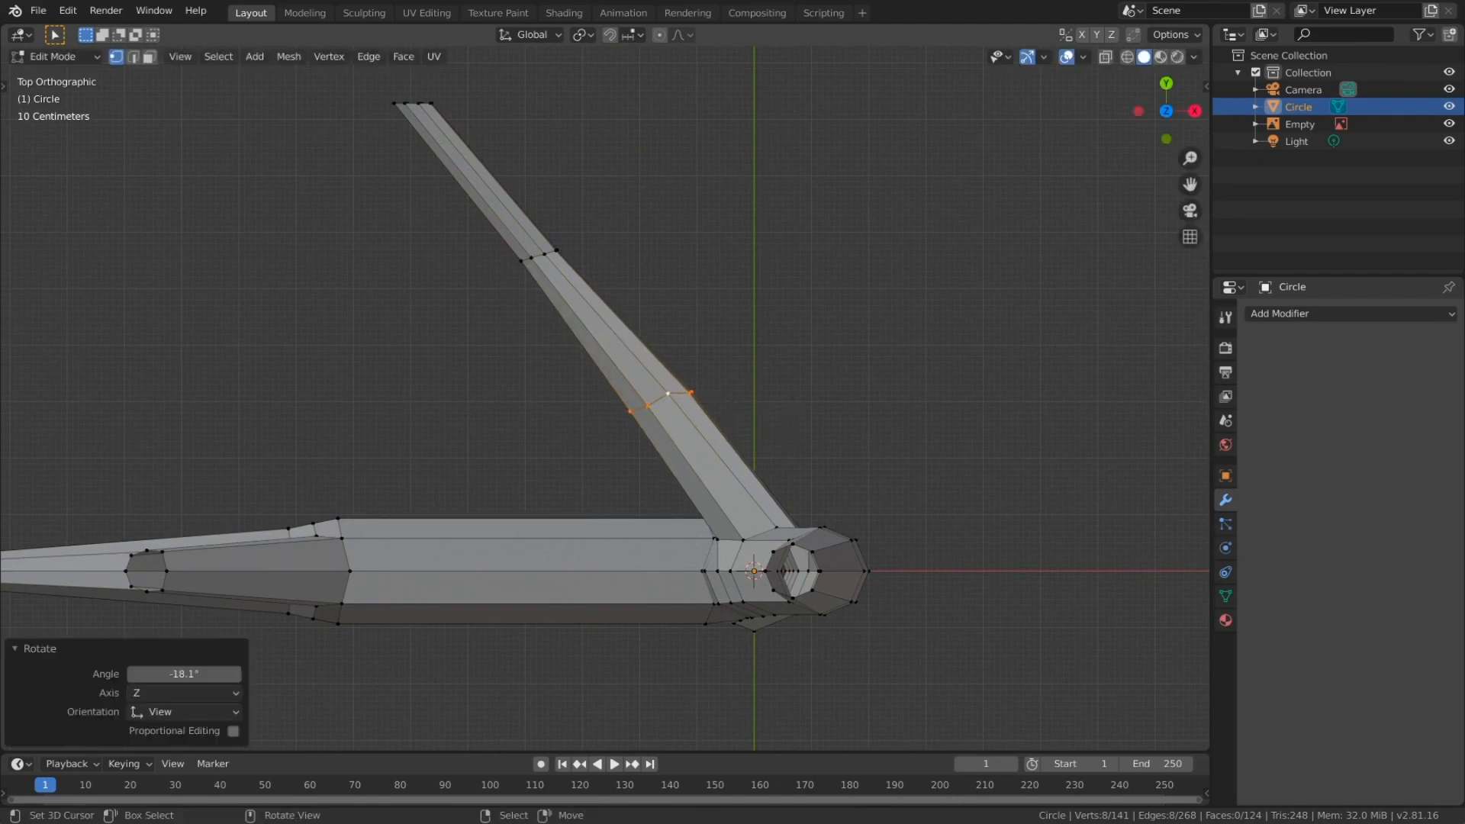
shift+middle_drag(794, 398, 901, 483)
alt+right_click(530, 186)
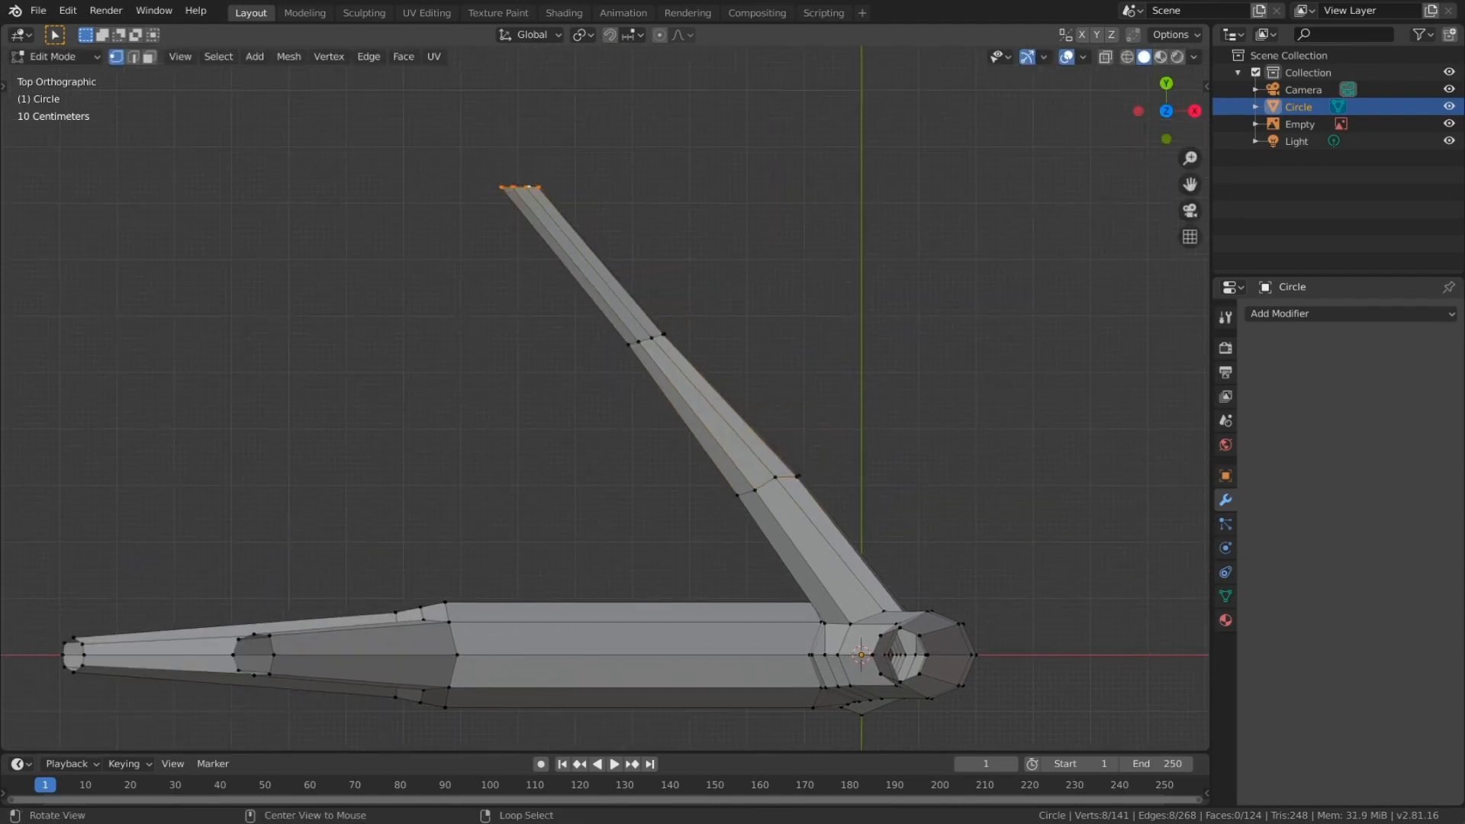
key(r)
click(647, 222)
middle_drag(647, 223, 657, 260)
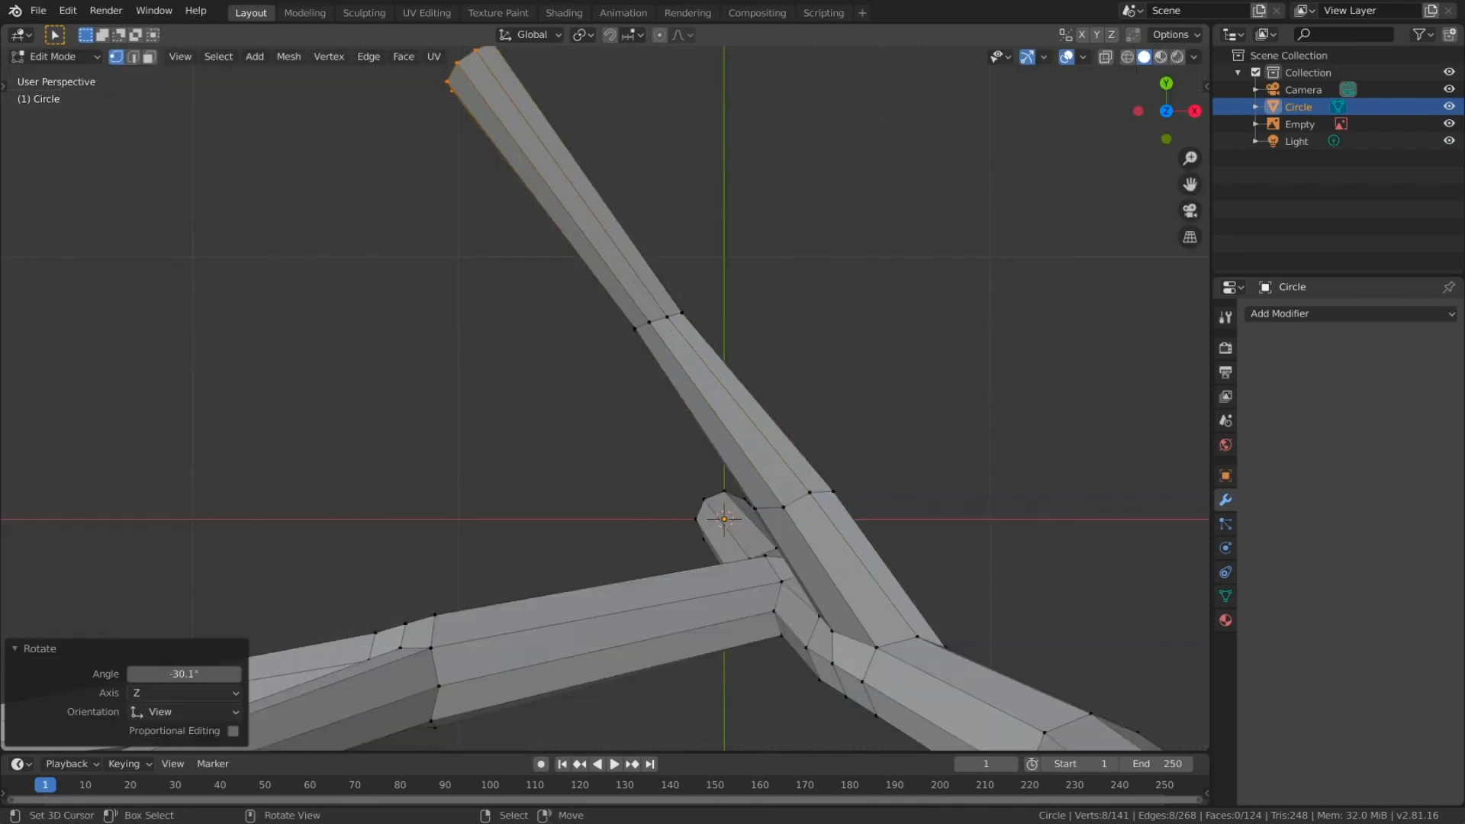
Step: Scale down the branch's end ring and inspect the tapered branch in Object Mode
key(KP_7)
key(s)
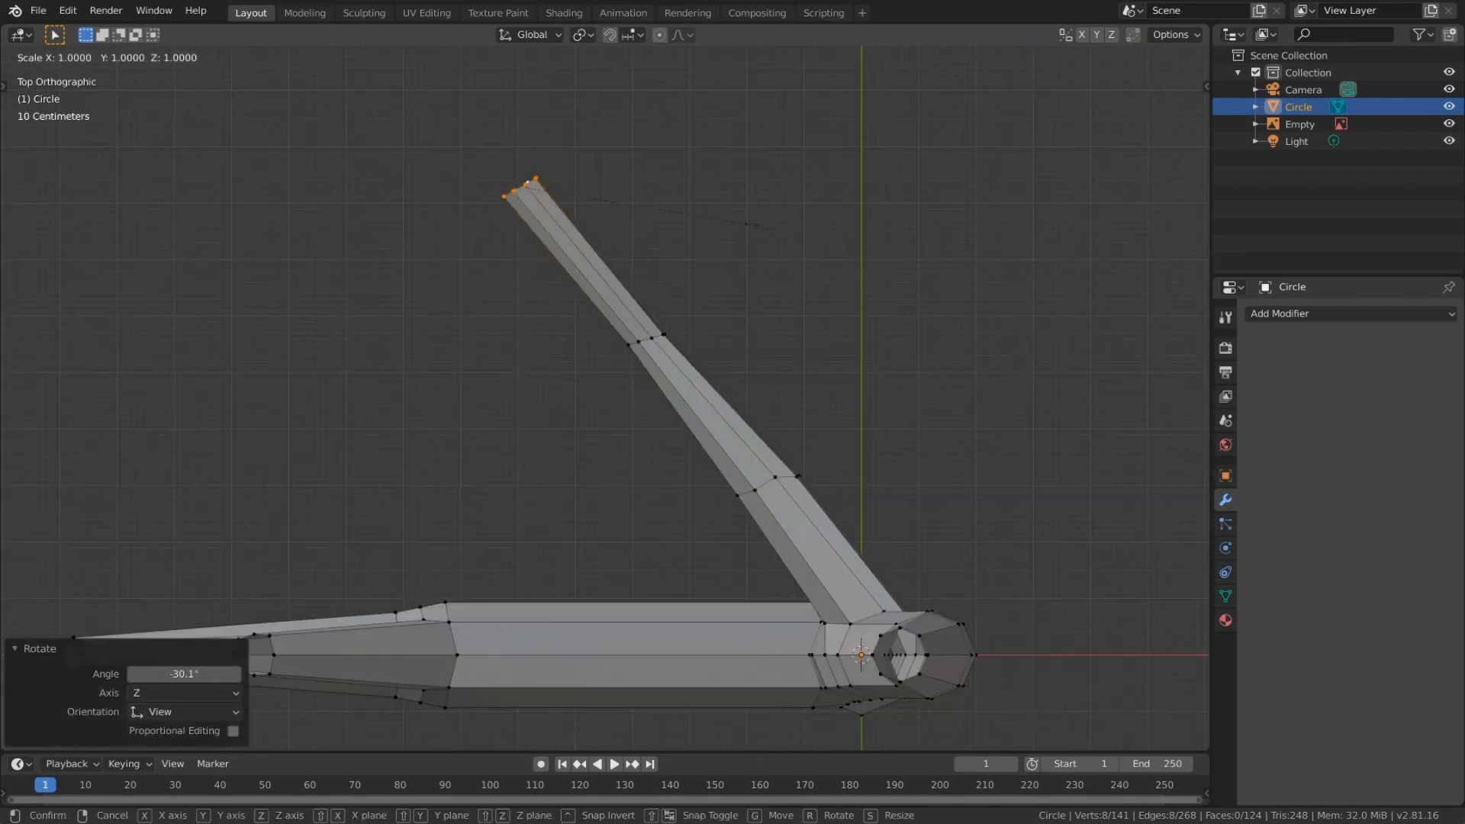
key(Return)
key(Tab)
middle_drag(603, 397, 580, 457)
scroll(603, 396, up, 5)
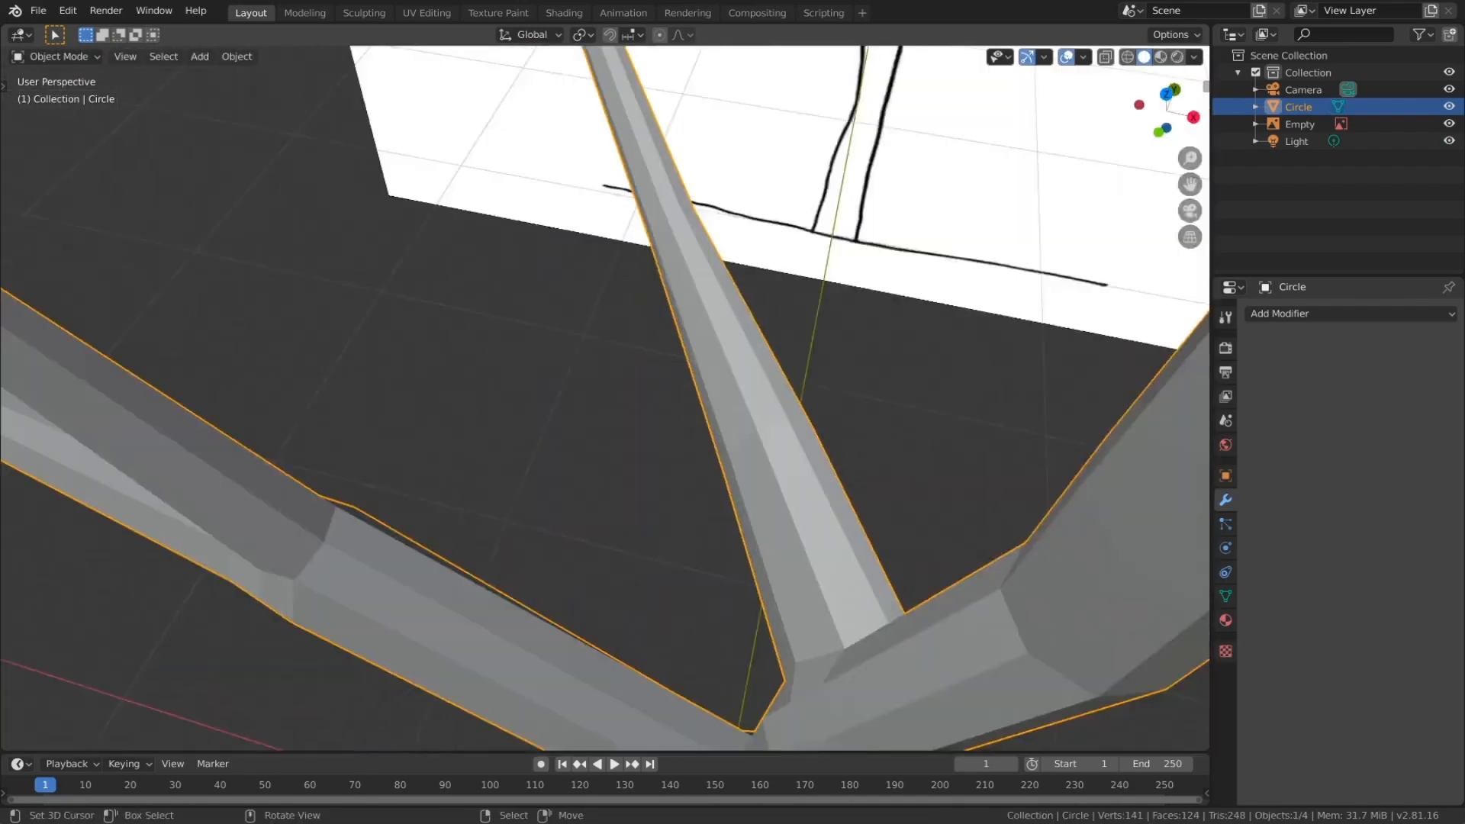
scroll(603, 396, down, 6)
Step: Align the branch's outer rings with the drawing in front view, nudging the second-last ring and moving the end ring -0.00879 m on Z
key(KP_1)
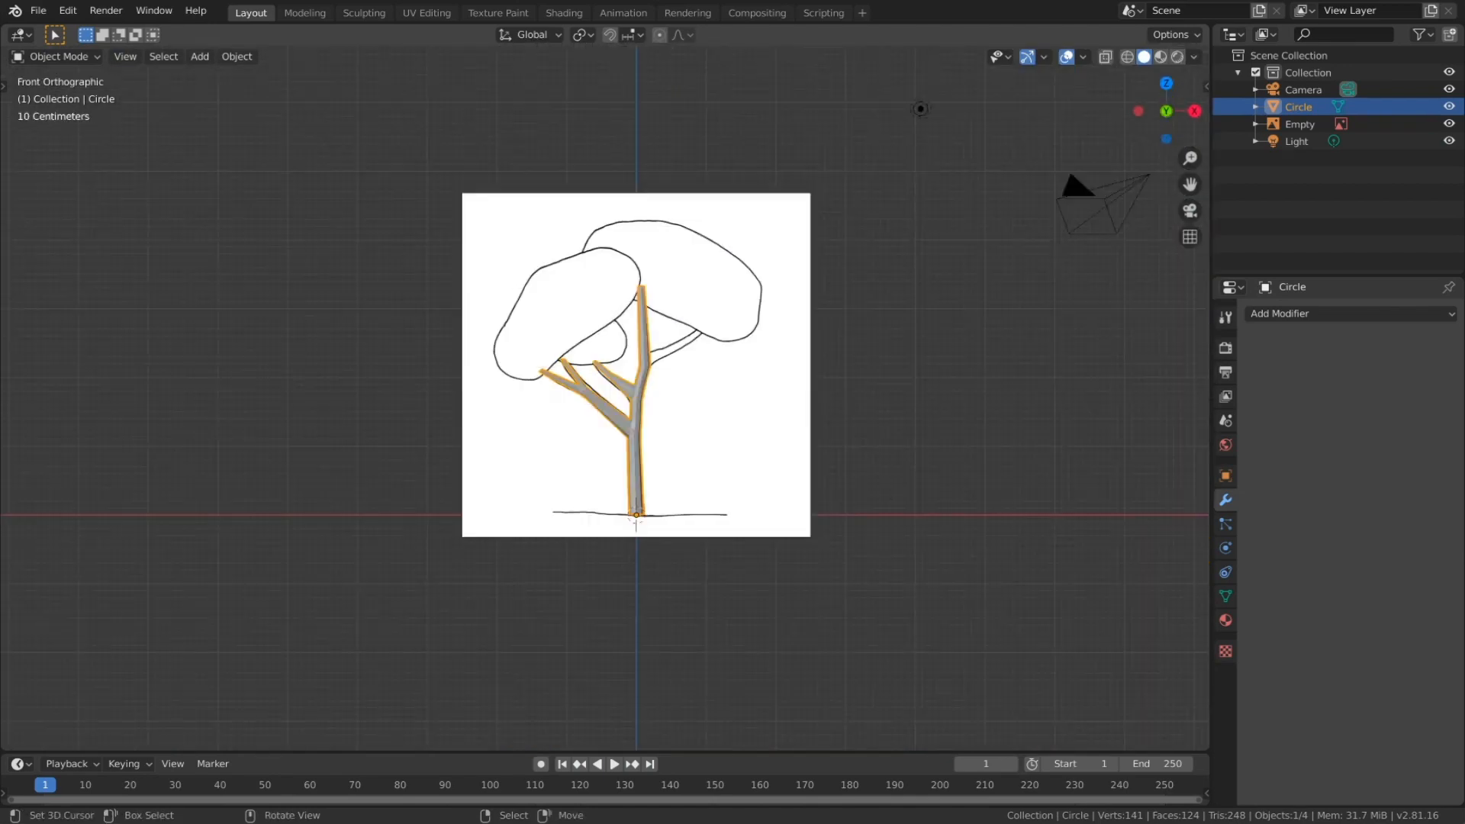
scroll(603, 397, up, 4)
scroll(602, 397, up, 1)
scroll(602, 397, up, 1)
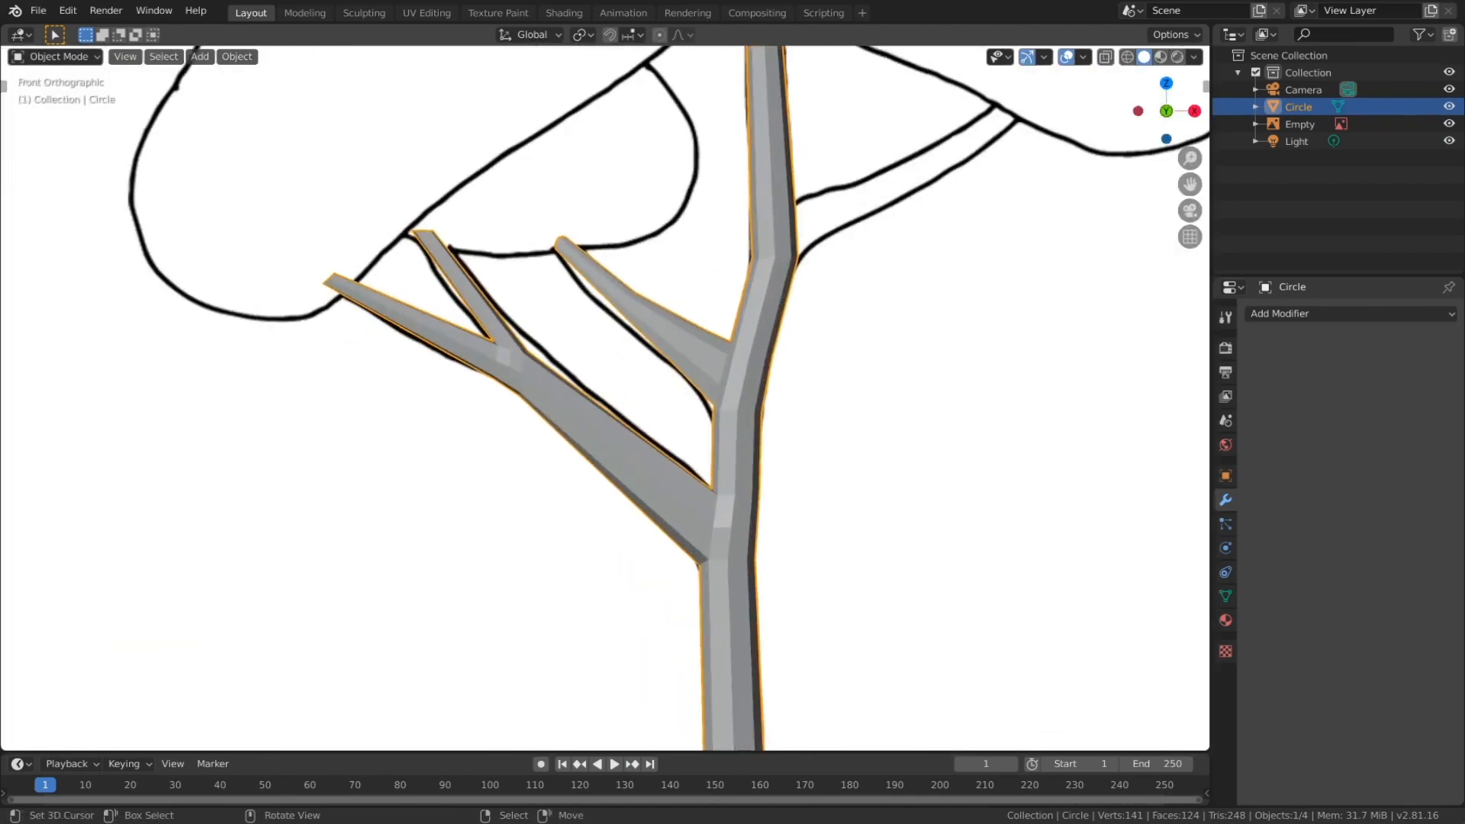
key(Tab)
alt+right_click(619, 299)
key(g)
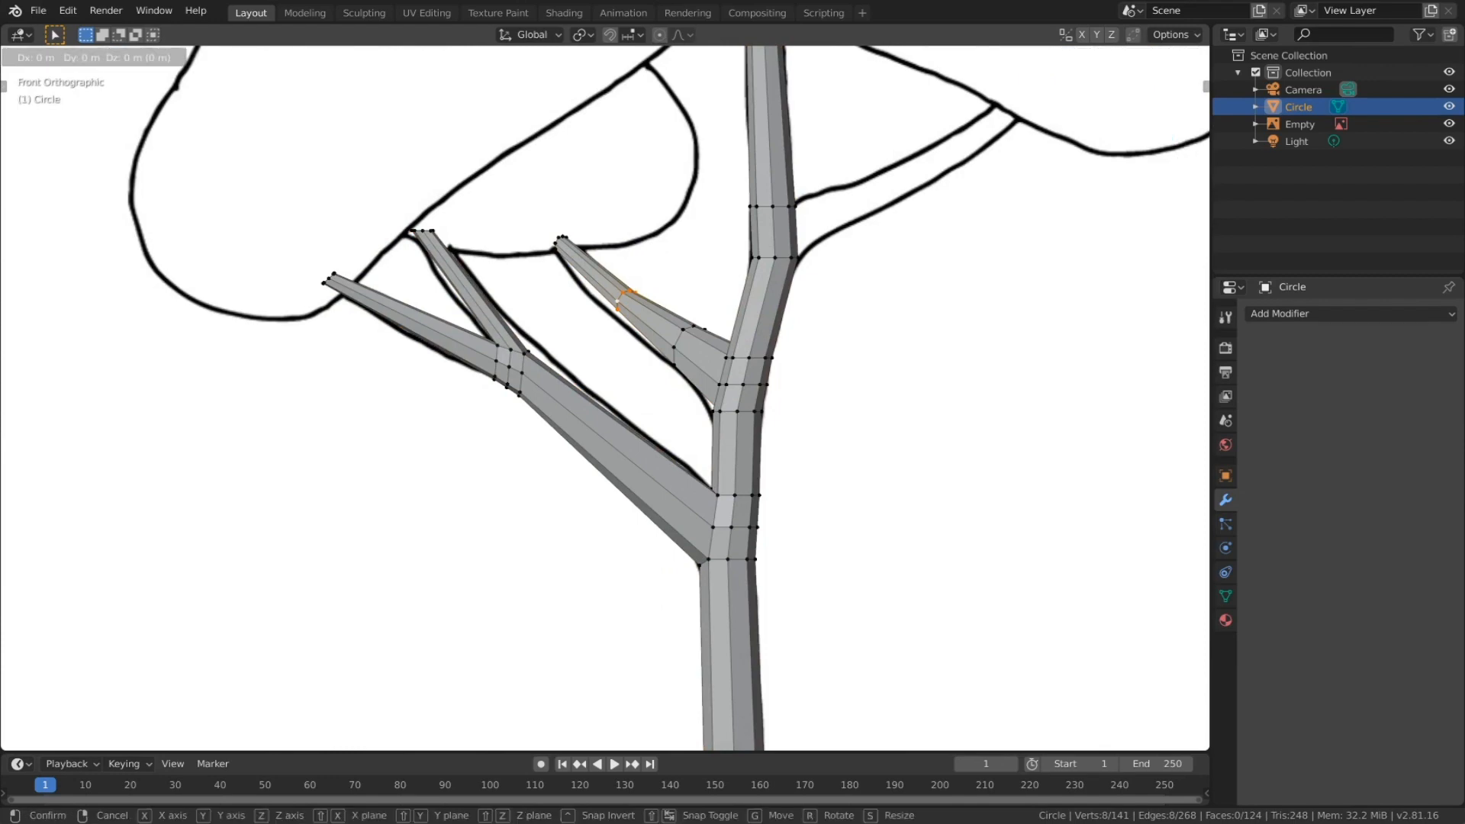
click(615, 304)
alt+right_click(561, 243)
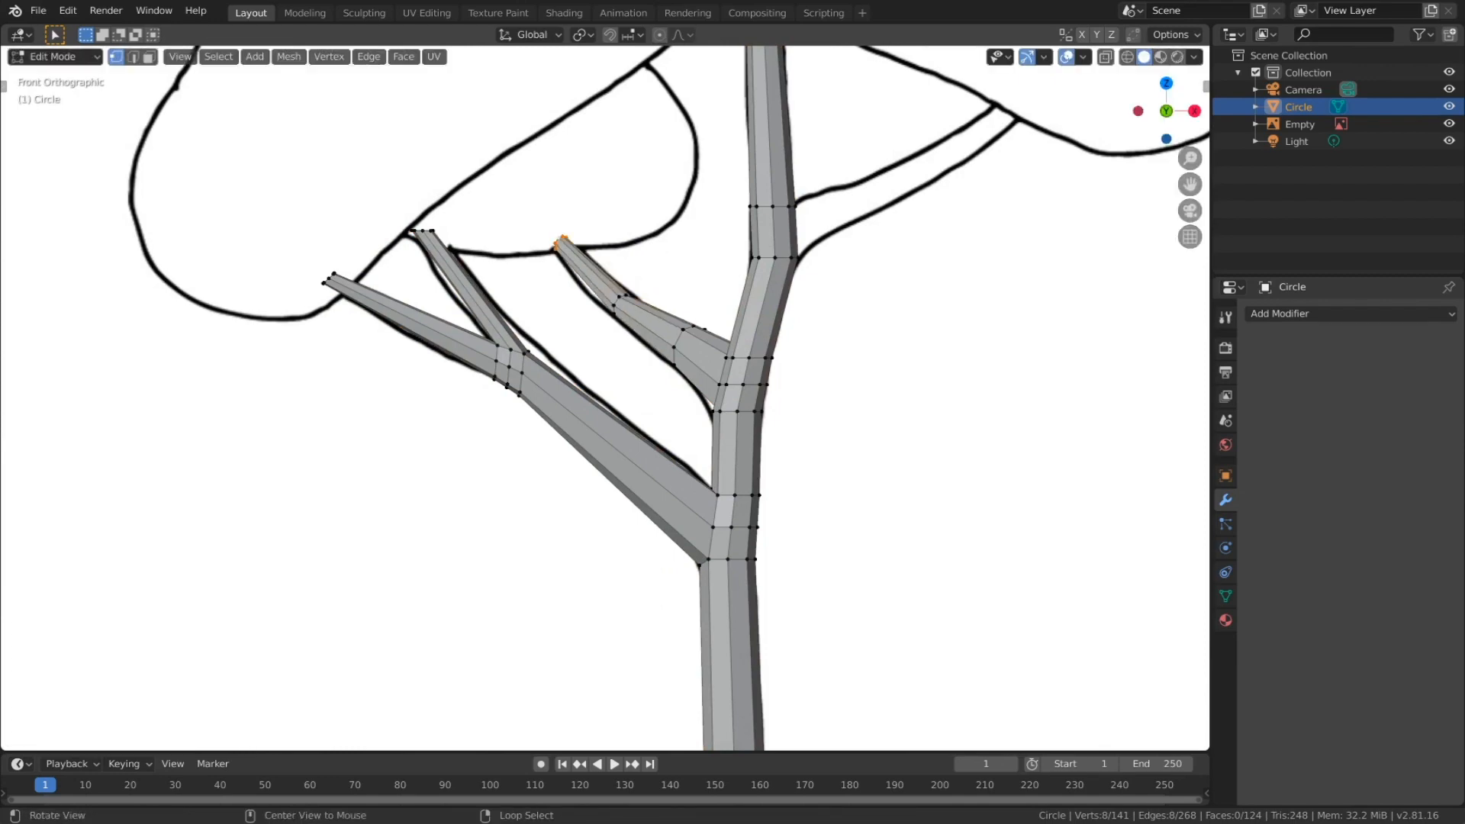
key(g)
click(561, 246)
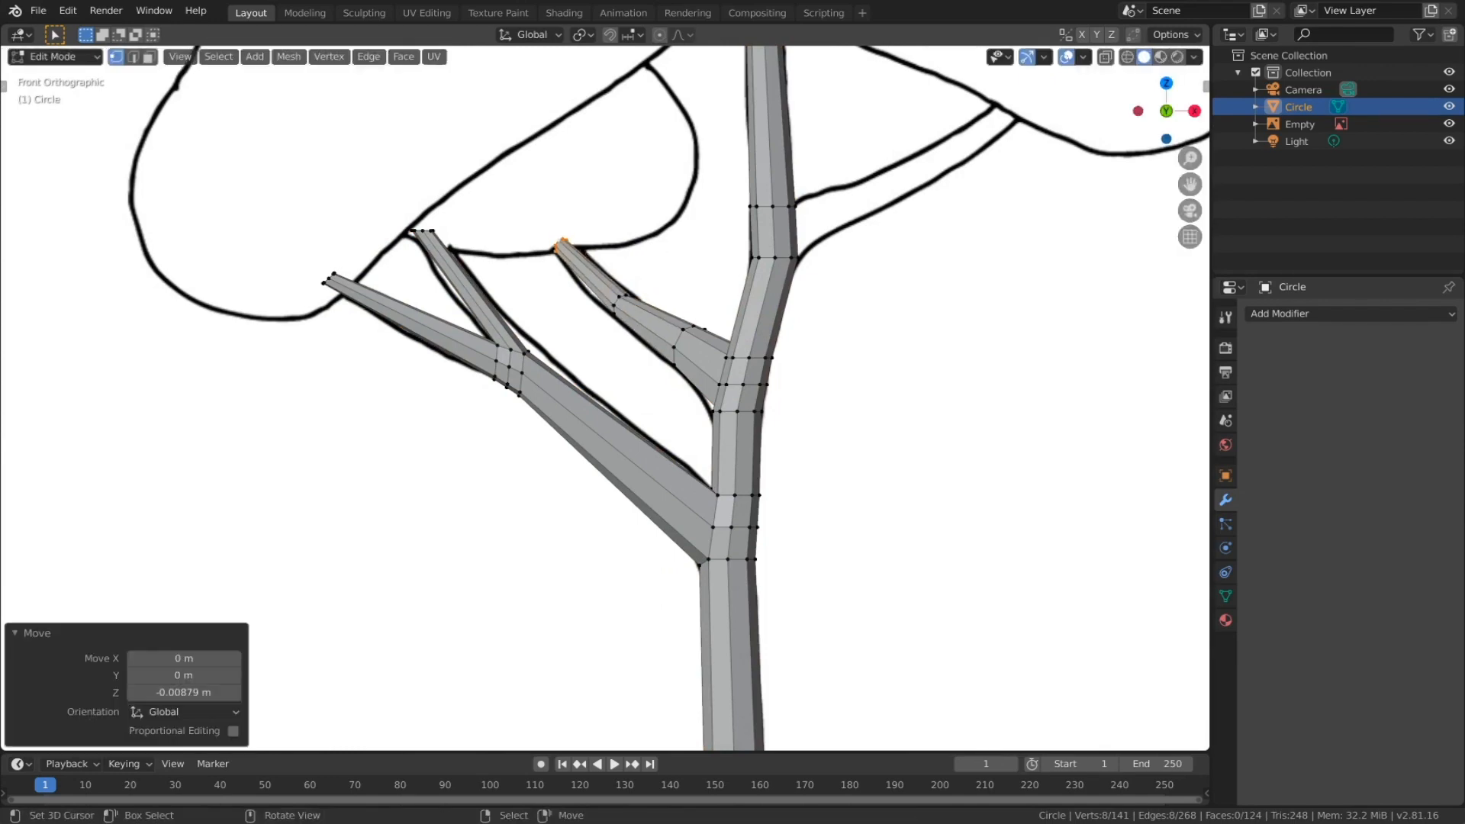
Step: Extrude the branch's end ring -0.0908 m on X and 0.117 m on Z, and move the new ring about 0.025 m on Y
key(e)
click(543, 218)
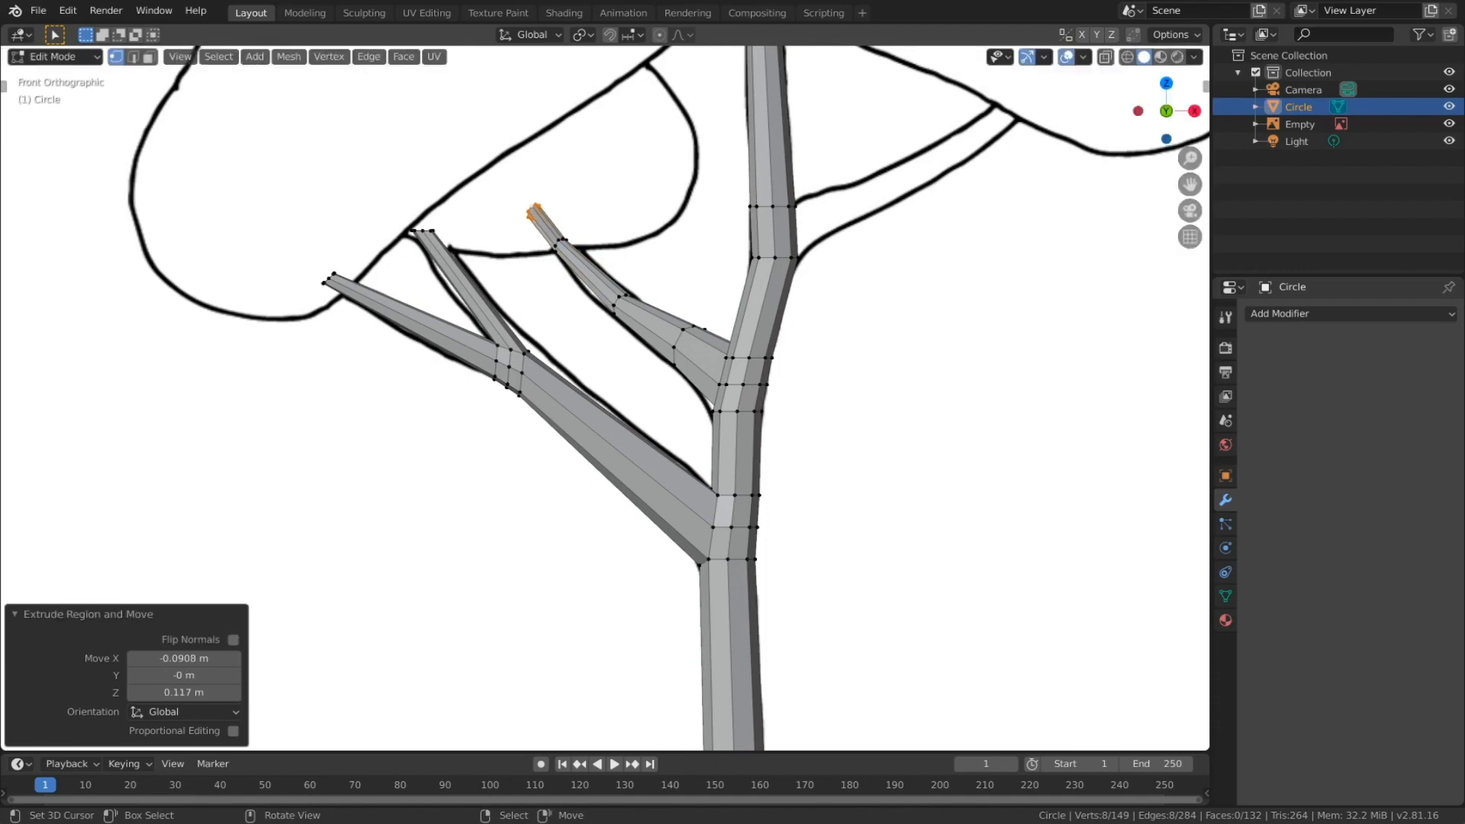
key(Tab)
middle_drag(538, 221, 748, 294)
key(Tab)
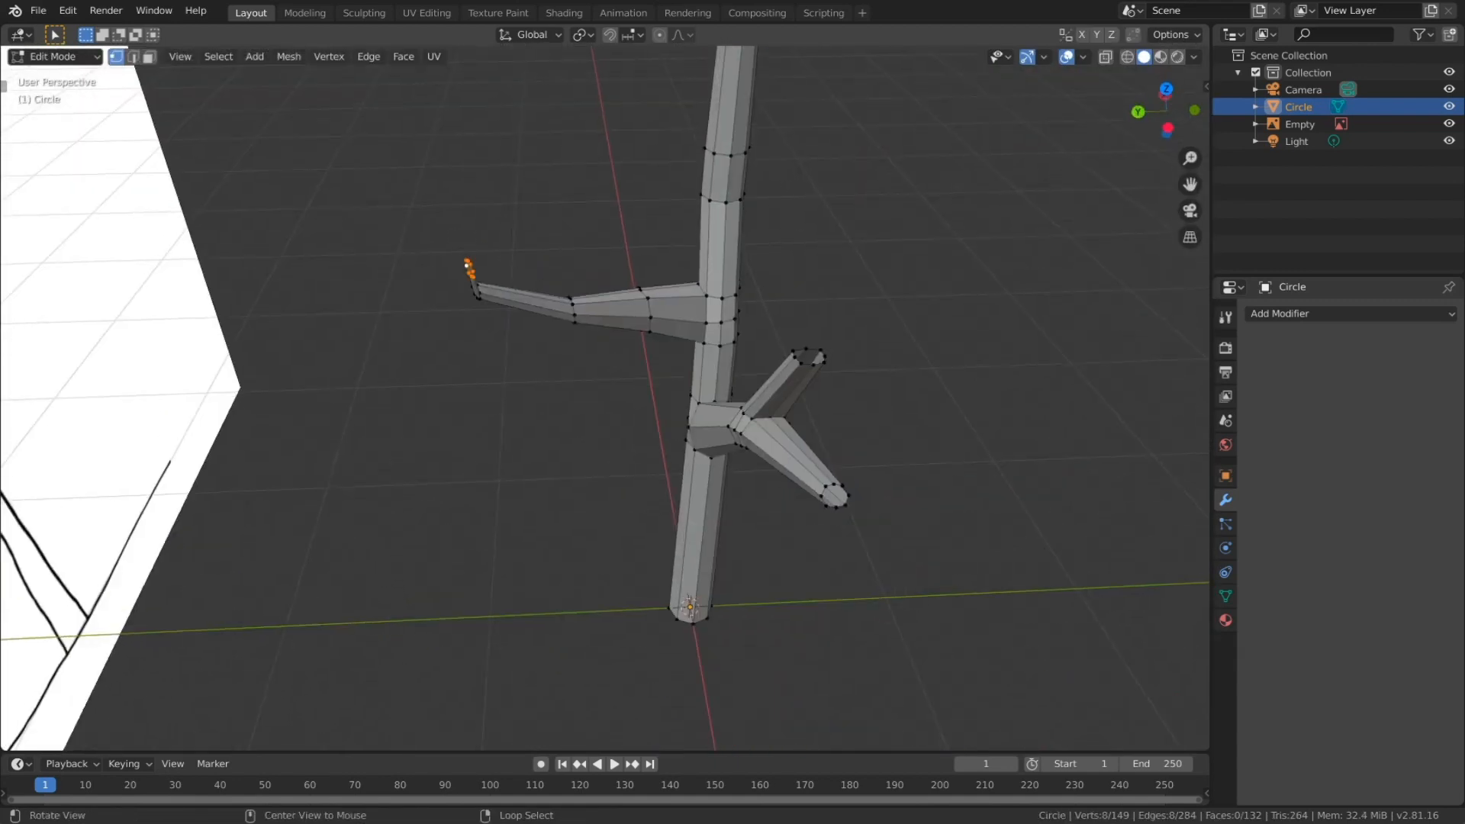
key(g)
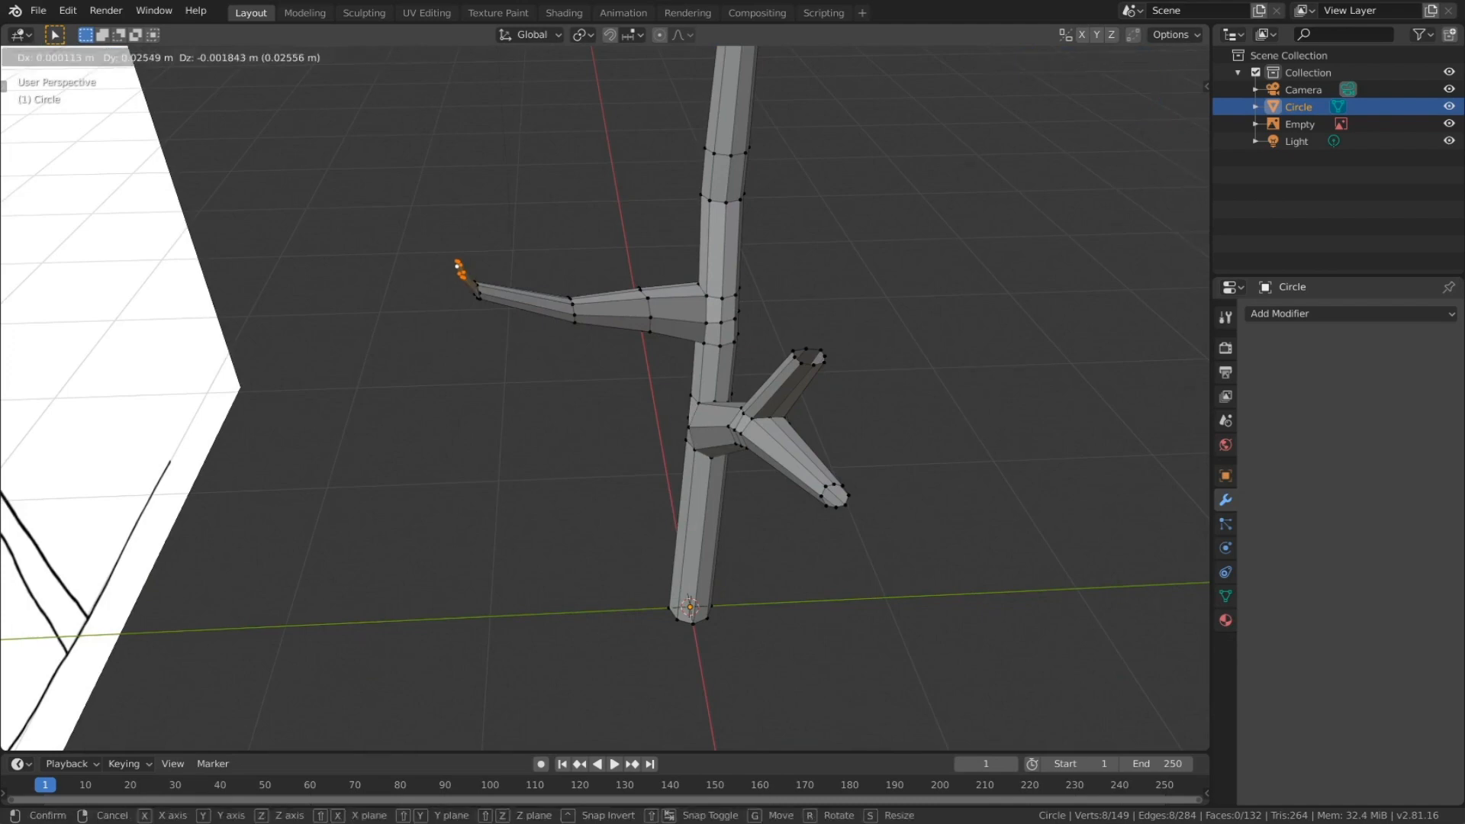
click(458, 269)
Step: Hide the selected end ring of the back branch
middle_drag(457, 268, 549, 317)
key(h)
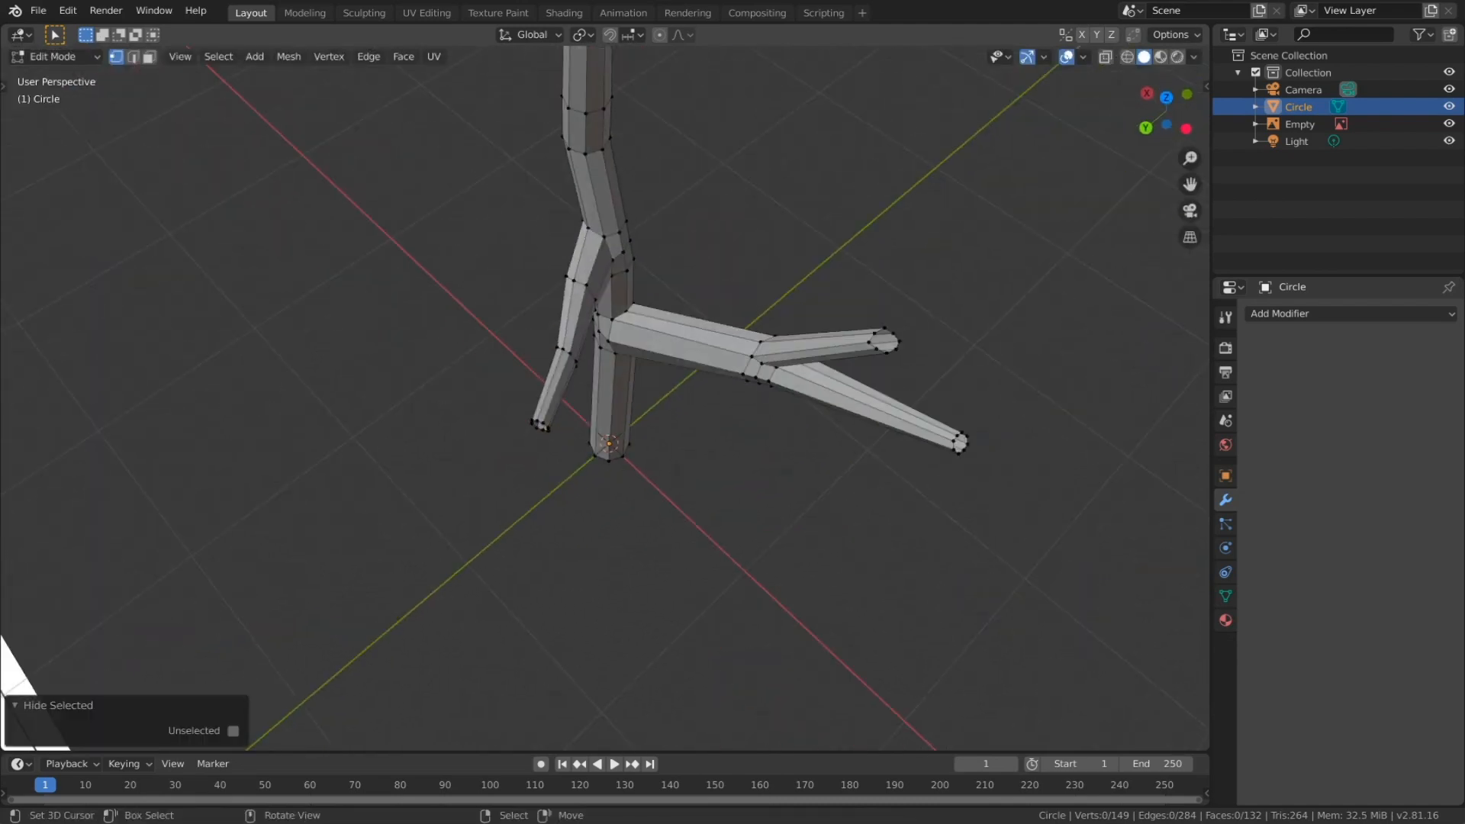
Step: Unhide the back branch's end ring, shift it along Y, and scale it to 0.896
key(alt+h)
key(g)
key(y)
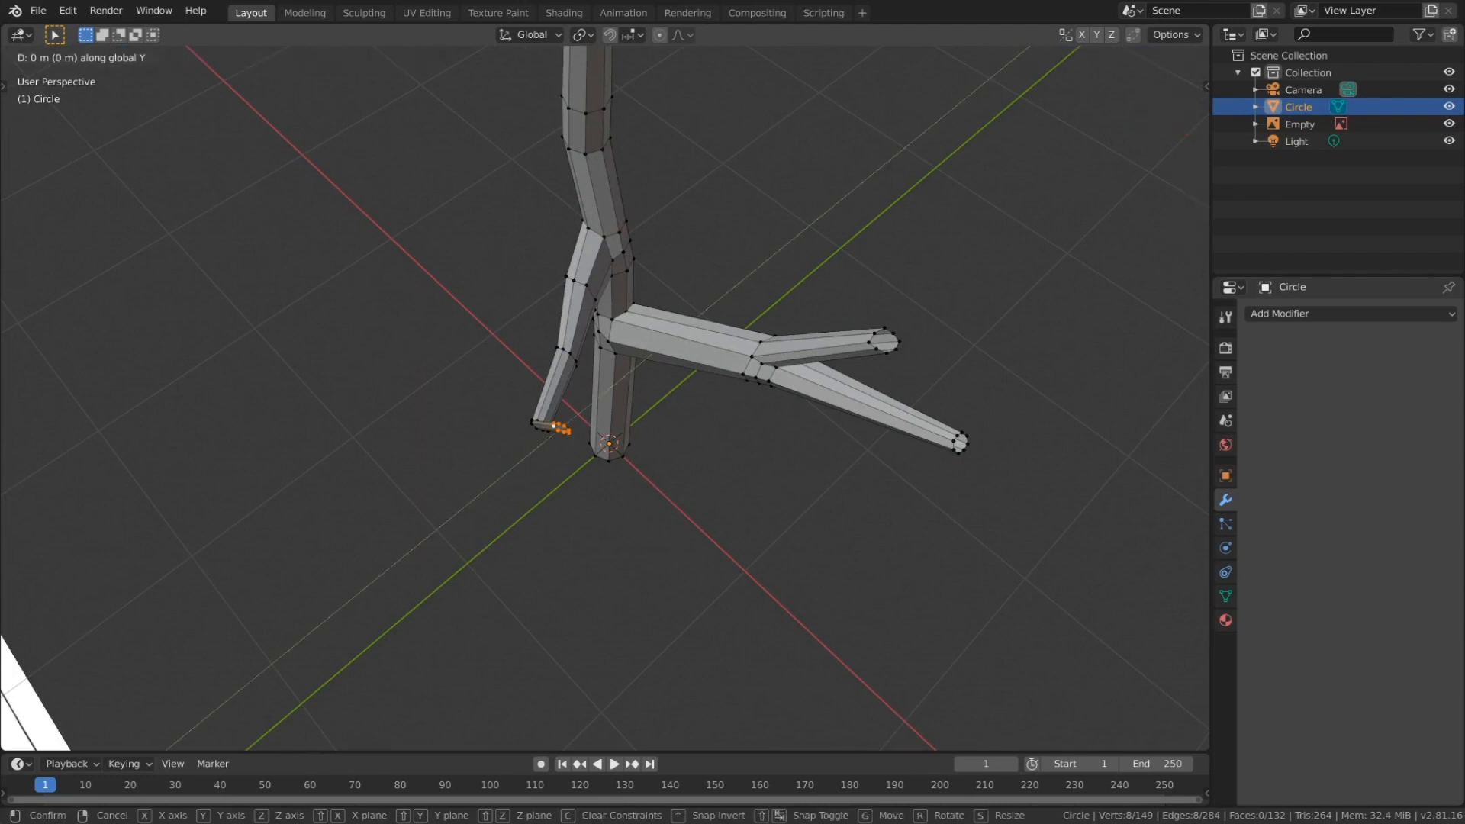
click(513, 467)
middle_drag(513, 467, 598, 380)
key(s)
key(Return)
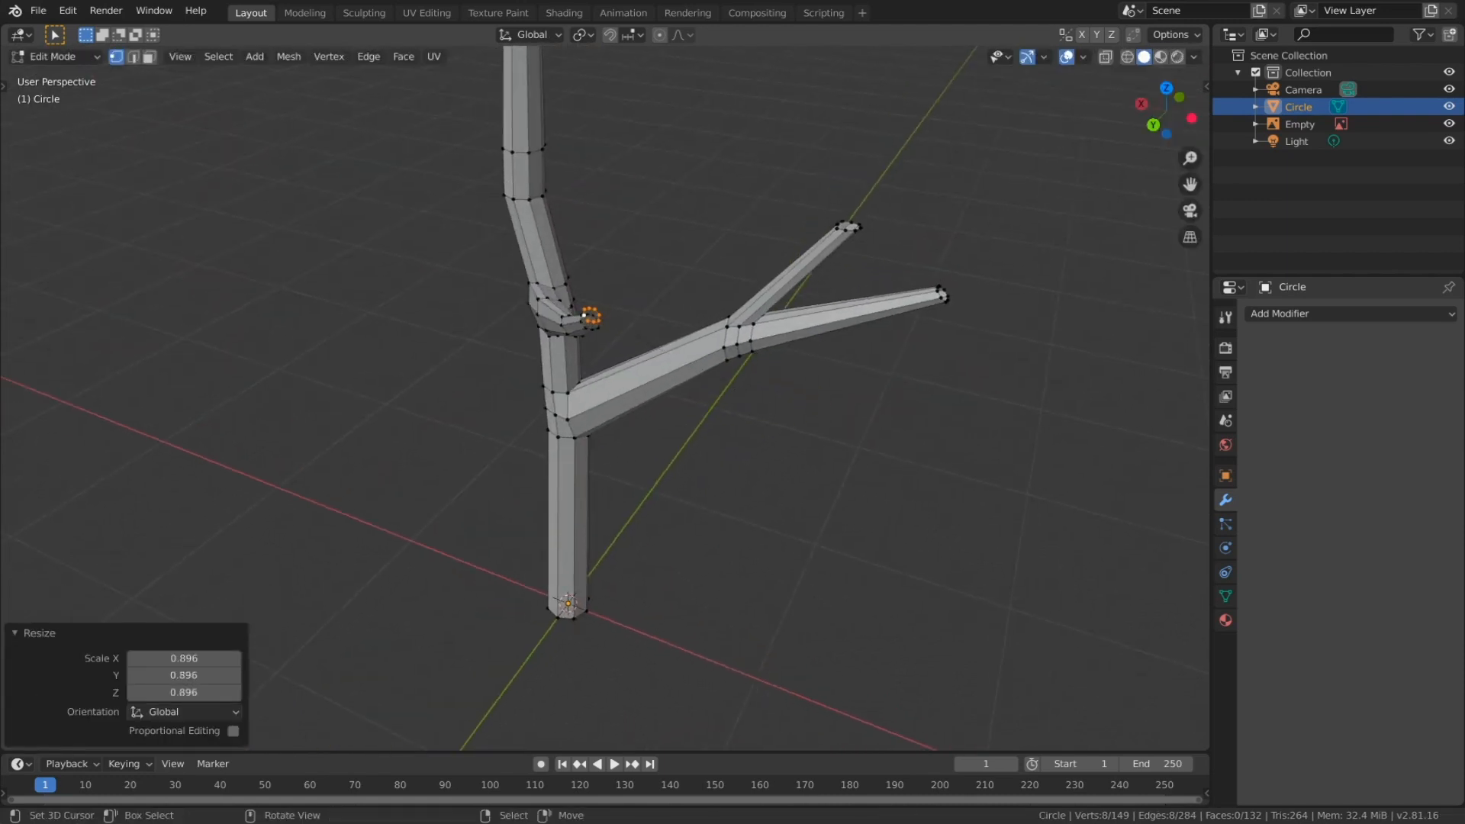
Step: In front view, add a centred loop cut around the short trunk segment where the drawing's right-hand branch starts
key(KP_0)
key(KP_1)
ctrl+middle_drag(598, 380, 551, 453)
key(alt+a)
key(Tab)
shift+middle_drag(550, 452, 427, 445)
key(Tab)
key(ctrl+r)
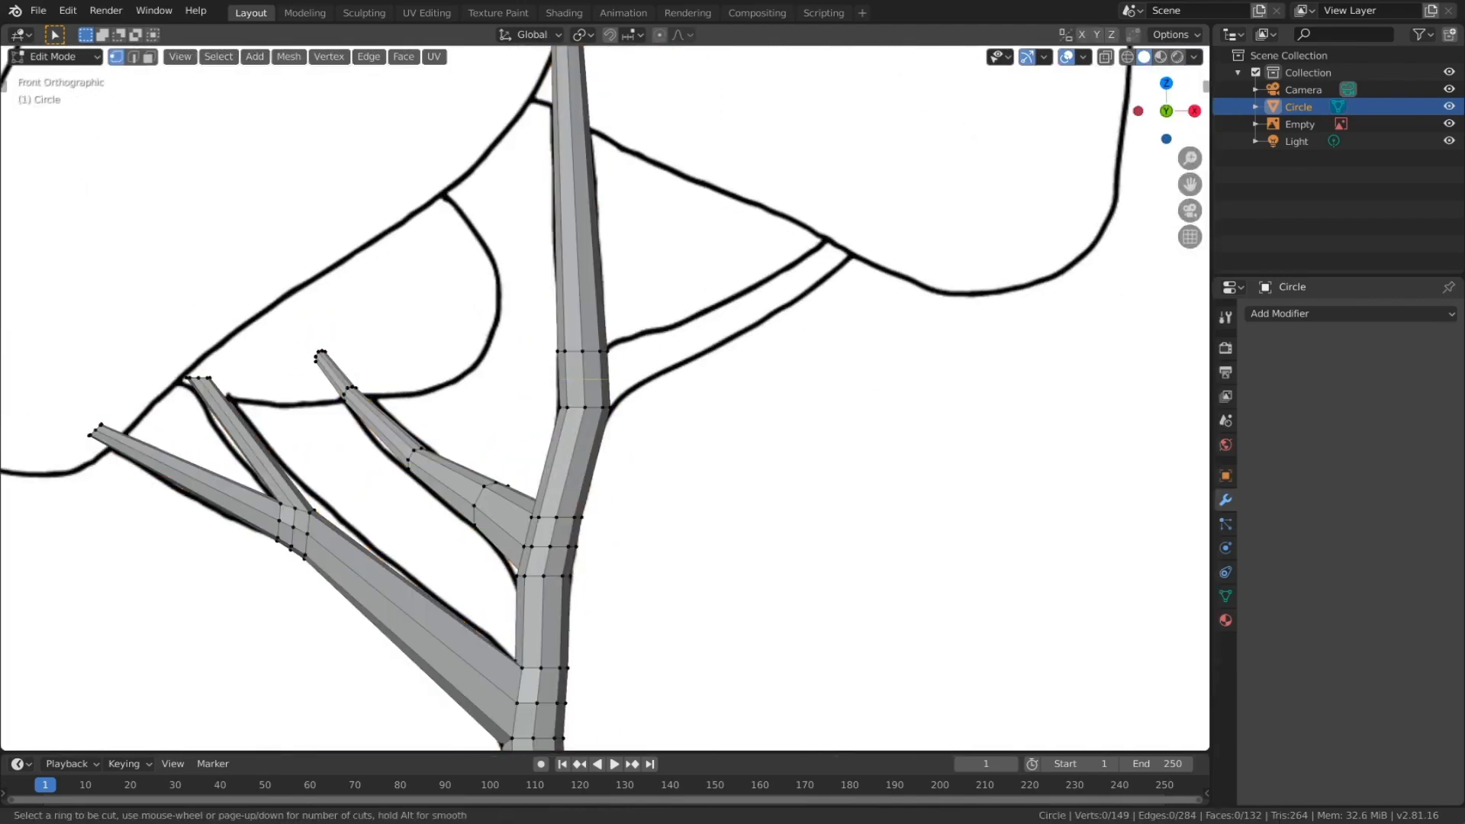
click(586, 379)
right_click(586, 379)
Step: Delete the middle vertex on the branch-facing side of the new trunk loop to open a hole
middle_drag(586, 379, 519, 402)
click(471, 422)
key(x)
click(520, 402)
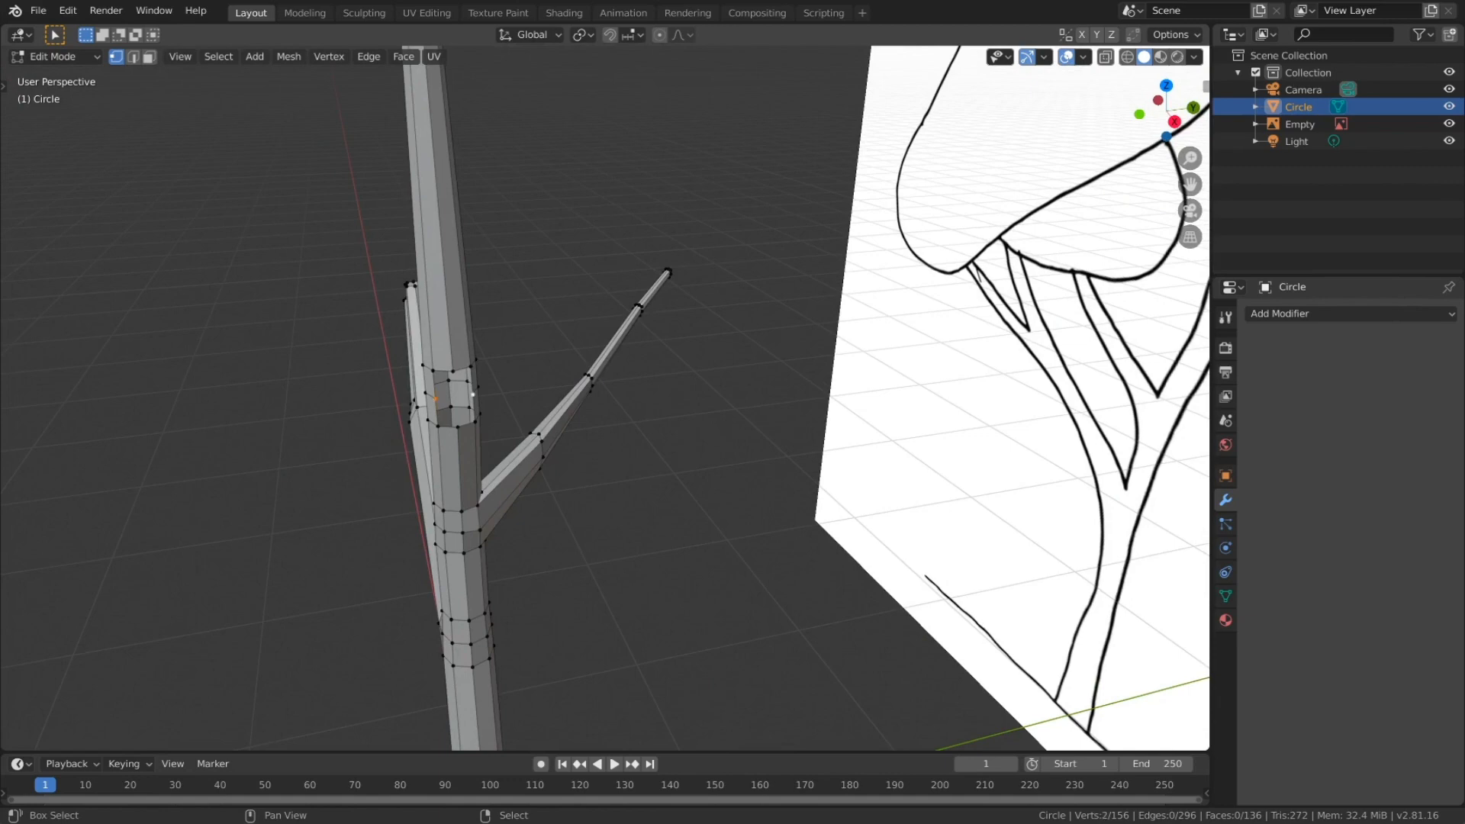
Step: Round the hole by scaling its side vertices apart on Y and its upper and lower vertices by 1.216 on Z
key(s)
key(x)
key(y)
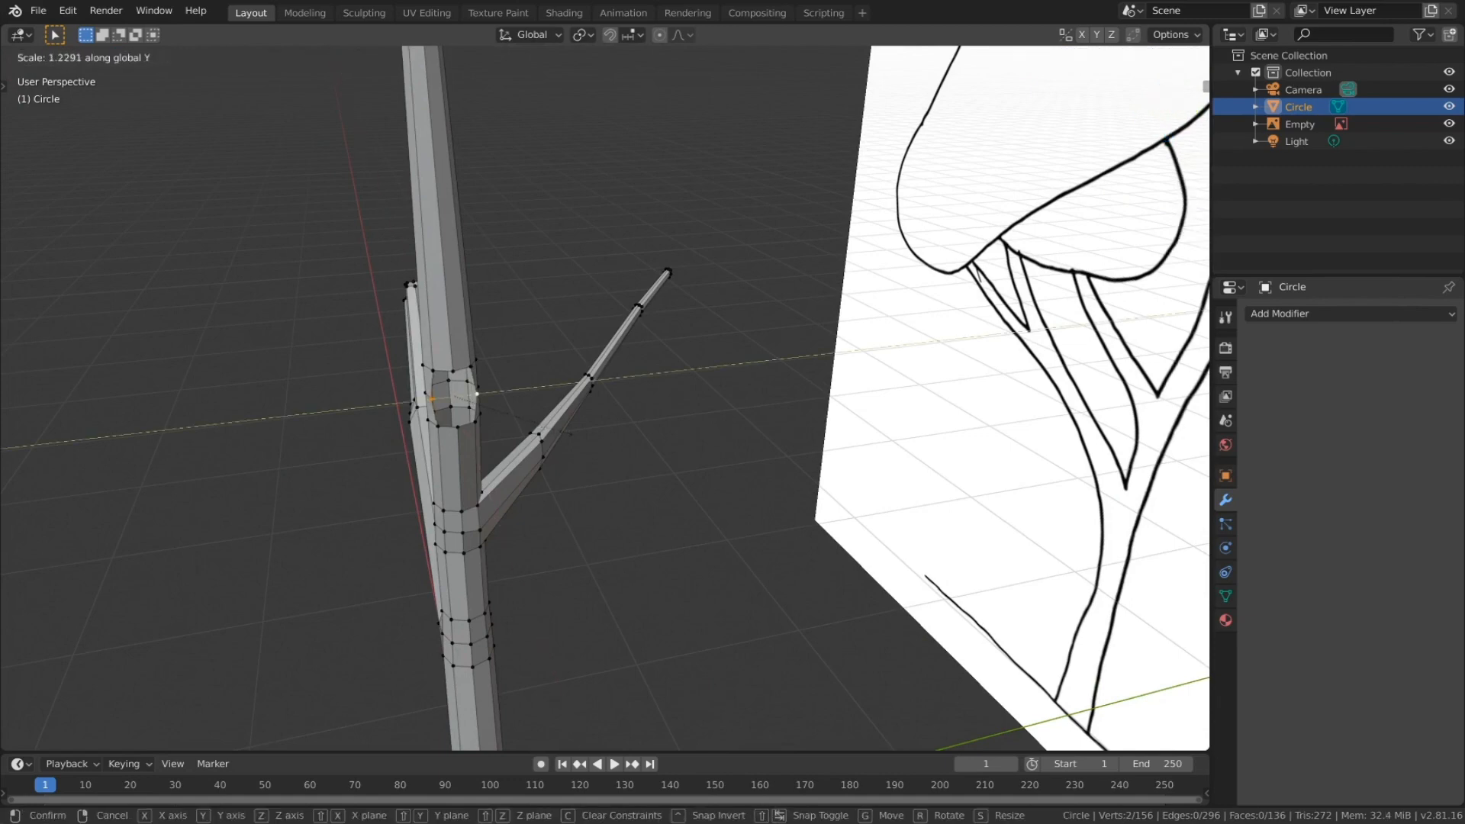
click(480, 393)
click(457, 427)
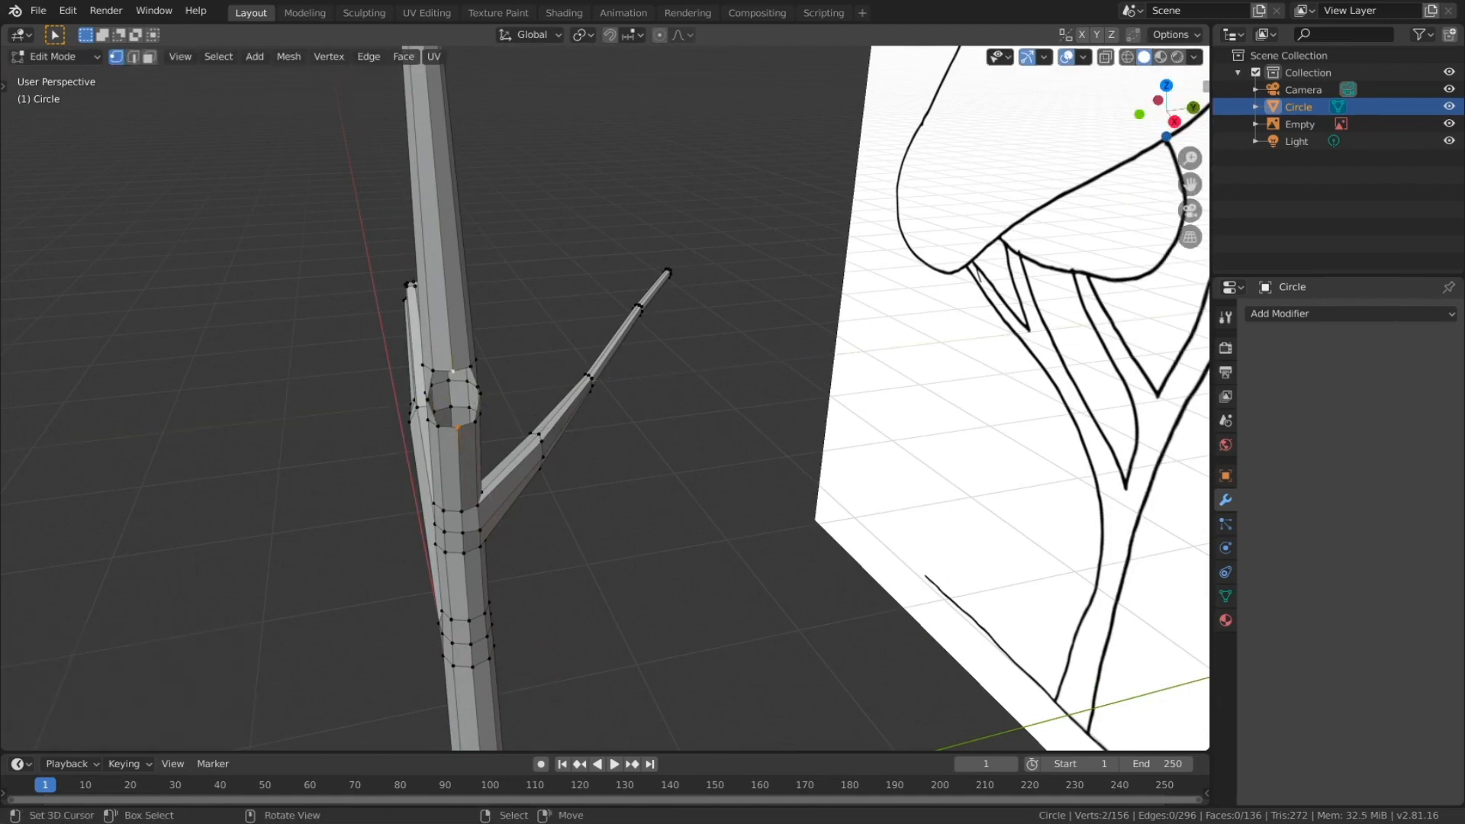
key(s)
key(z)
click(533, 426)
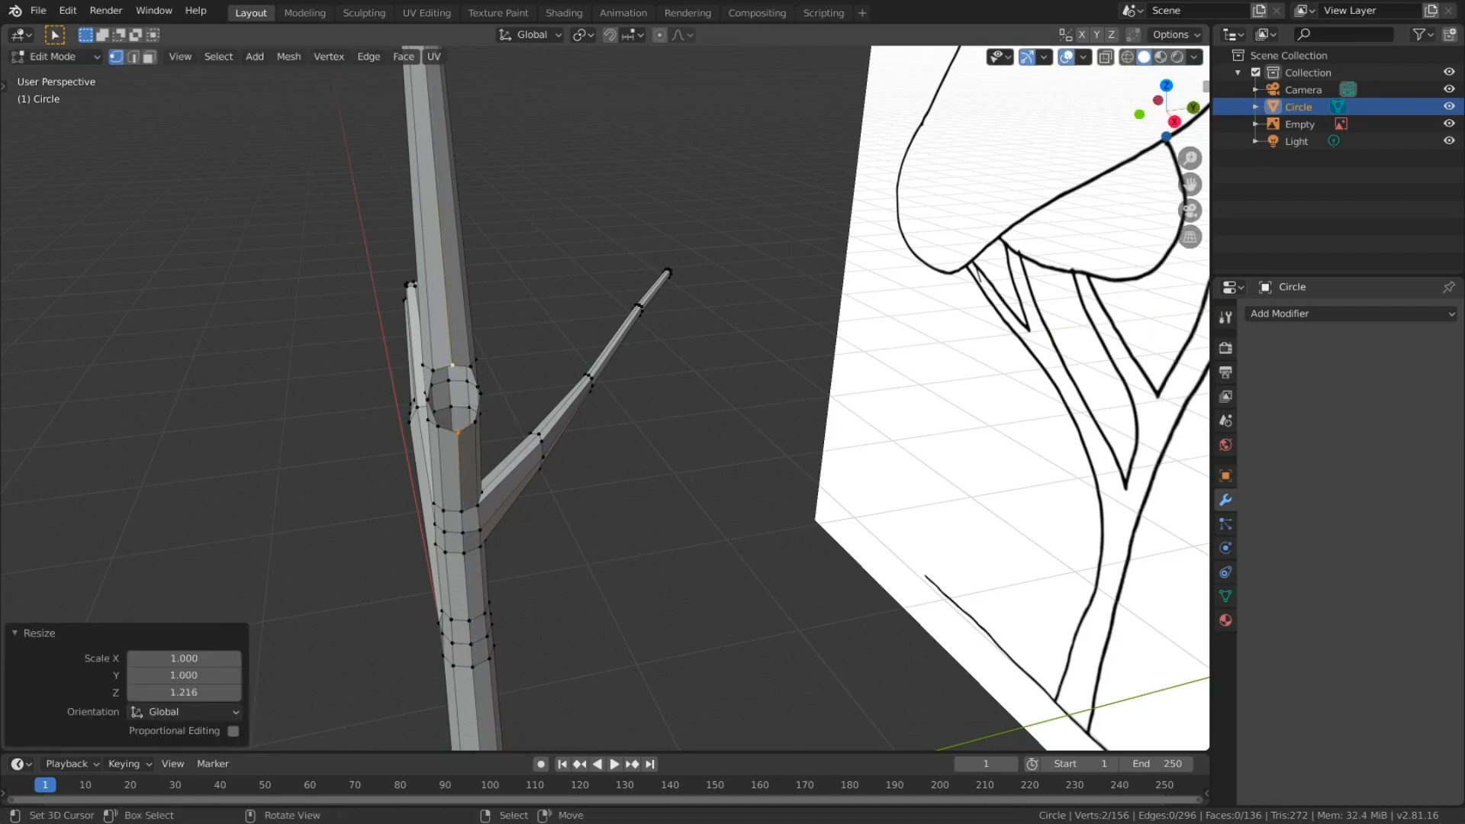
Step: Select the hole's border loop and extrude it 0.766 m on X and 0.446 m on Z along the drawn branch
alt+right_click(468, 427)
middle_drag(469, 427, 534, 446)
key(KP_1)
key(e)
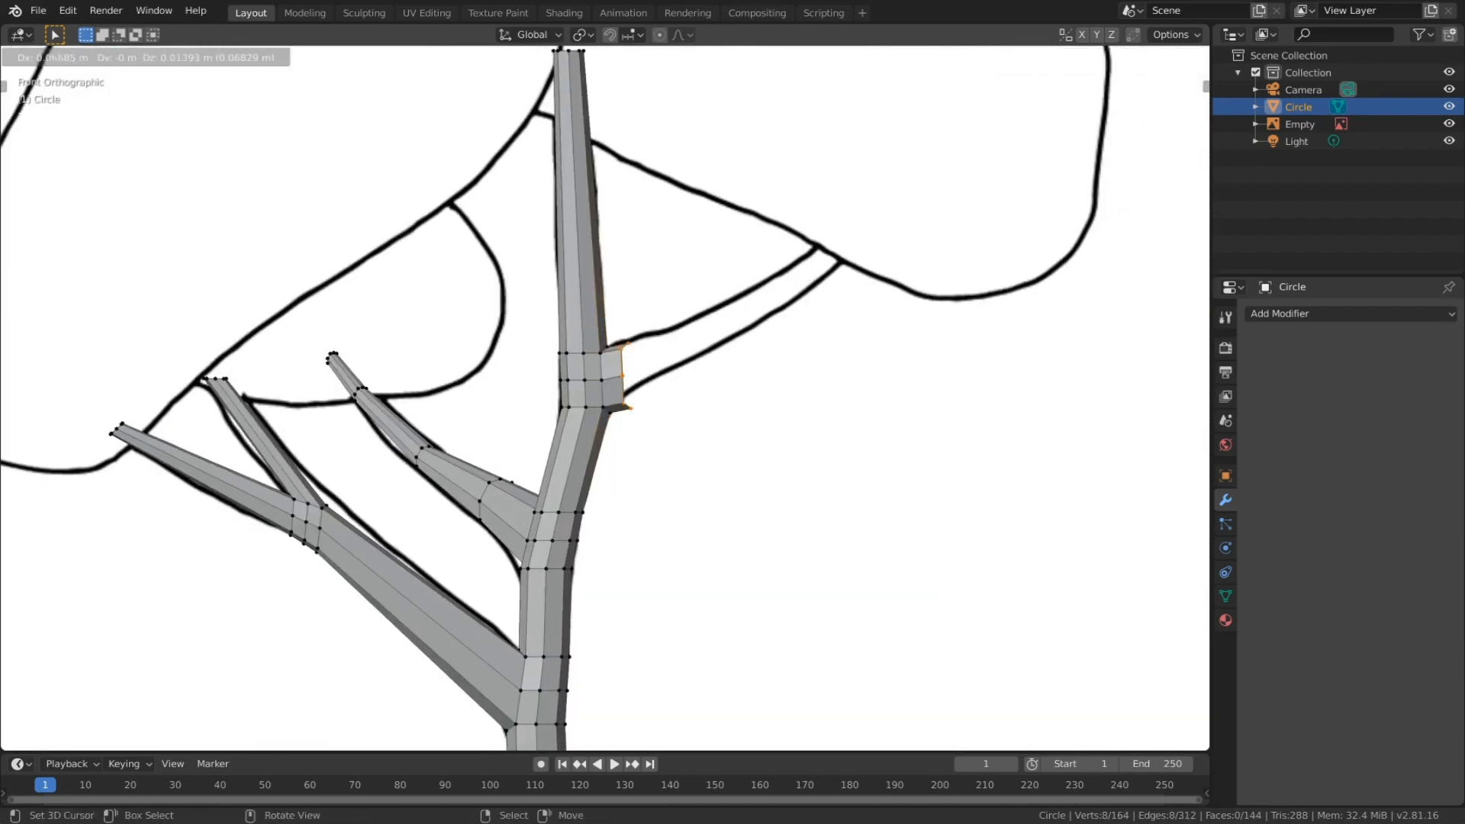
click(839, 245)
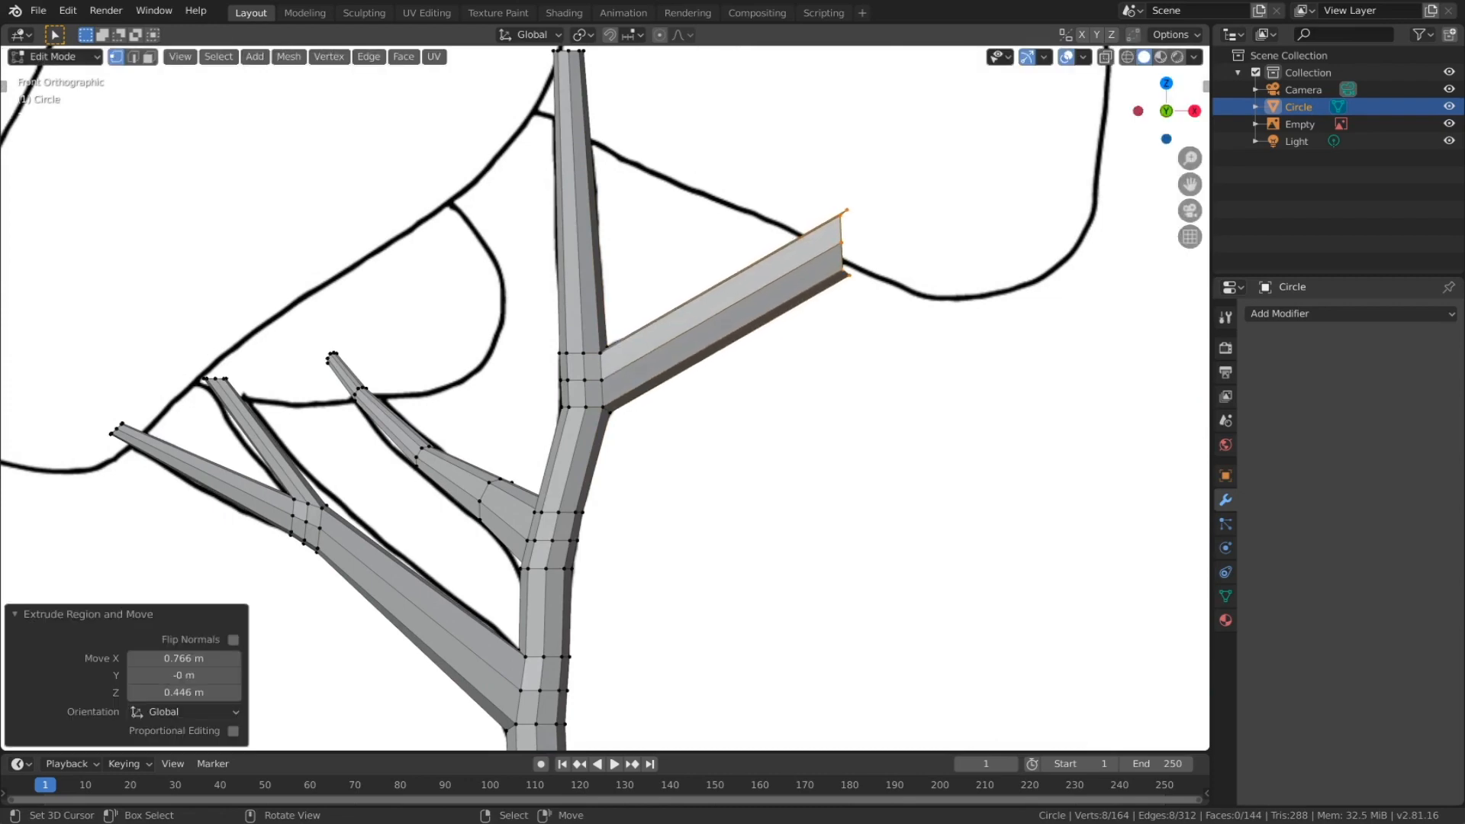
Step: Flatten the branch's end ring to 0.156 on X, rotate it -80.5°, and scale it to 0.399
key(s)
key(x)
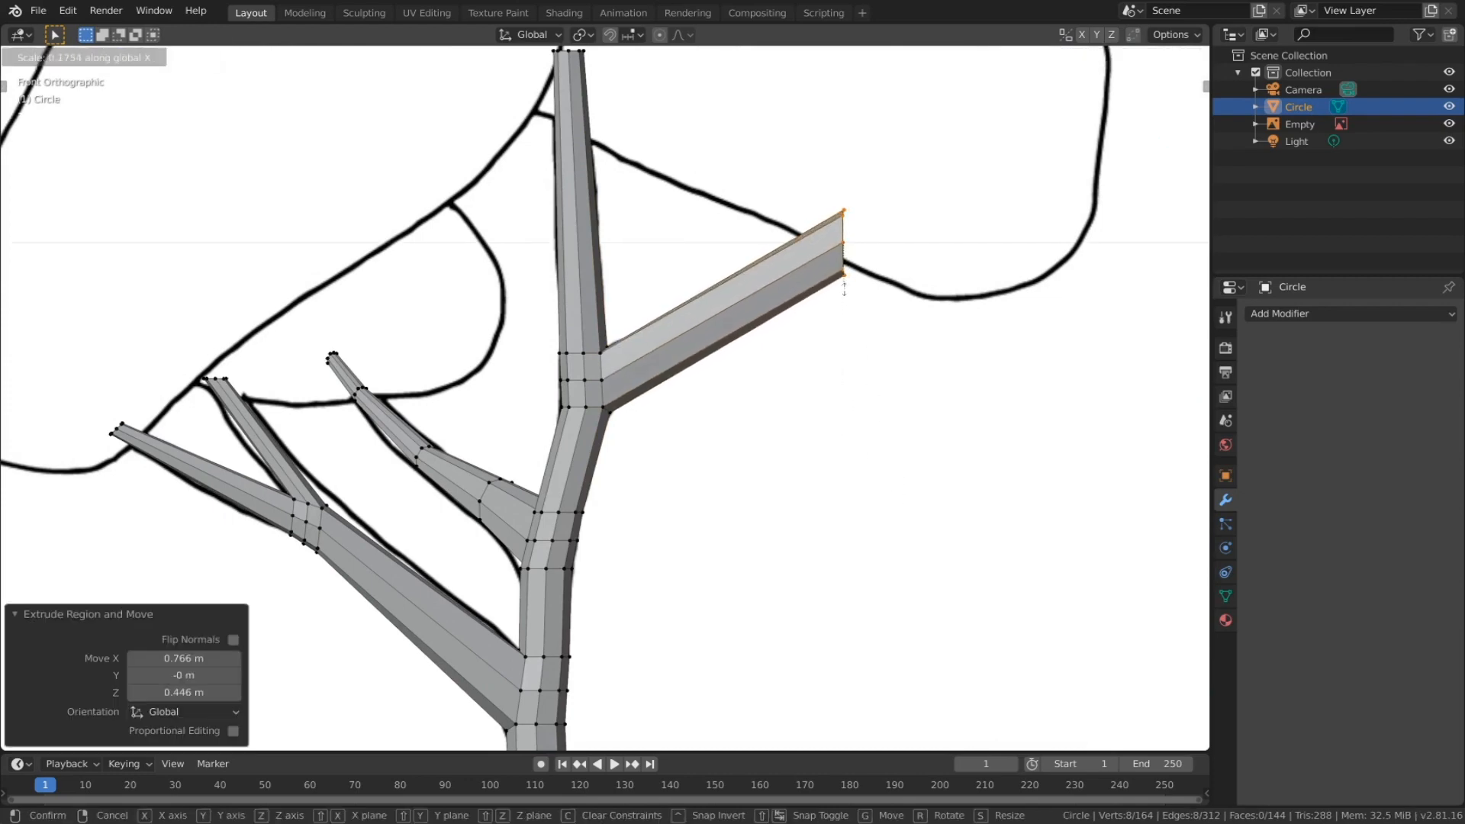
click(844, 287)
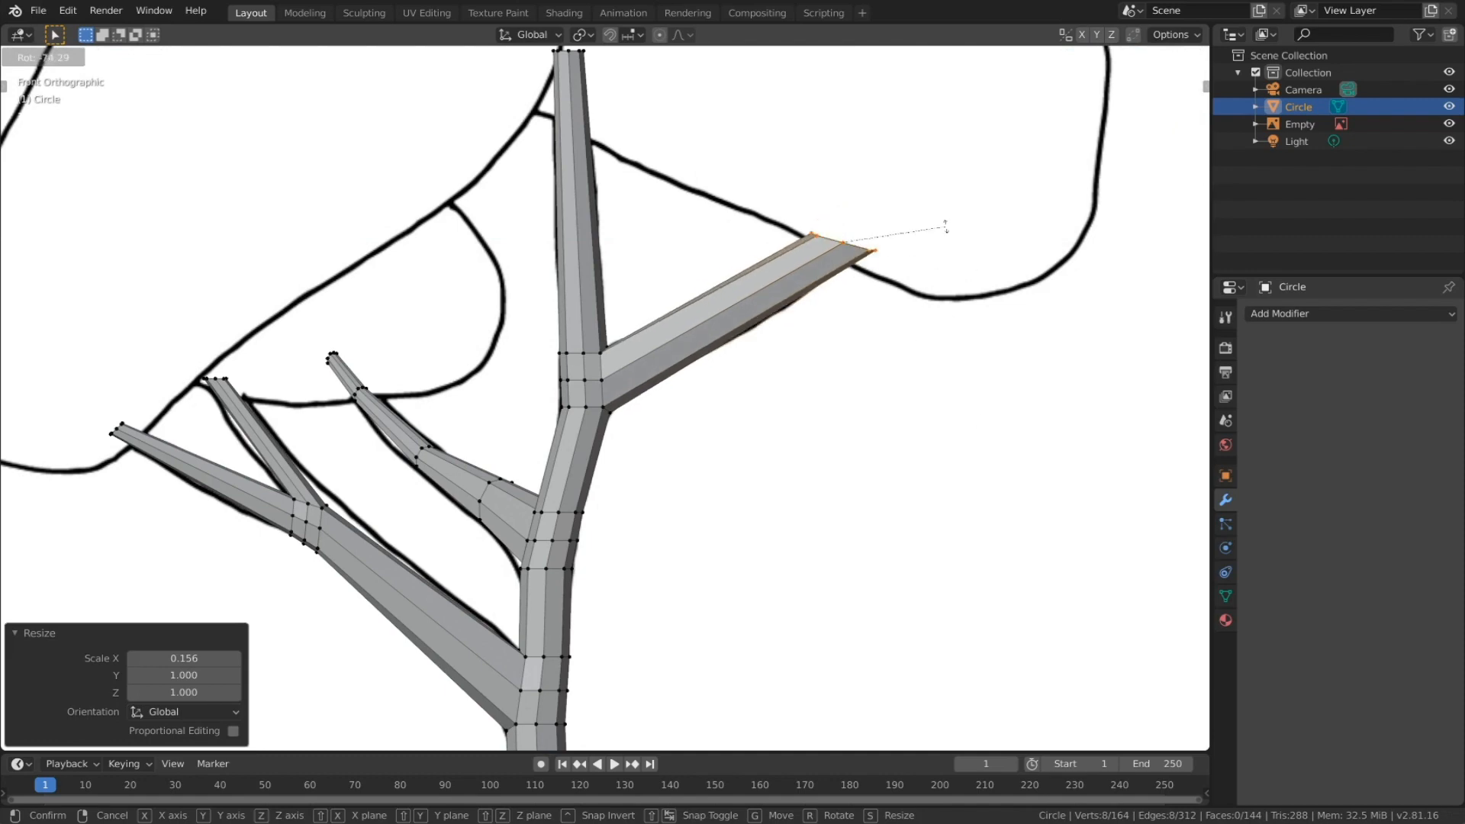
click(945, 226)
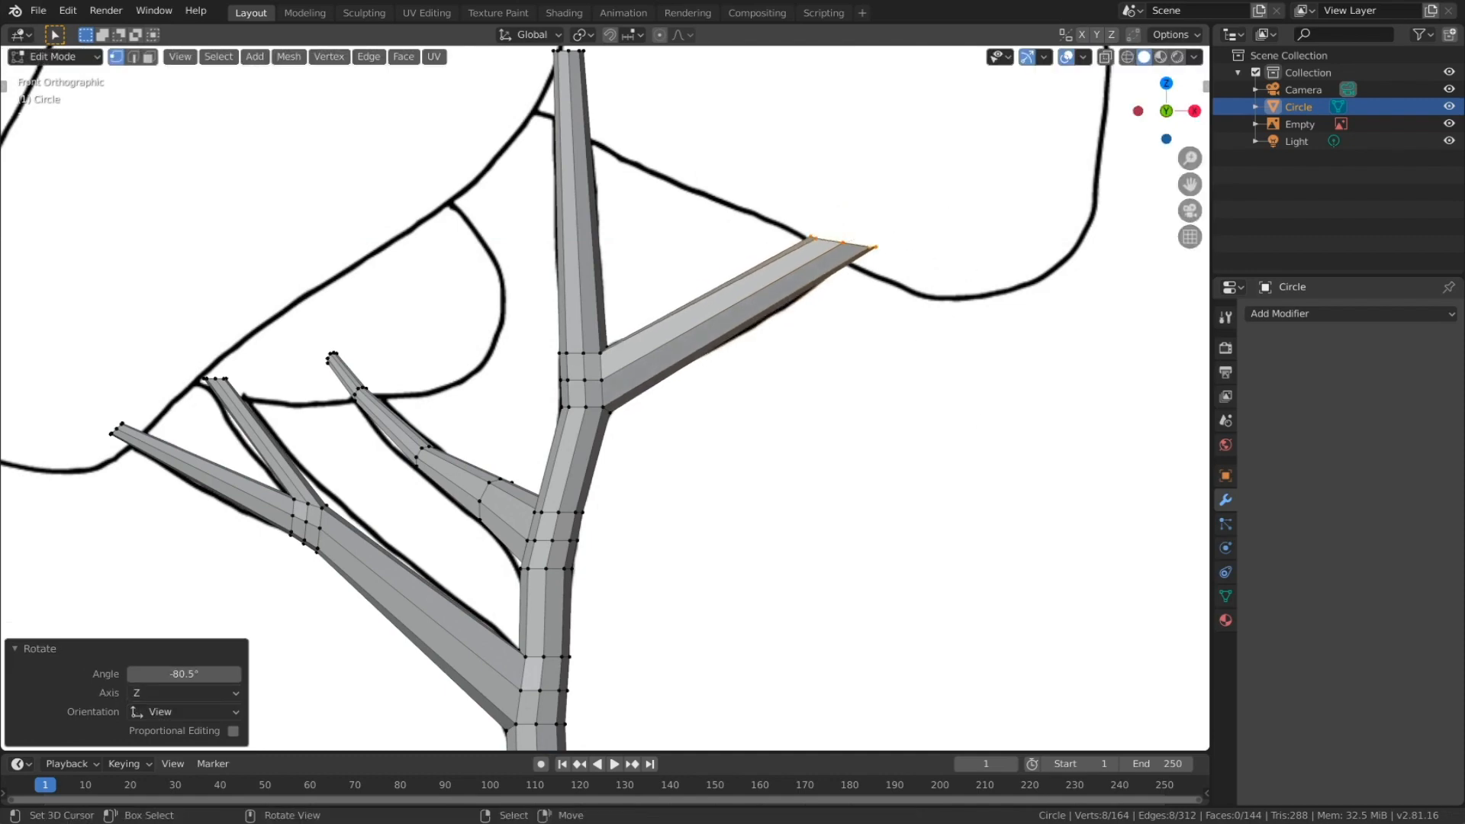
key(s)
click(925, 262)
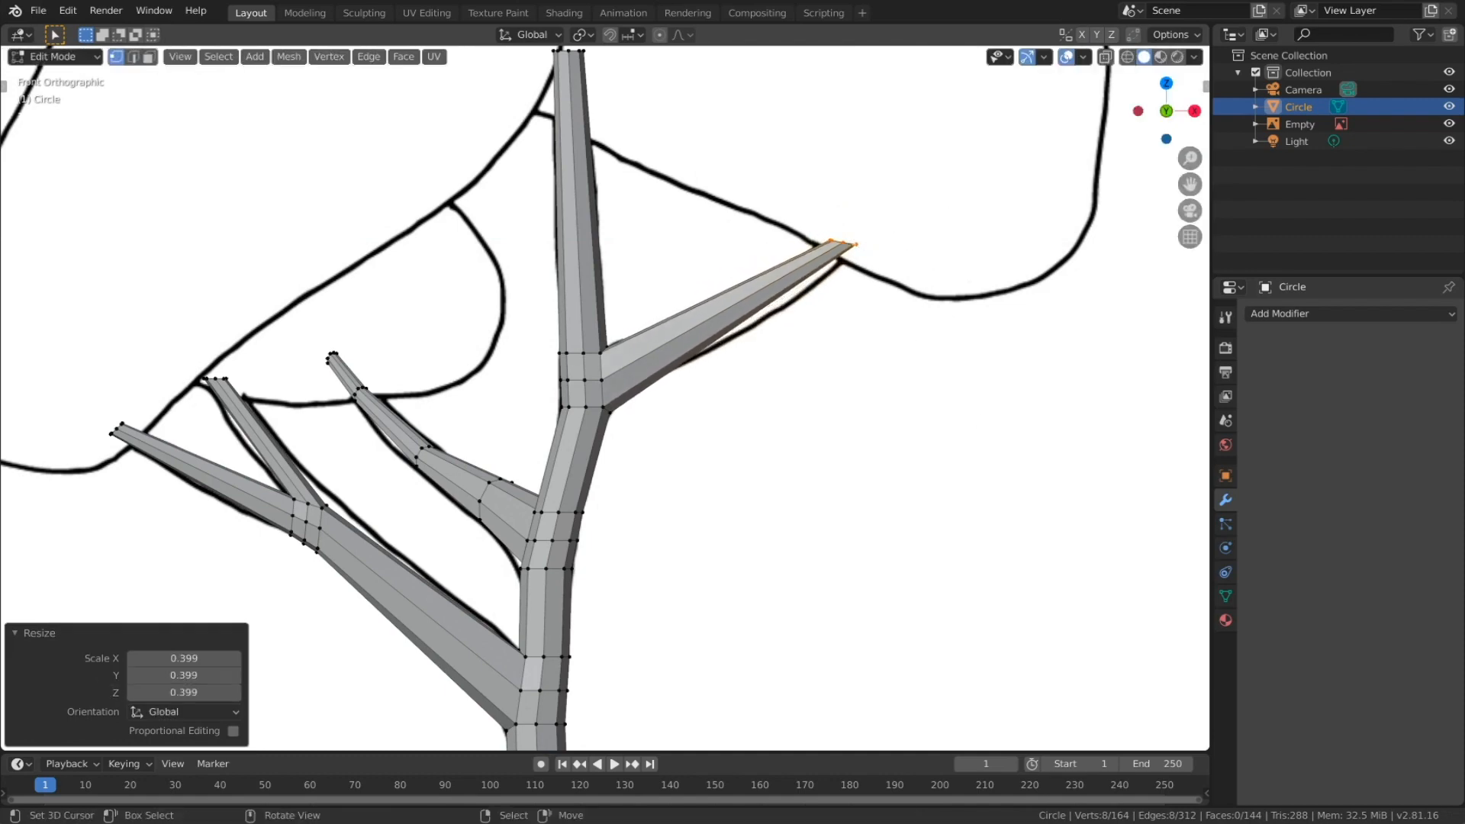
Step: Move the right-hand branch's end ring 0.0705 m on X and 0.0598 m on Z
scroll(925, 262, down, 3)
ctrl+middle_drag(924, 262, 851, 295)
ctrl+middle_drag(851, 294, 851, 217)
key(g)
key(Return)
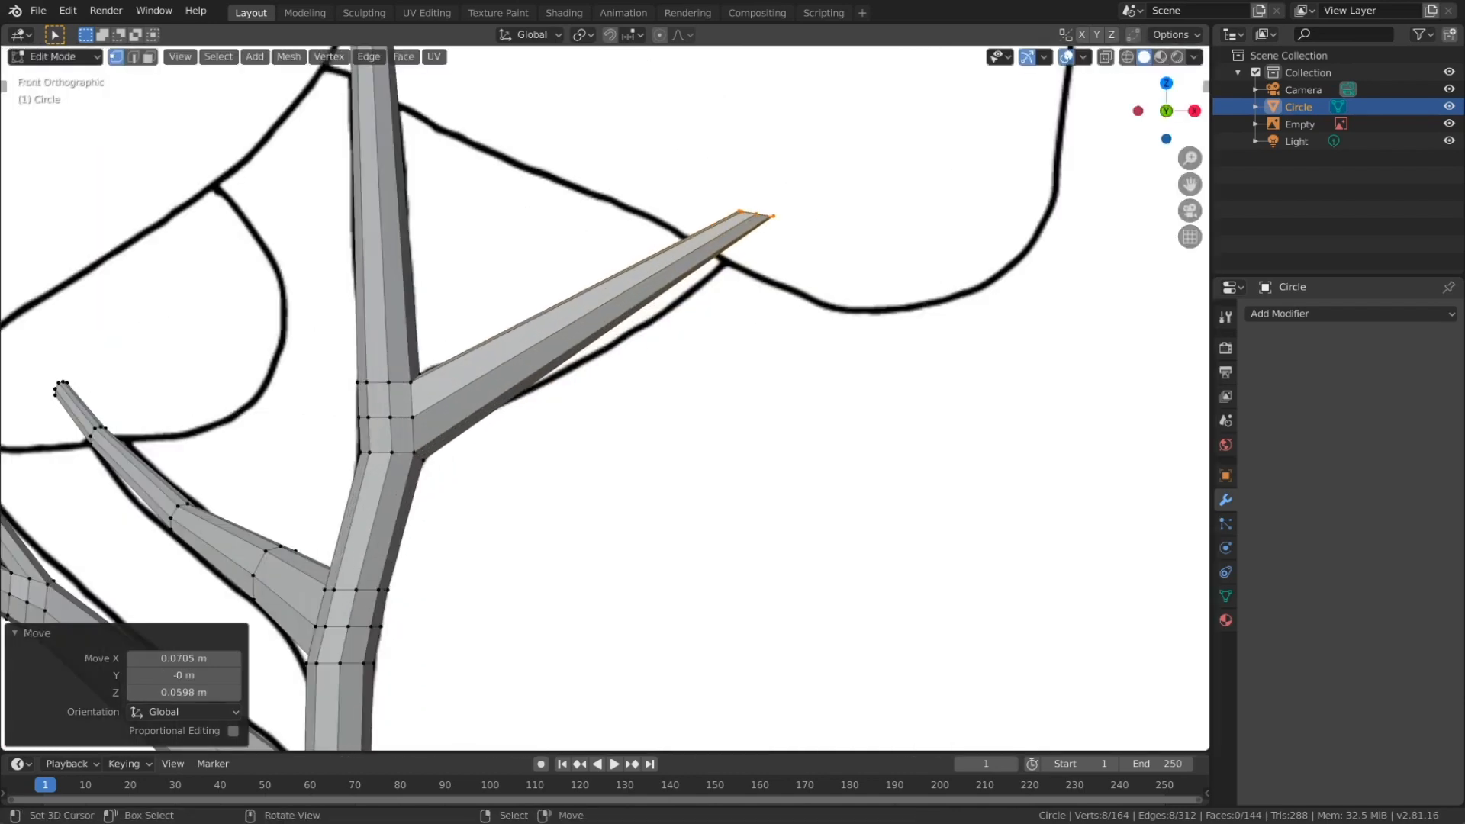
ctrl+middle_drag(878, 197, 1029, 113)
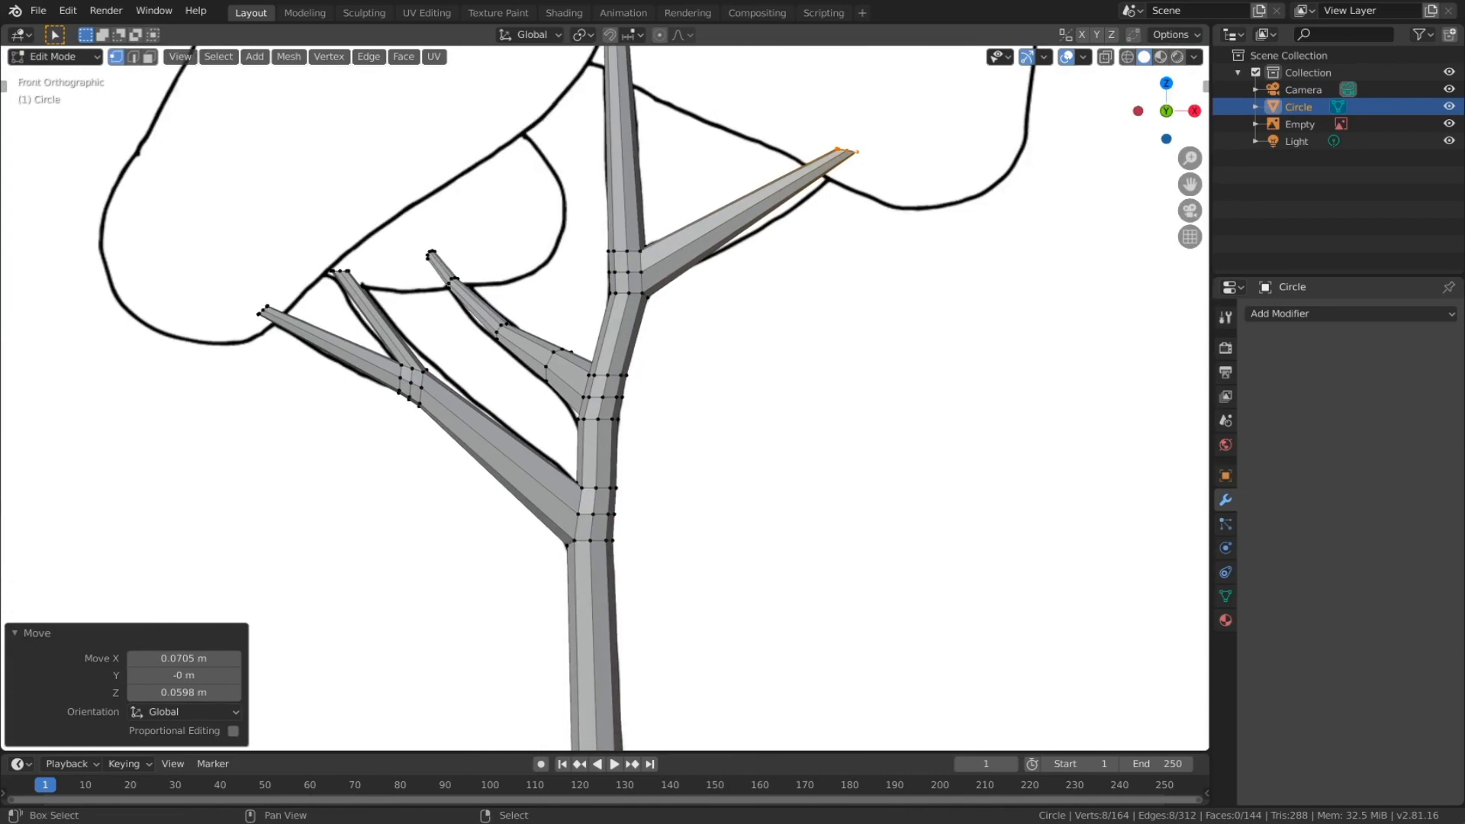
Step: Add a centred loop cut to the right-hand branch and move it 0.0144 m on X and -0.0433 m on Z
ctrl+middle_drag(847, 229, 847, 288)
shift+middle_drag(847, 287, 796, 287)
key(ctrl+r)
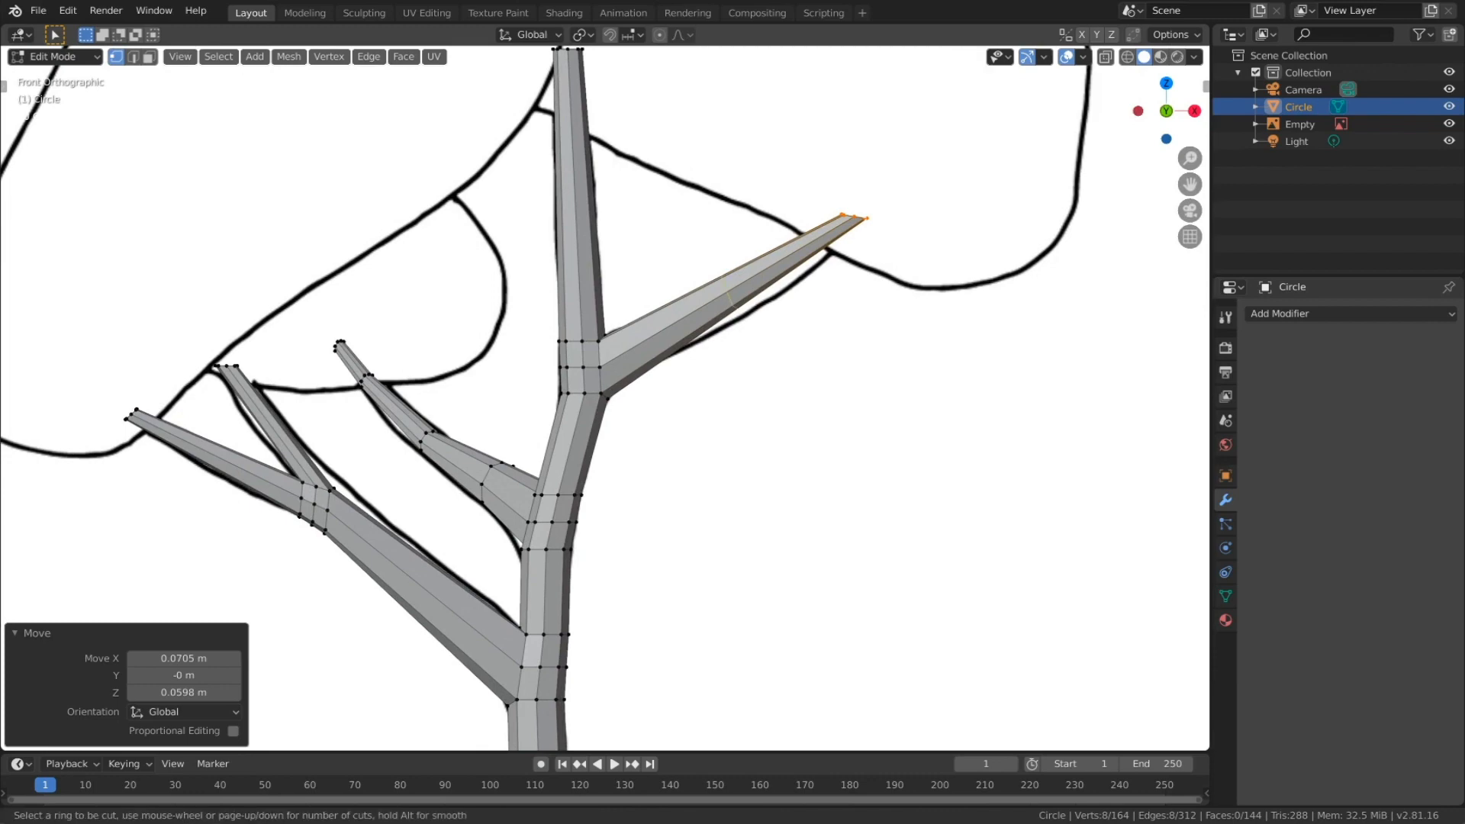
click(728, 297)
right_click(728, 296)
key(g)
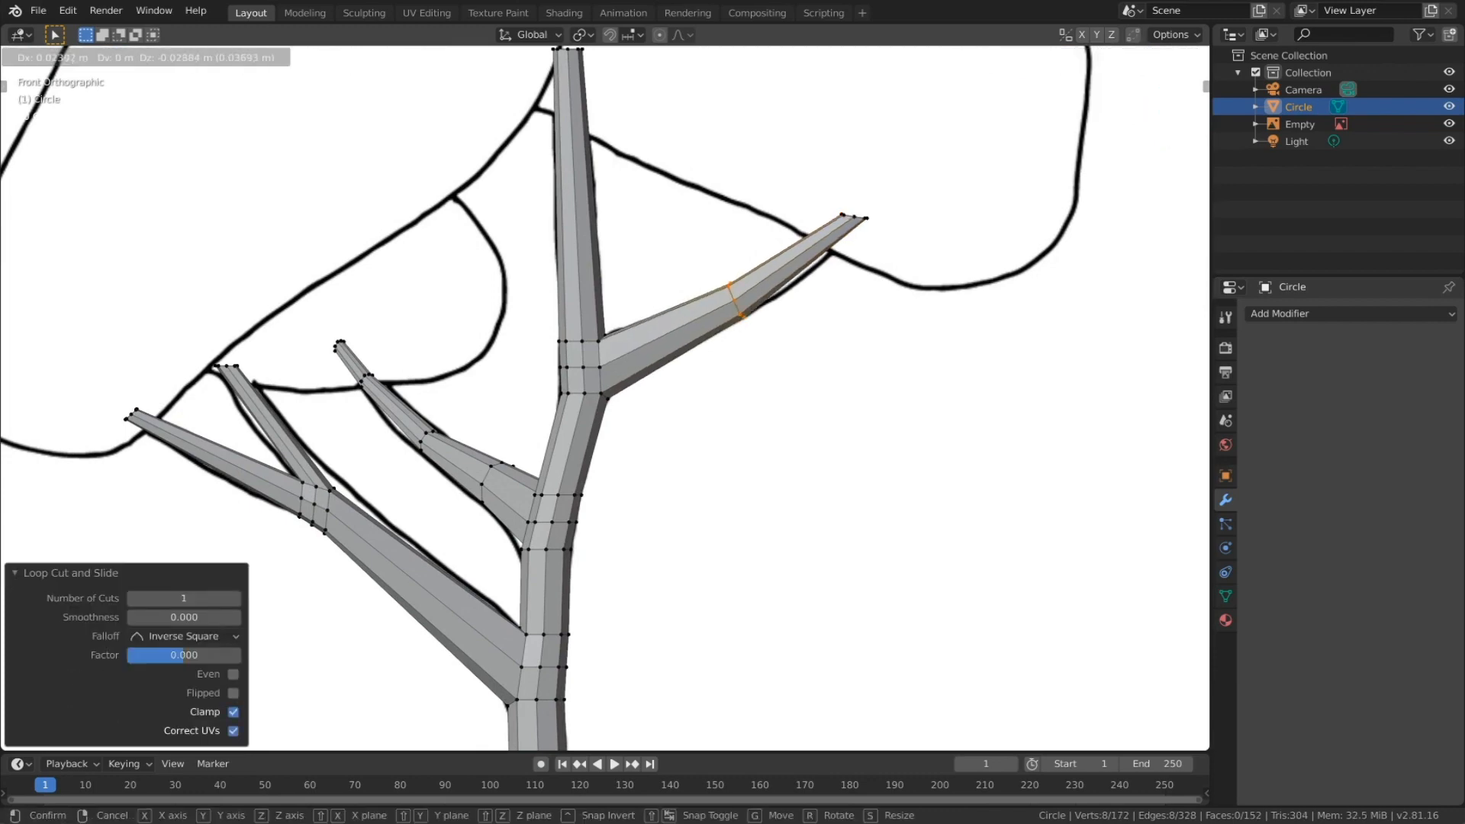
key(Return)
Step: Add a loop cut midway on the thick lower-left branch and move it 0.0209 m on X and 0.0209 m on Z
ctrl+middle_drag(741, 324, 740, 353)
shift+middle_drag(740, 353, 880, 244)
key(ctrl+r)
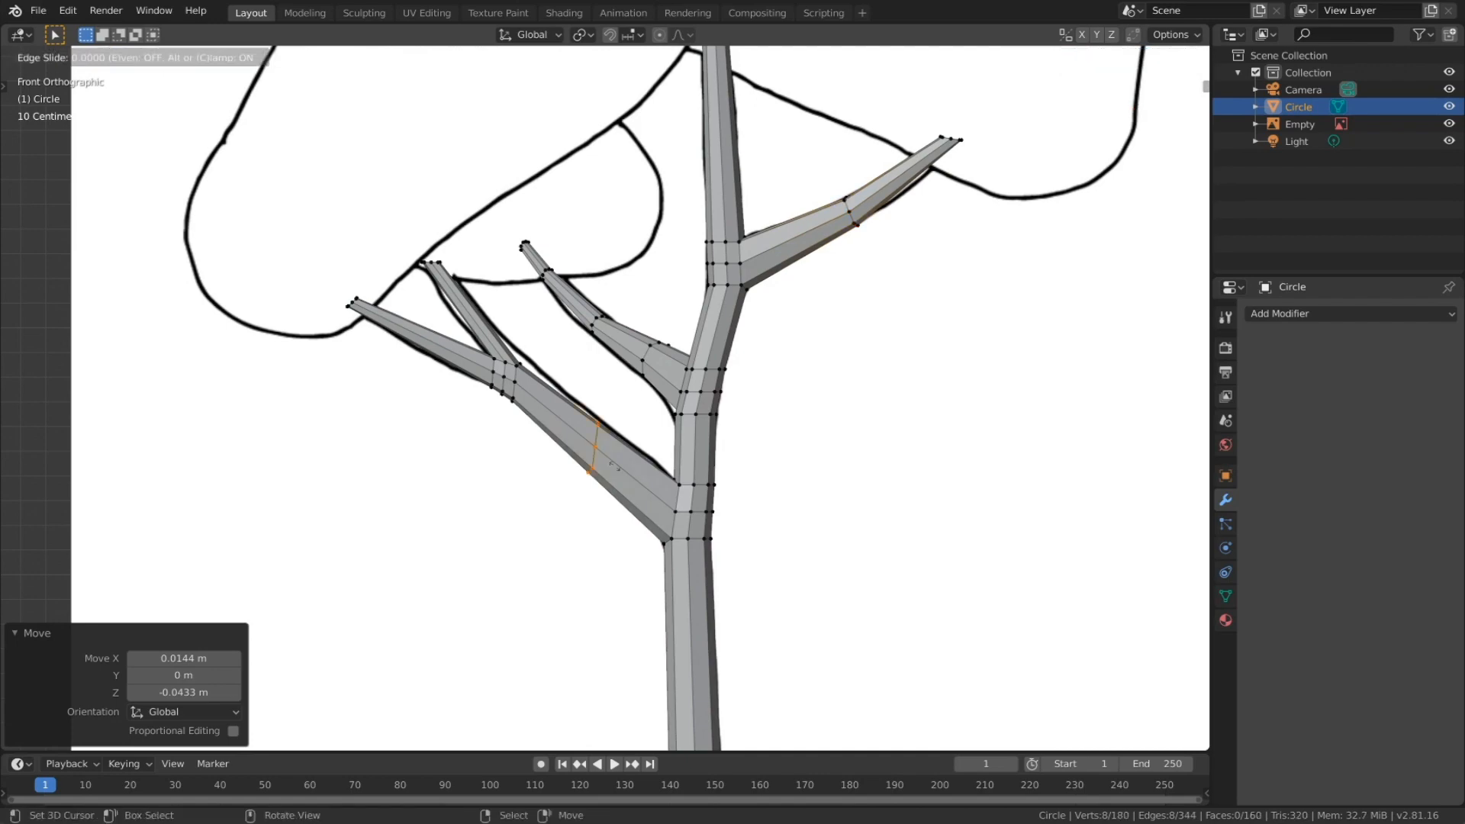
click(594, 446)
key(Return)
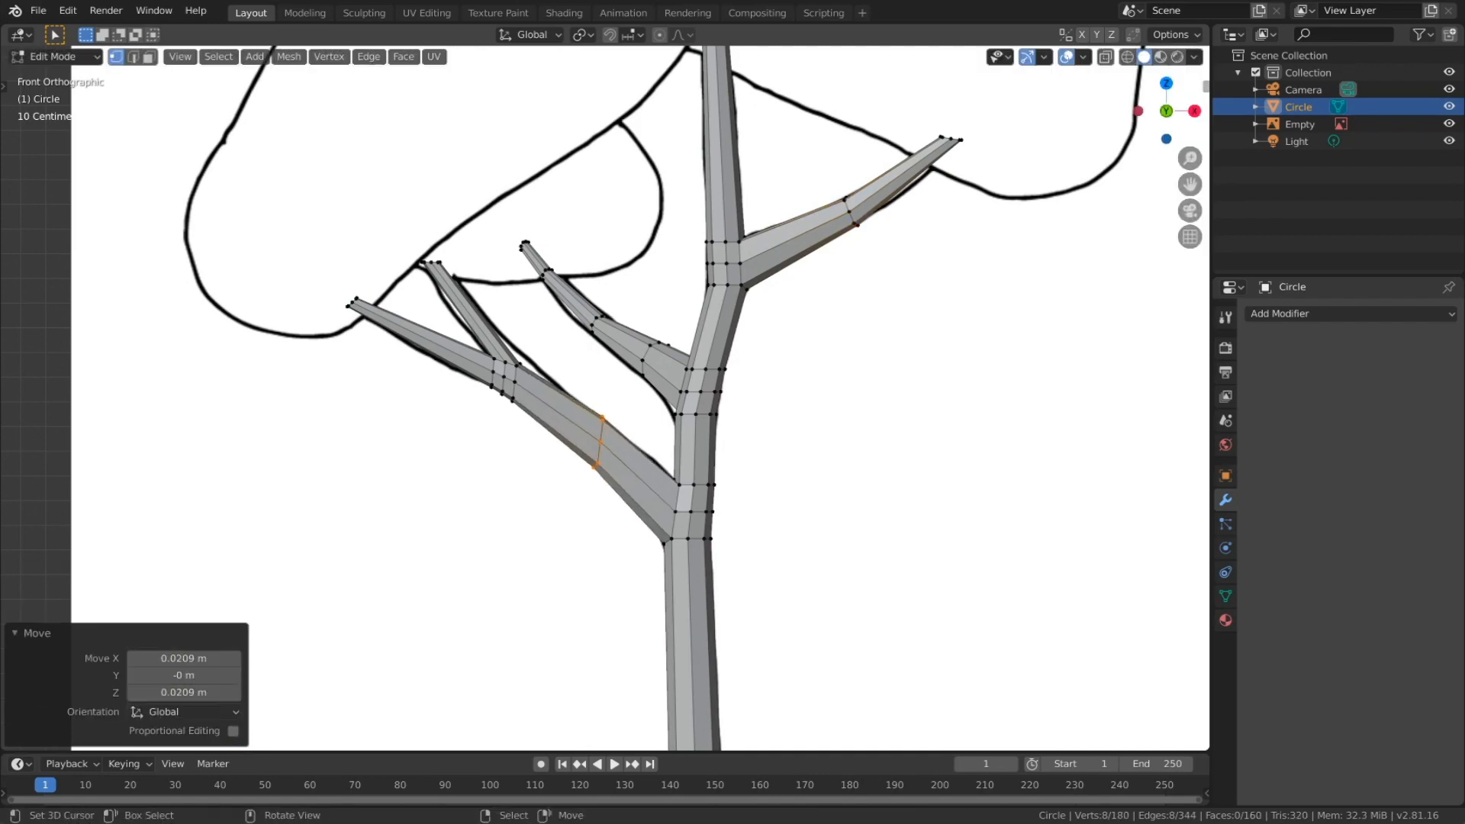
Step: Add a centred loop cut to the outermost left branch section and move it 0.0114 m on X and -0.0315 m on Z
ctrl+middle_drag(603, 447, 602, 410)
shift+middle_drag(602, 410, 715, 410)
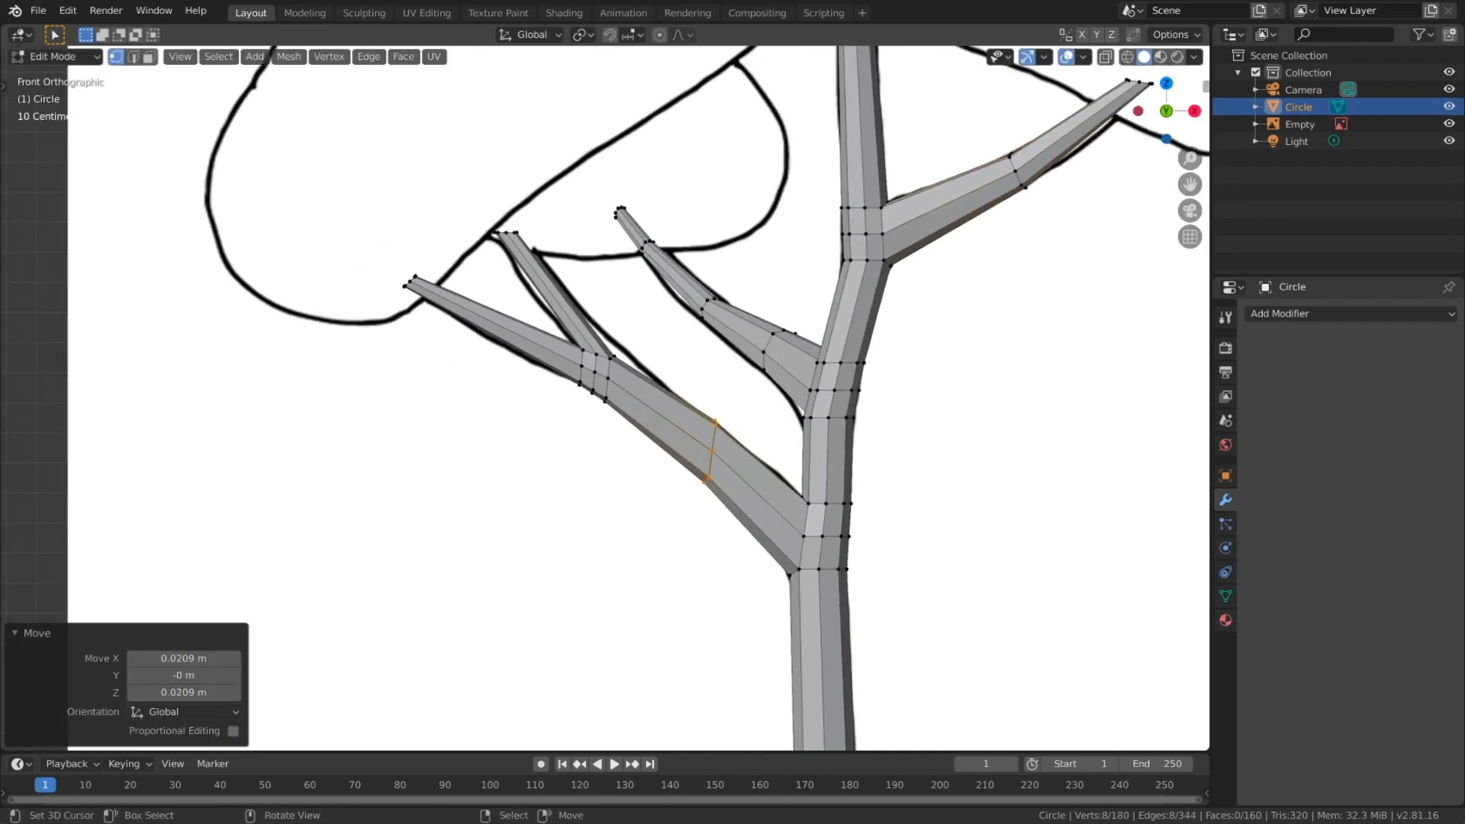
key(ctrl+r)
click(496, 324)
right_click(496, 323)
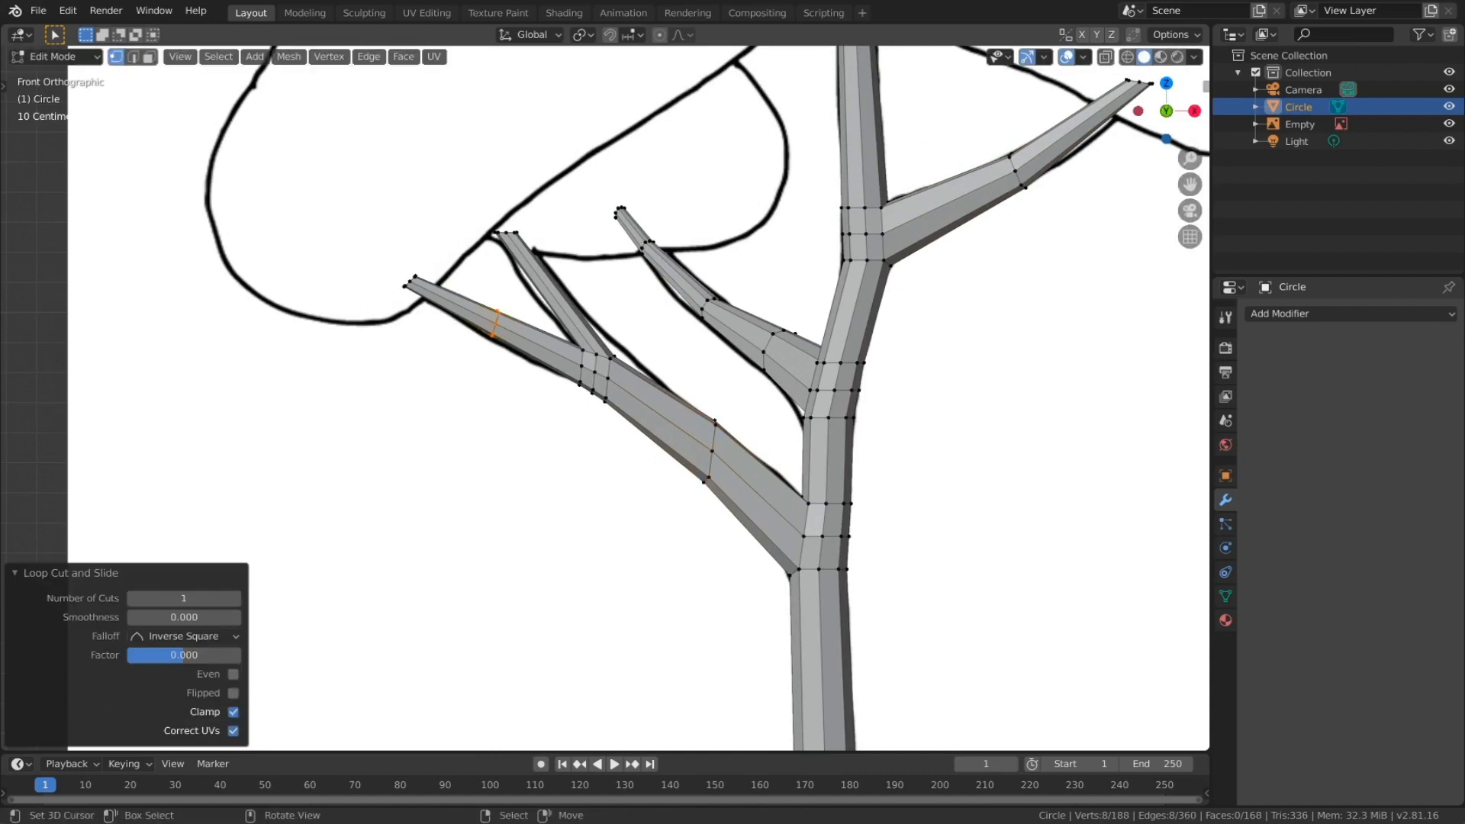
key(g)
key(Return)
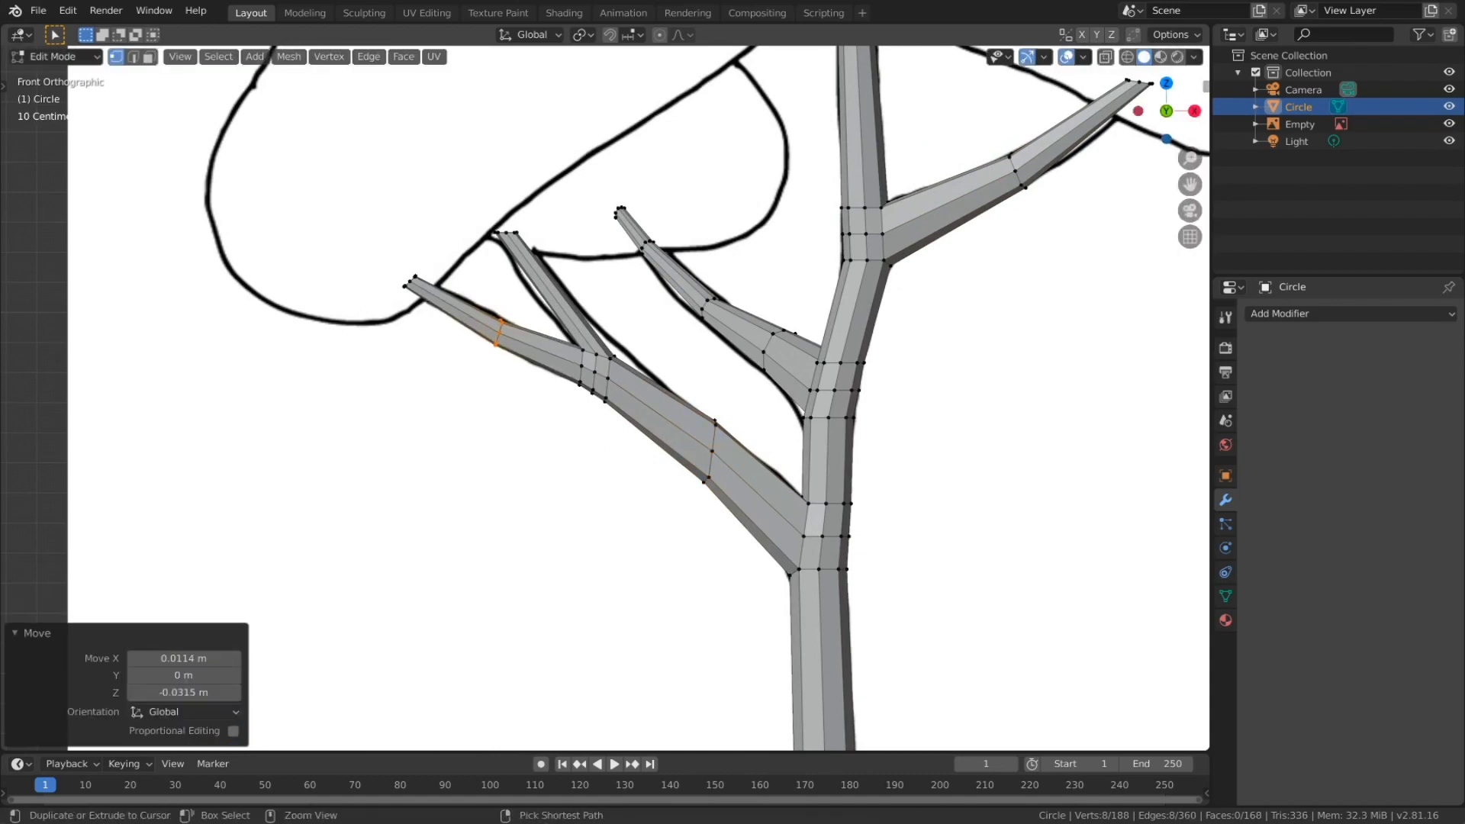
Step: Add a centred loop cut to the upper twig of the left fork and move it -0.0143 m on X and -0.00286 m on Z
key(ctrl+r)
click(561, 305)
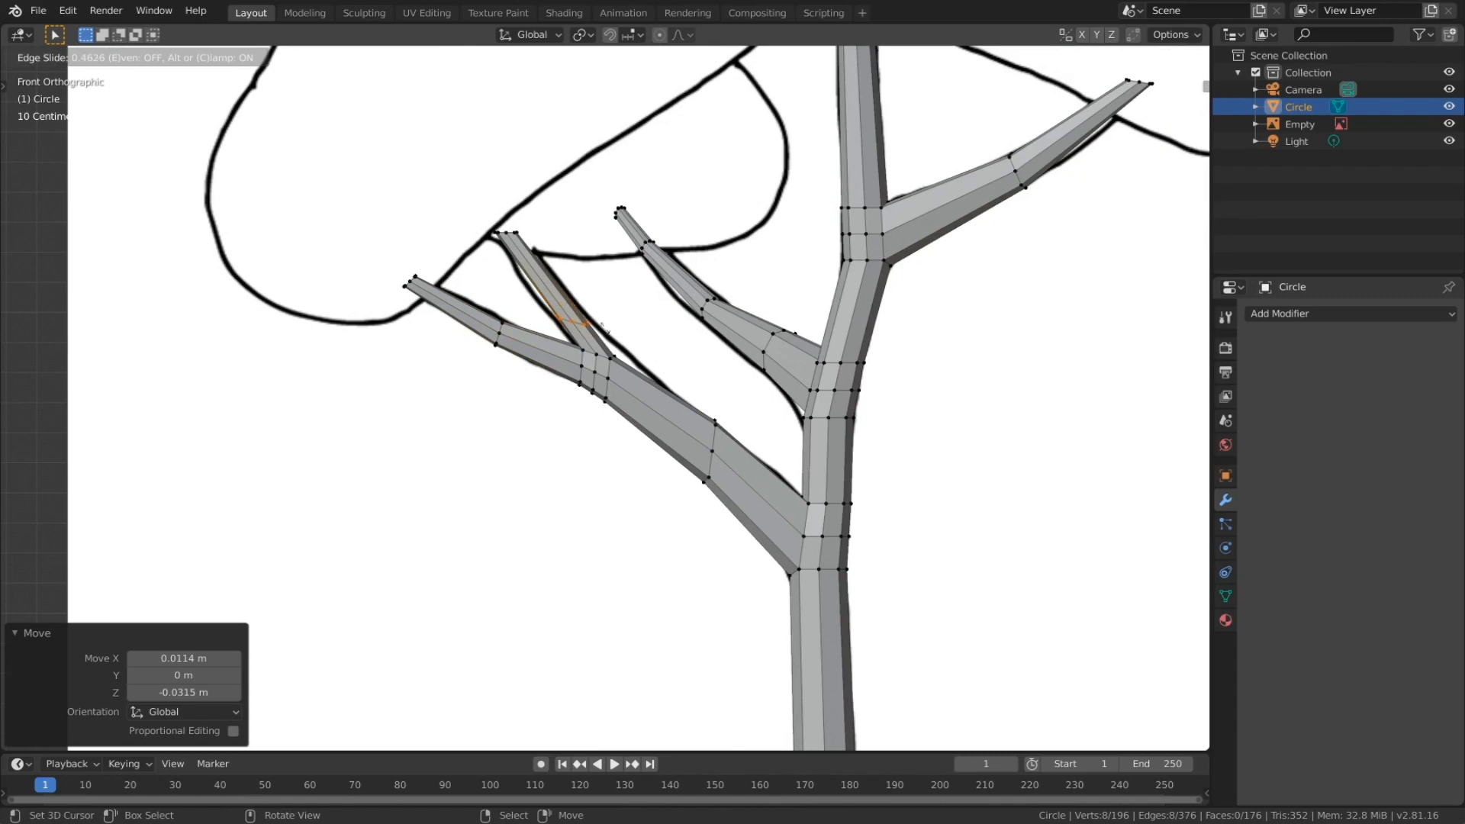
right_click(586, 316)
key(g)
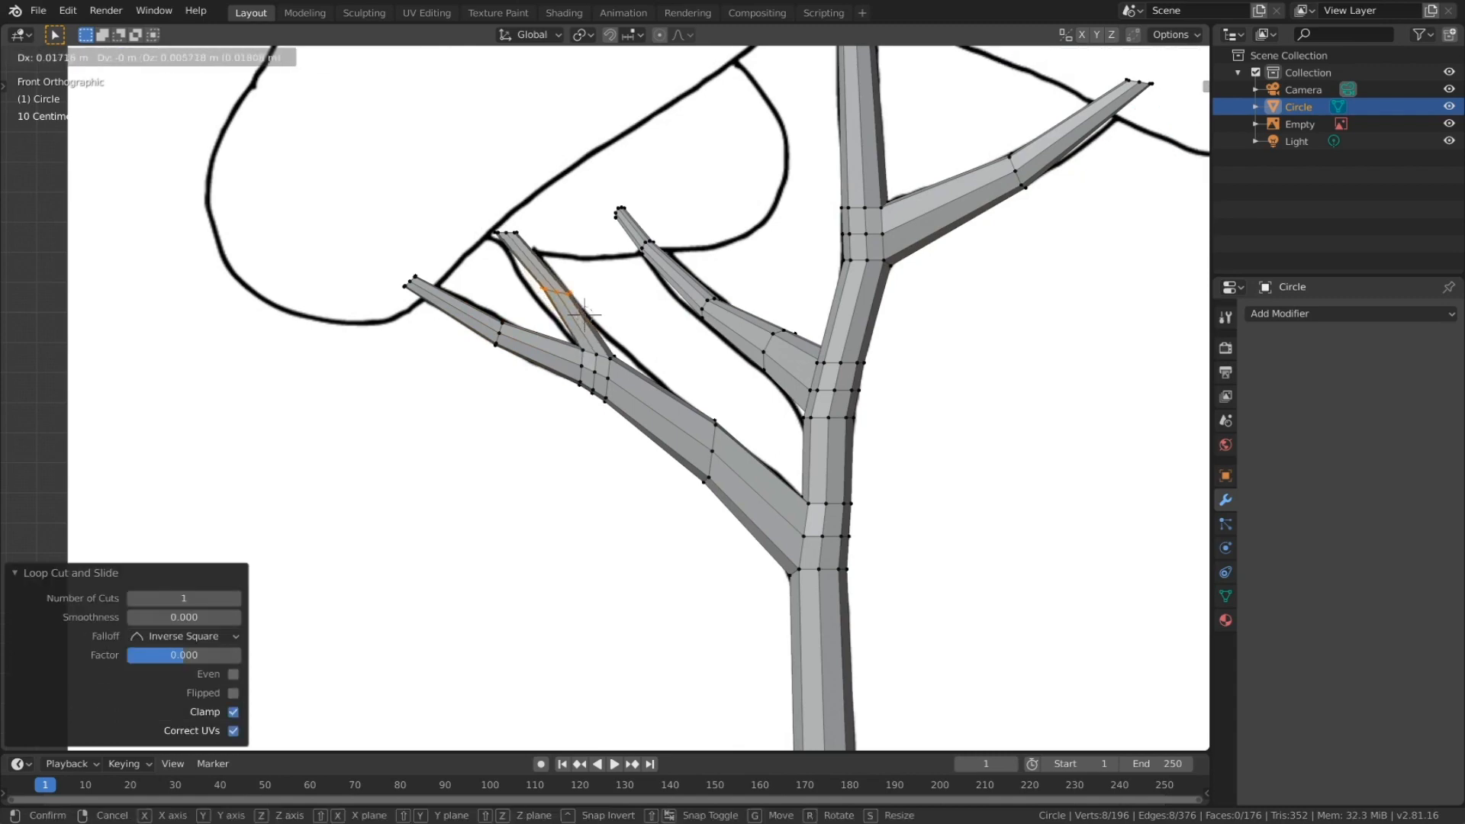
click(585, 314)
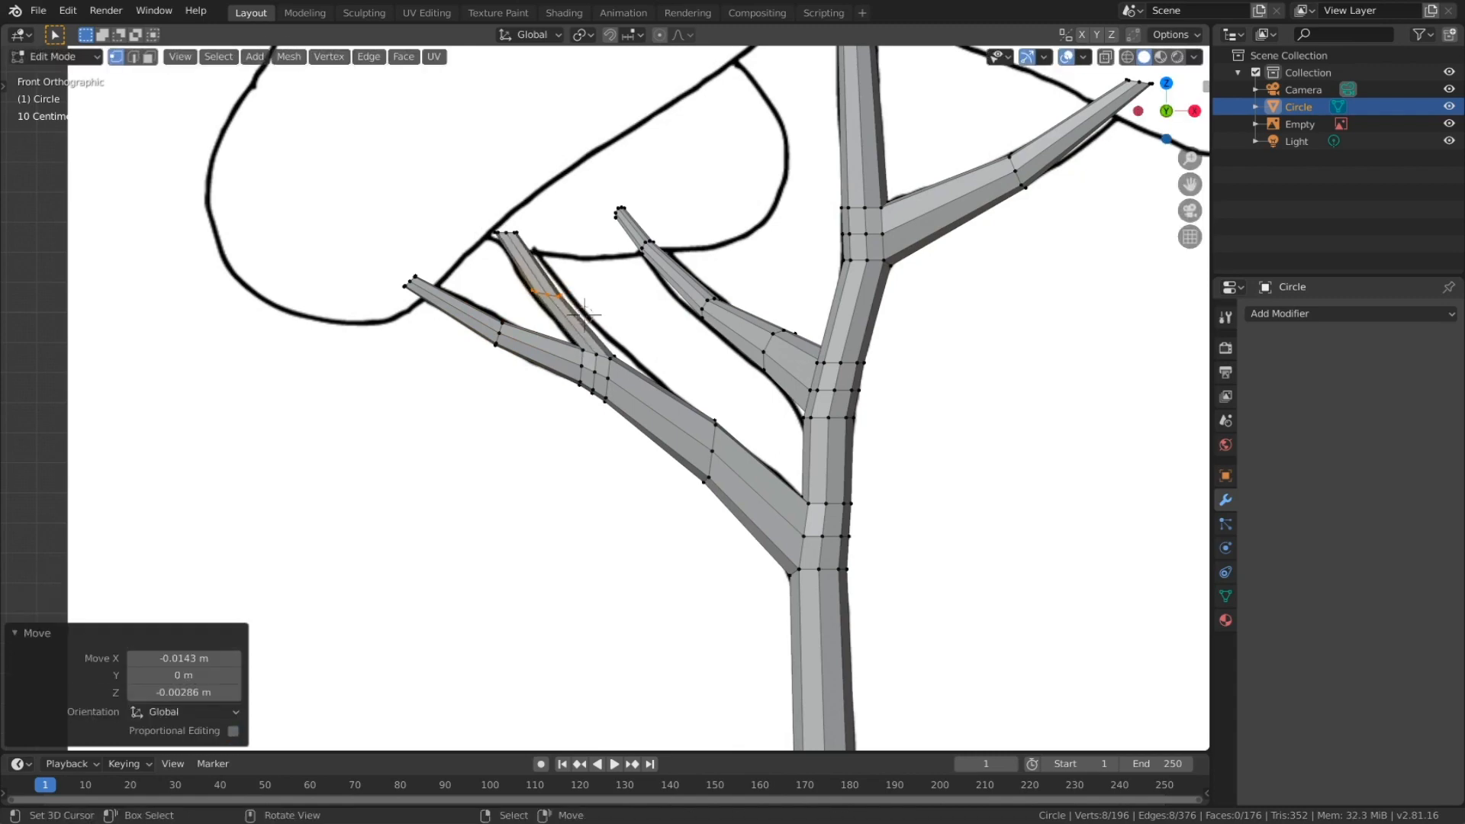
Step: Add a centred loop cut to the lower trunk, move it to match the drawing's bend, and return to Object Mode
key(alt+a)
ctrl+middle_drag(585, 314, 419, 80)
key(ctrl+r)
click(617, 423)
right_click(617, 423)
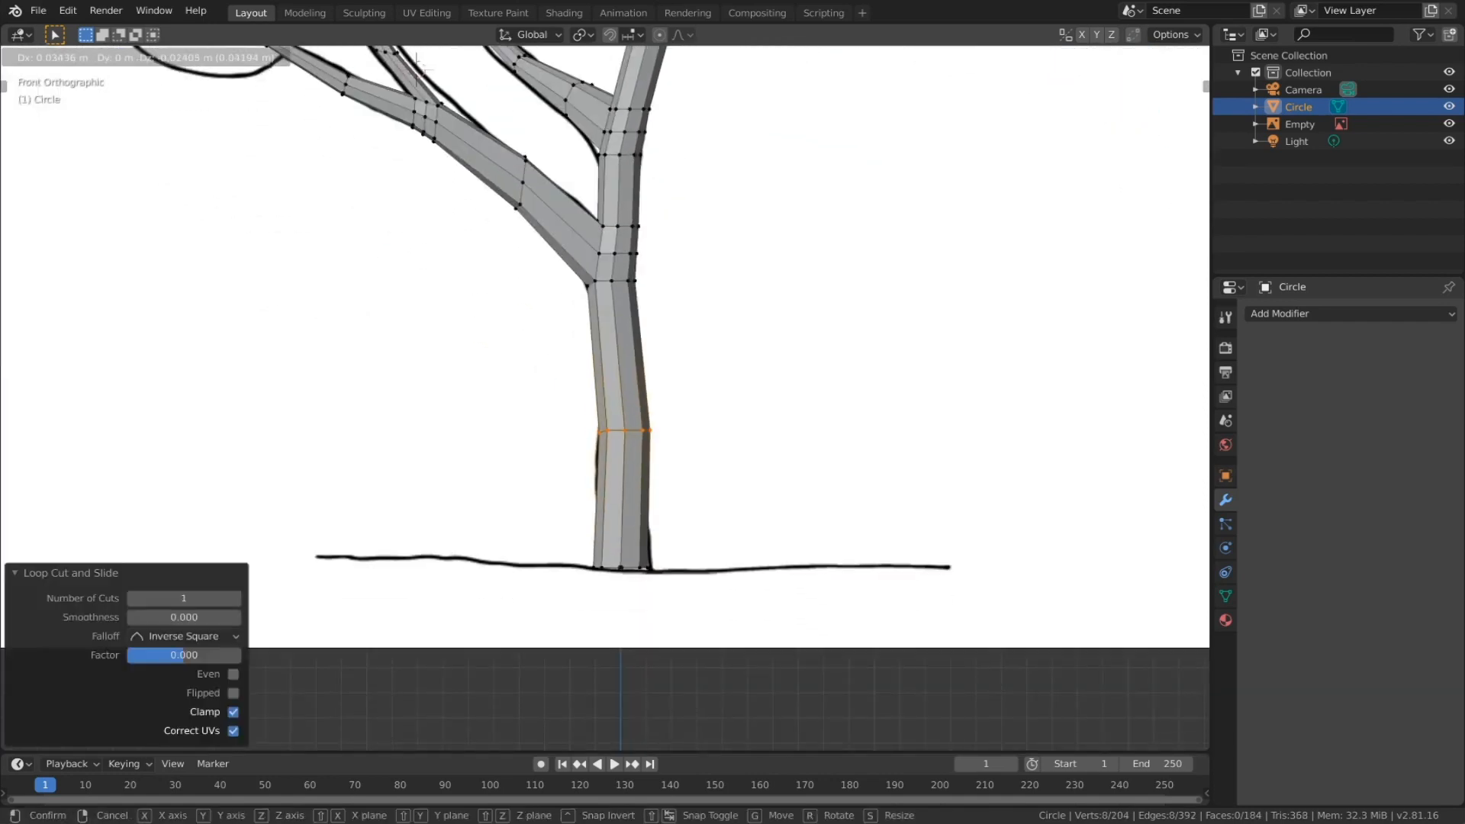
key(Tab)
scroll(610, 343, down, 4)
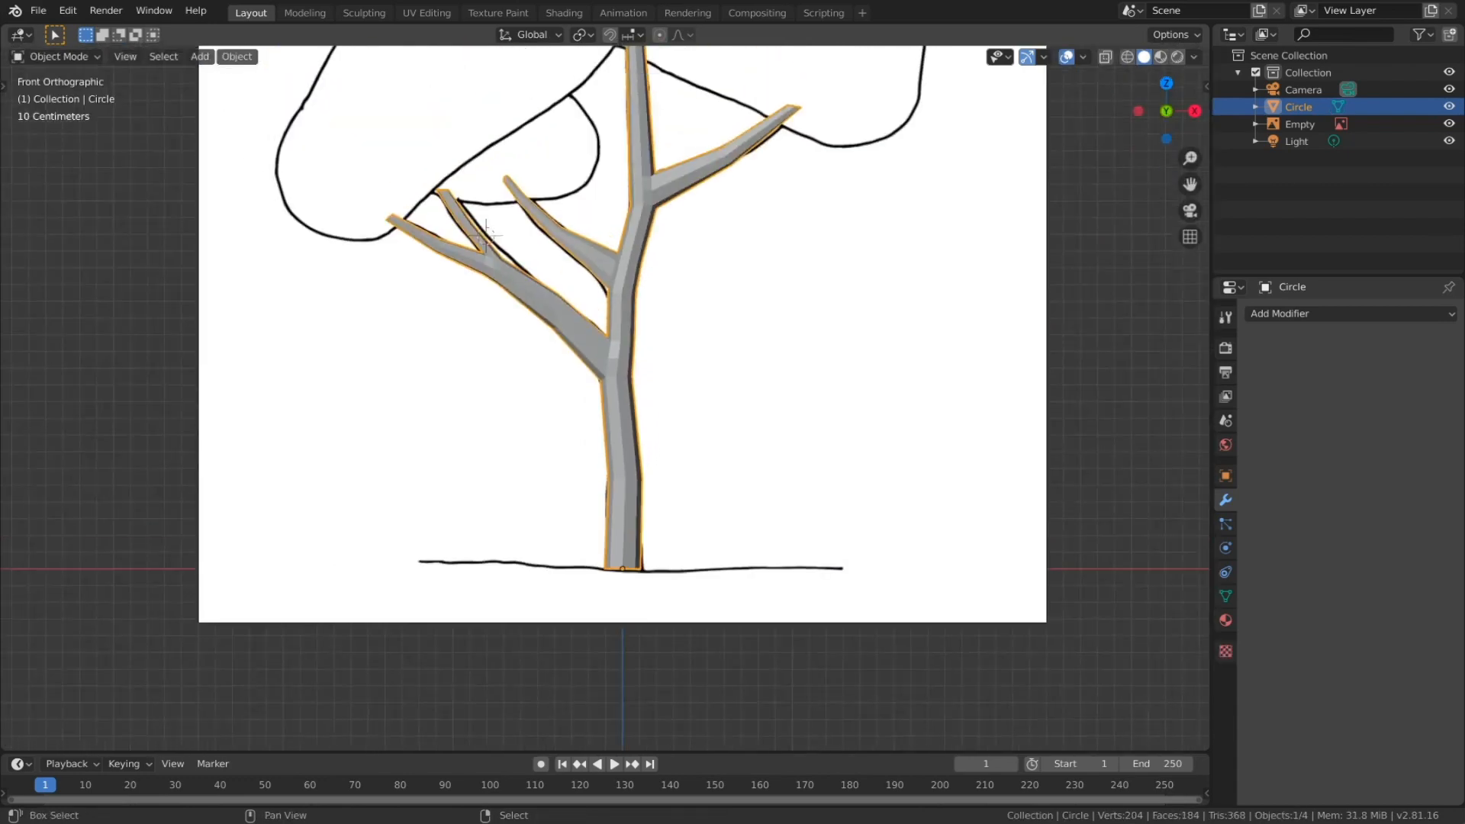
shift+middle_drag(610, 305, 611, 393)
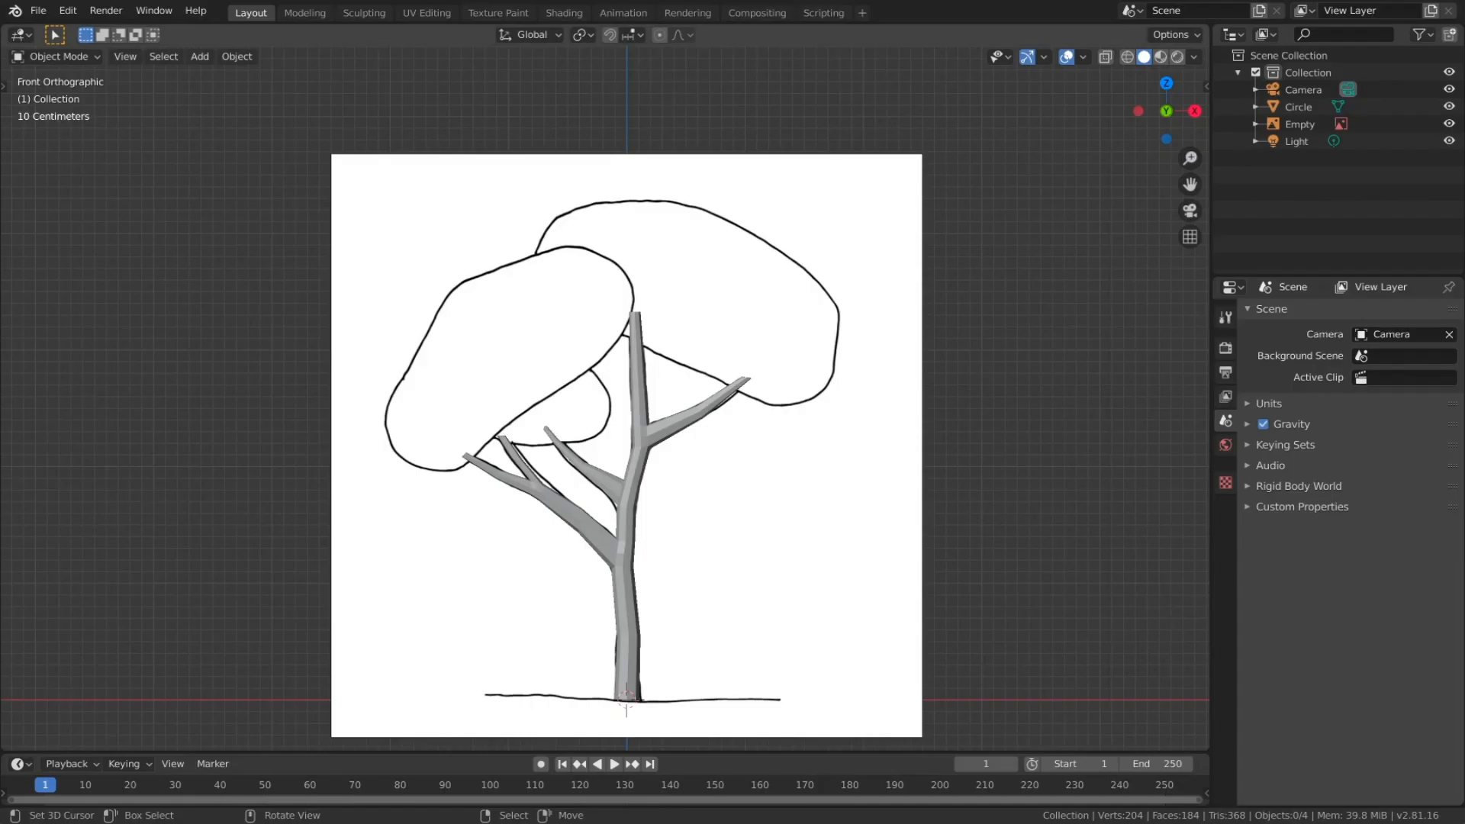
Step: Add a 2 m cube for the foliage and move it 3.55 m up on Z to the treetop
key(shift+a)
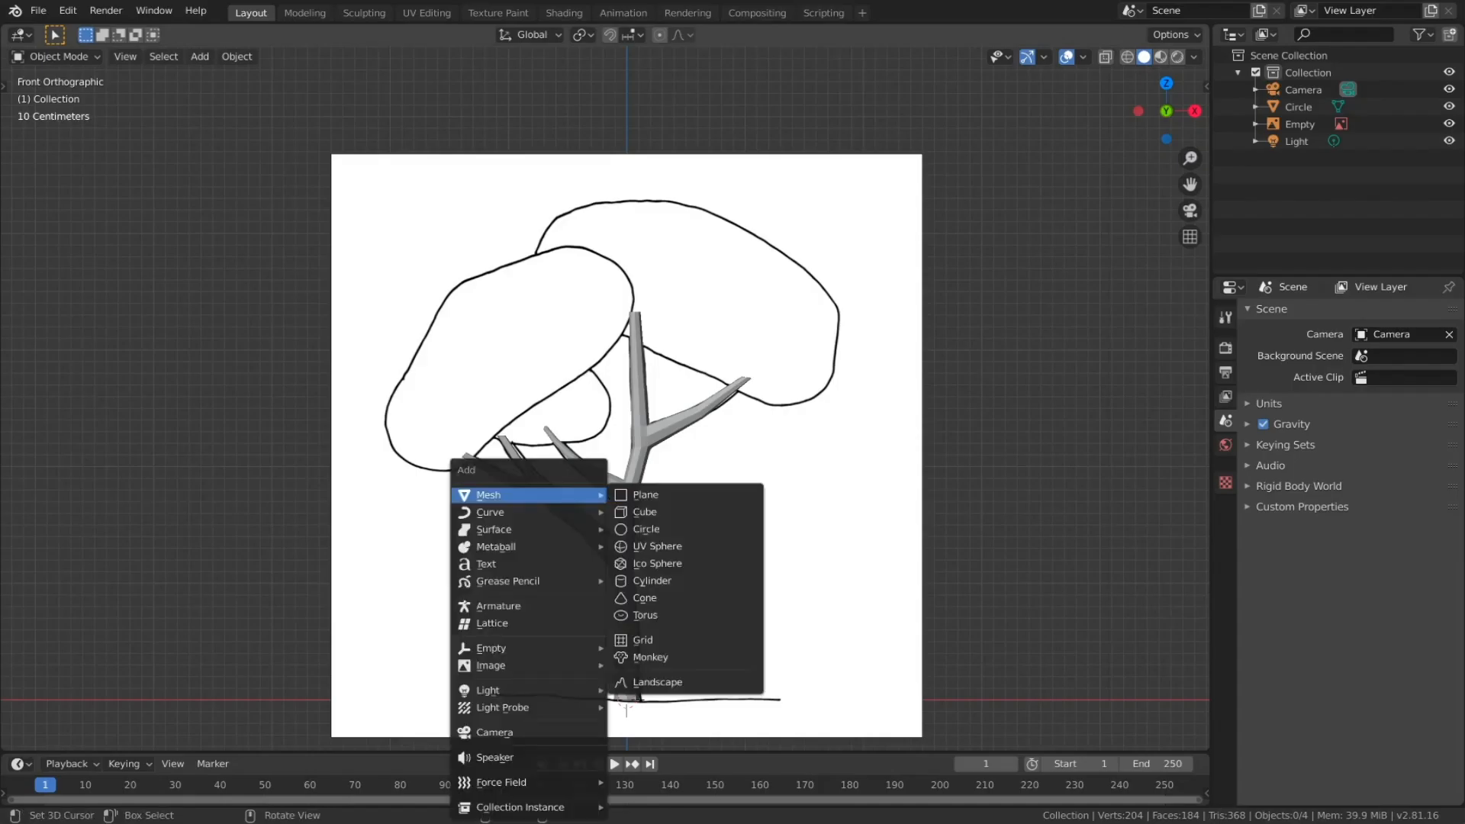
mouse_move(534, 494)
click(645, 512)
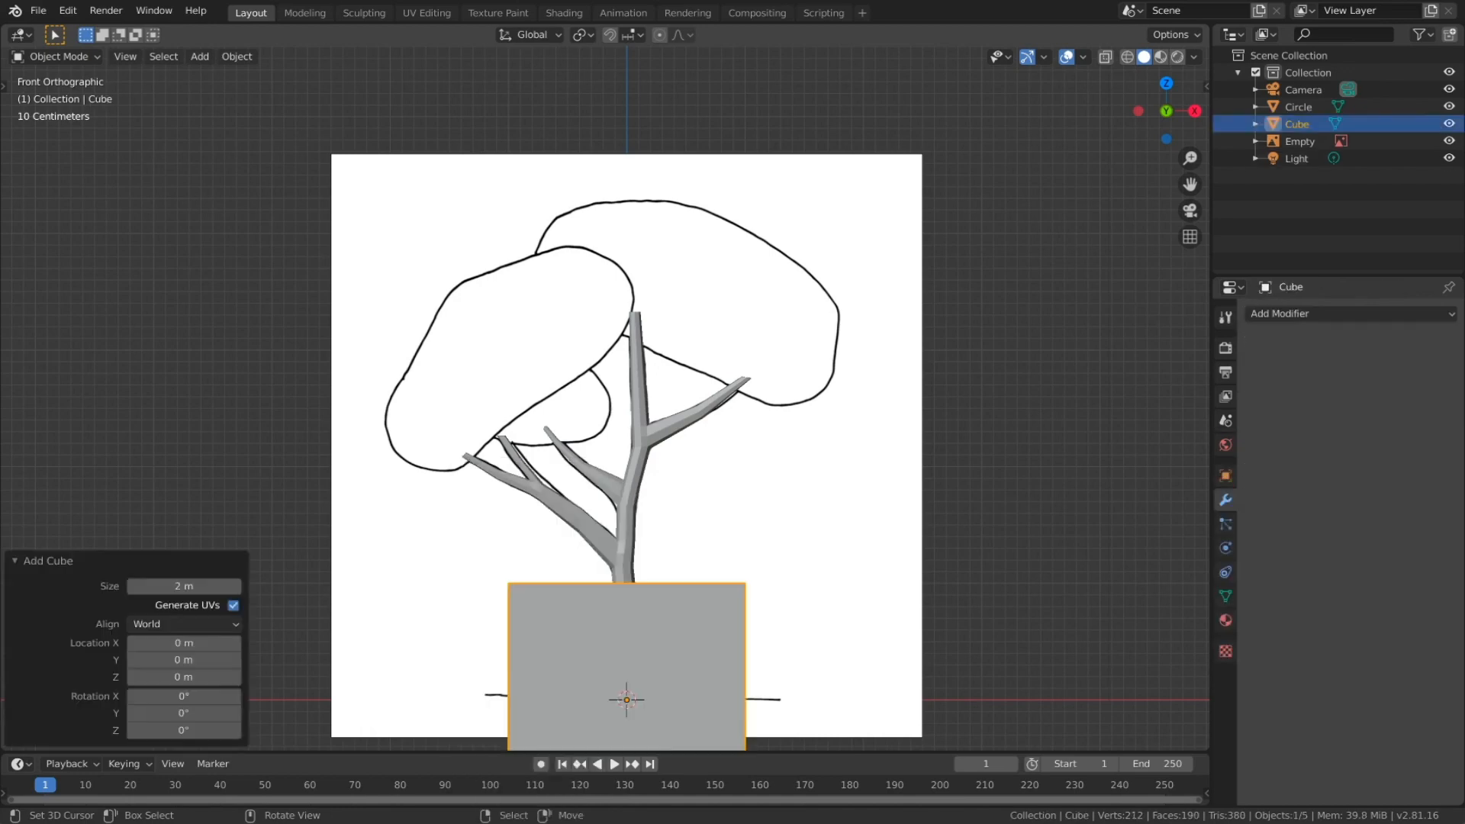
key(g)
key(z)
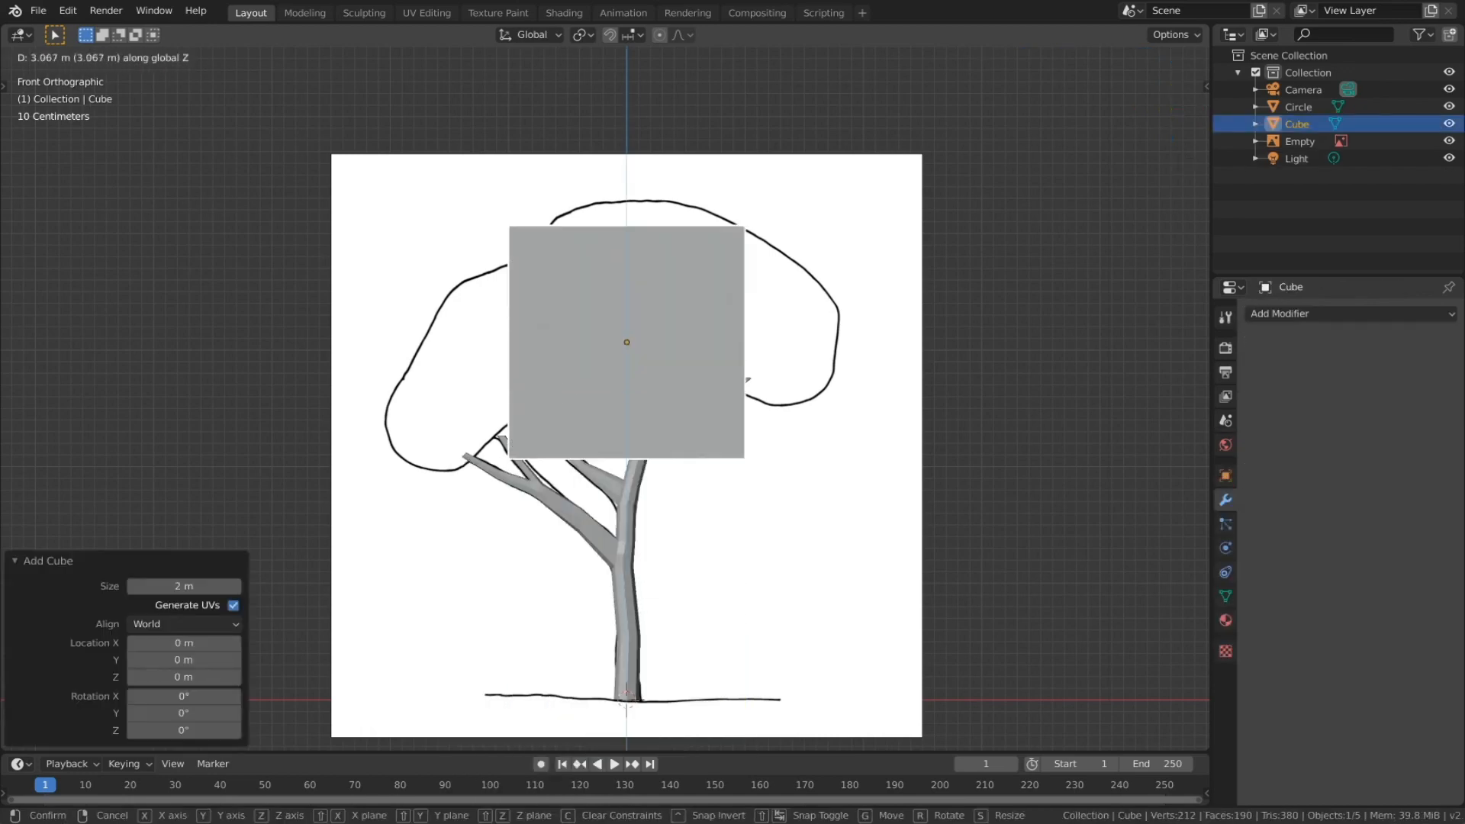
key(Return)
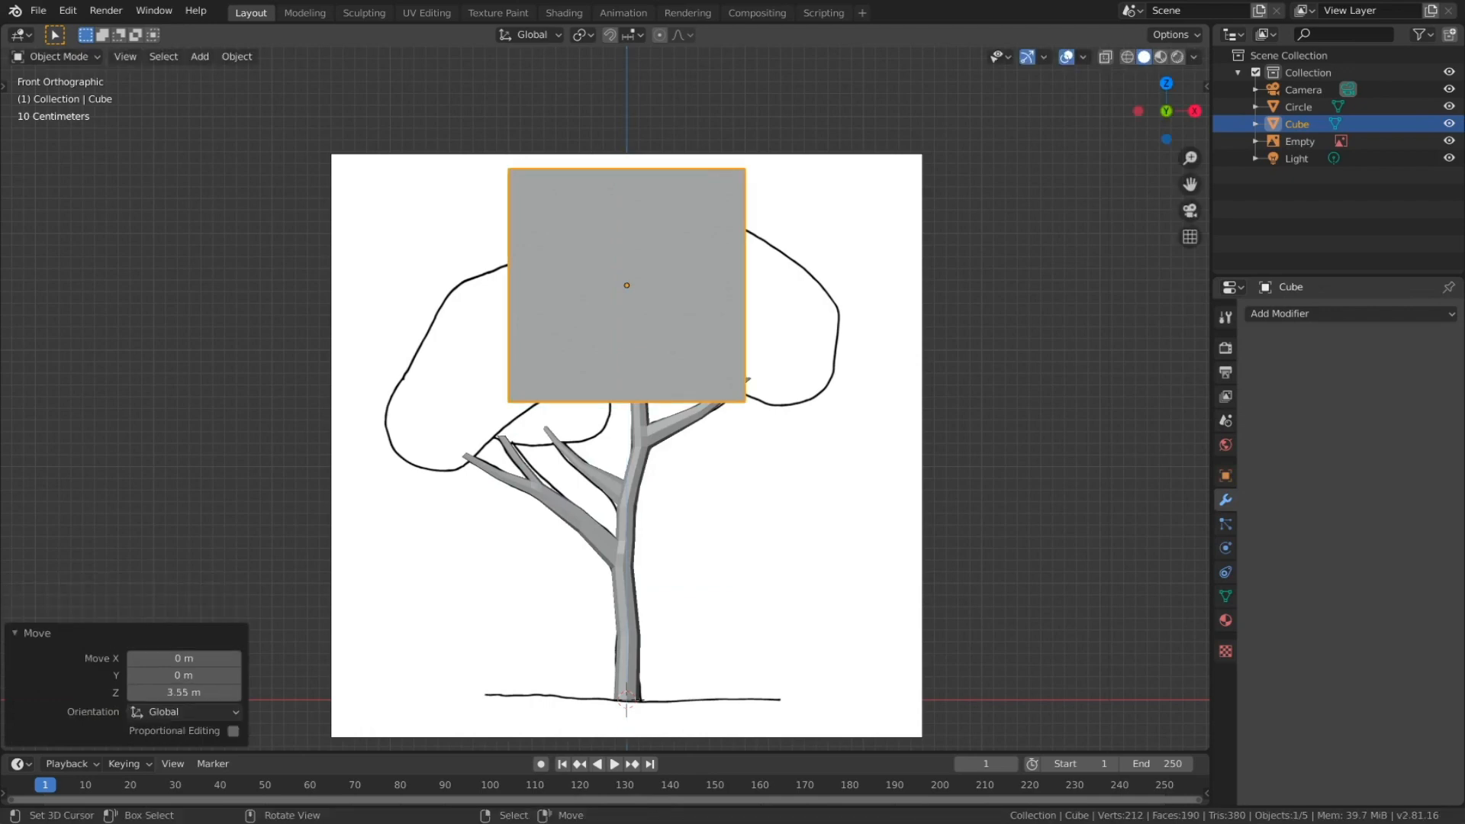
Step: Scale the foliage cube uniformly to 0.776 and stretch it by 1.689 on X
key(s)
key(Return)
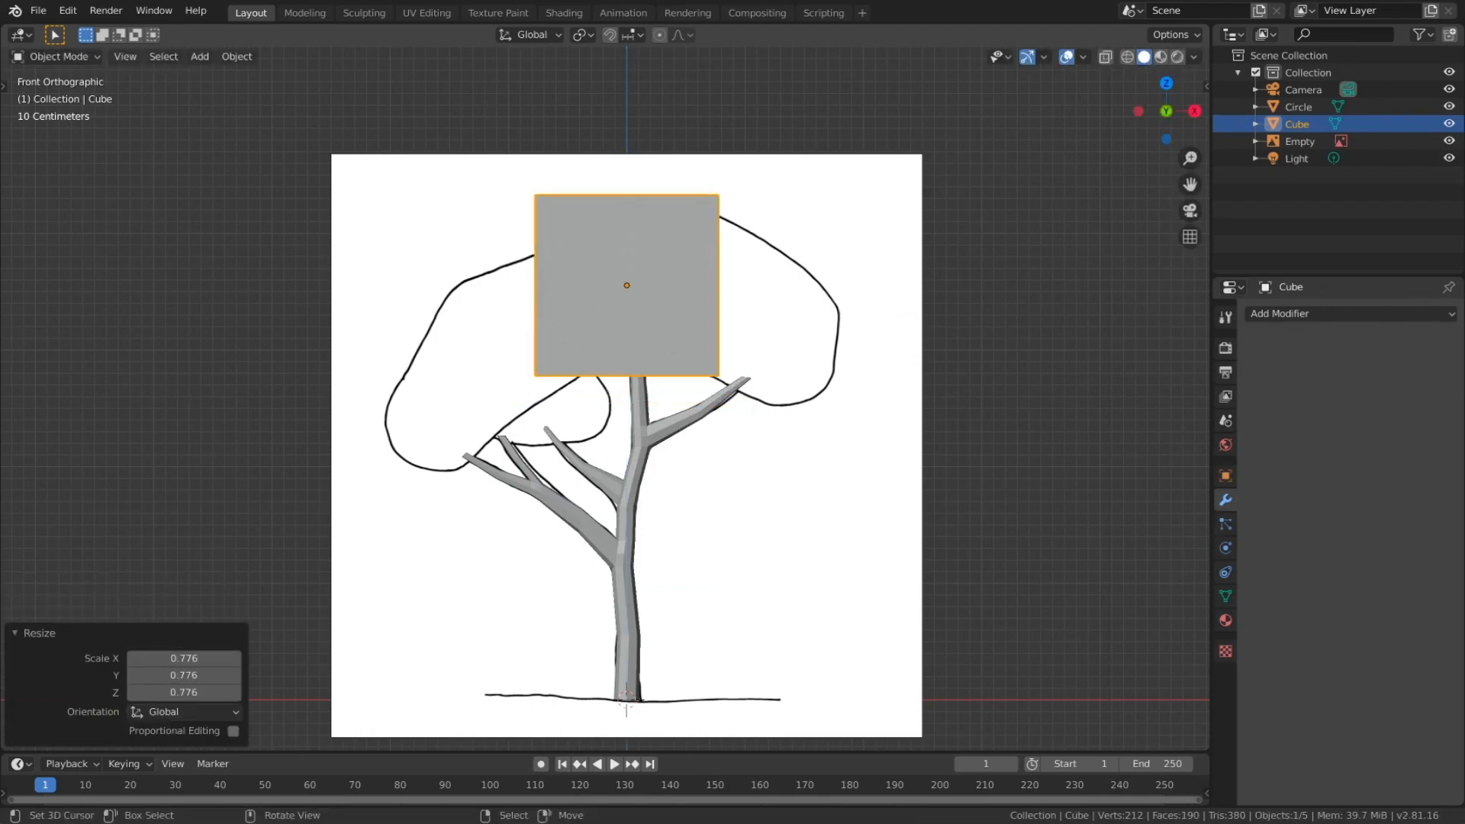
key(s)
key(x)
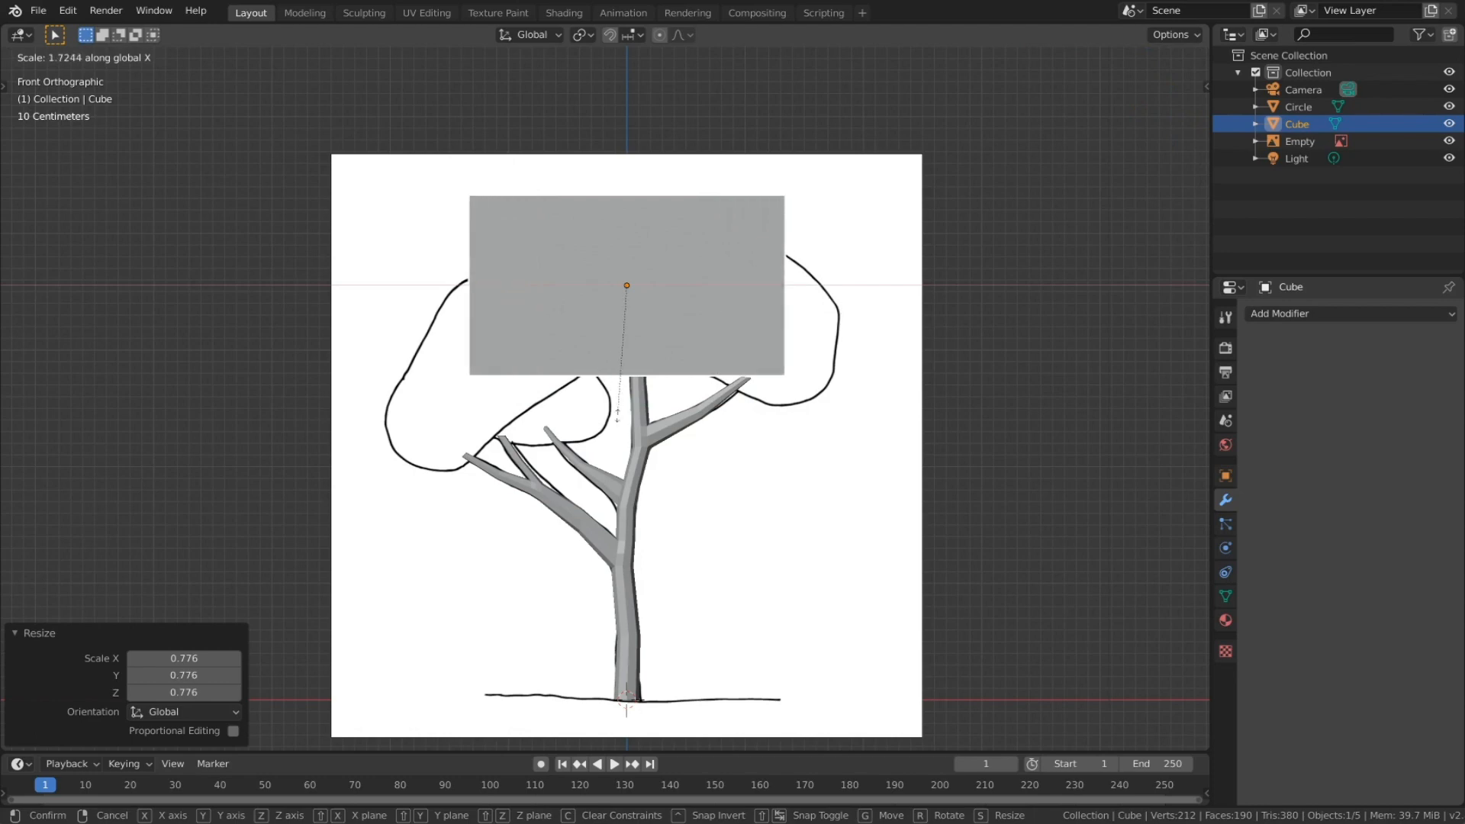
key(Return)
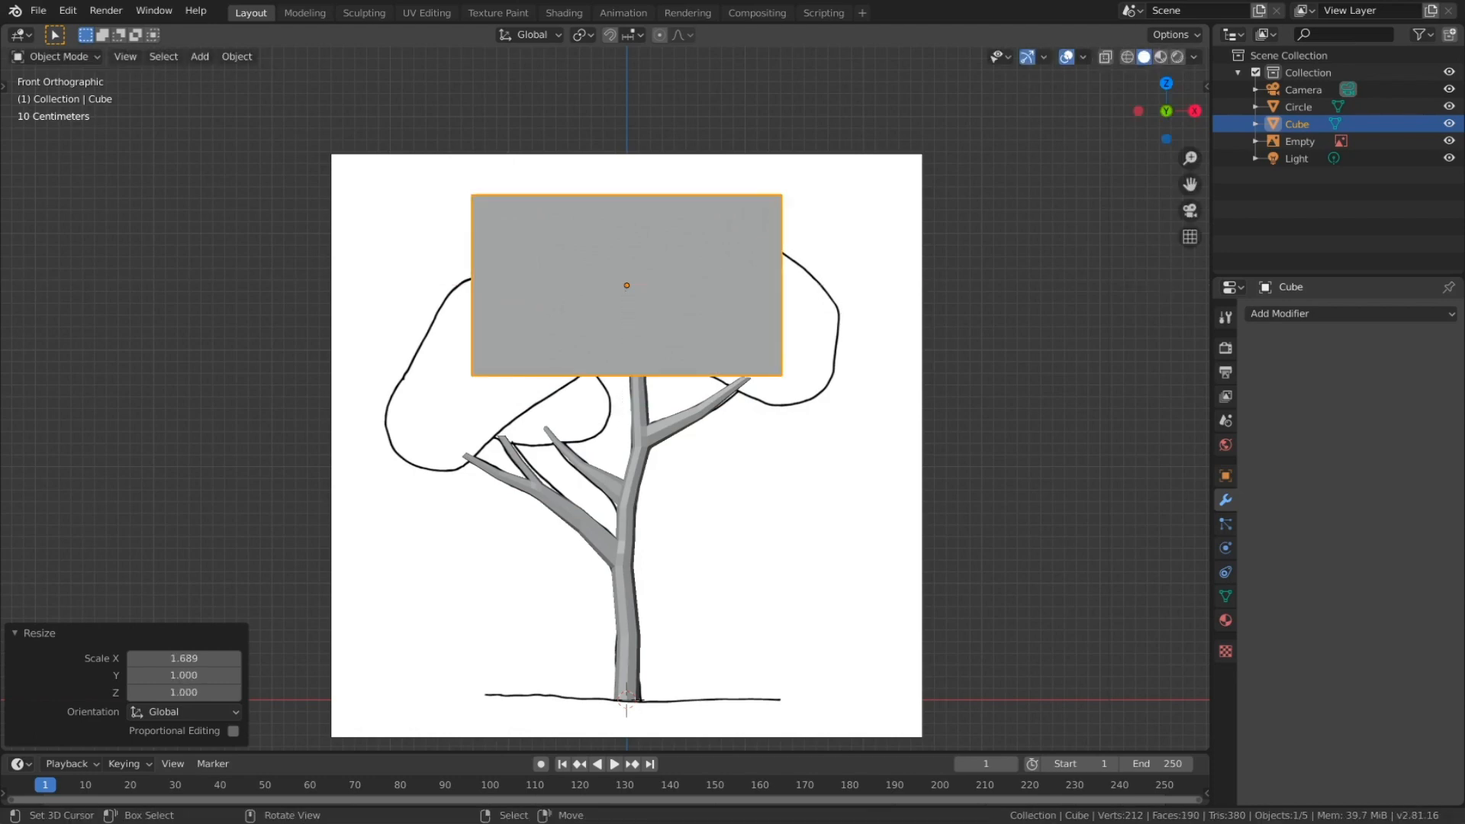
Step: Turn off proportional editing and add one centred vertical loop cut to the foliage cube, returning to Object Mode
key(Tab)
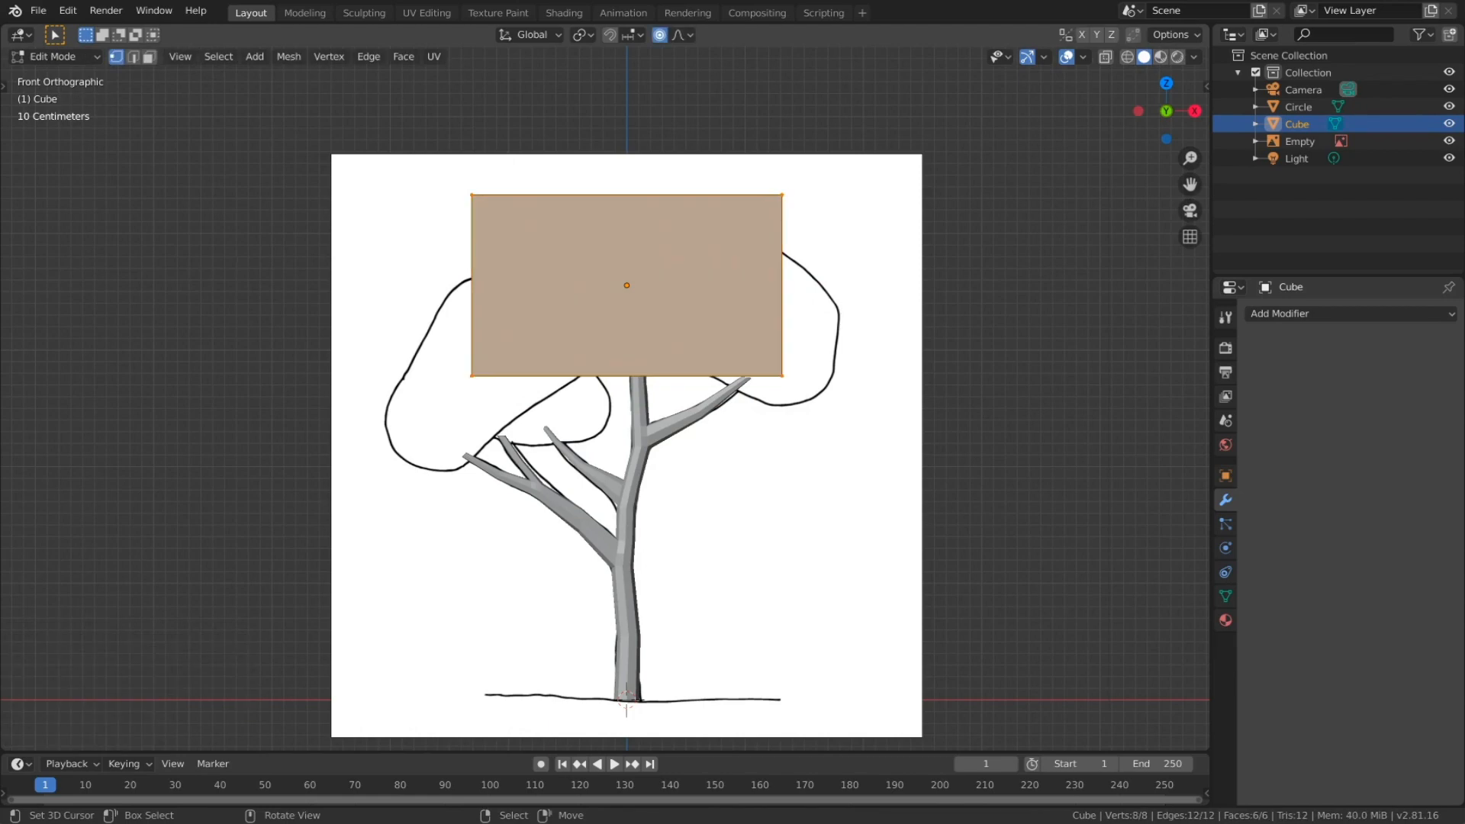
key(o)
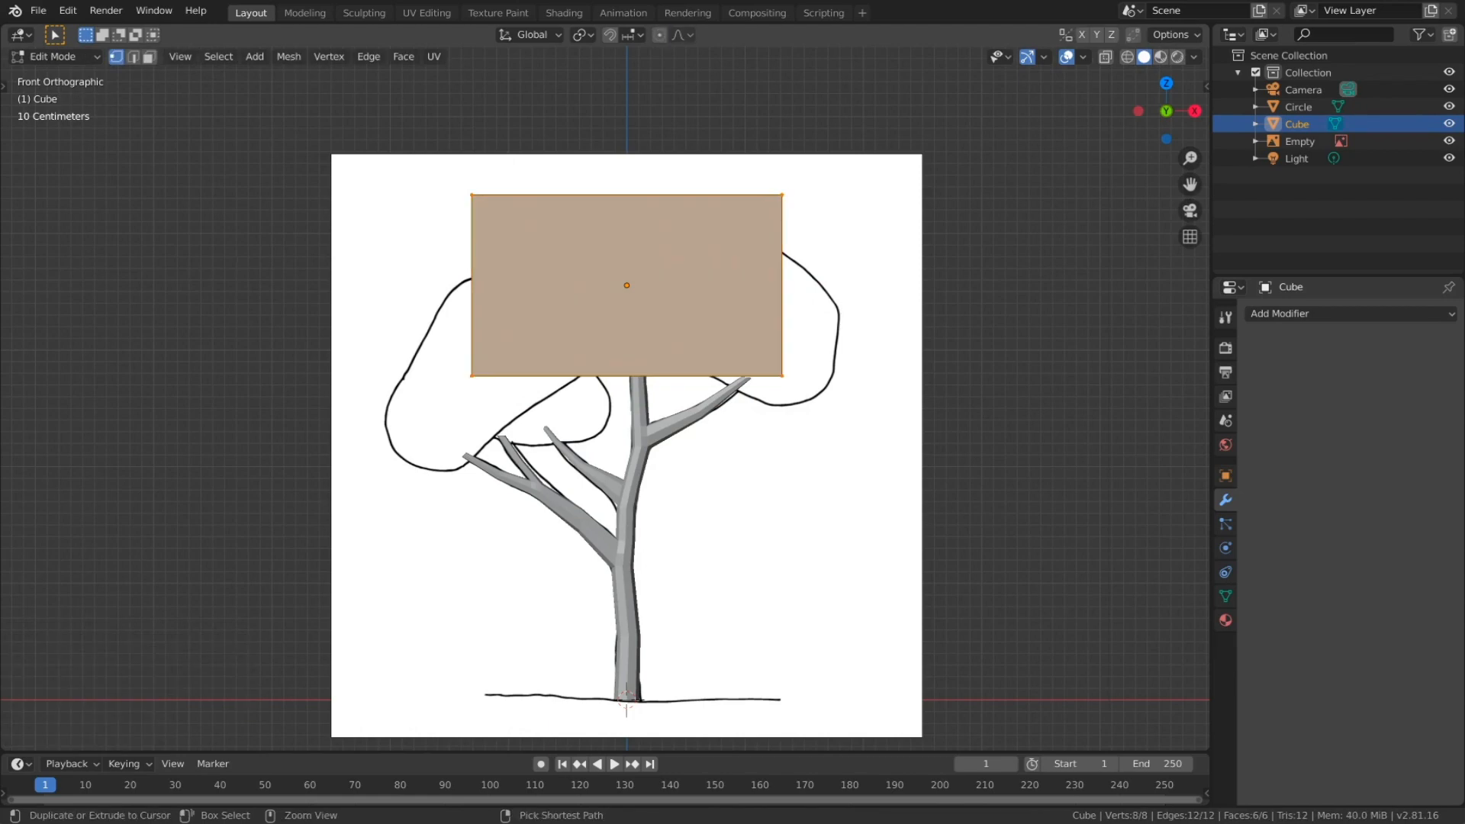
key(ctrl+r)
click(627, 200)
right_click(627, 200)
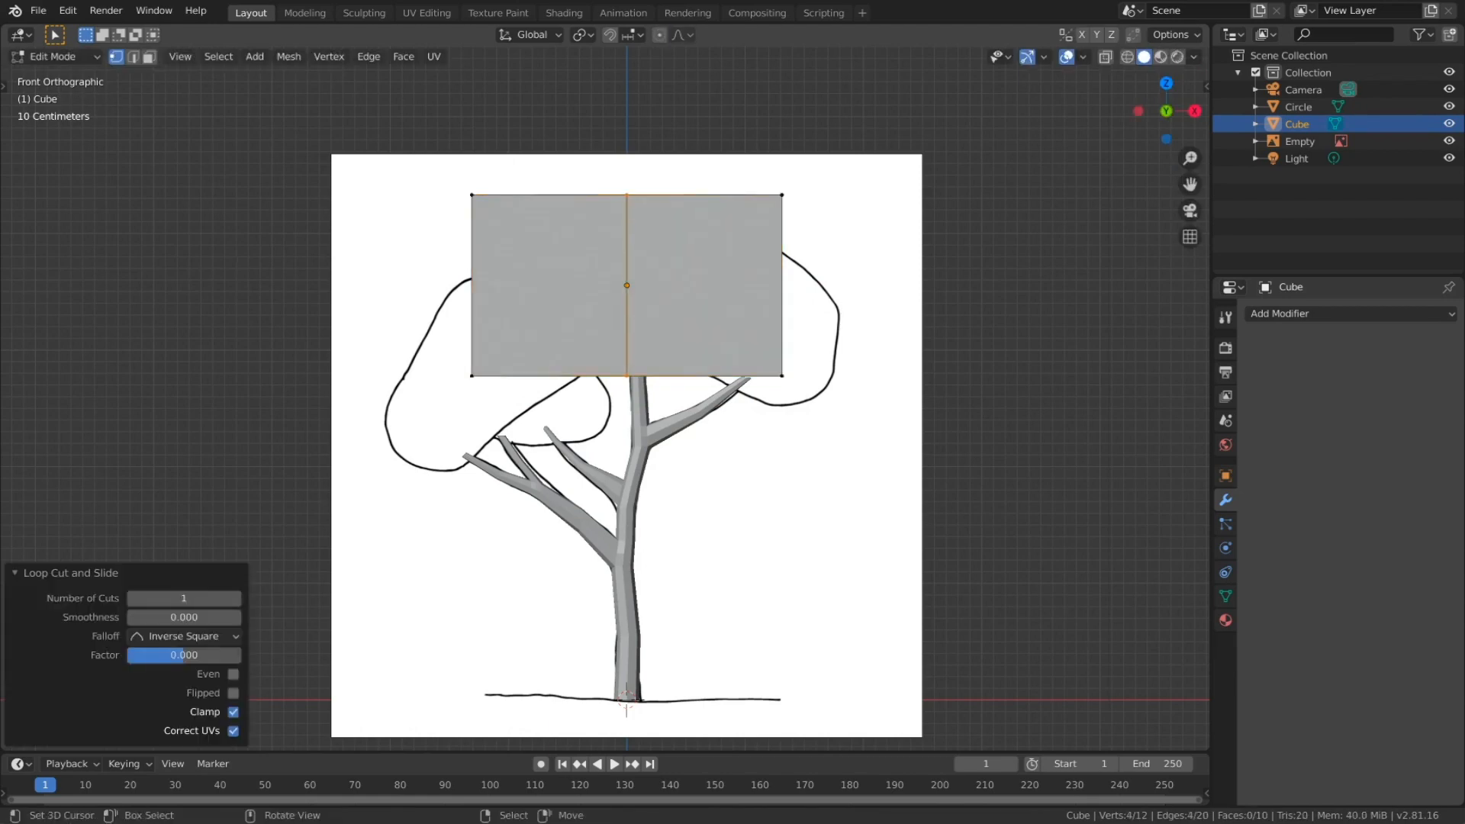
key(alt+a)
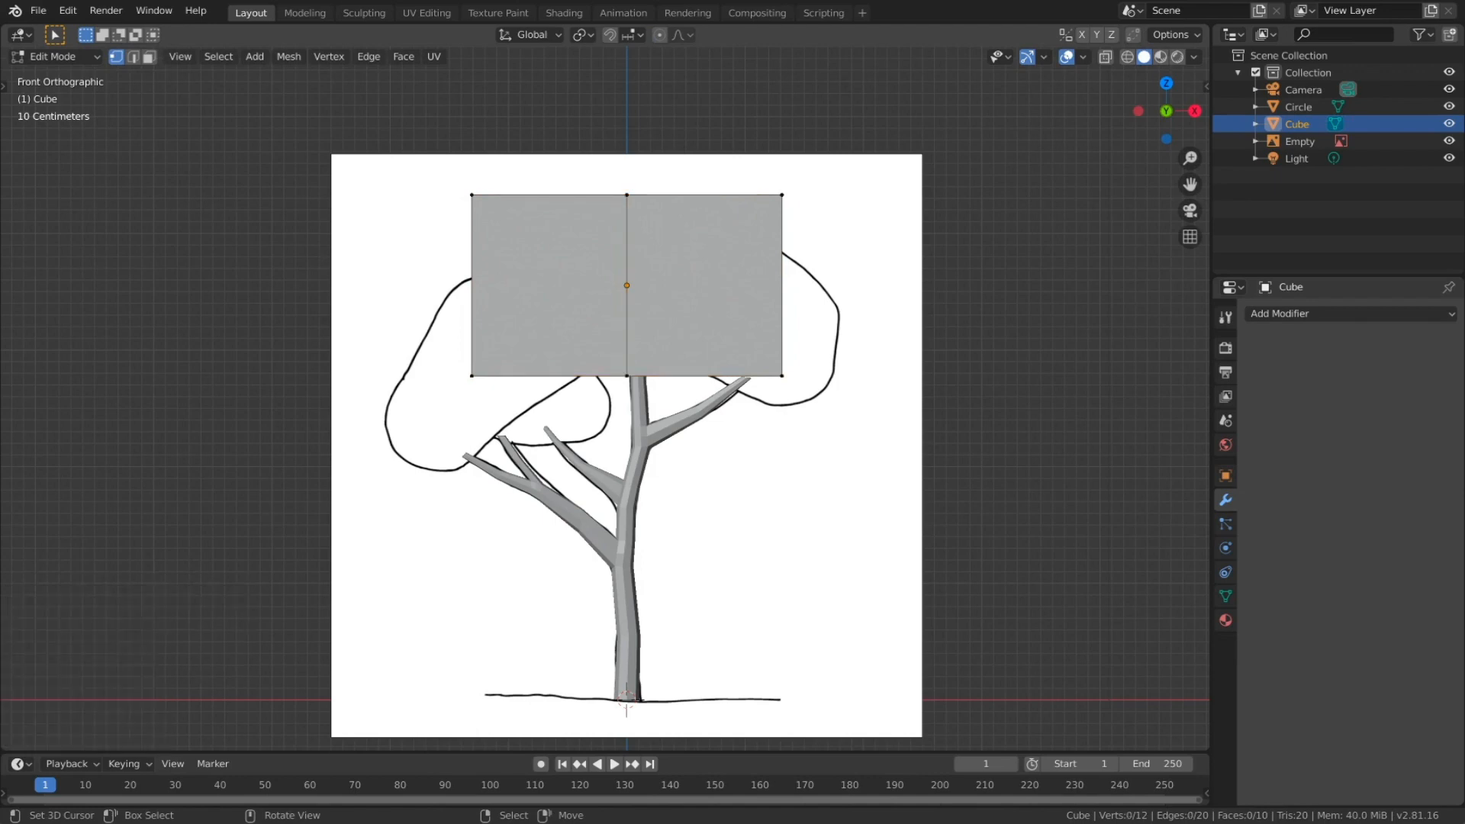
key(Tab)
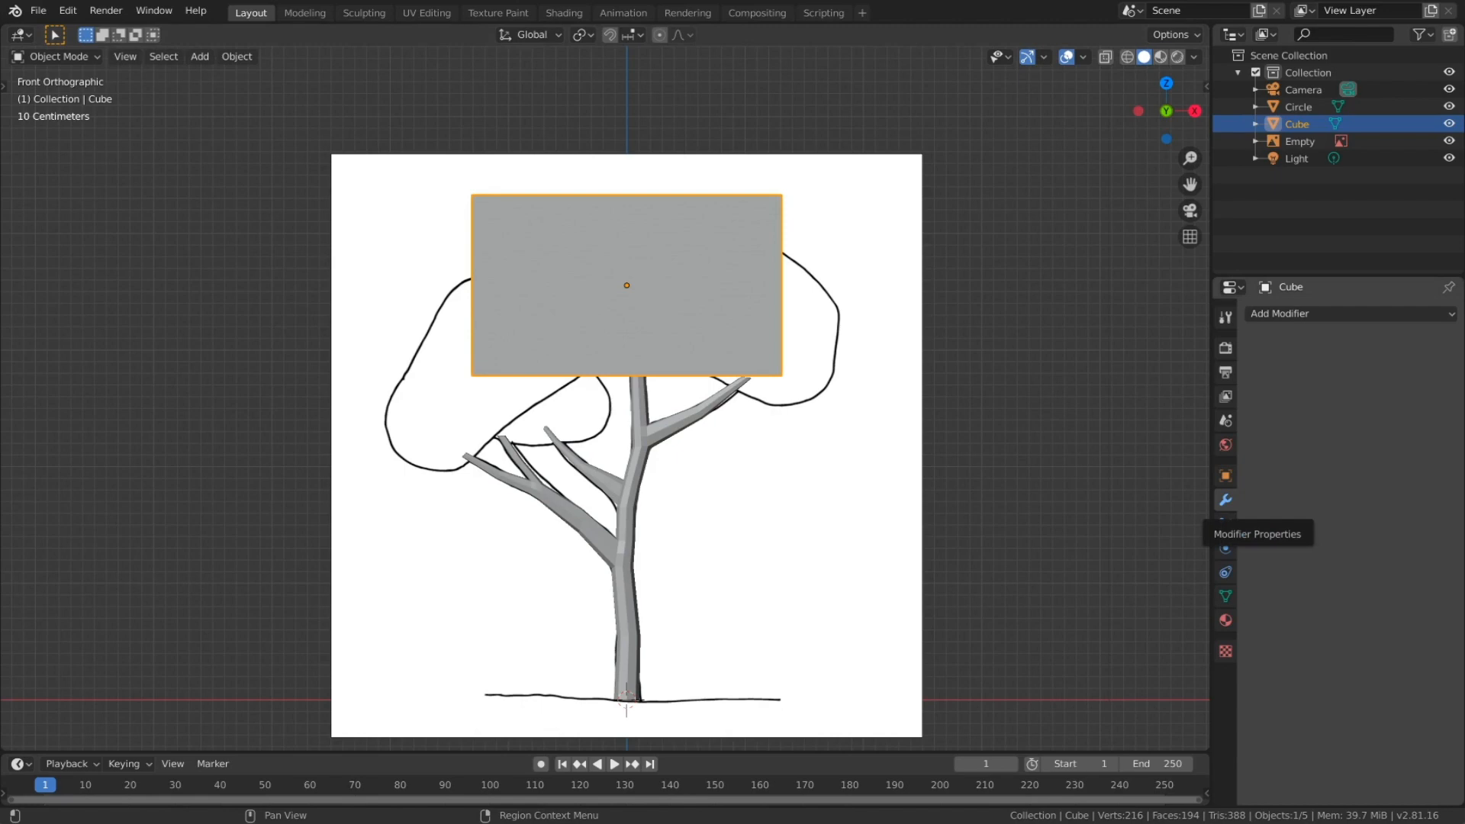
Step: Add a Subdivision Surface modifier to the foliage cube with 3 viewport subdivisions
click(1290, 313)
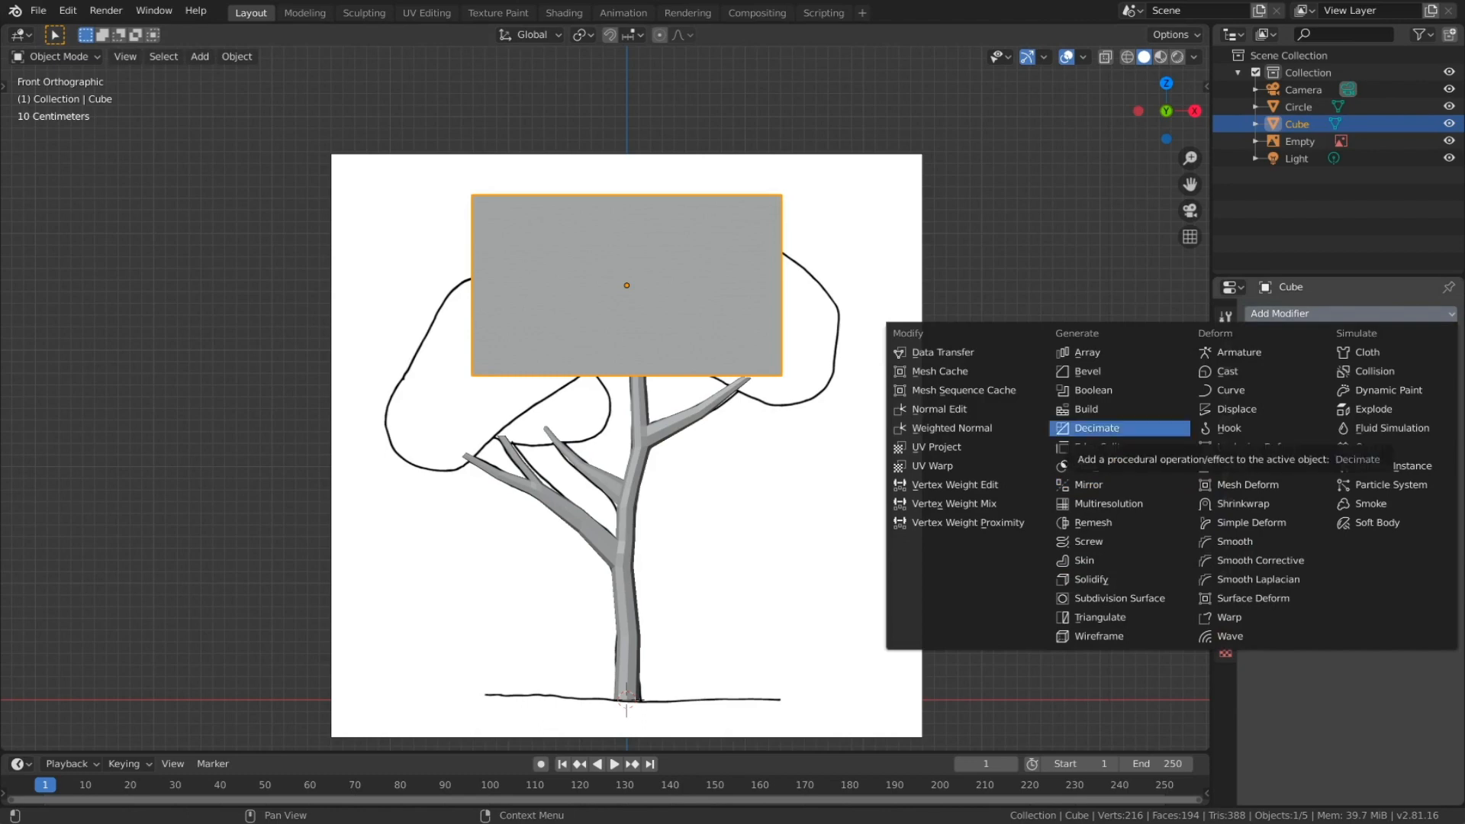
click(1119, 599)
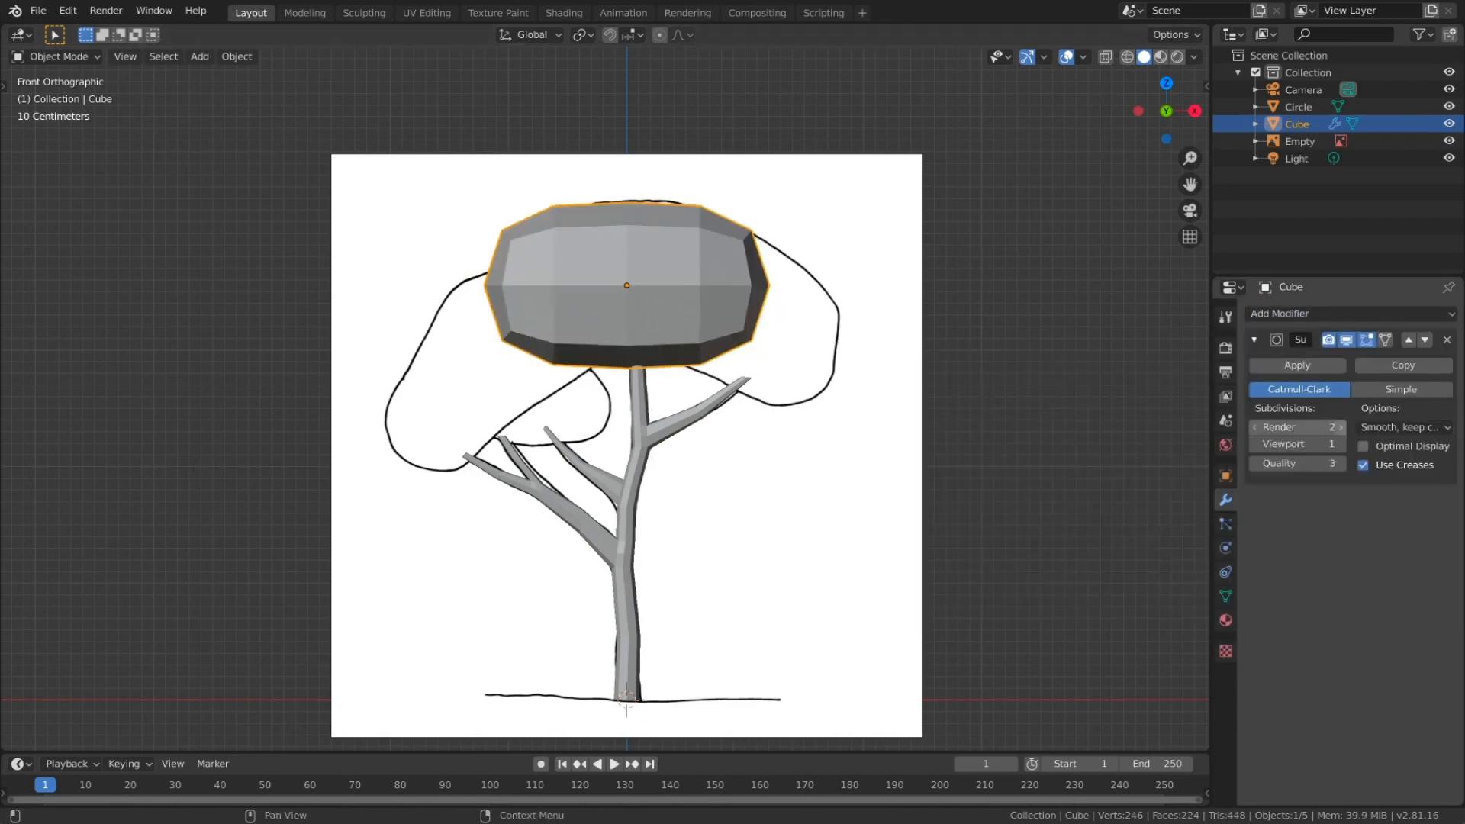
click(1339, 444)
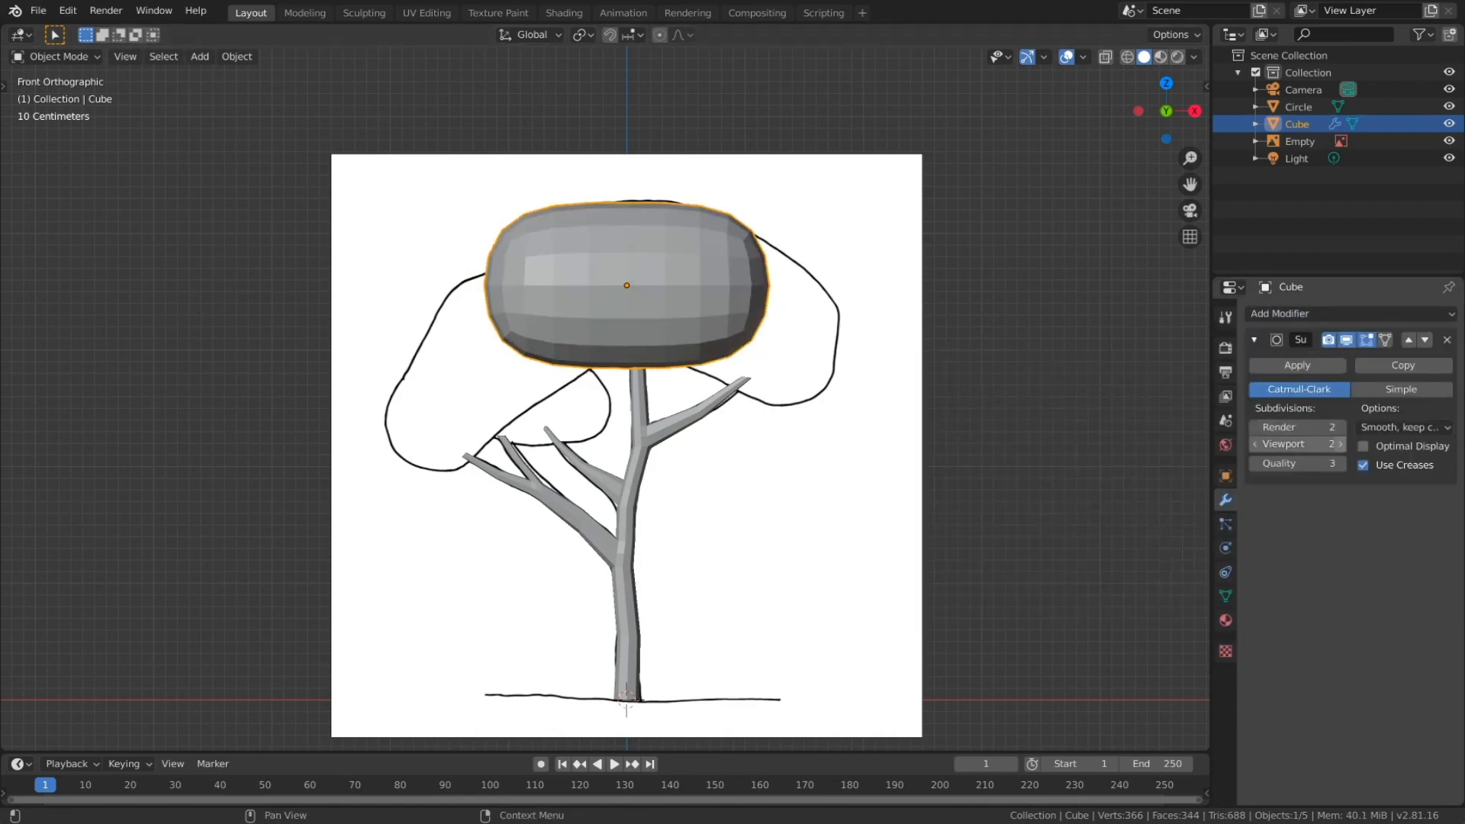
click(1340, 443)
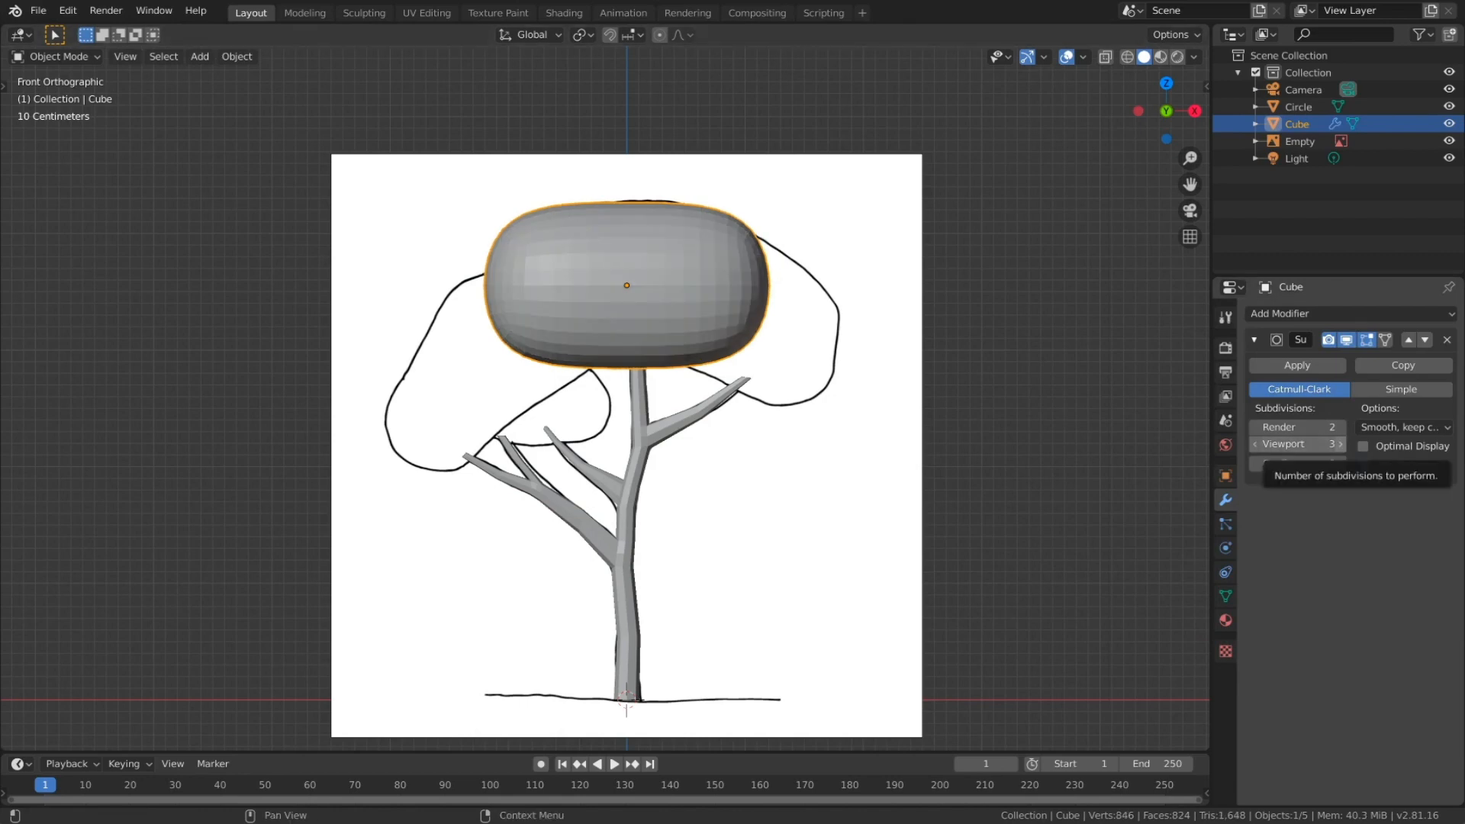
Step: Add a Decimate modifier to the foliage in Un-Subdivide mode with 3 iterations
click(1297, 313)
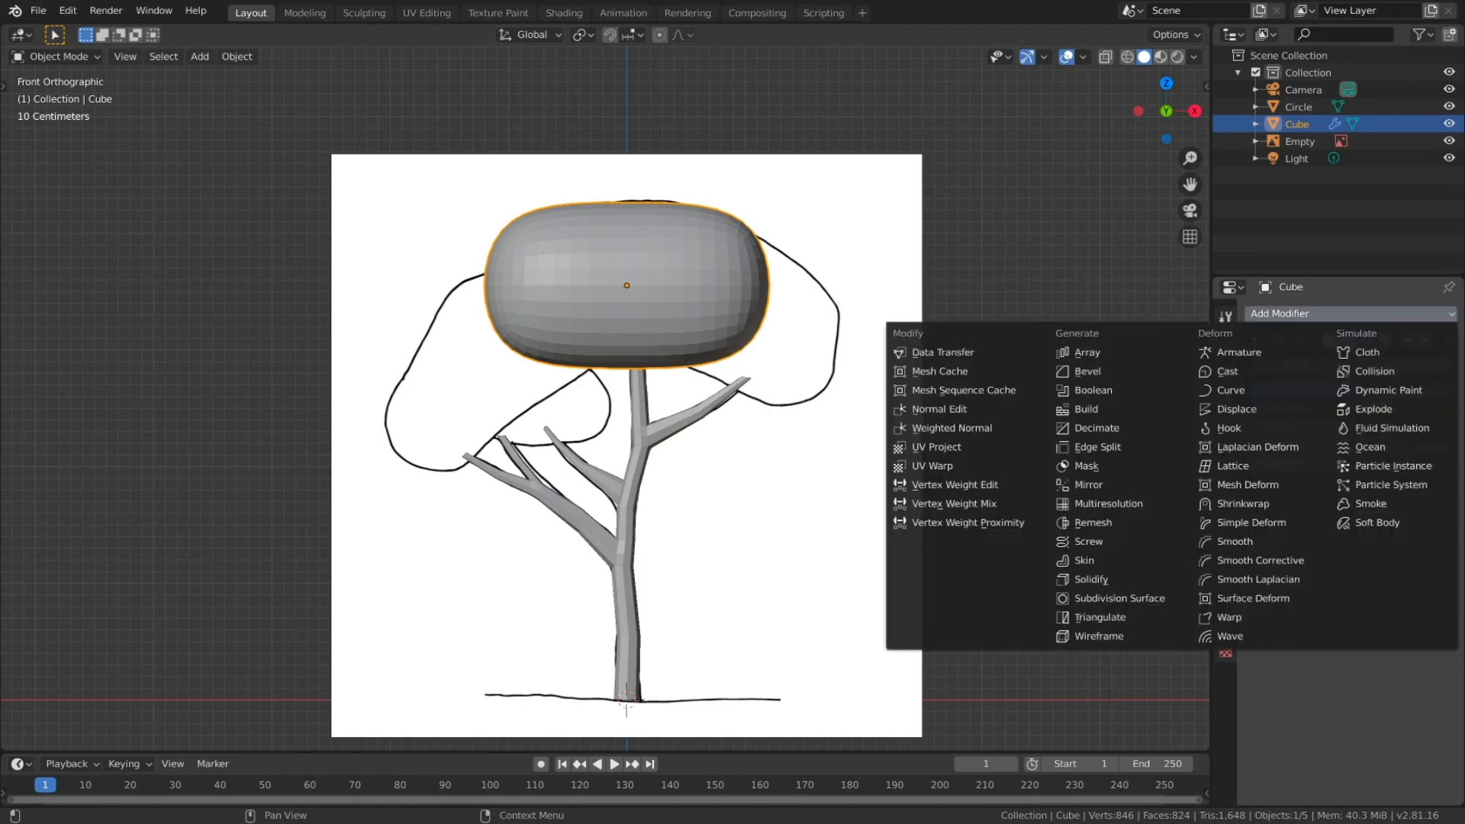
click(1096, 428)
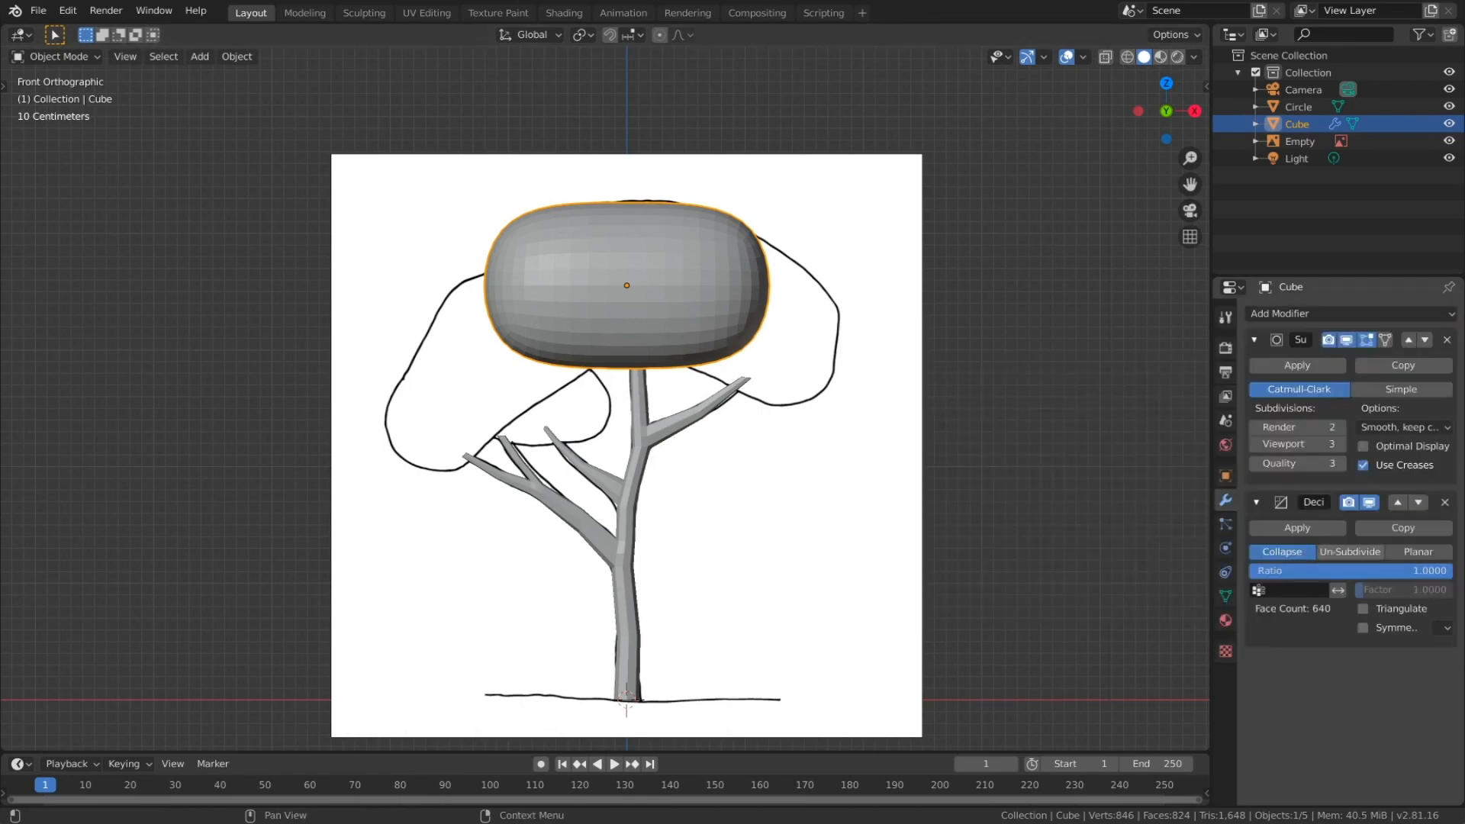
click(1350, 552)
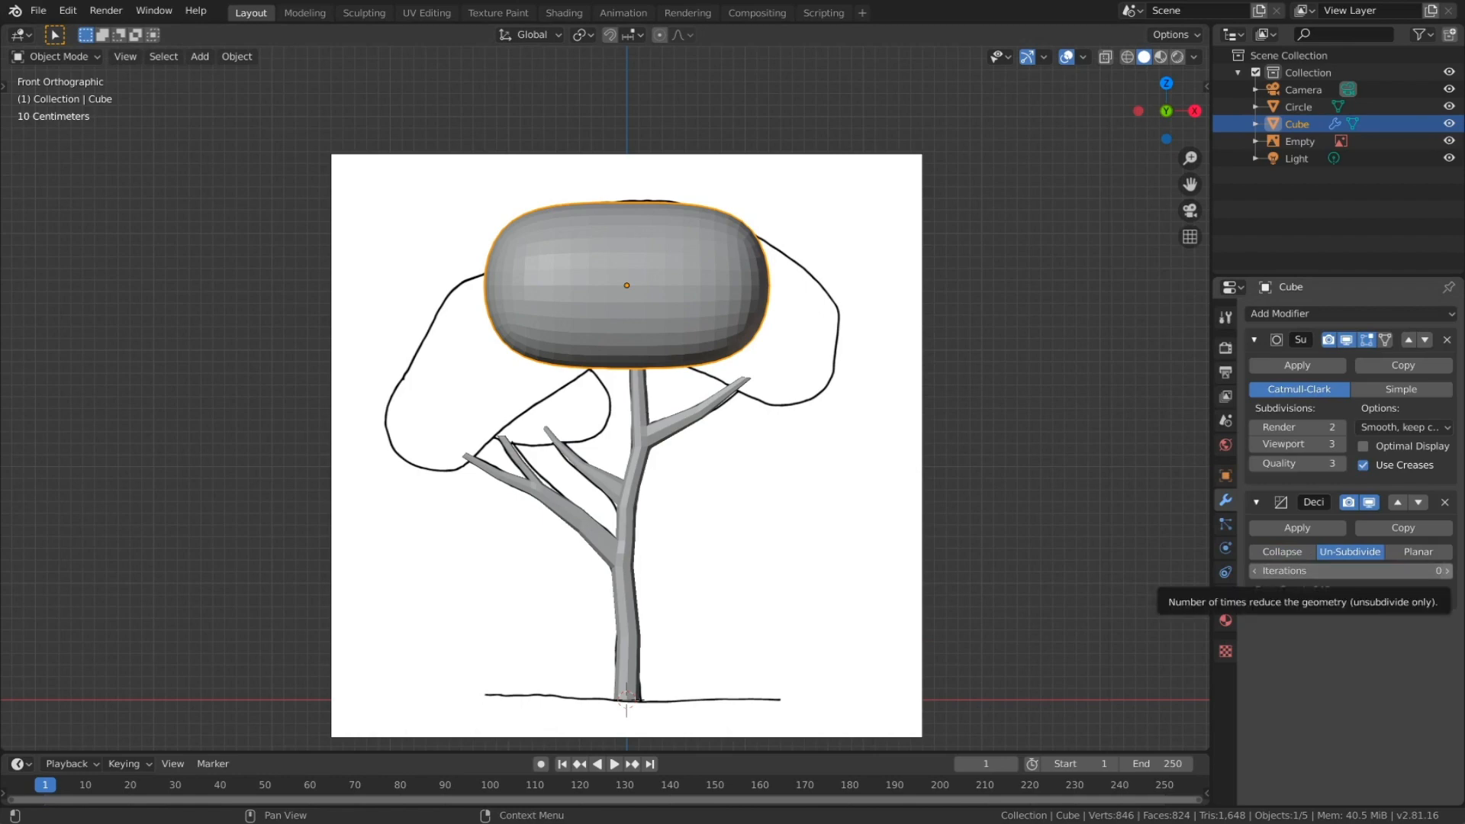
click(1444, 571)
click(1446, 570)
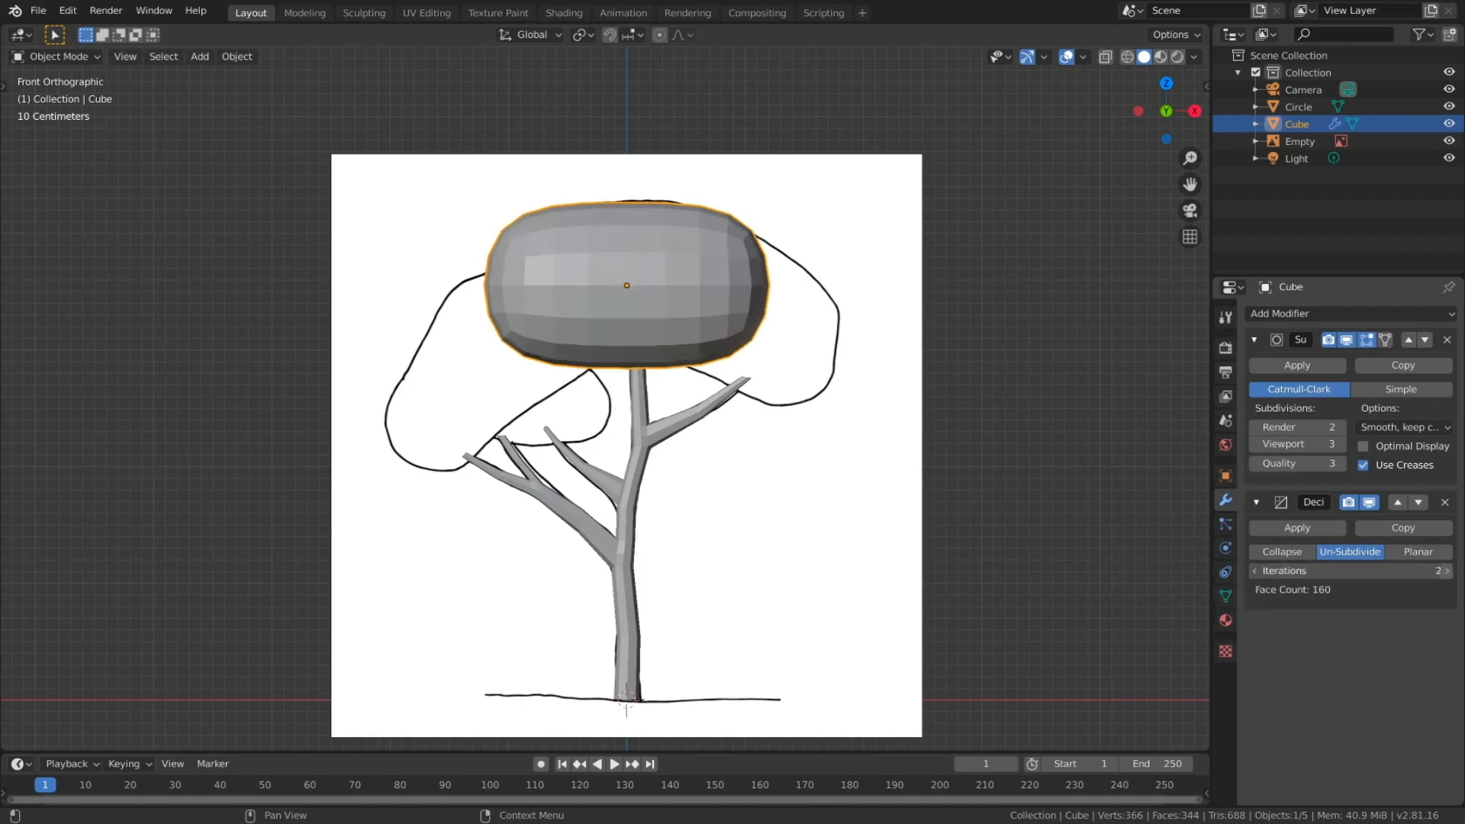
click(1446, 571)
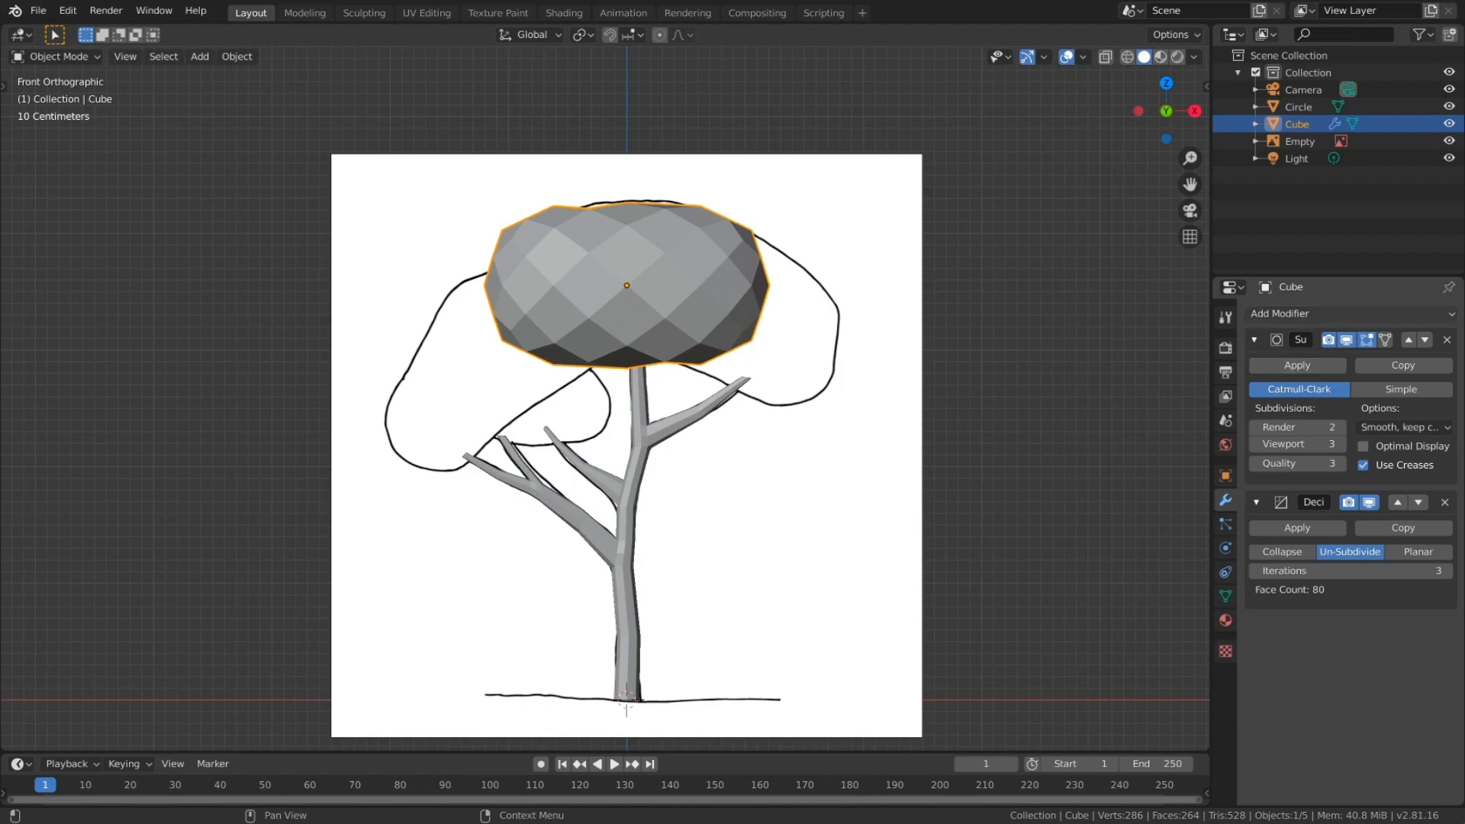
Step: Add a second Decimate modifier to the foliage in Collapse mode with a ratio of 0.7
click(1312, 314)
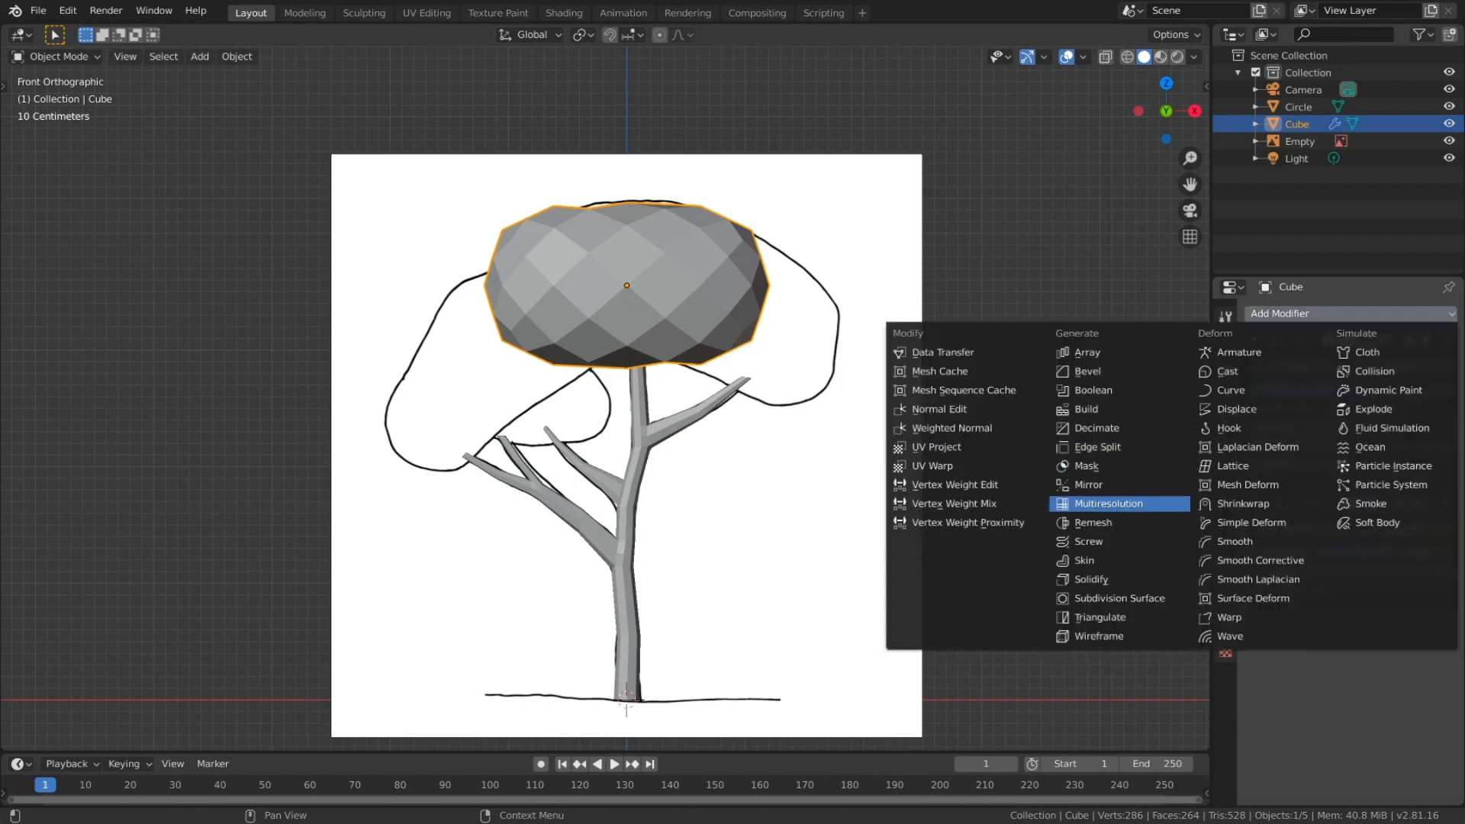
click(1096, 428)
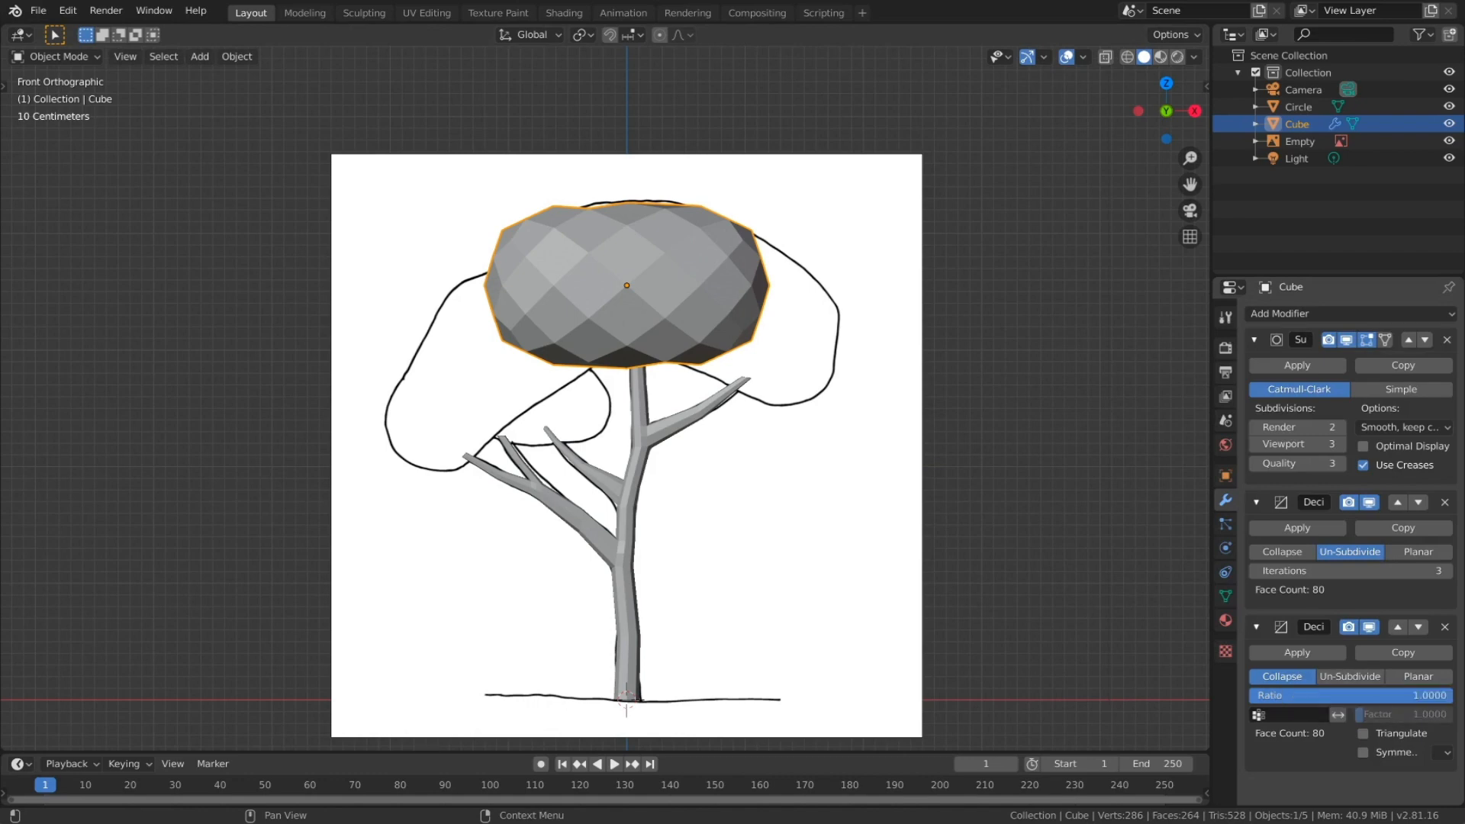
click(1297, 695)
key(BackSpace)
key(BackSpace)
key(BackSpace)
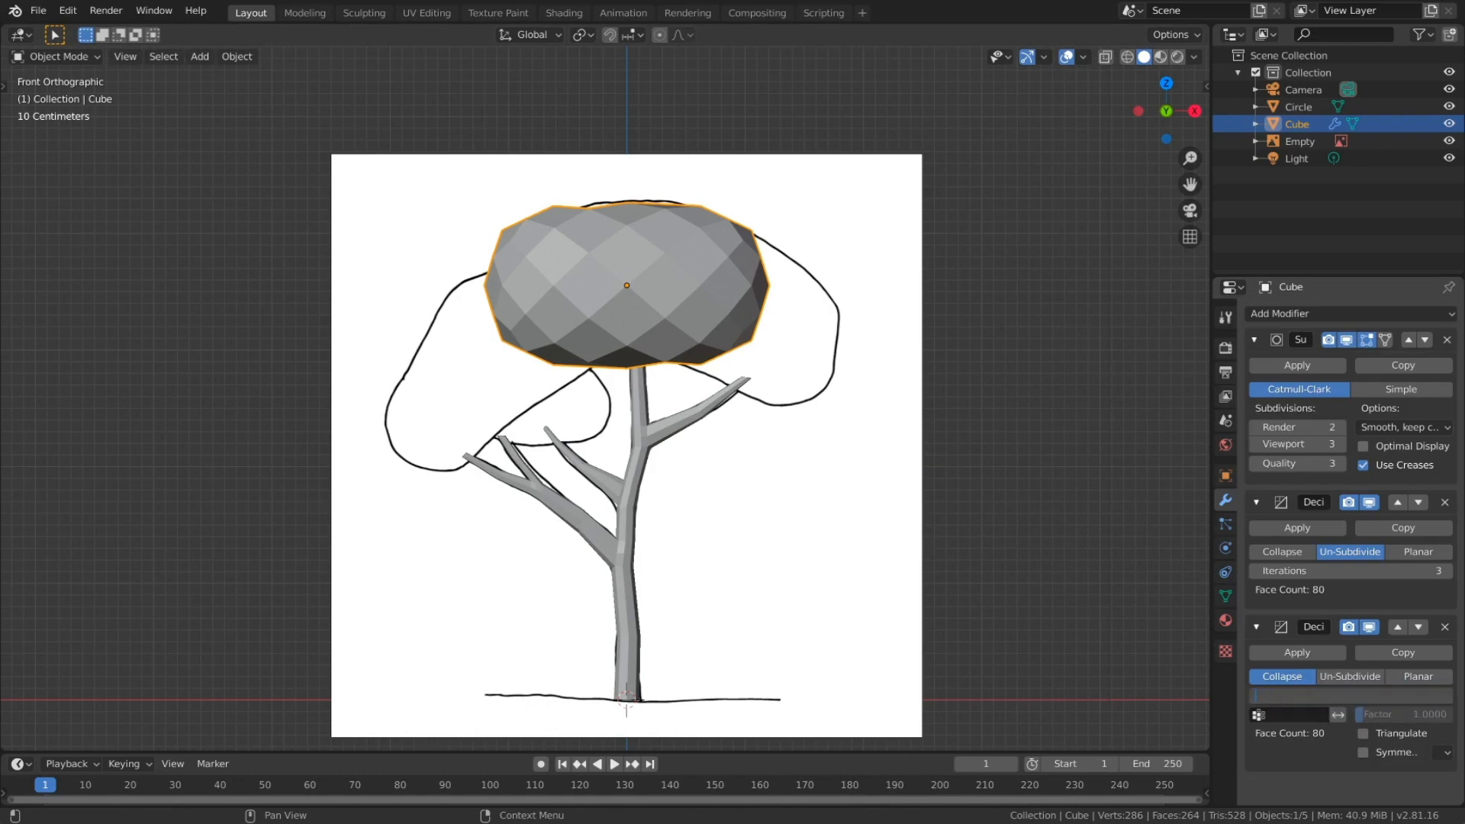
text(0.7)
key(Return)
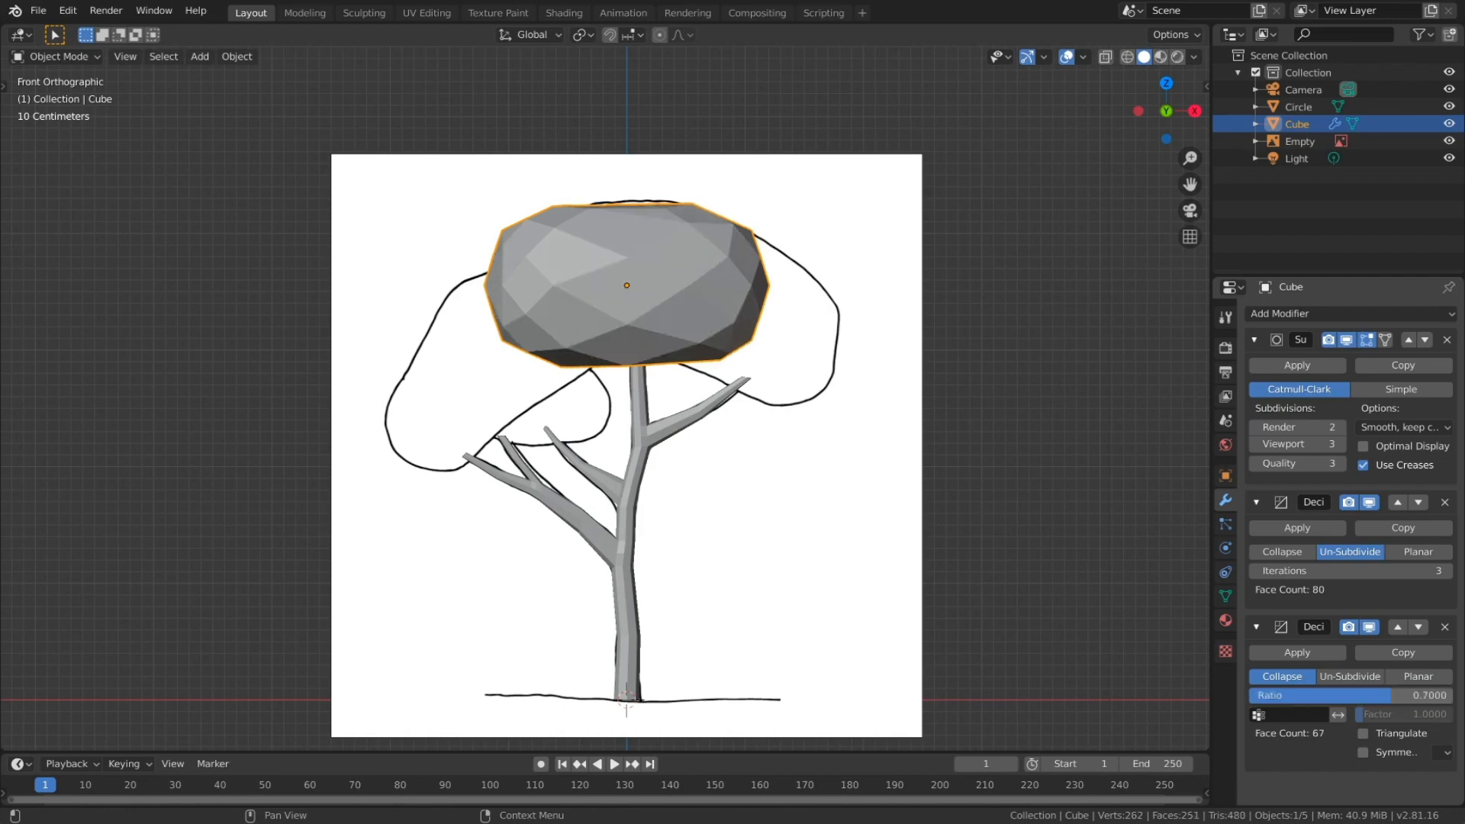
Step: Set the second Decimate modifier's collapse ratio to 0.6
middle_drag(824, 367, 446, 428)
key(KP_1)
double_click(1417, 695)
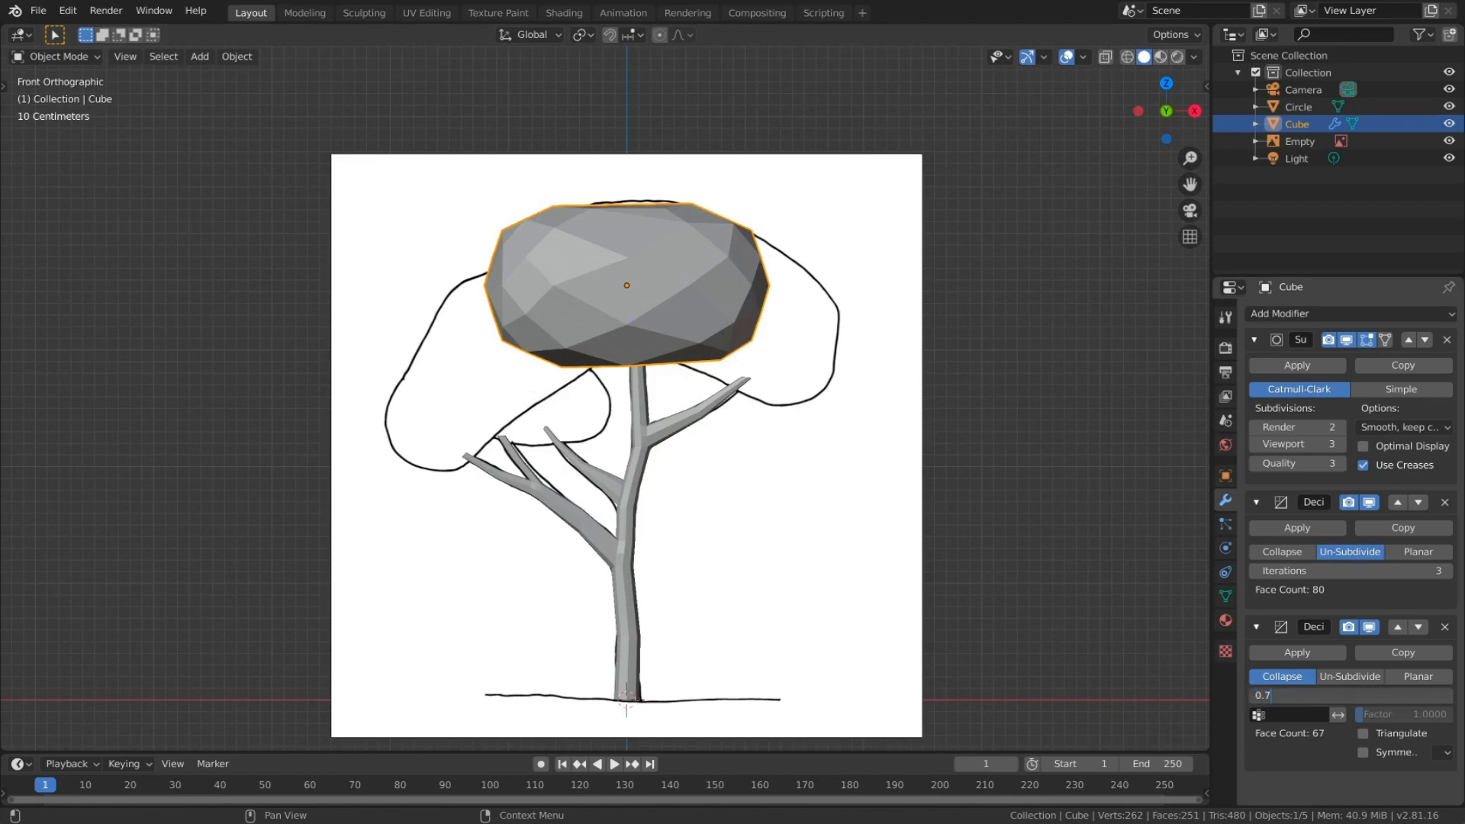
key(BackSpace)
text(6)
key(Return)
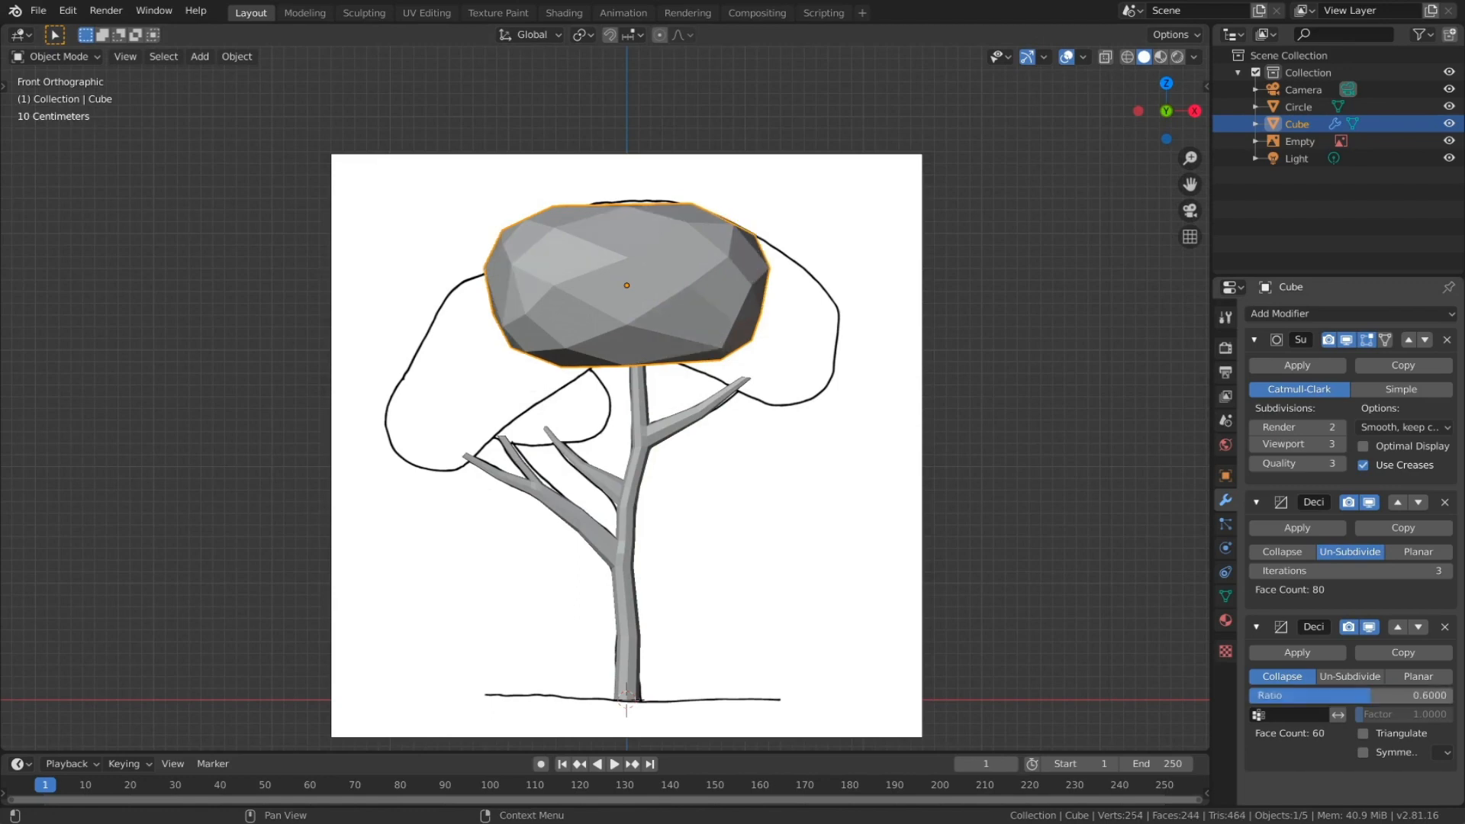
Step: Apply the Subdivision Surface and both Decimate modifiers to the foliage and show the resulting mesh in Edit Mode
key(Tab)
key(Tab)
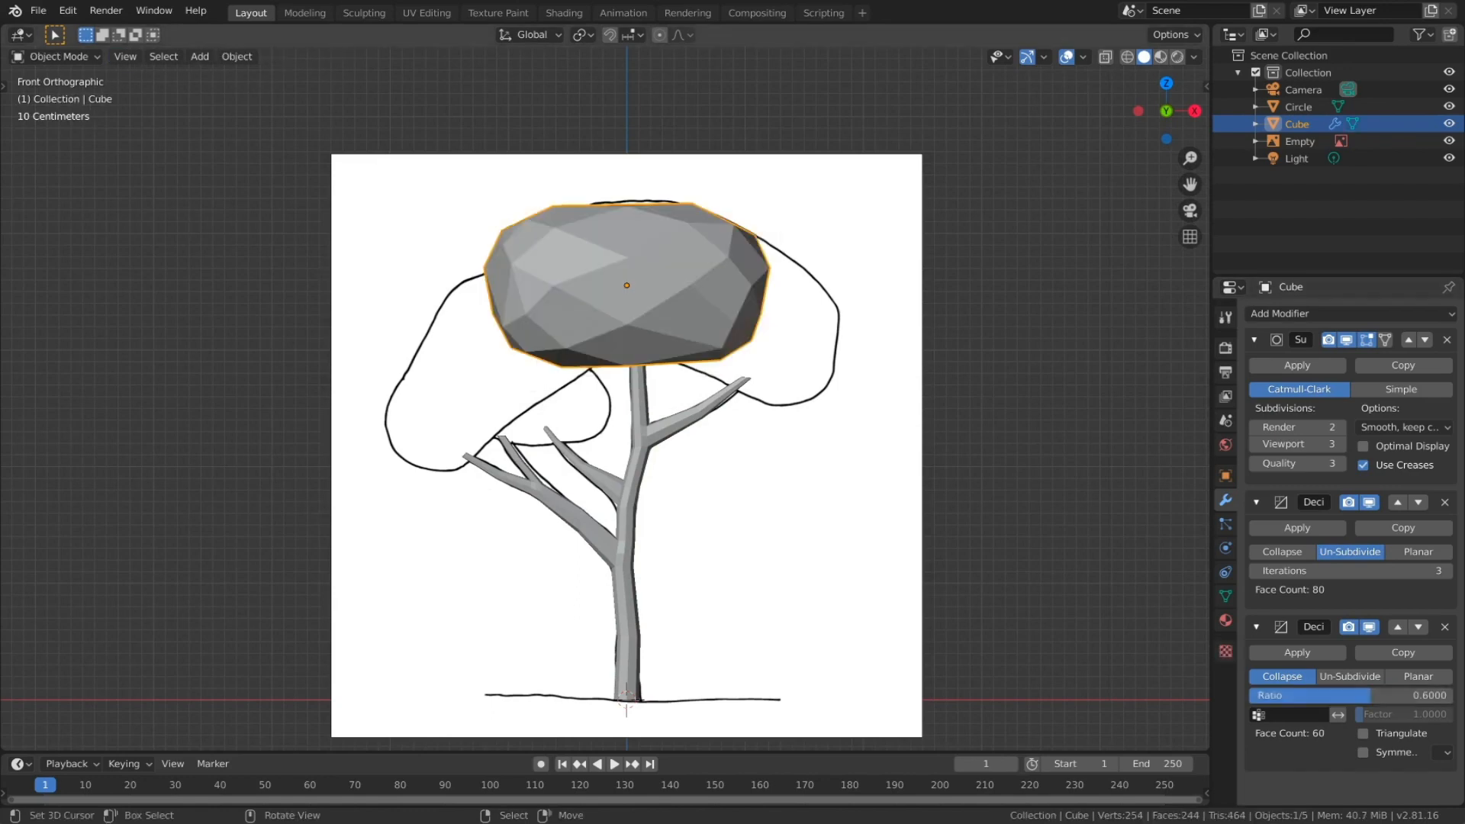
key(Tab)
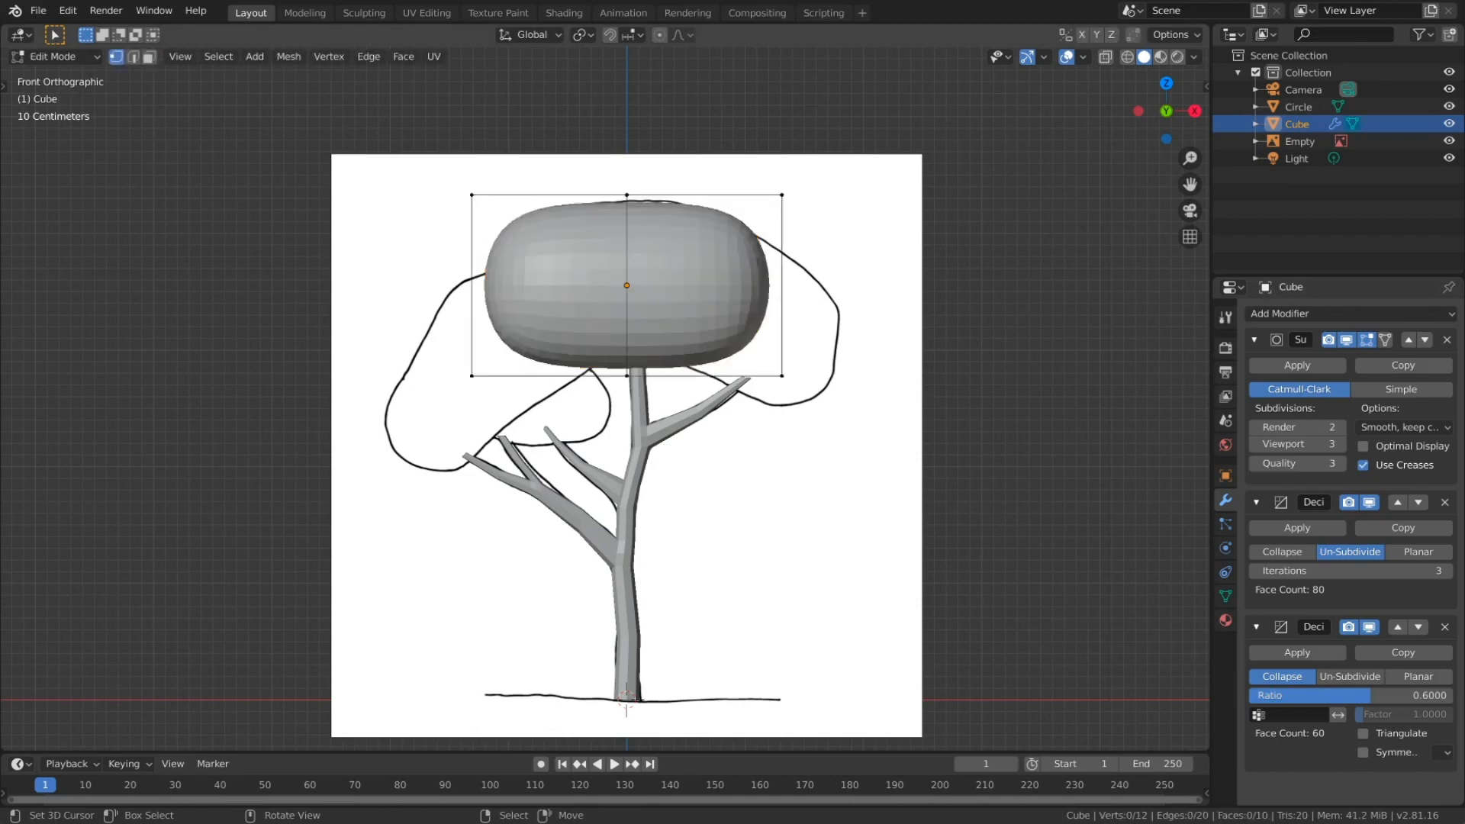
middle_drag(626, 412, 578, 450)
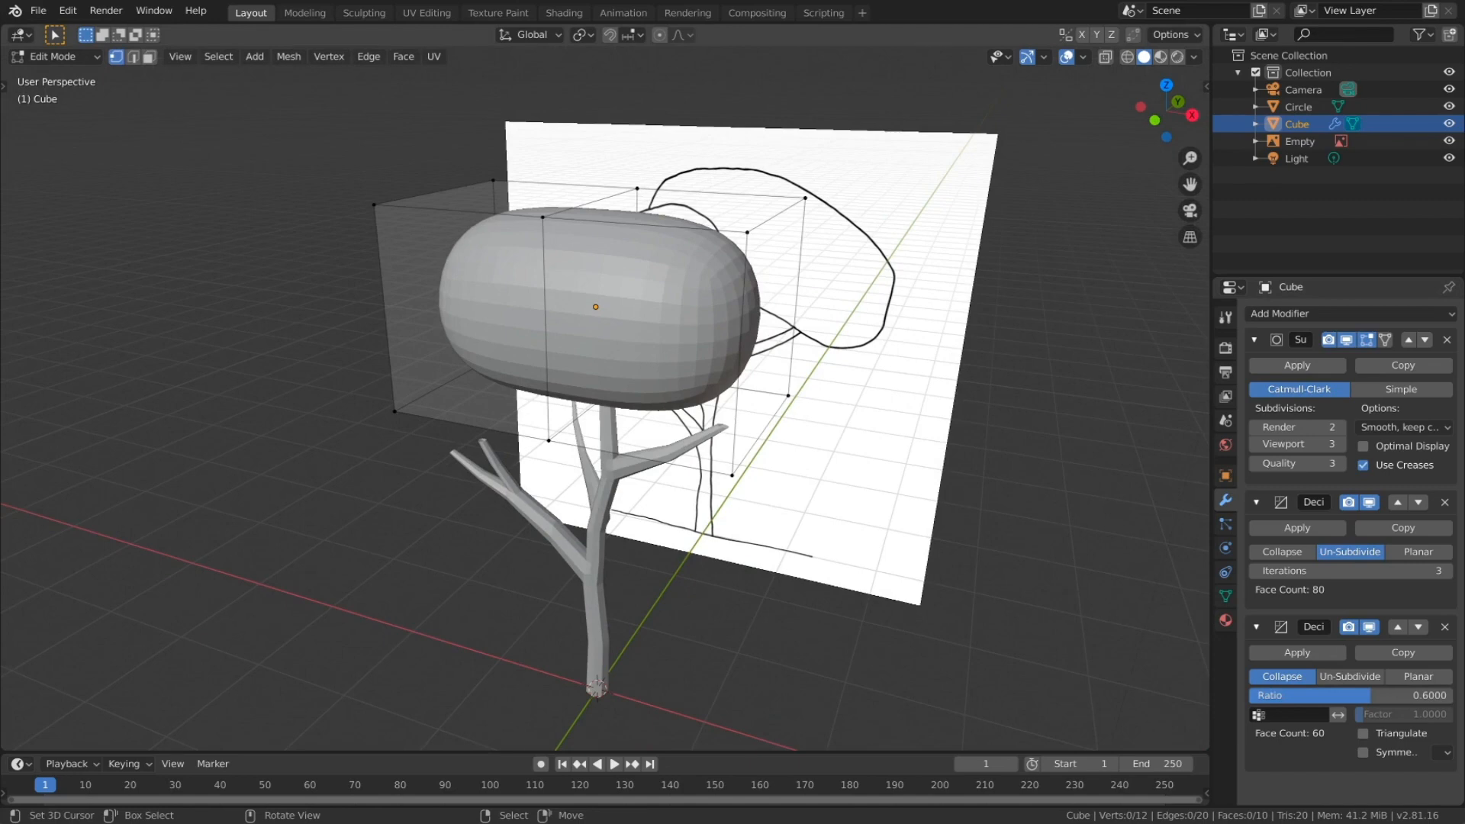
key(Tab)
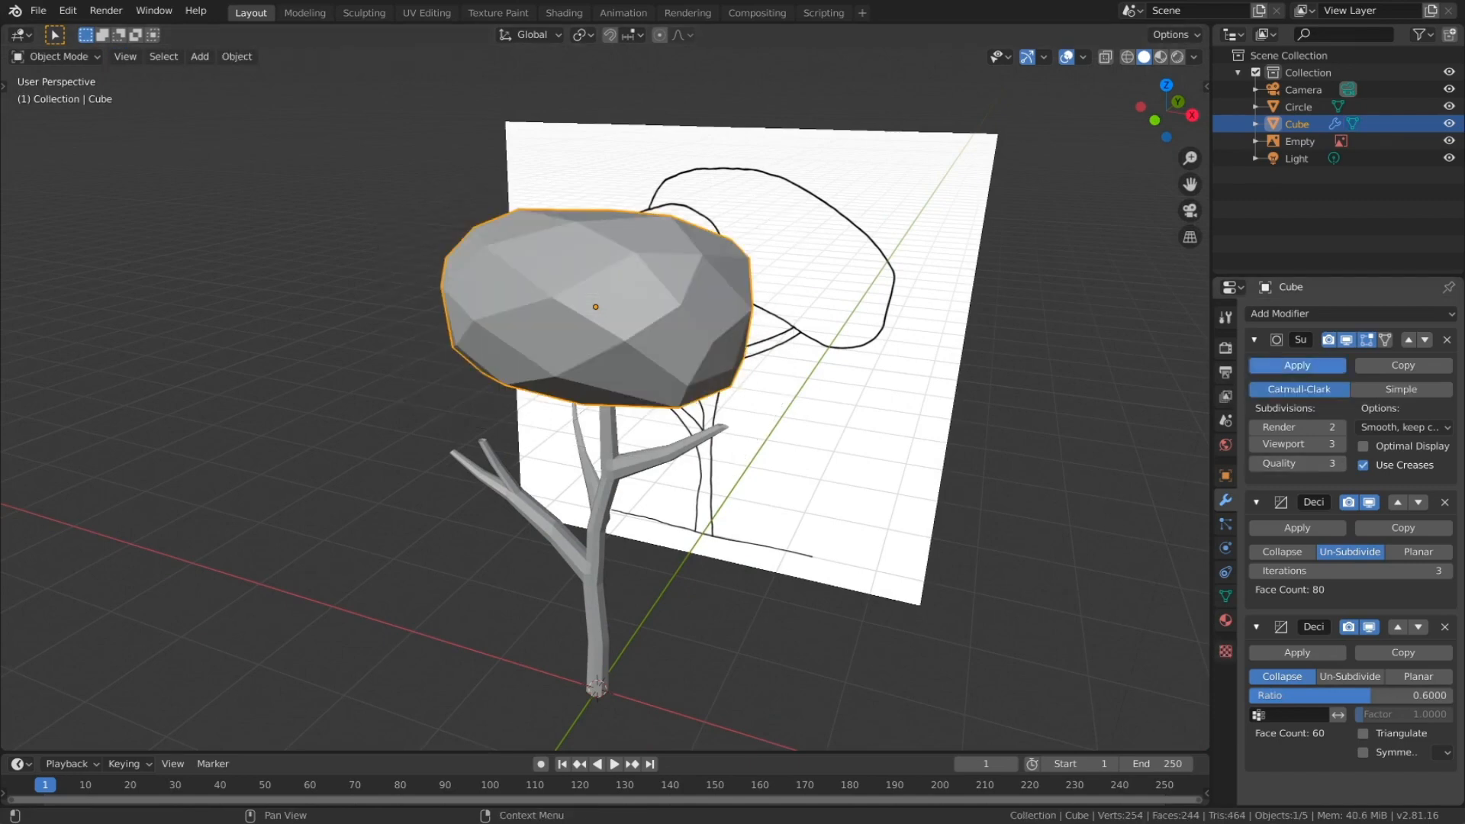
click(1297, 365)
click(1297, 365)
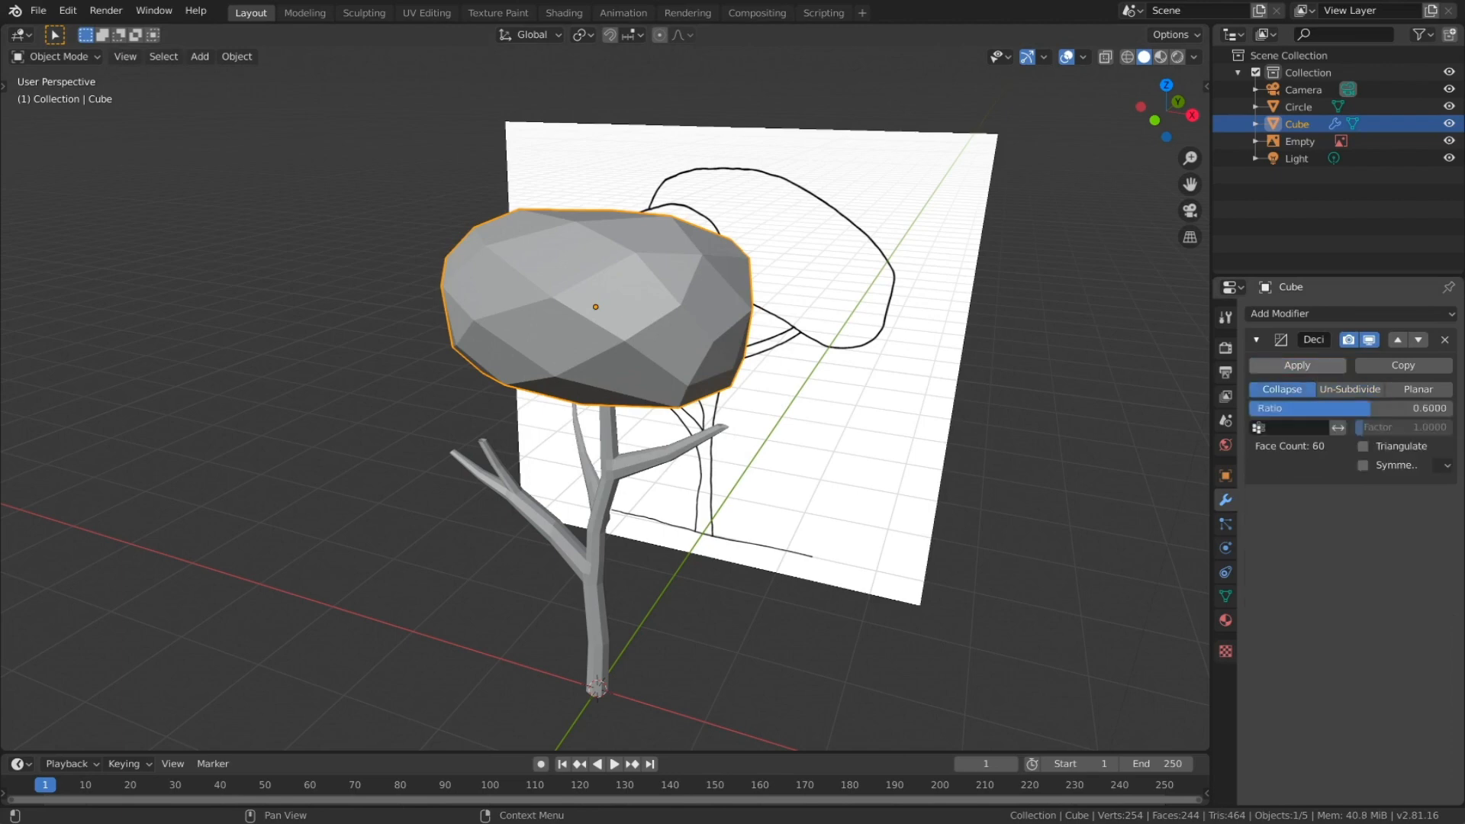
click(1297, 365)
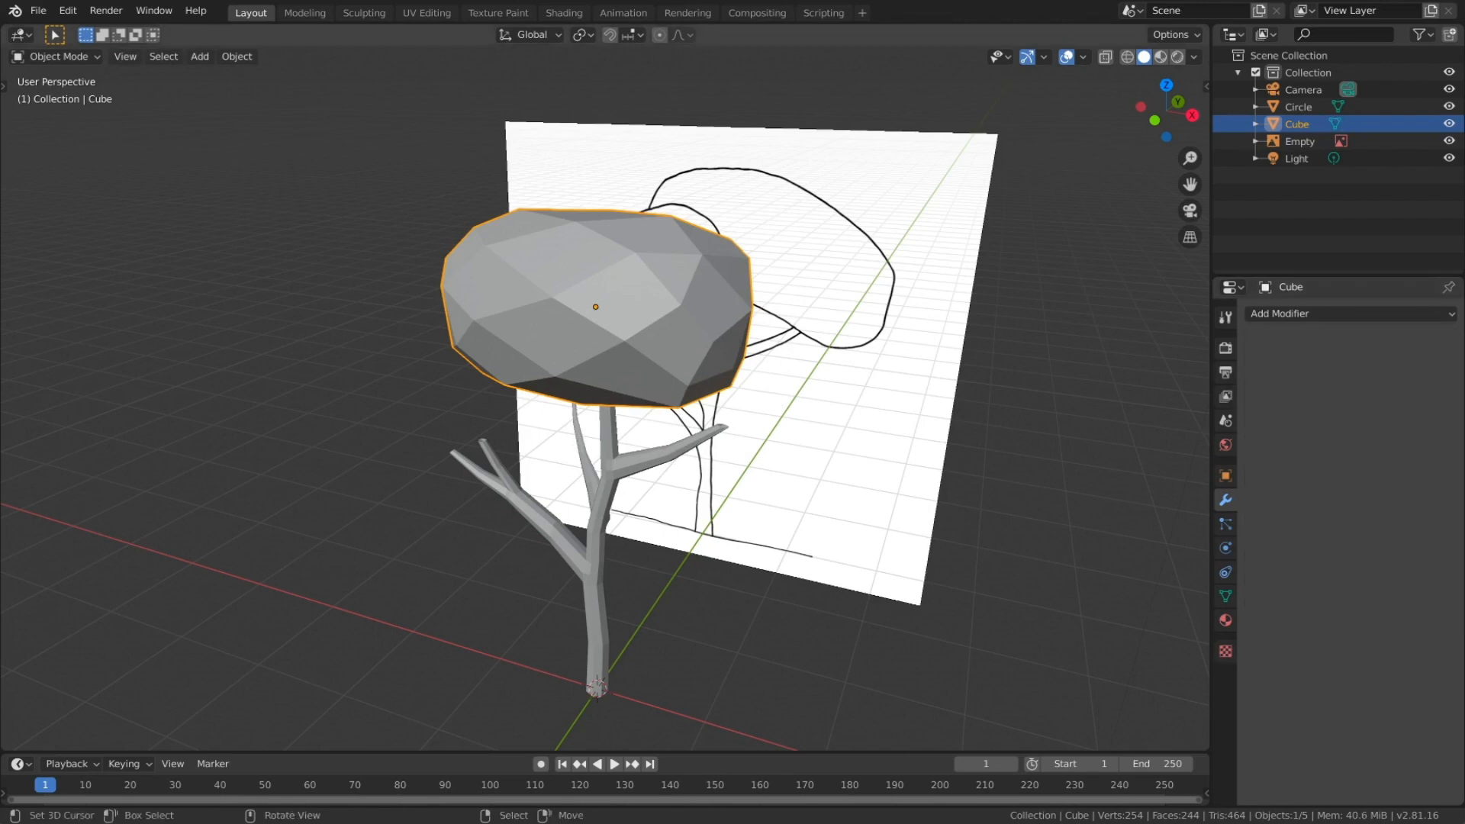
key(Tab)
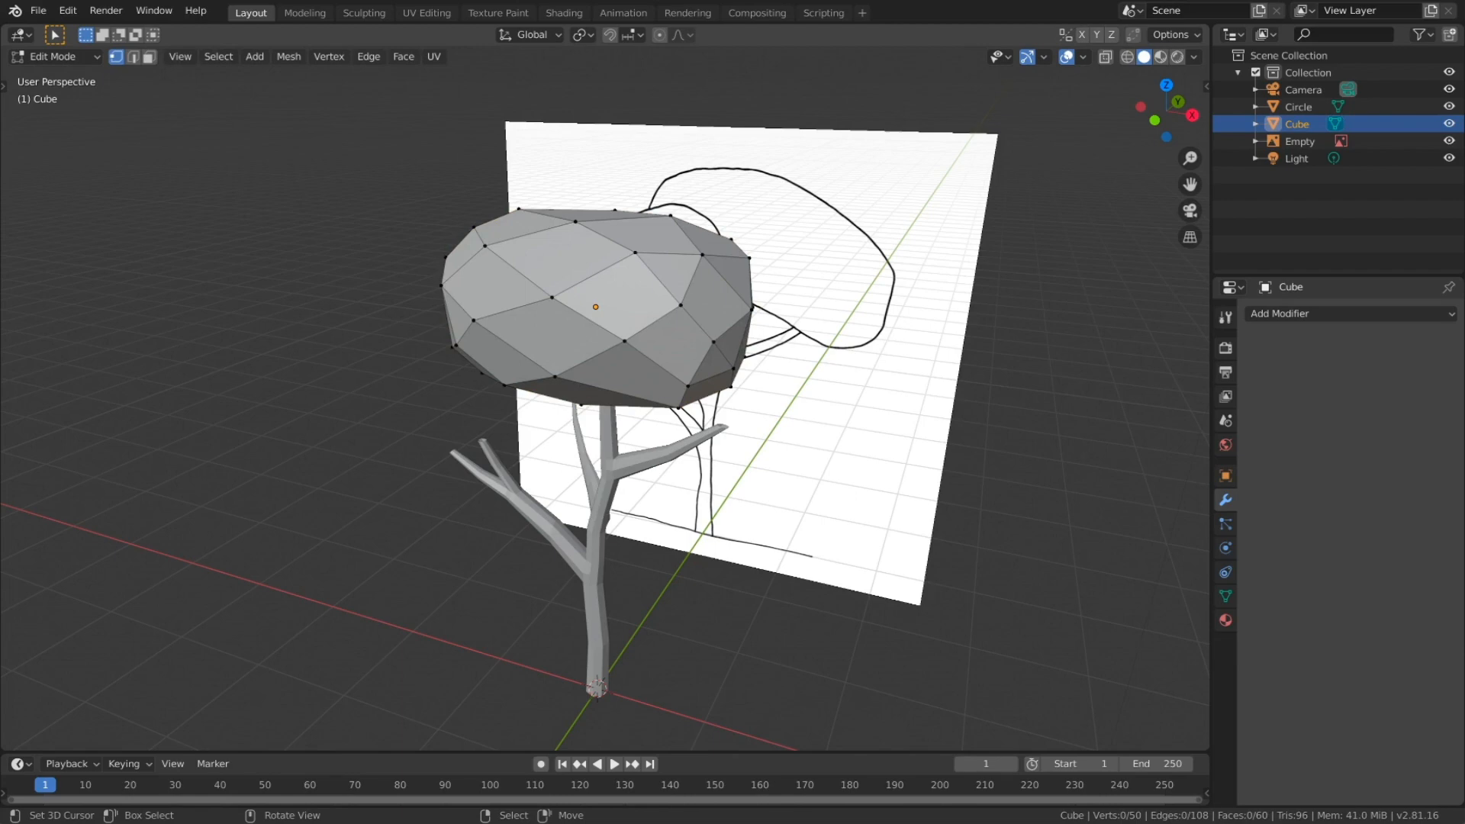
Step: In front view, tilt the whole foliage block clockwise and move it 0.568 m on X and -0.0295 m on Z
key(KP_1)
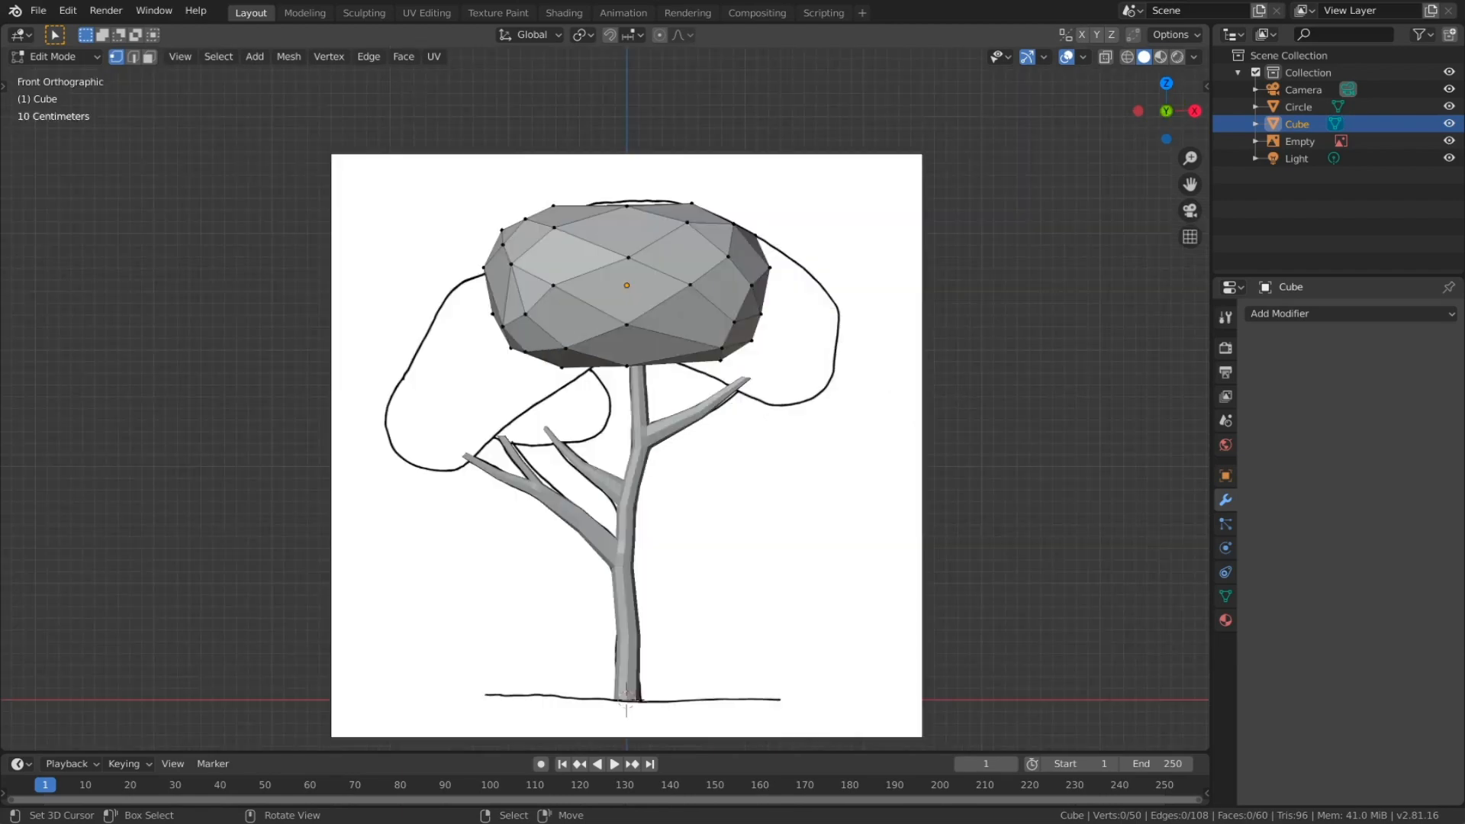
key(Tab)
key(r)
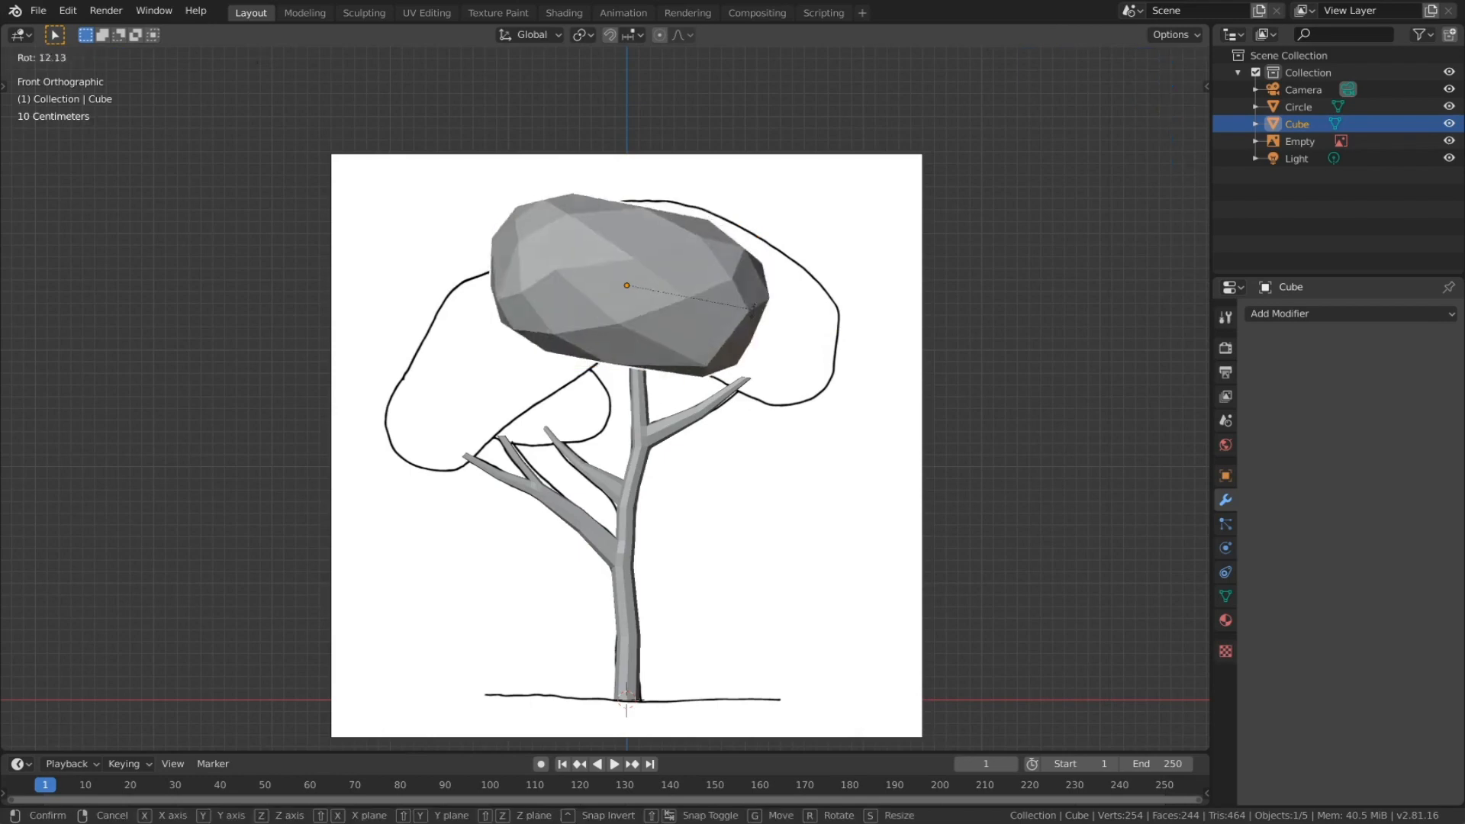
key(Return)
key(g)
key(Return)
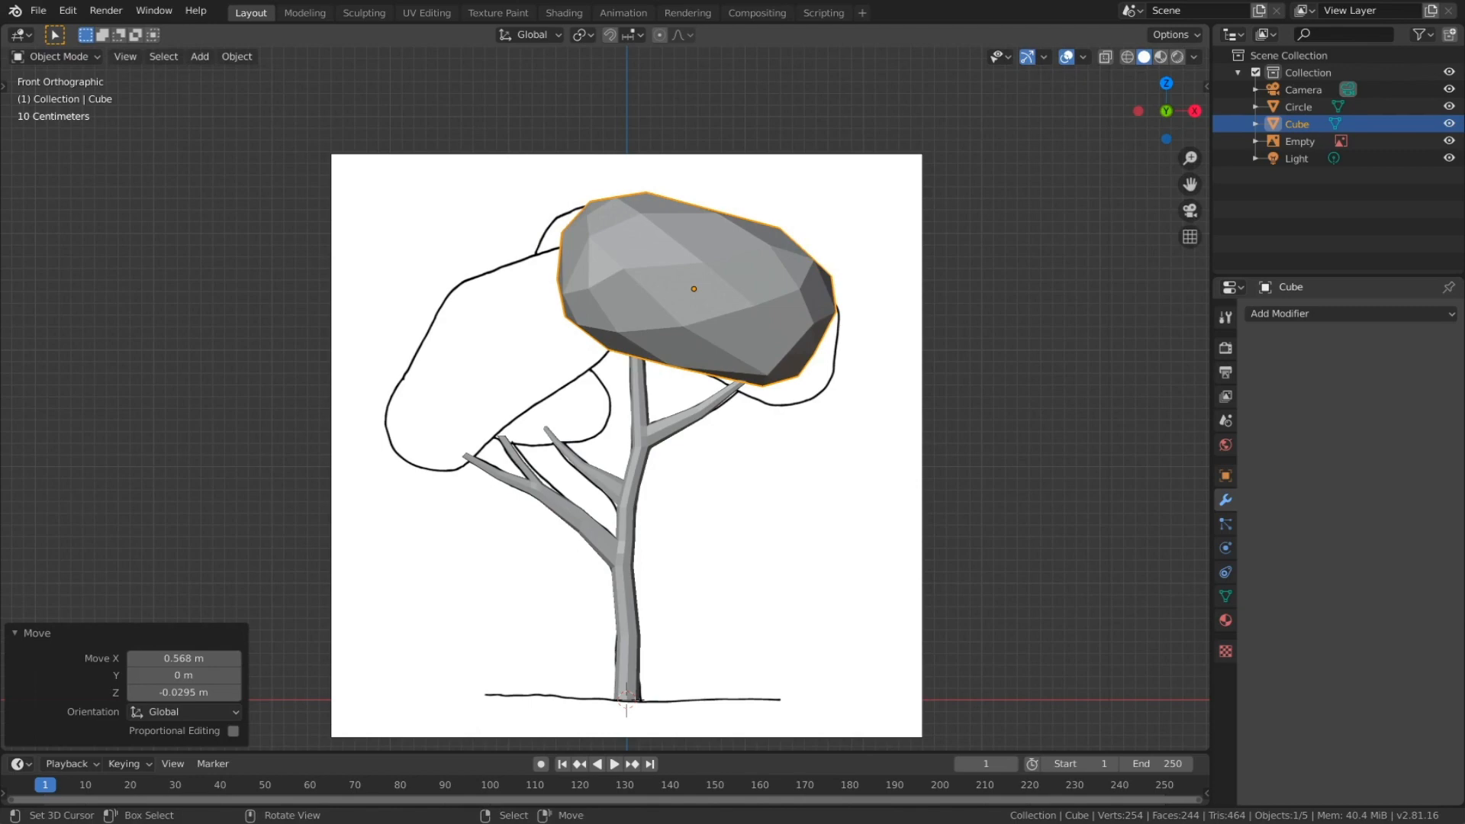
Step: Pull the foliage's lower right vertex down towards the drawing's outline using proportional editing with smooth falloff and size 1.00
key(Tab)
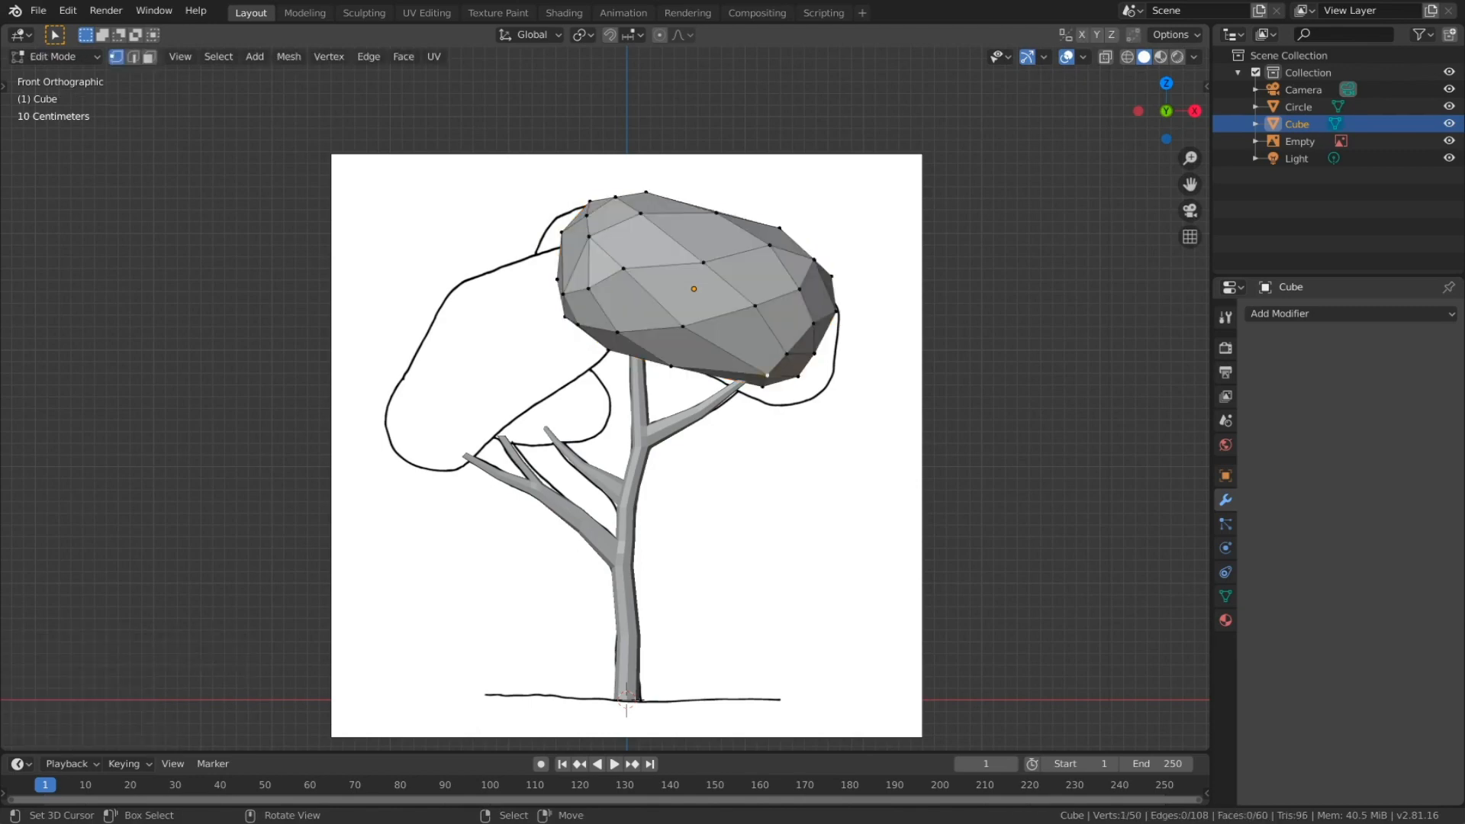
key(g)
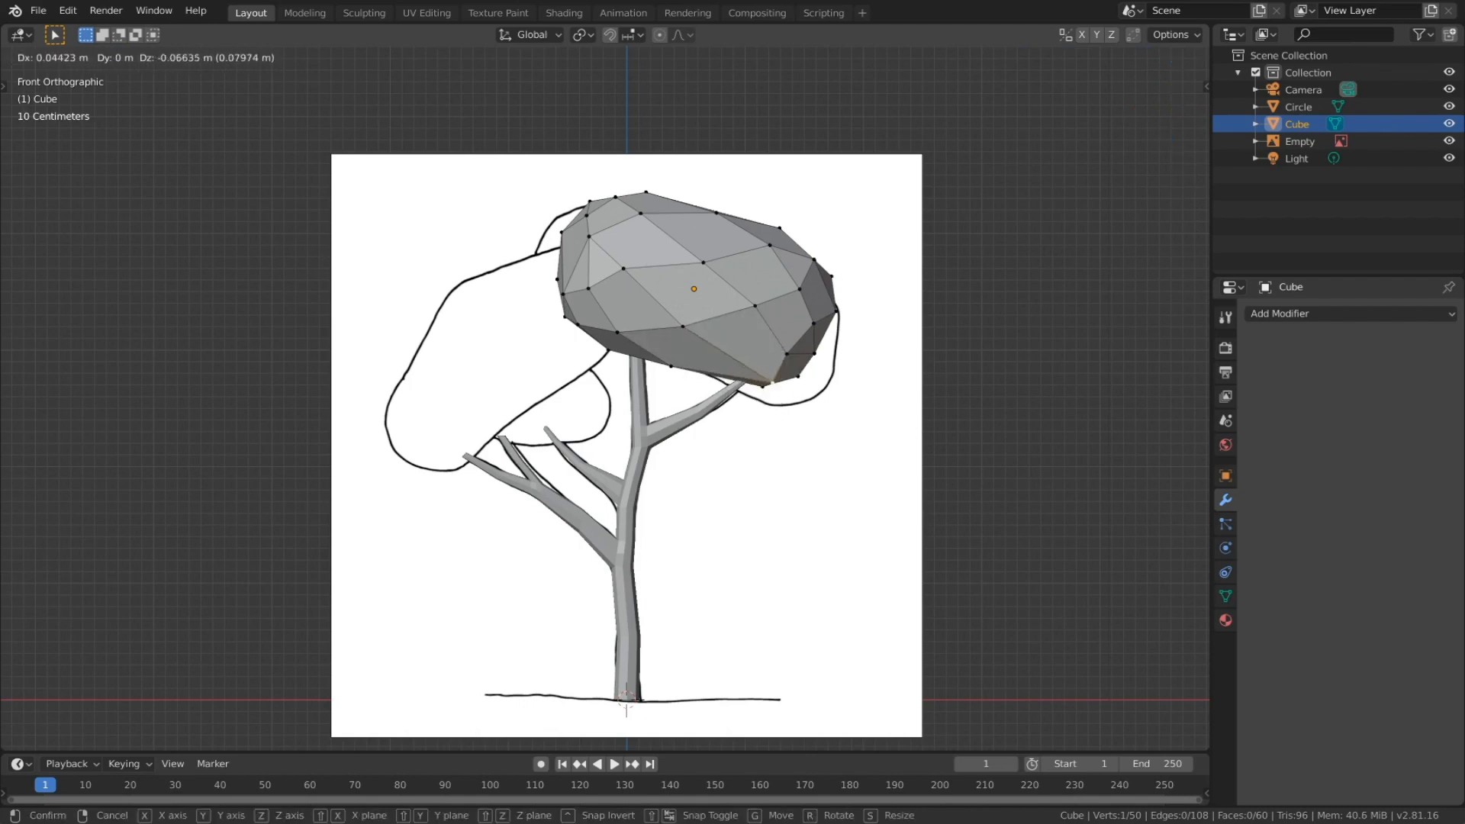
key(Return)
key(o)
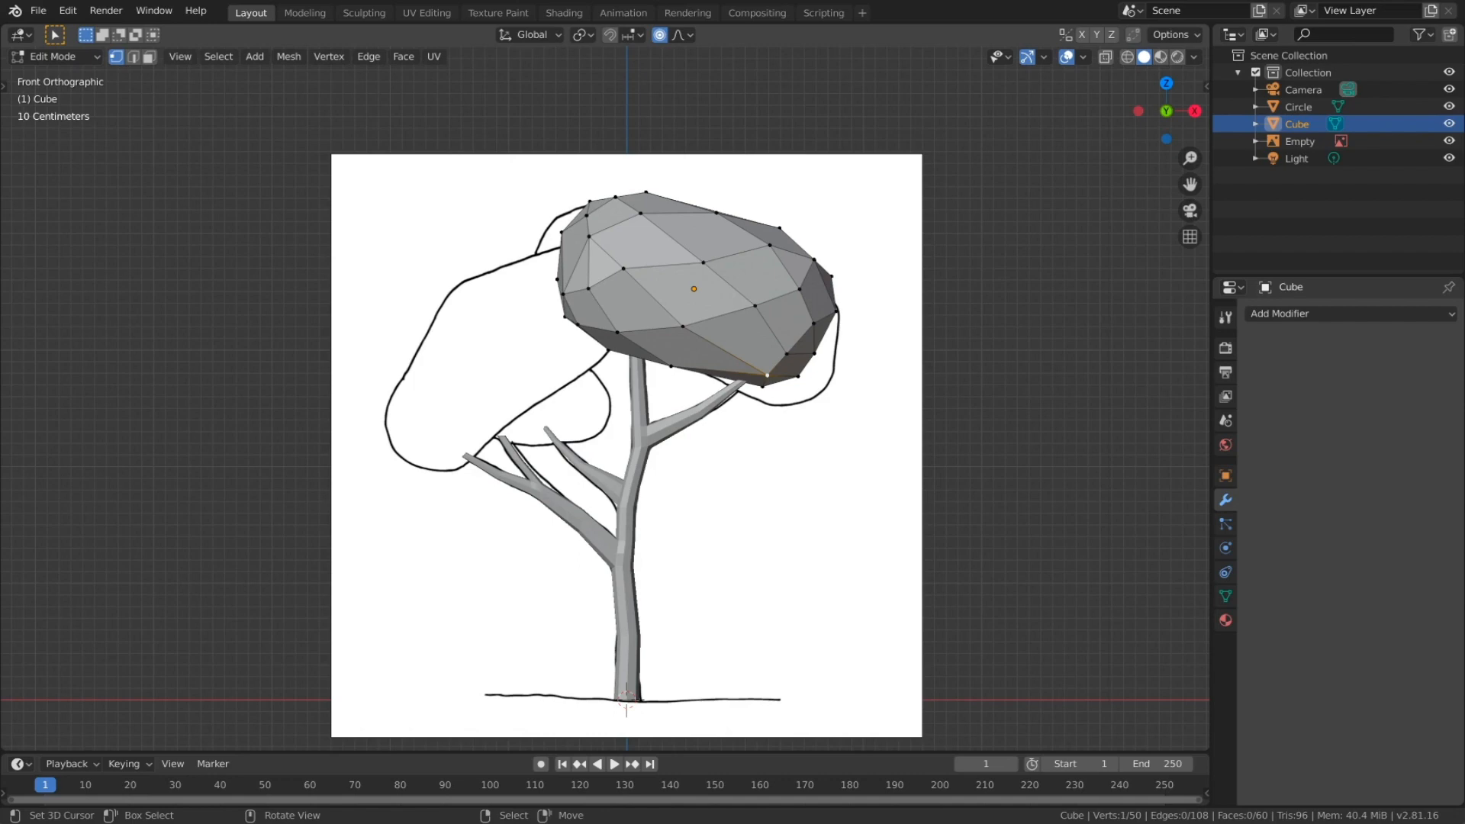
key(g)
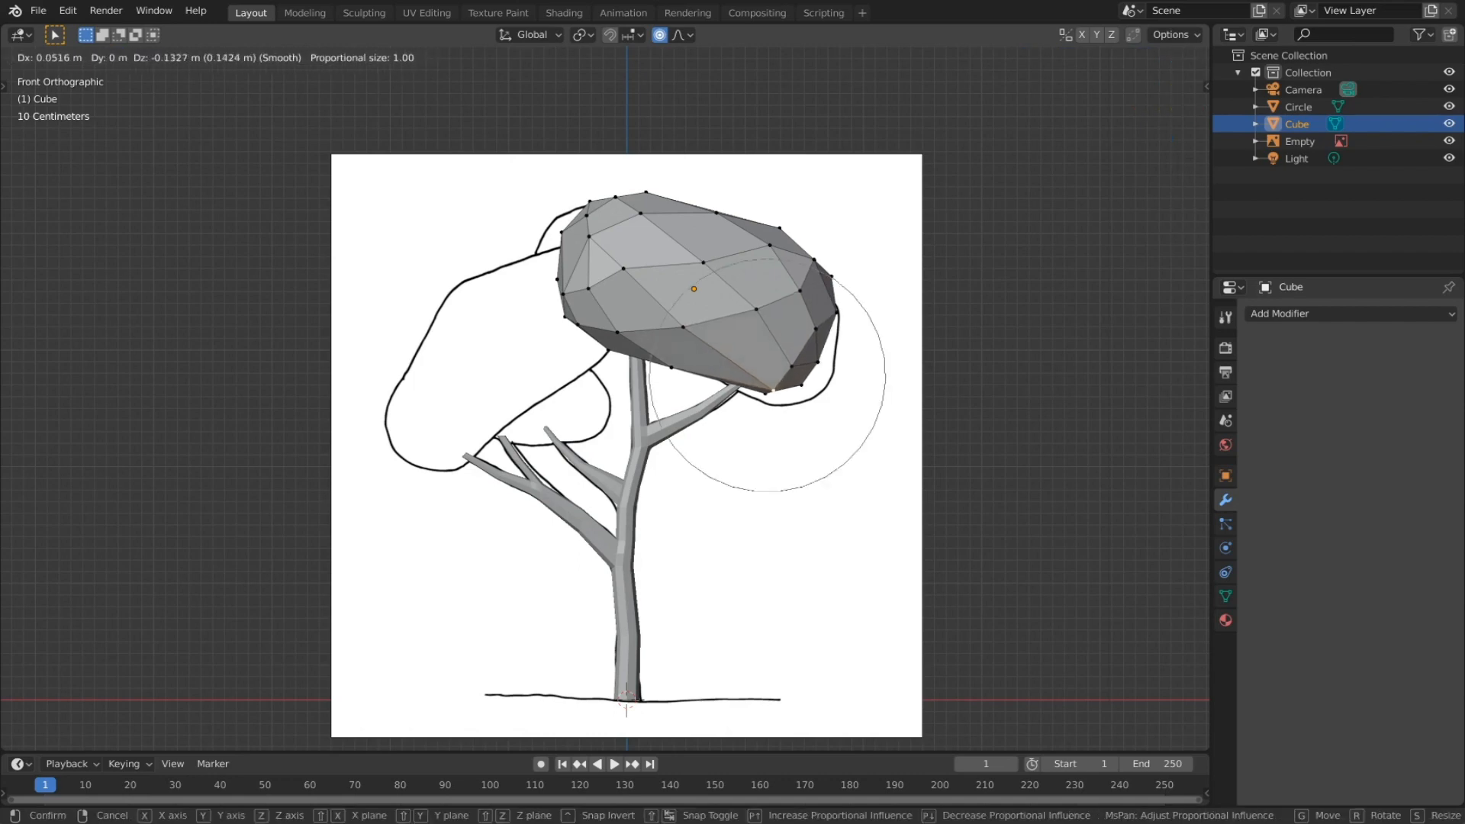
key(Return)
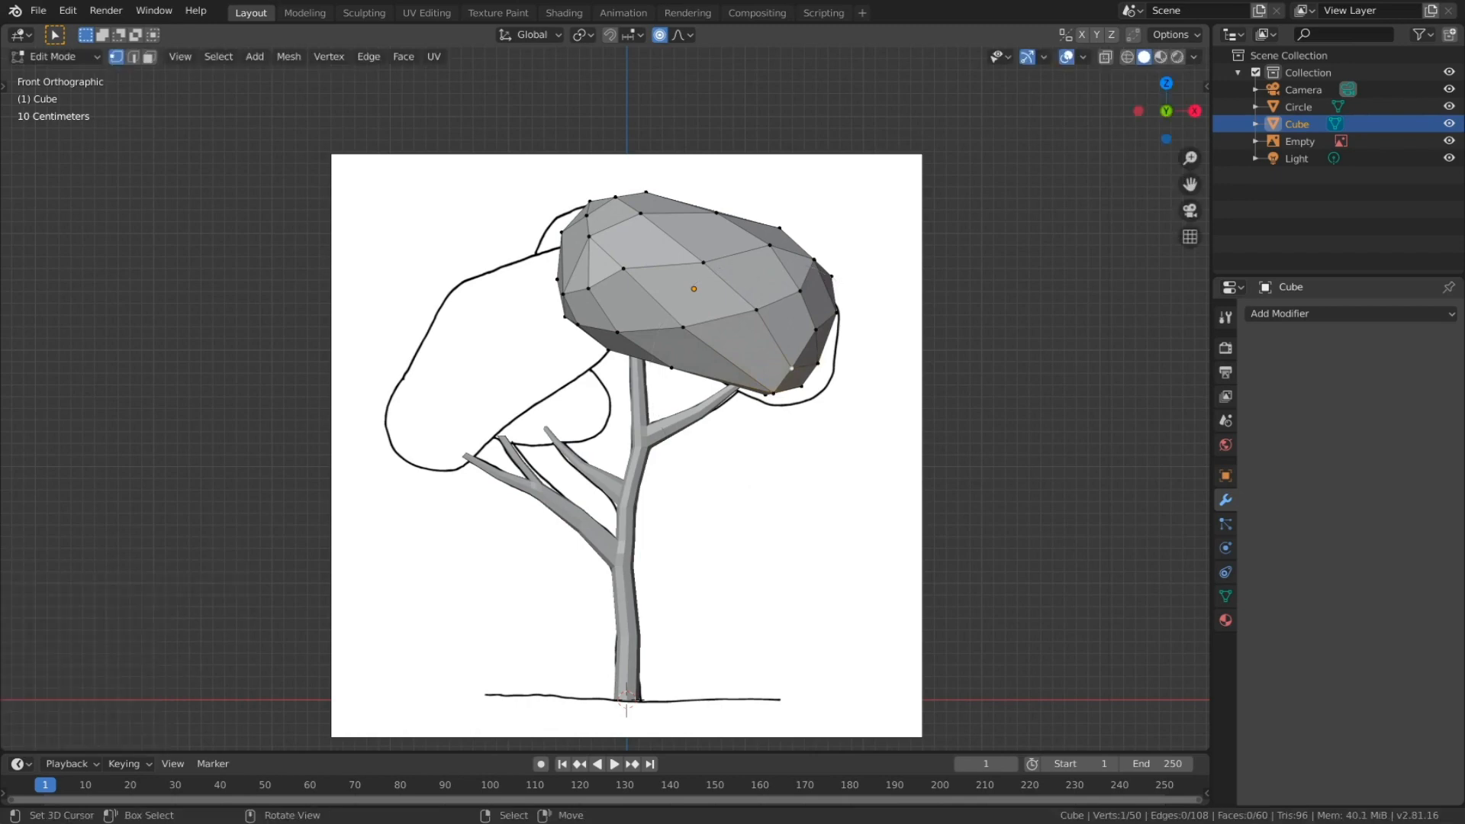
Step: Pull the foliage's lower right vertices outward and down to the drawing's outline using smooth proportional editing
key(g)
key(Return)
key(g)
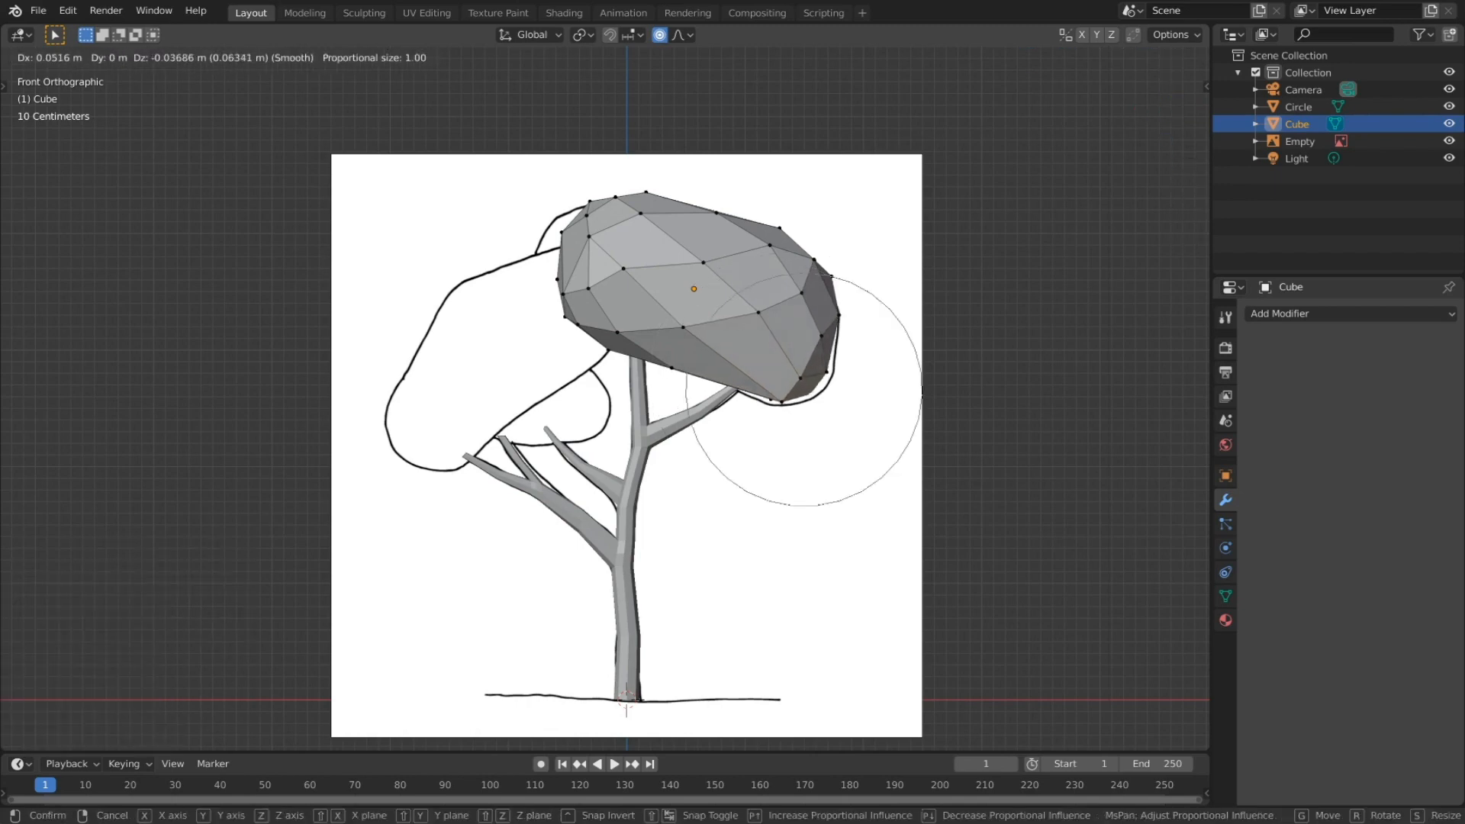
key(Return)
Step: Pull the foliage's upper right vertices inward and down to follow the drawing's canopy outline
click(814, 260)
key(g)
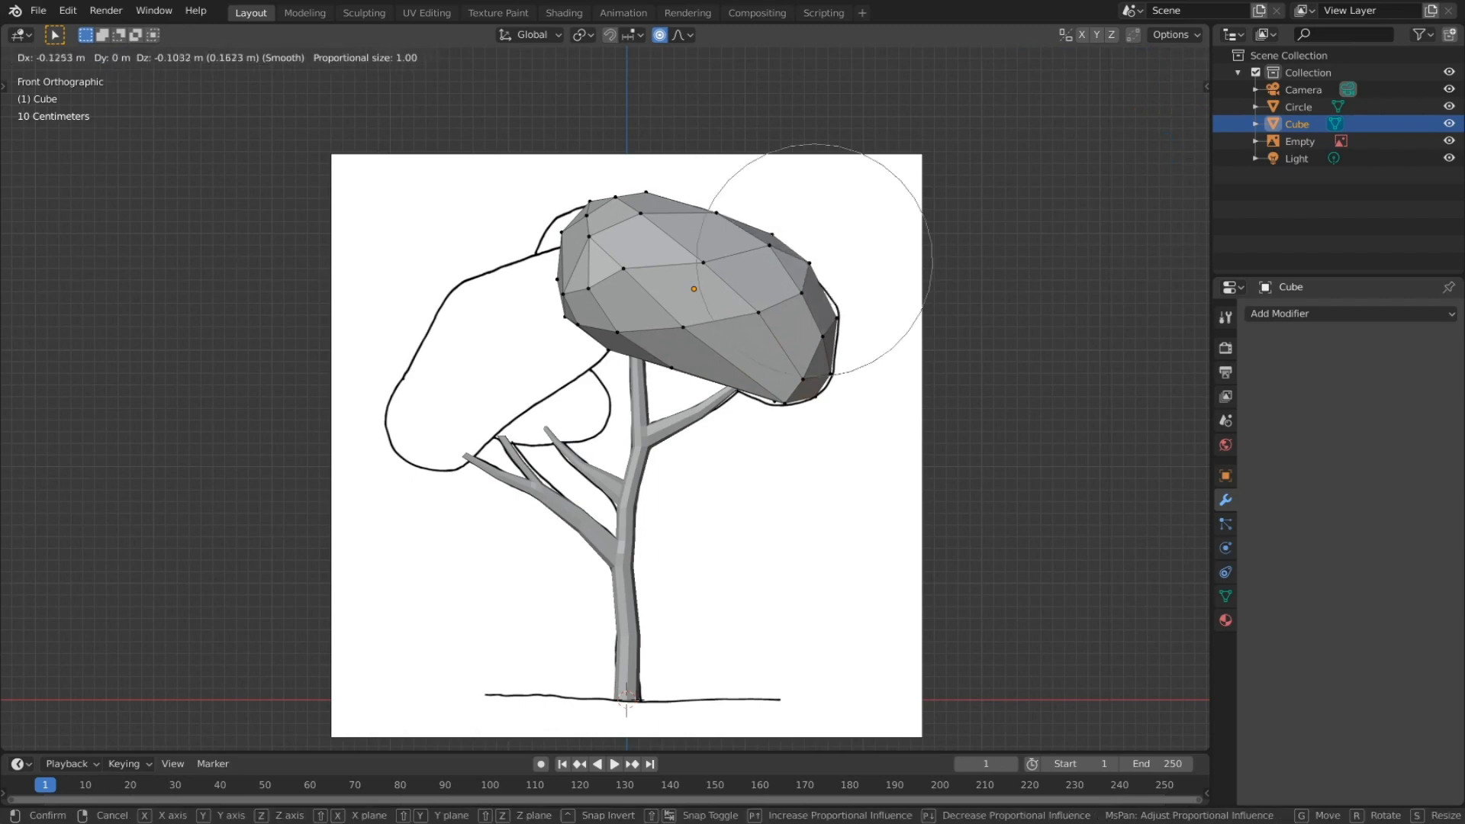
key(Return)
key(g)
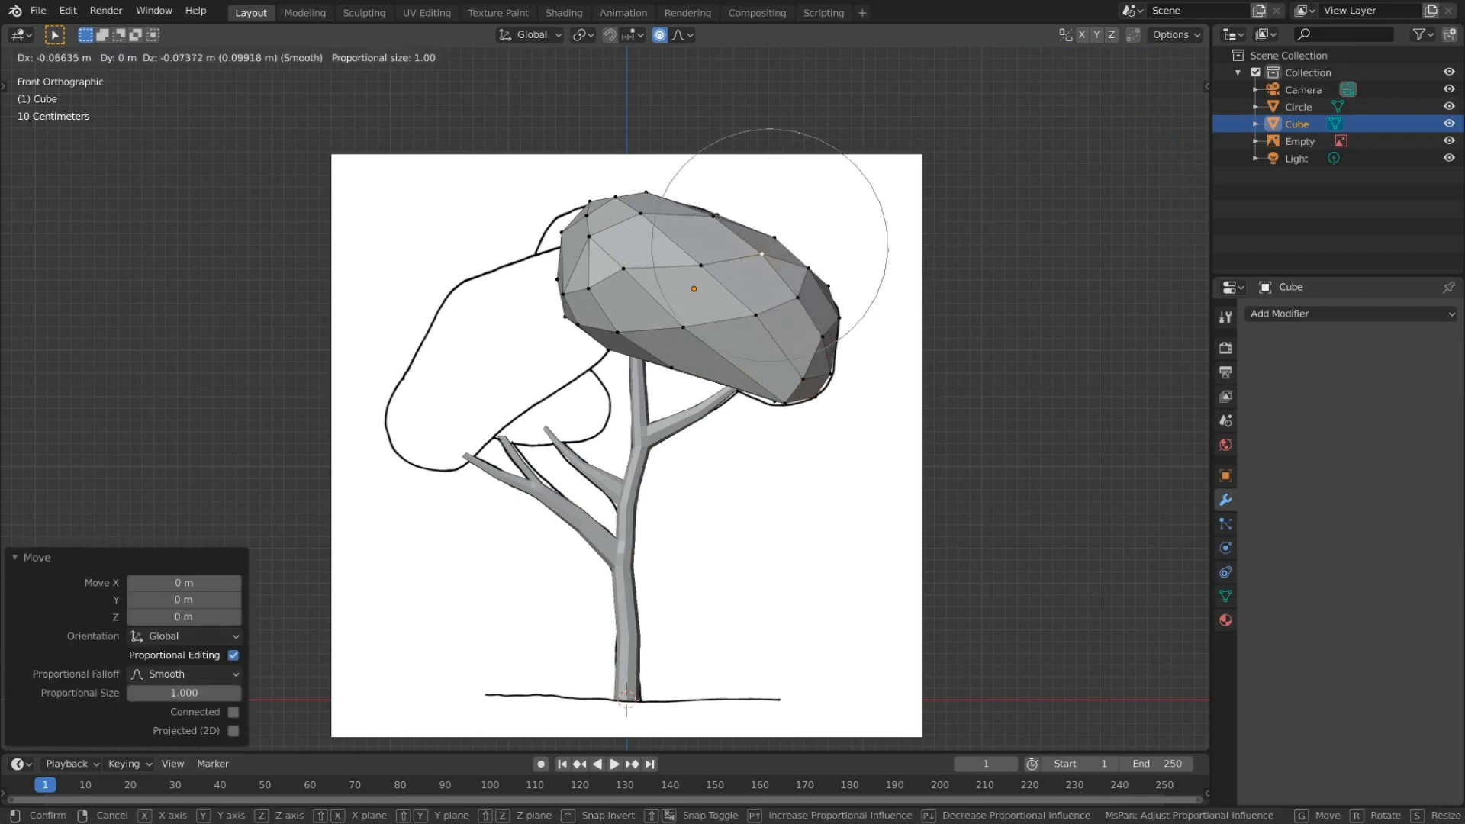
click(758, 257)
Step: Raise the foliage's lower left underside by 0.147 m on Z and move the left end vertex -0.184 m on X
right_click(616, 198)
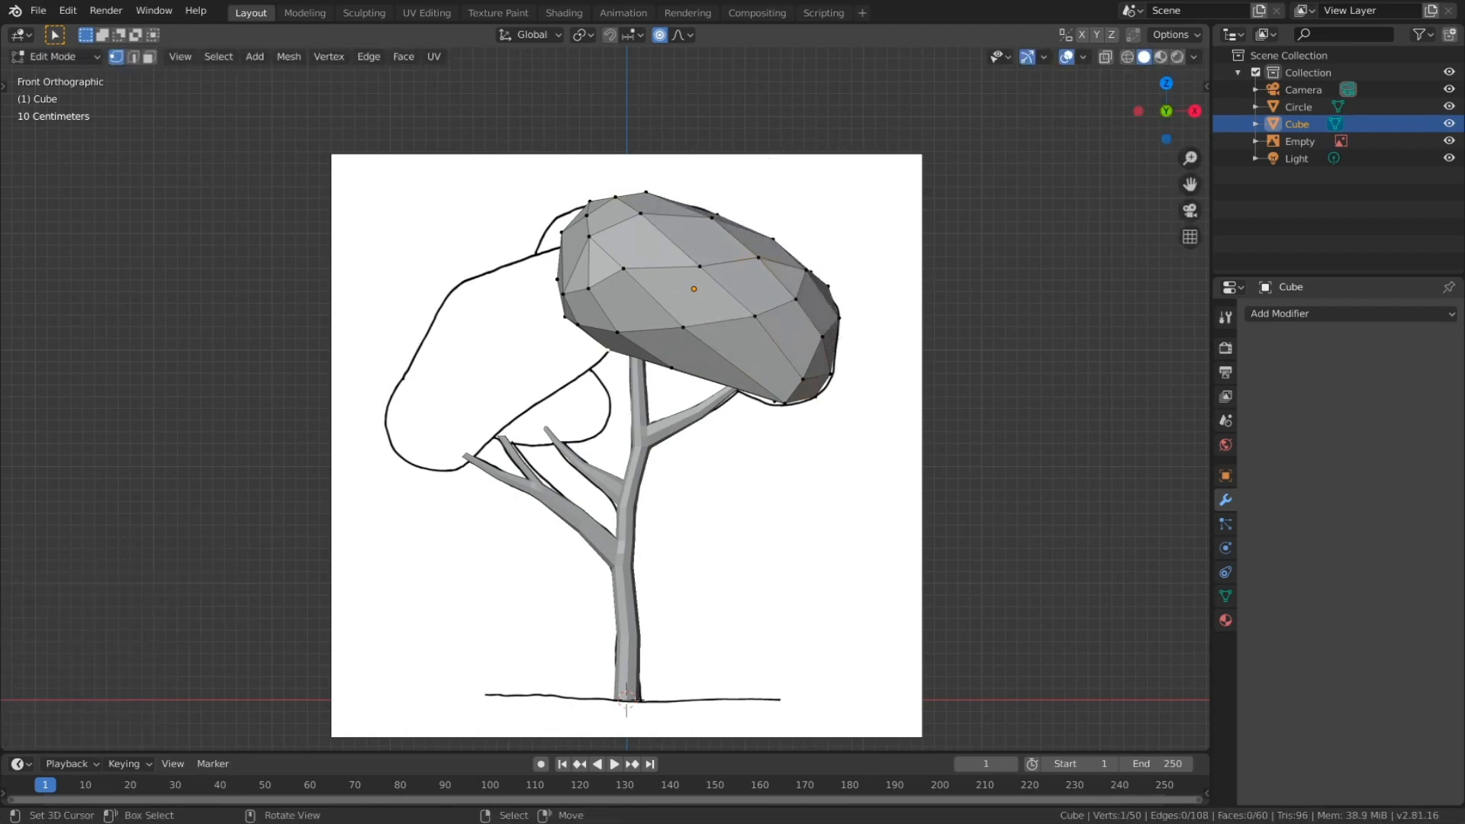
key(g)
key(Return)
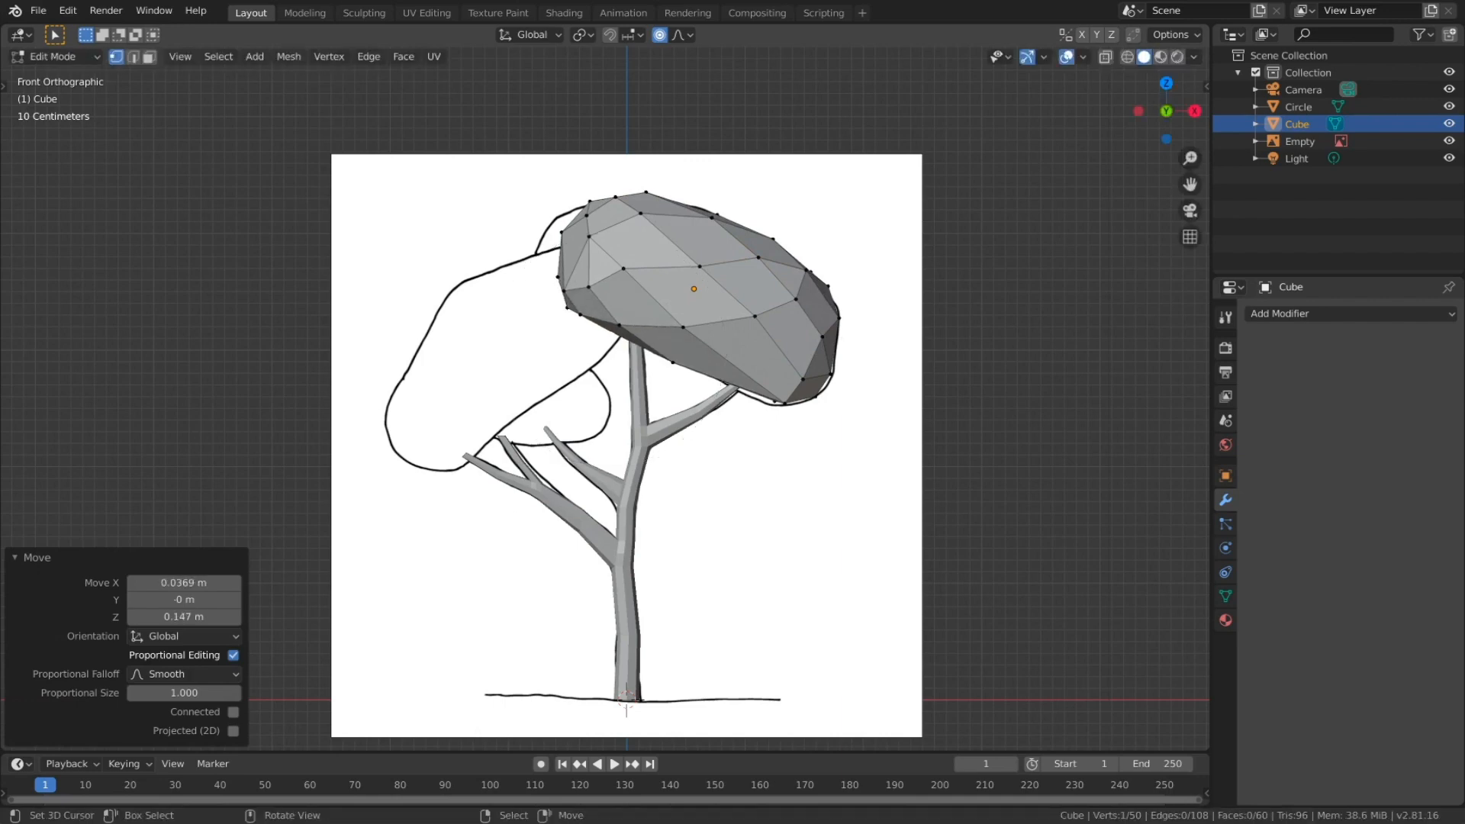
right_click(562, 232)
key(g)
click(541, 230)
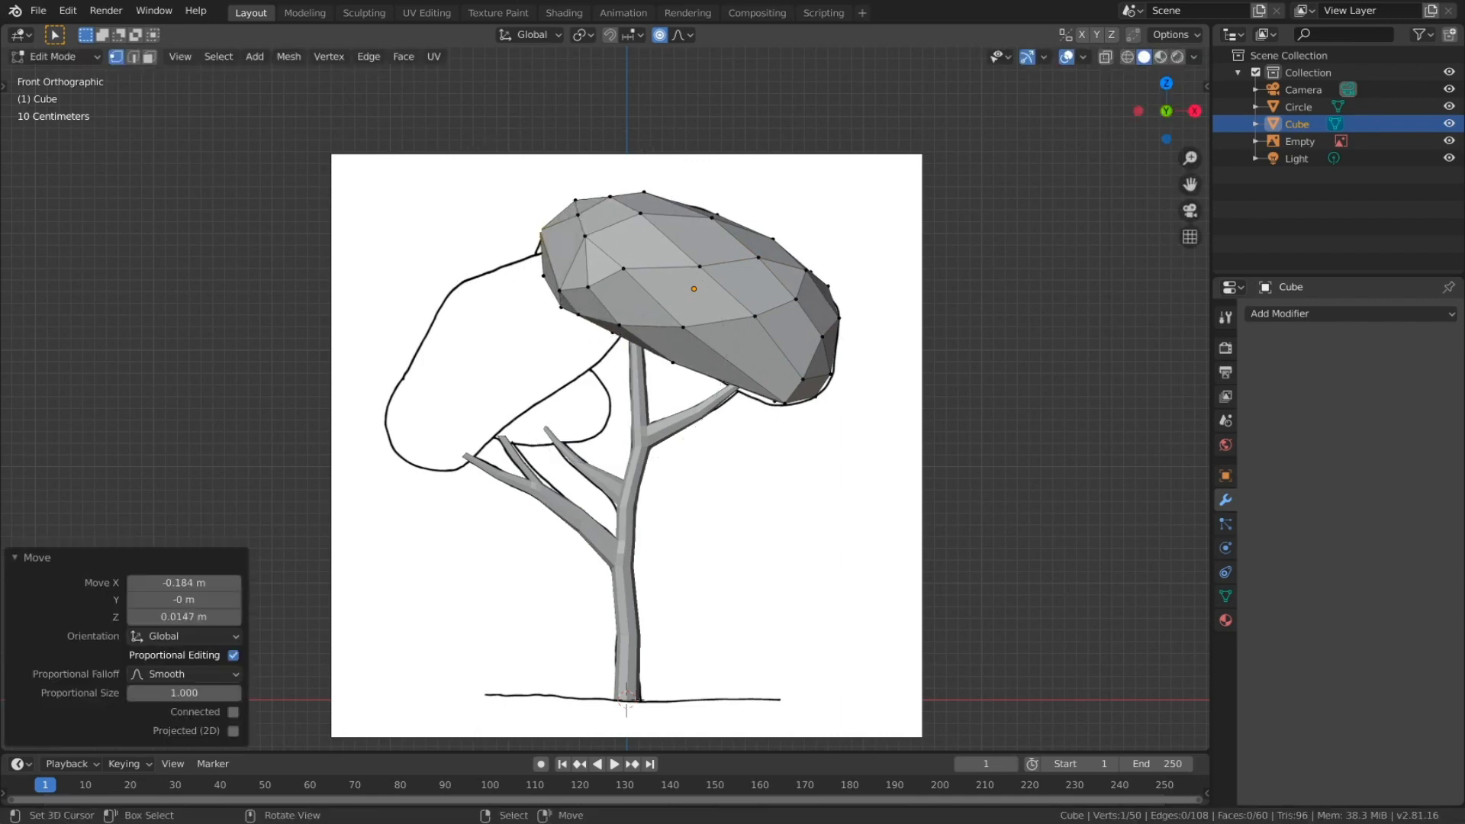
Step: Lower the foliage's top vertex slightly, raise the upper edge vertex beside it, and shift the left front-face vertex a little right
right_click(644, 192)
key(g)
click(645, 197)
right_click(712, 219)
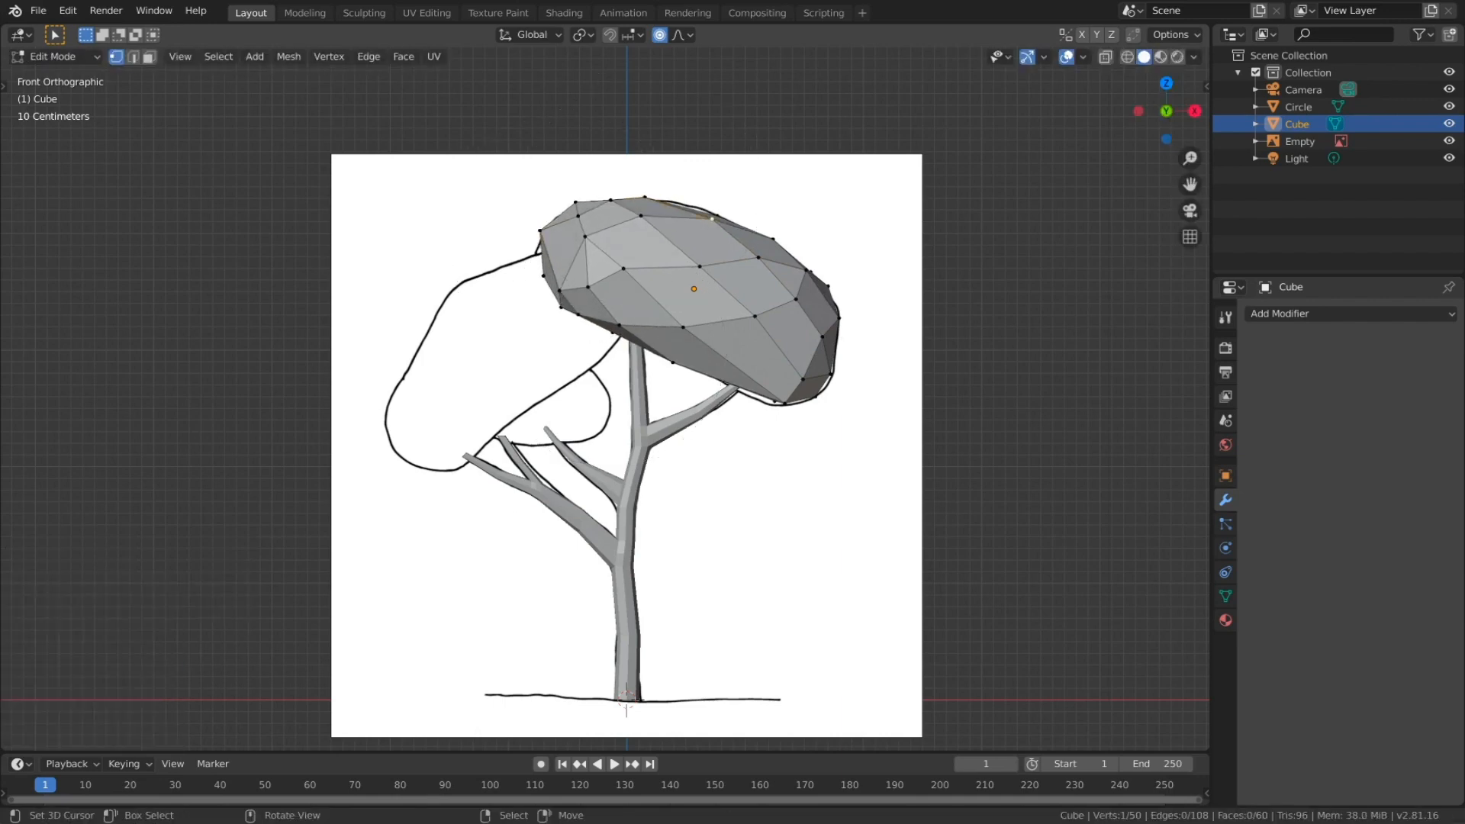
key(g)
click(709, 212)
right_click(623, 269)
key(g)
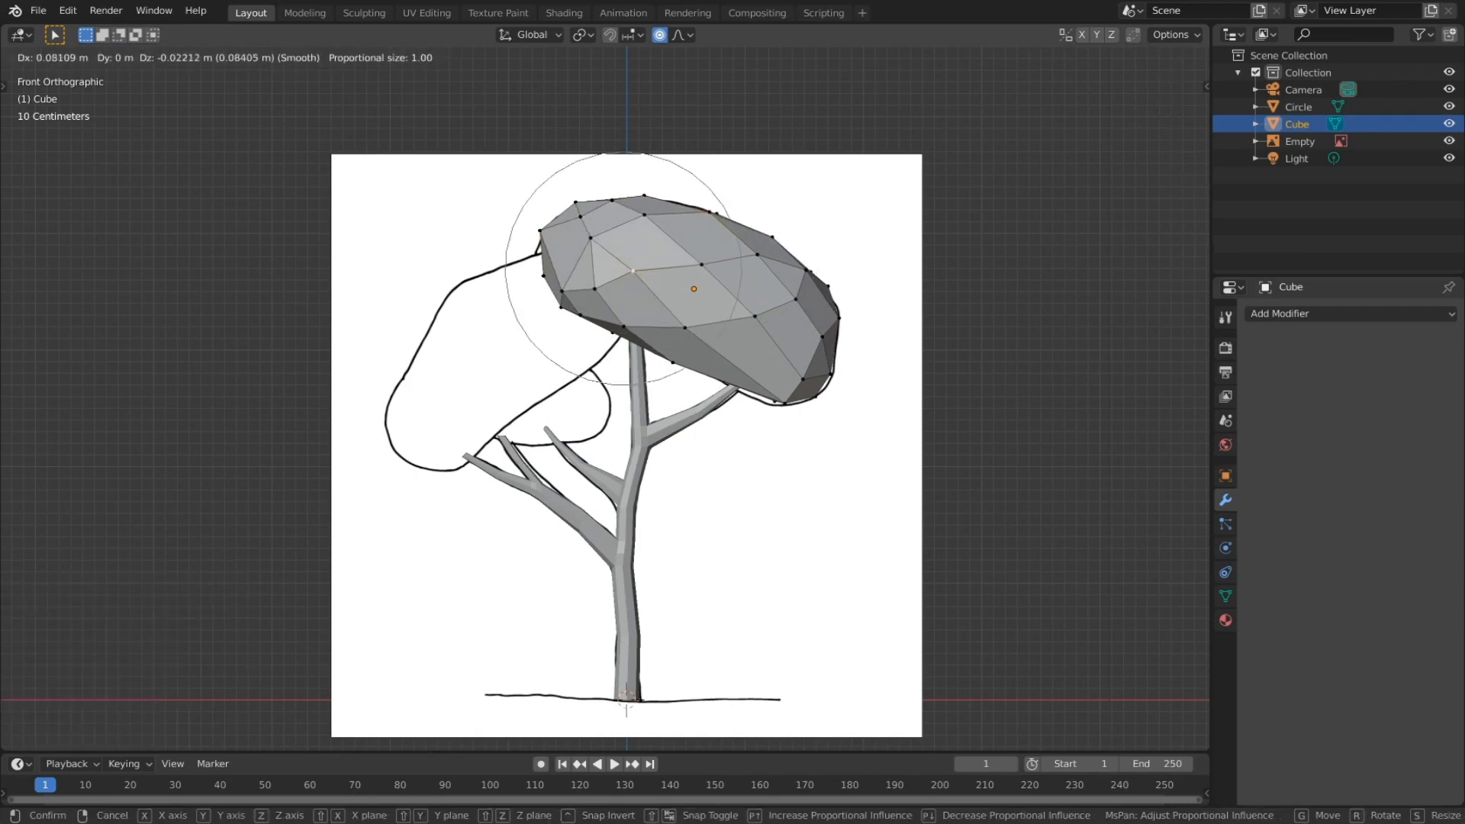
click(636, 273)
Step: Viewing the foliage from its right end, pull three lower vertices mainly towards positive Y to reshape that end
middle_drag(636, 273, 565, 276)
right_click(470, 506)
middle_drag(470, 506, 475, 506)
key(g)
click(480, 505)
right_click(524, 478)
key(g)
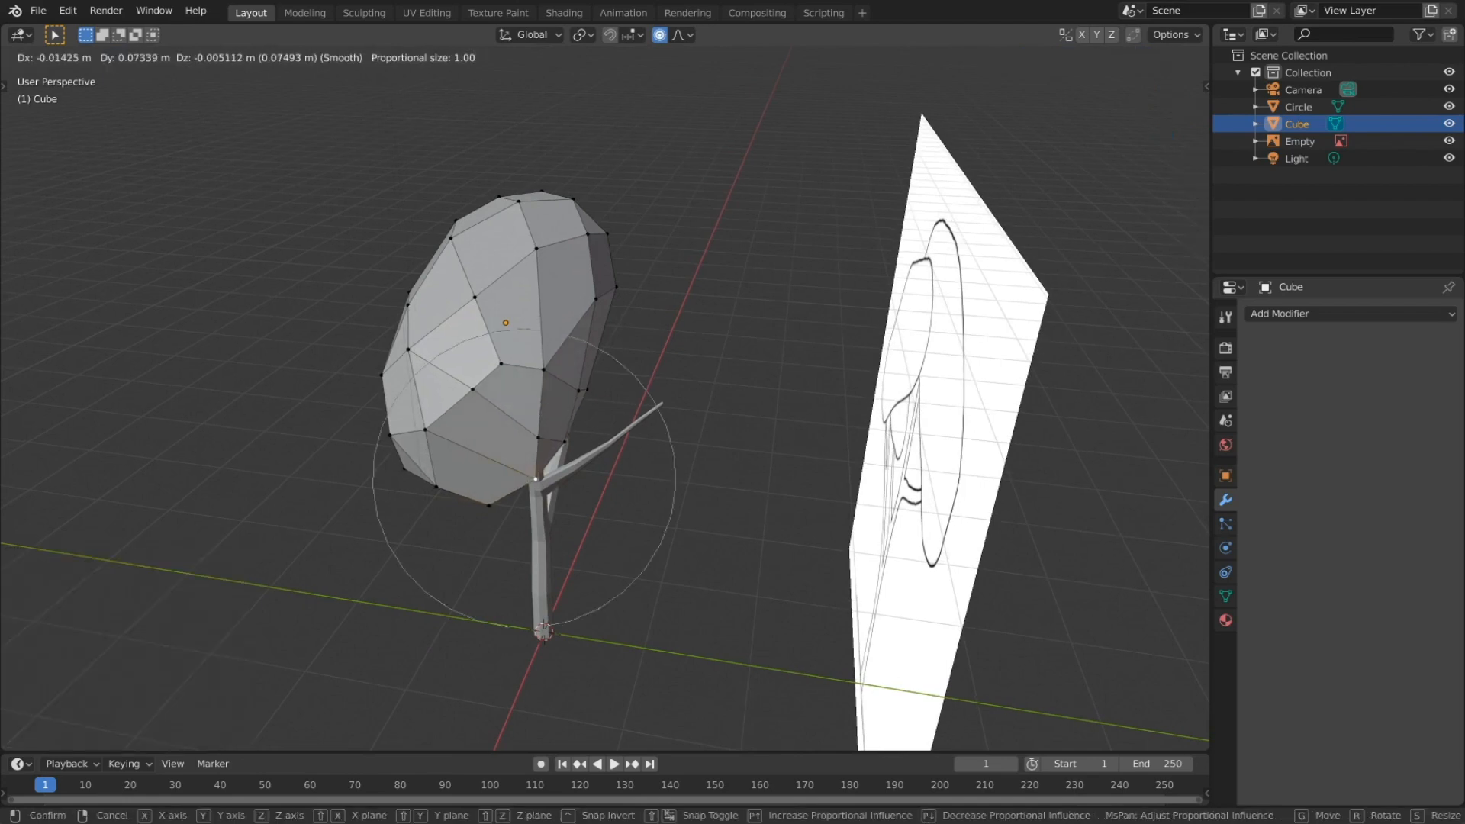
click(536, 479)
right_click(390, 436)
key(g)
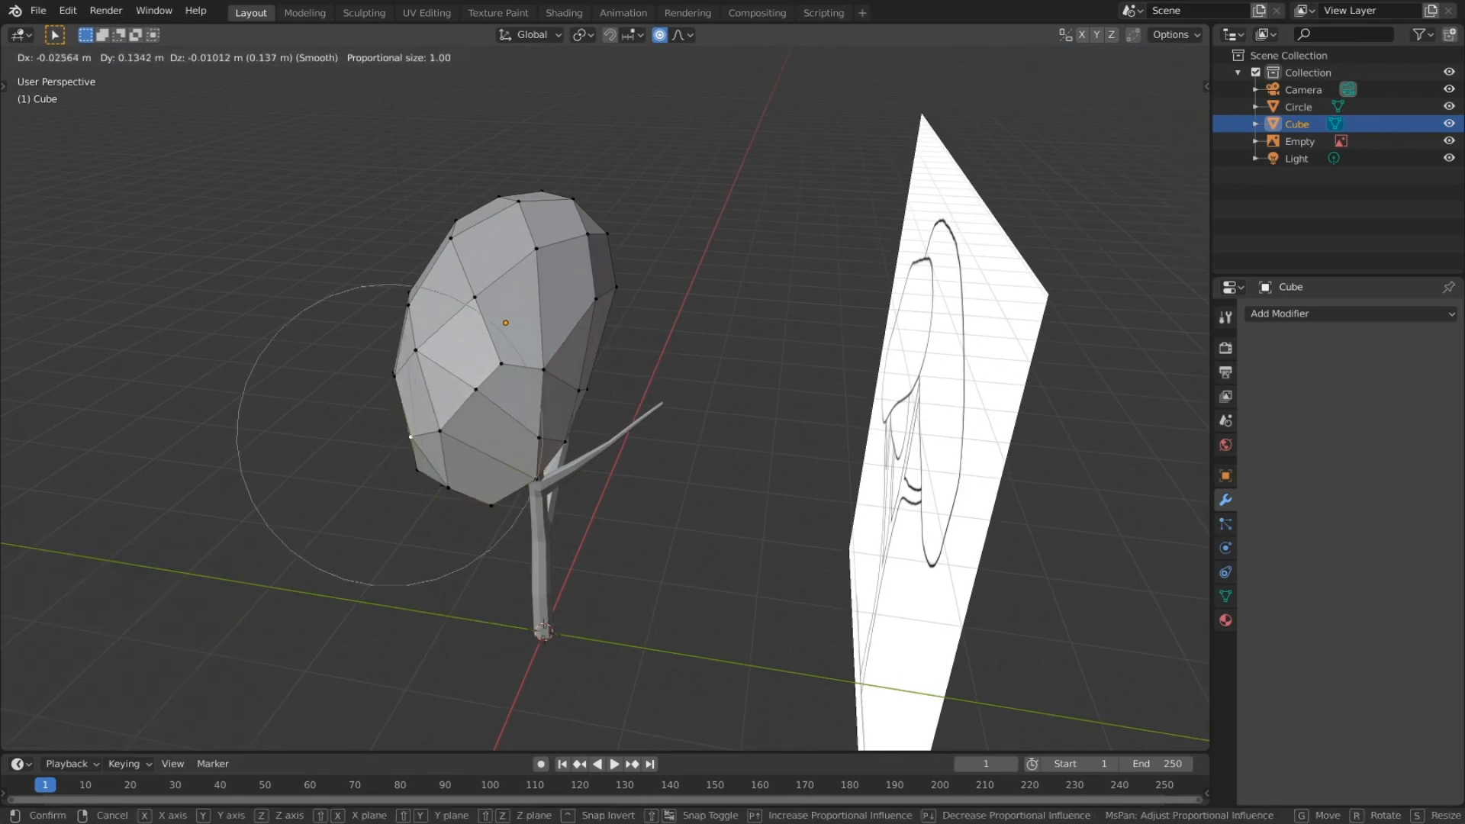
click(410, 439)
Step: Return to Object Mode in front view and duplicate the foliage, moving the copy -1.84 m on X and -0.568 m on Z
middle_drag(411, 439, 618, 429)
key(Tab)
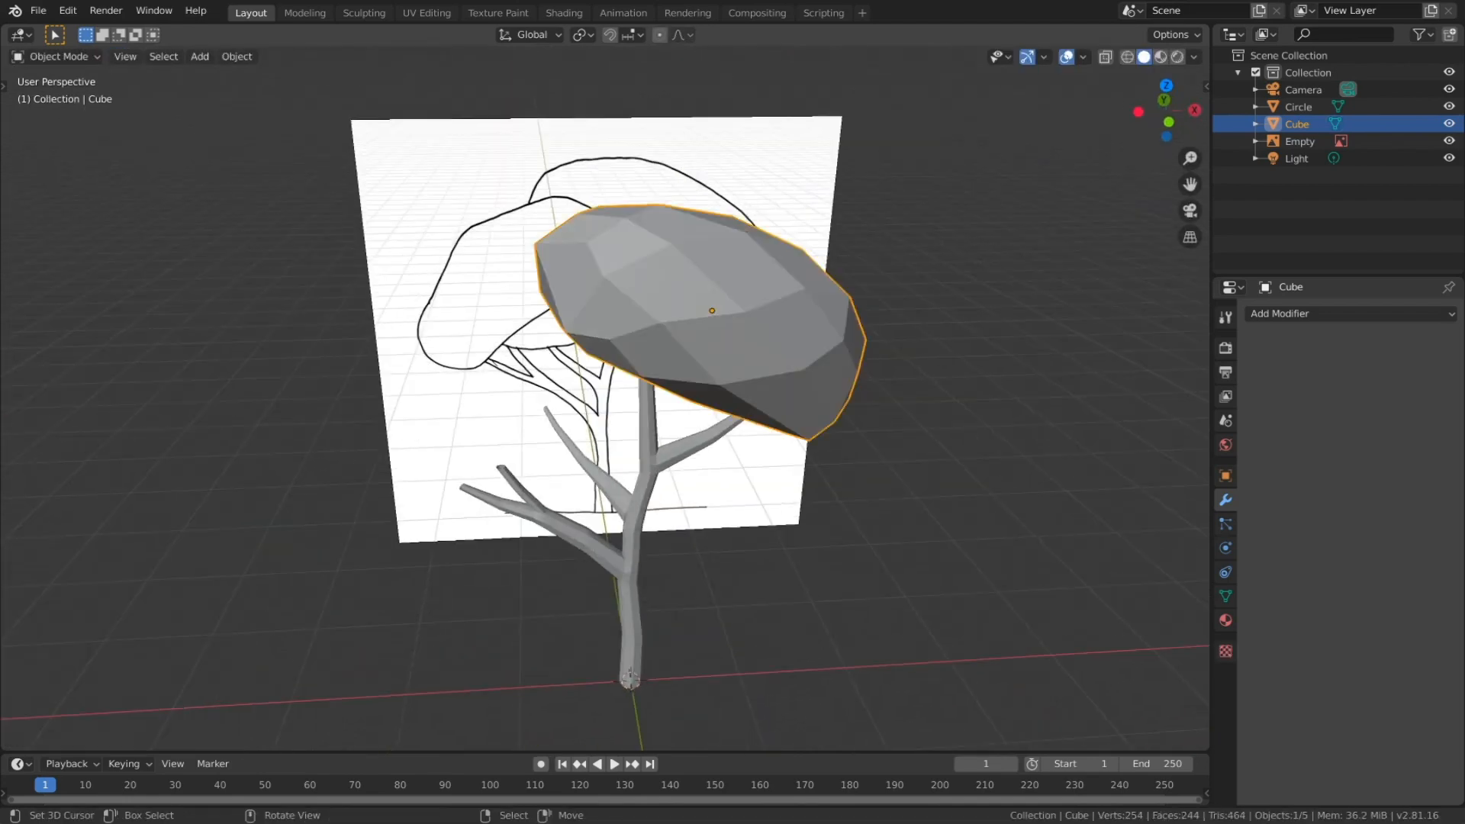
key(KP_1)
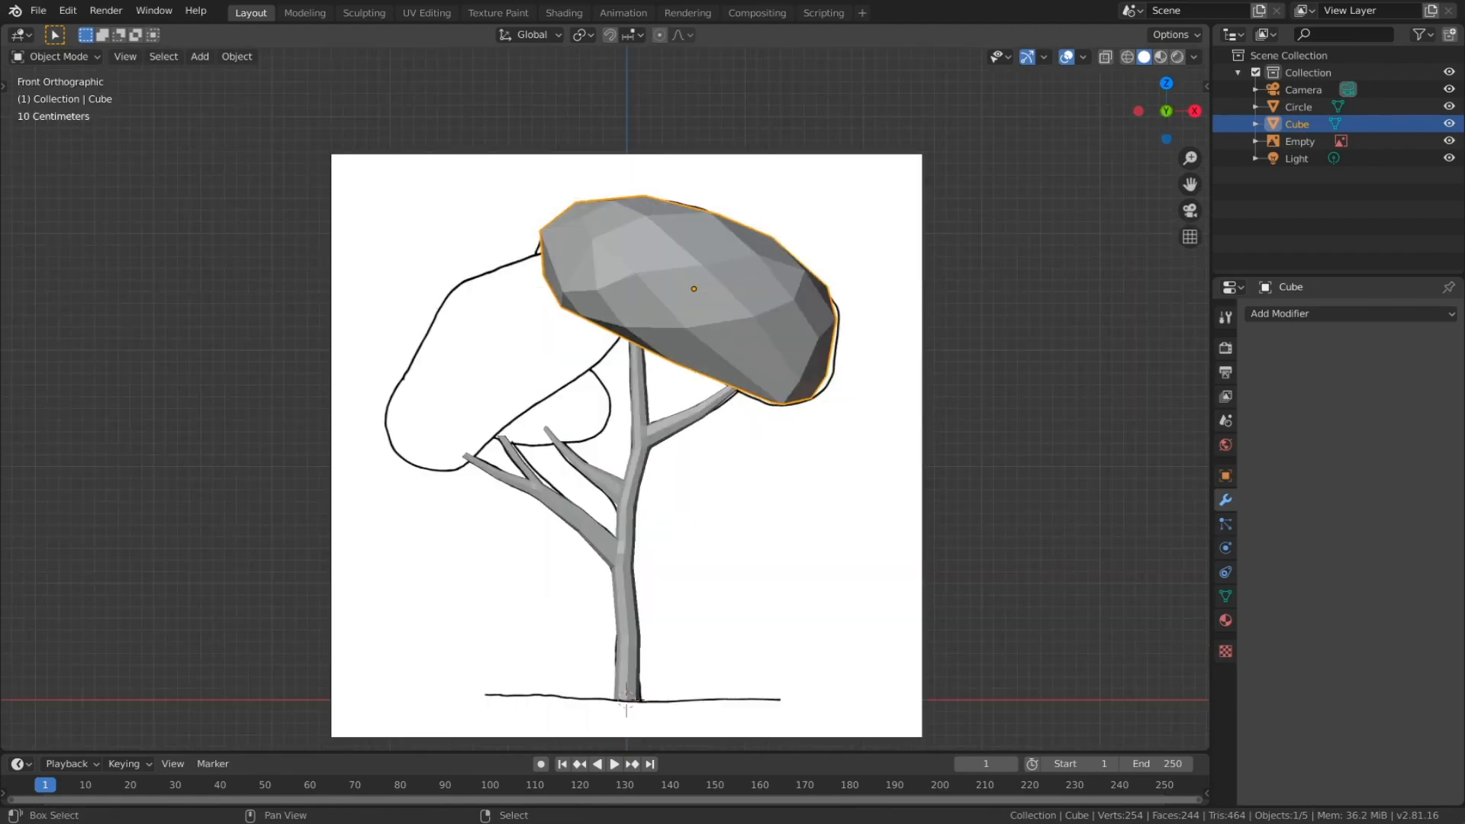
key(shift+d)
key(Return)
Step: Rotate the copied foliage -66.3° in front view and scale it uniformly to 0.957
key(r)
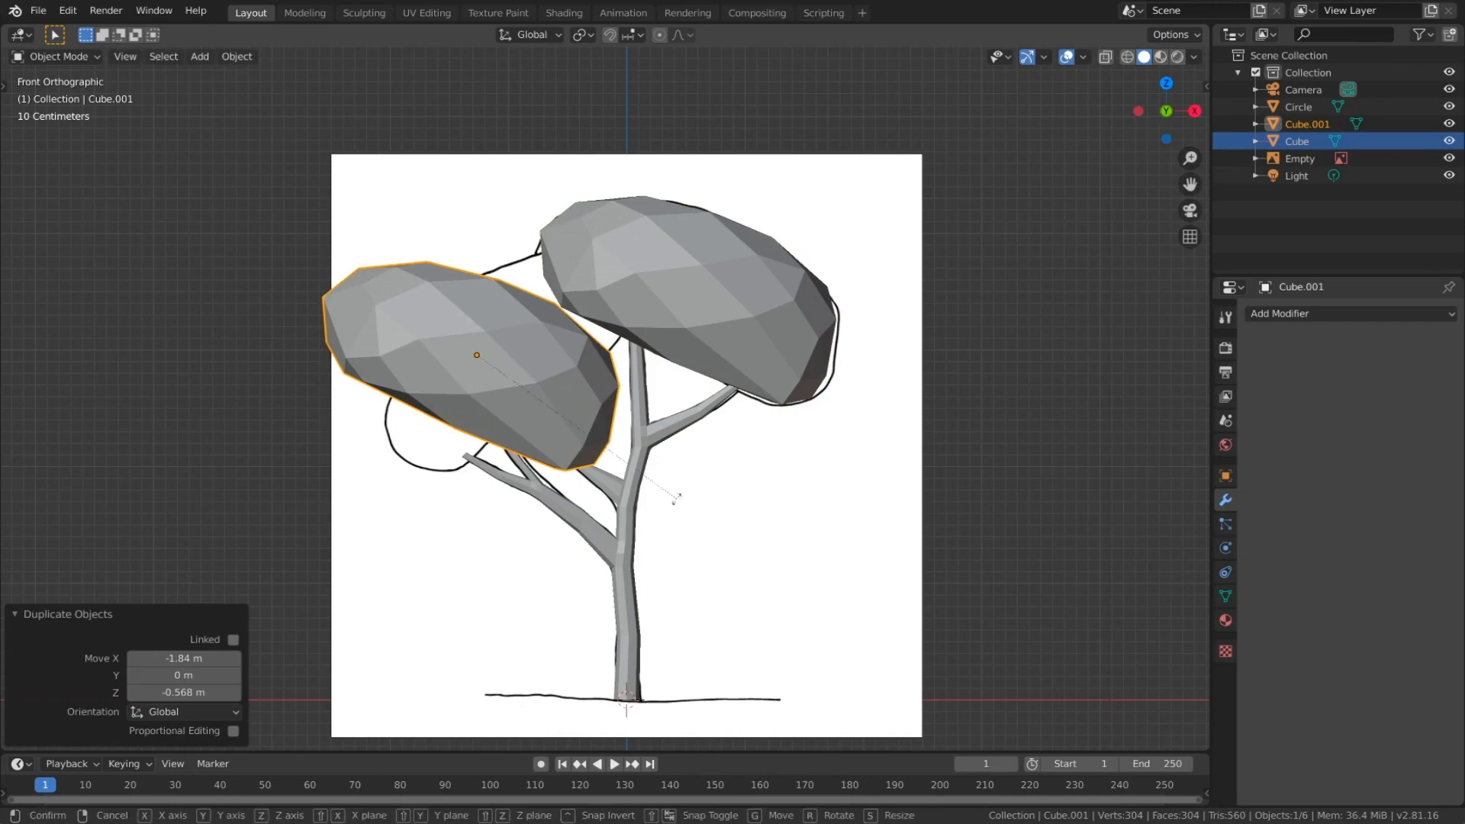
click(626, 271)
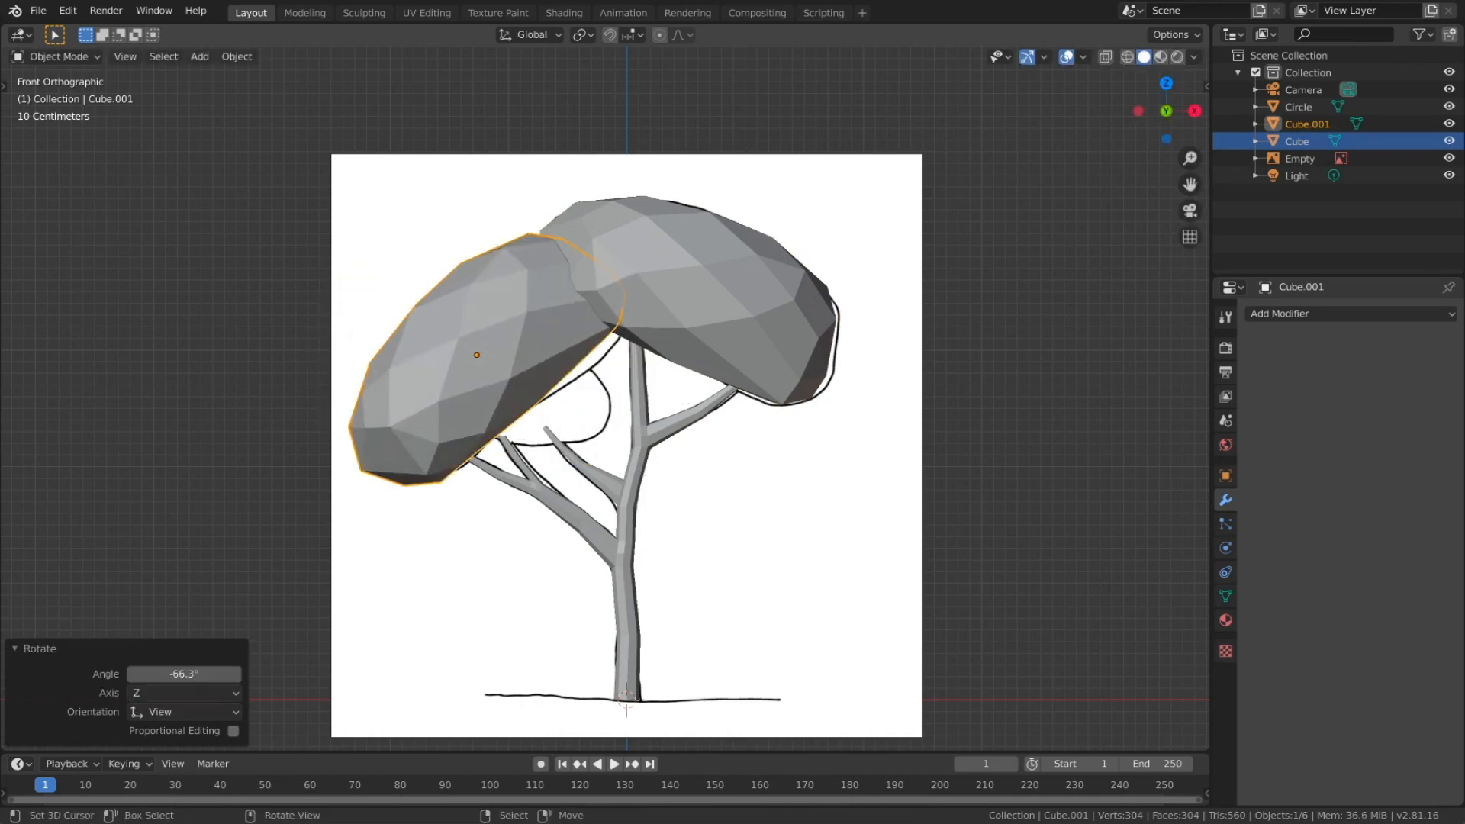
key(s)
click(689, 385)
Step: Turn the copied foliage about the global Z axis and scale it uniformly to 0.950
middle_drag(689, 385, 862, 458)
key(r)
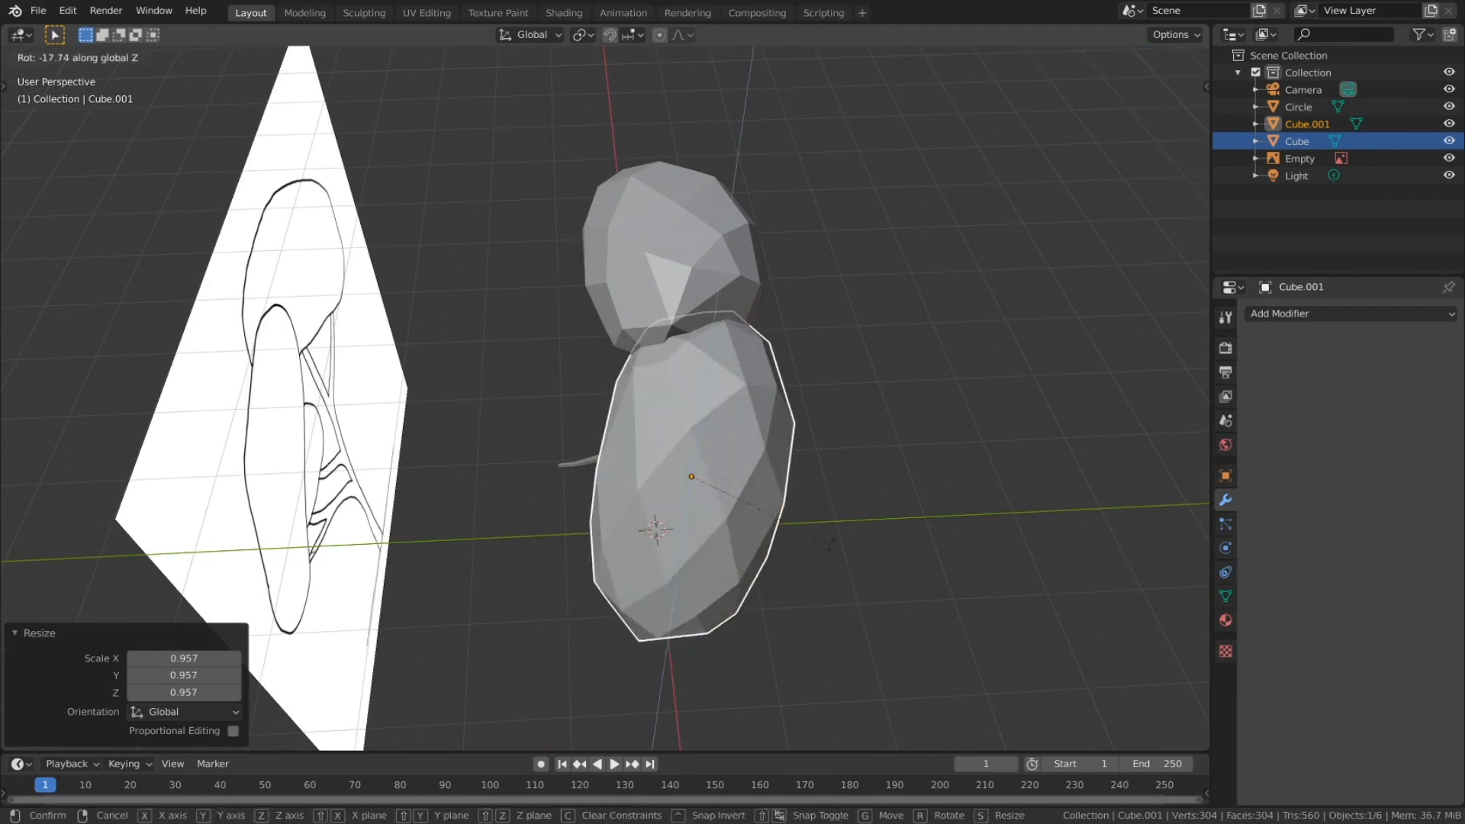
click(810, 547)
middle_drag(810, 547, 894, 501)
key(s)
click(872, 495)
Step: In front view, edit the copied foliage's mesh, pulling its lower underside vertex down and its right end outward with proportional editing
key(KP_1)
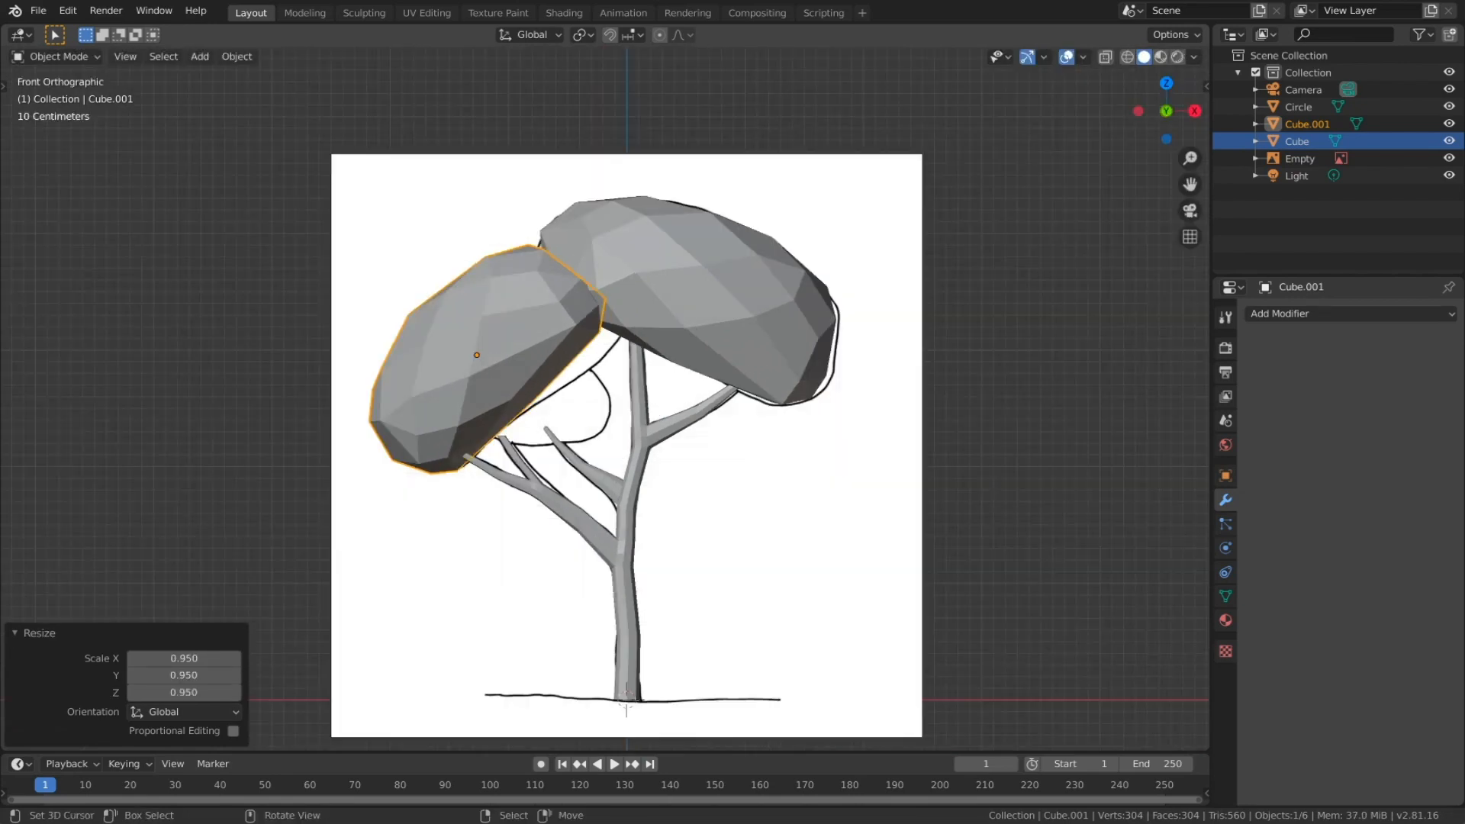
key(Tab)
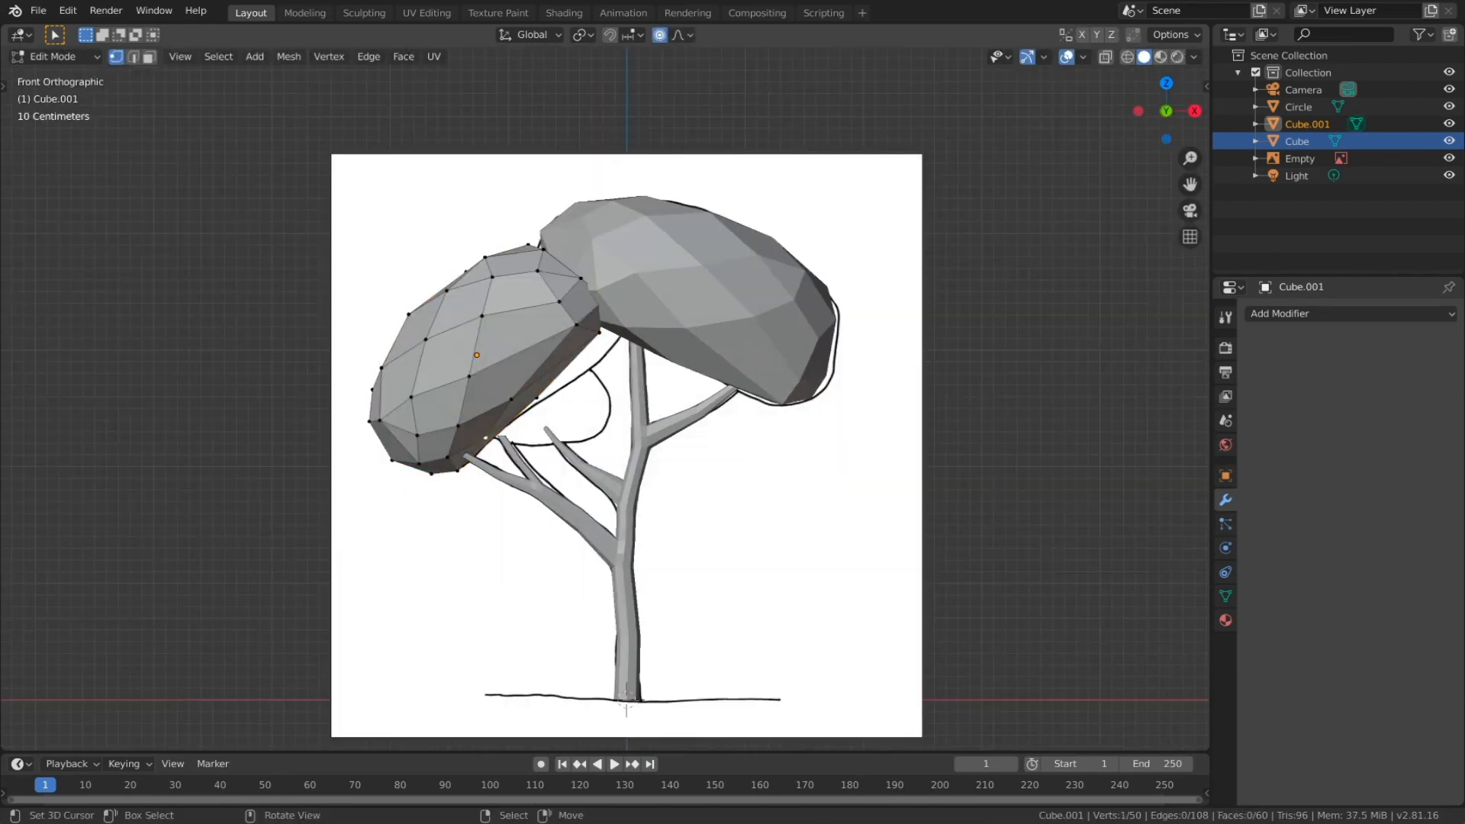
key(g)
key(Return)
key(g)
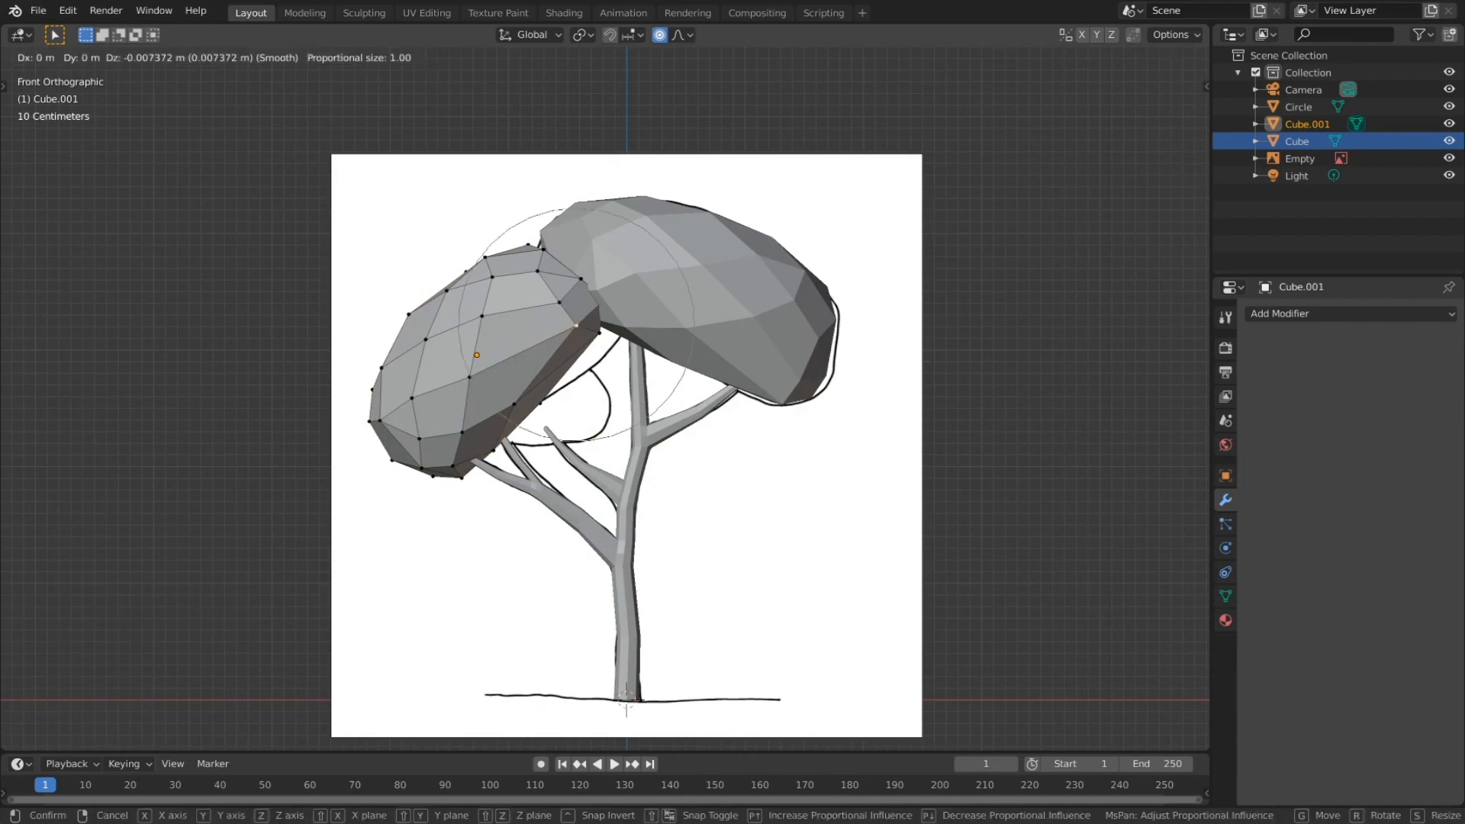
key(Return)
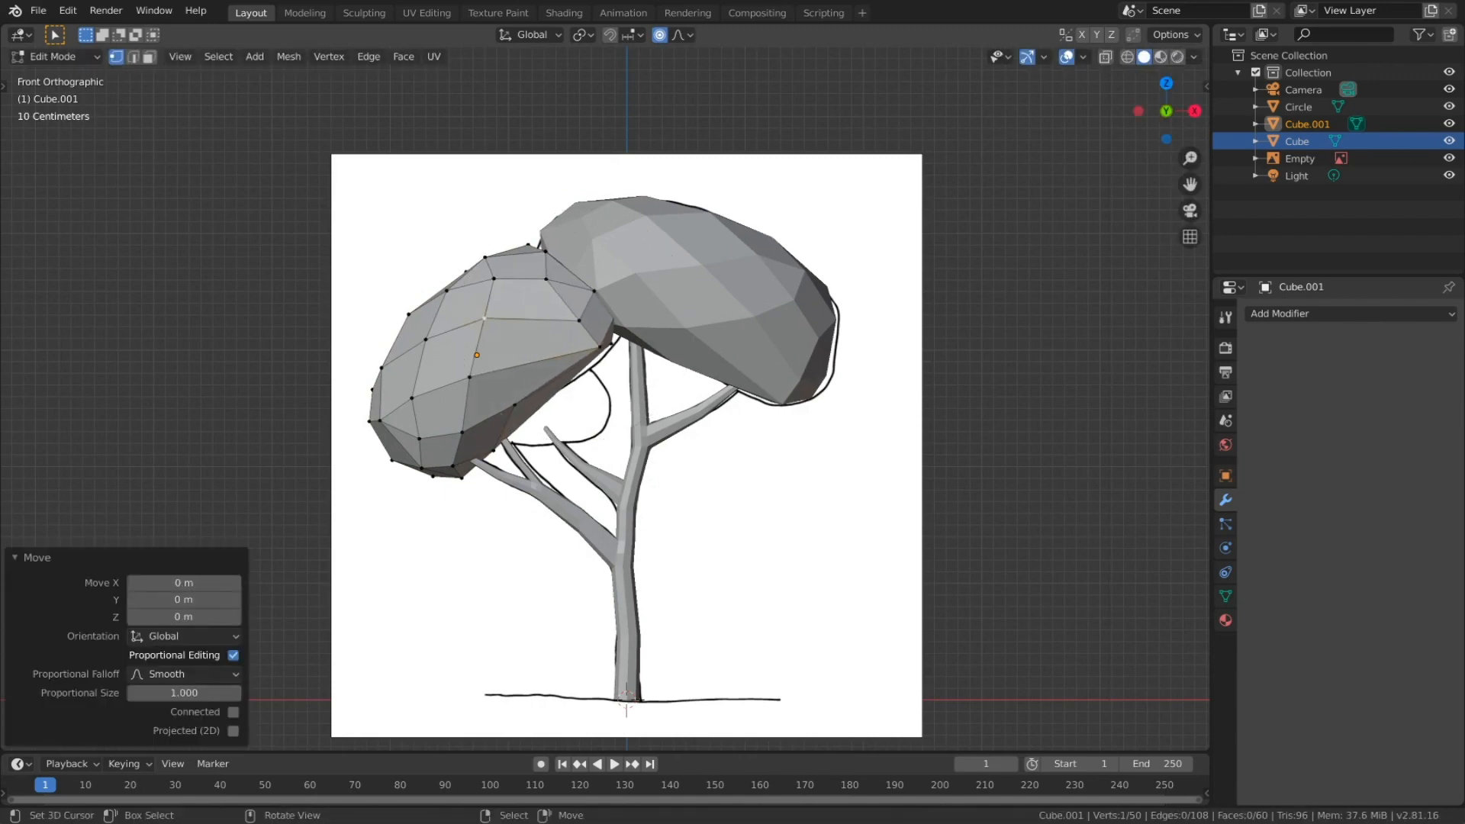
Step: Shift the left foliage's central front vertex and upper edge vertices right and slightly down using proportional editing
key(g)
key(Return)
key(g)
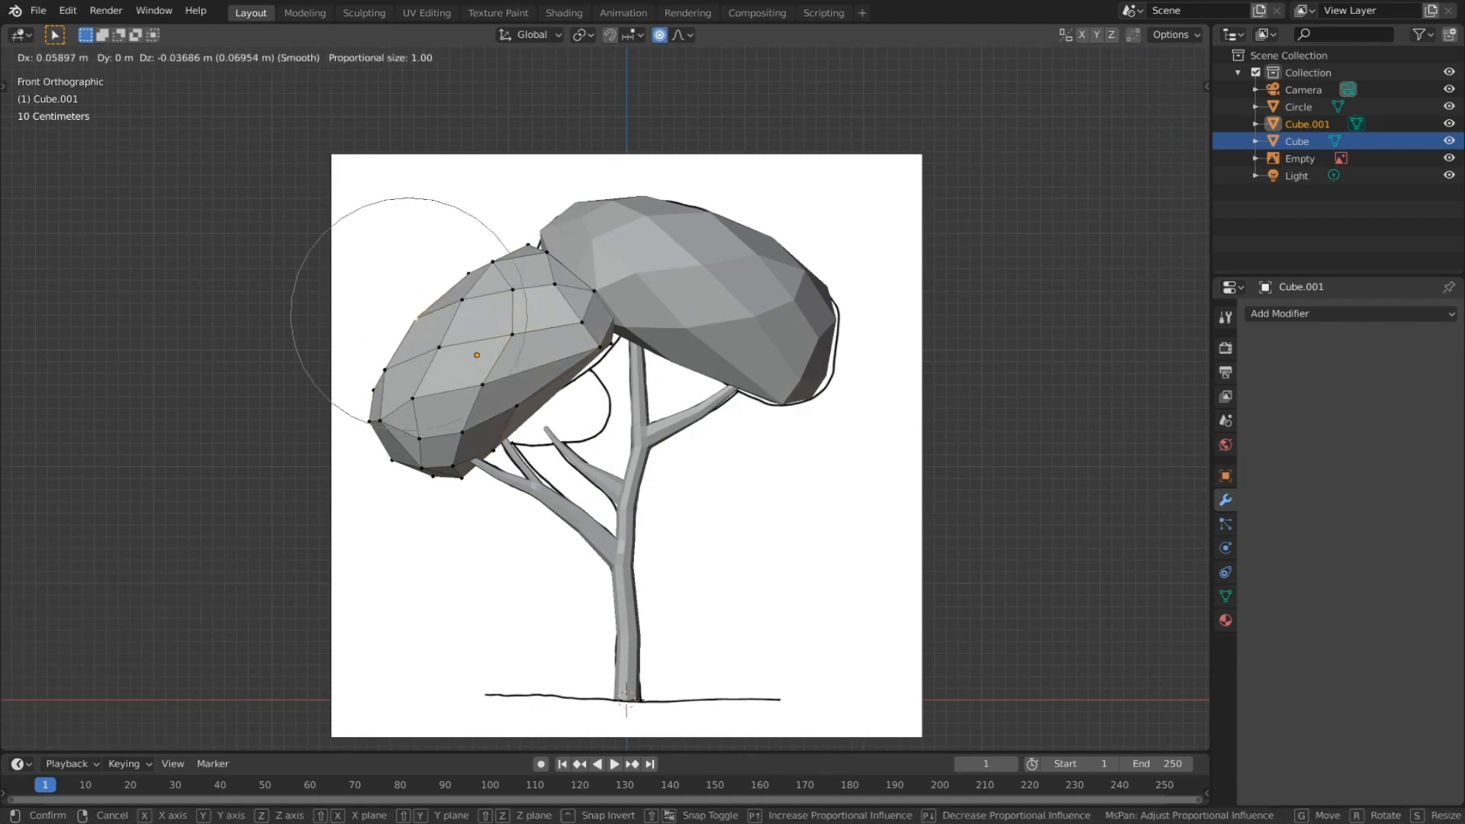
key(Return)
key(g)
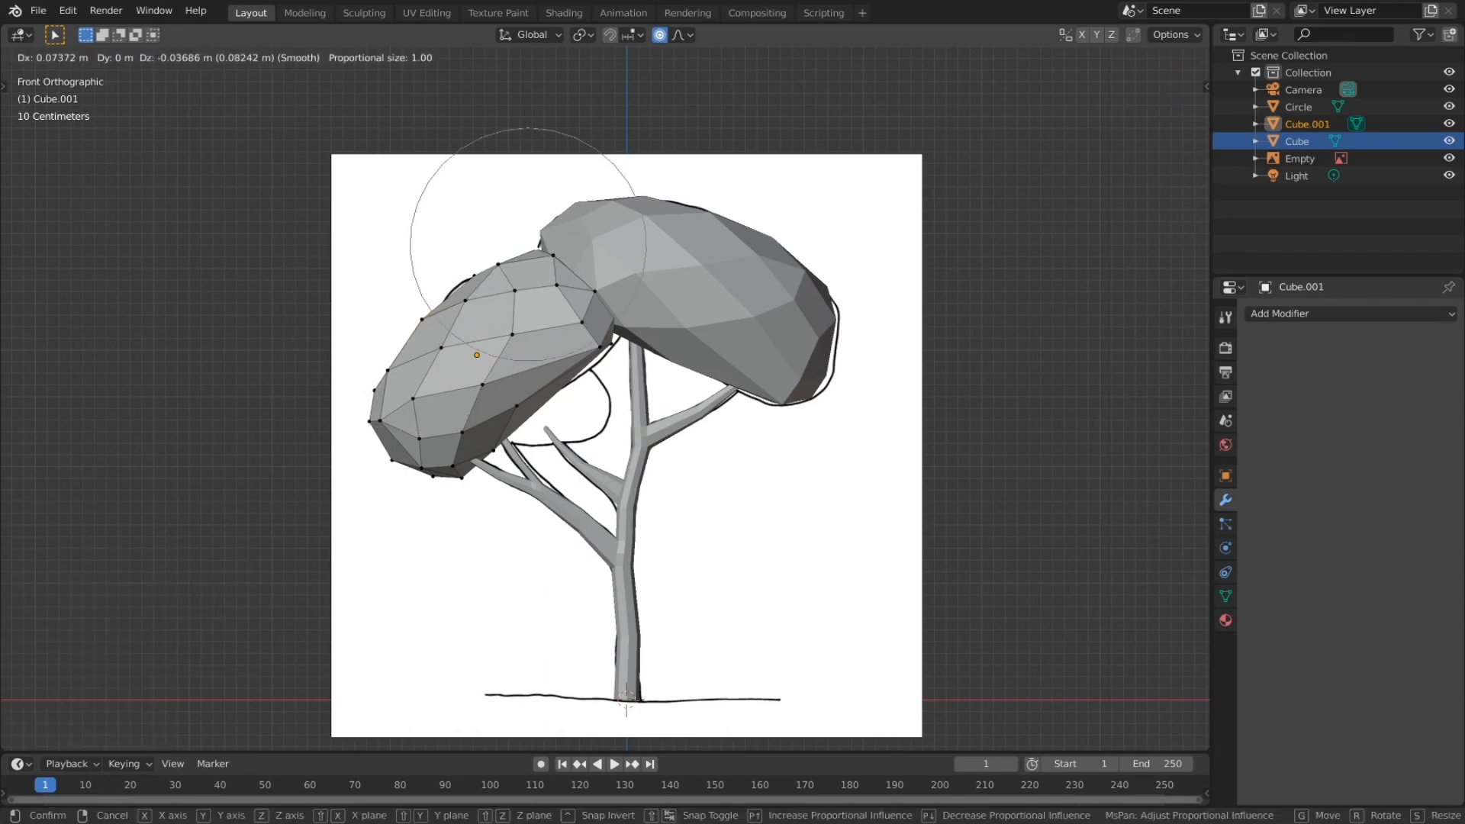
key(Return)
Step: Move the left foliage's lower front vertex 0.125 m on X and -0.0147 m on Z, and return to Object Mode
key(KP_8)
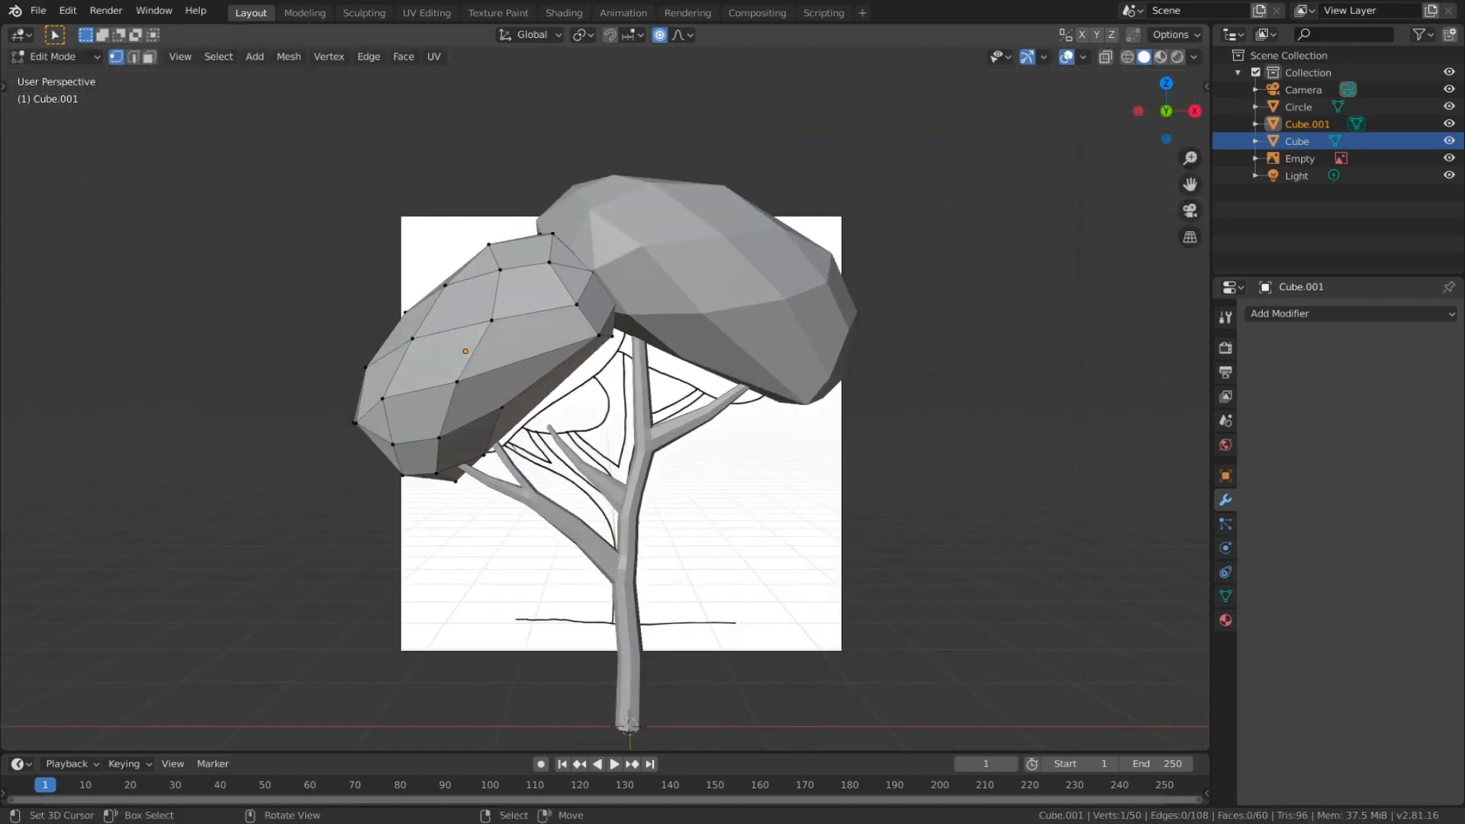
key(KP_1)
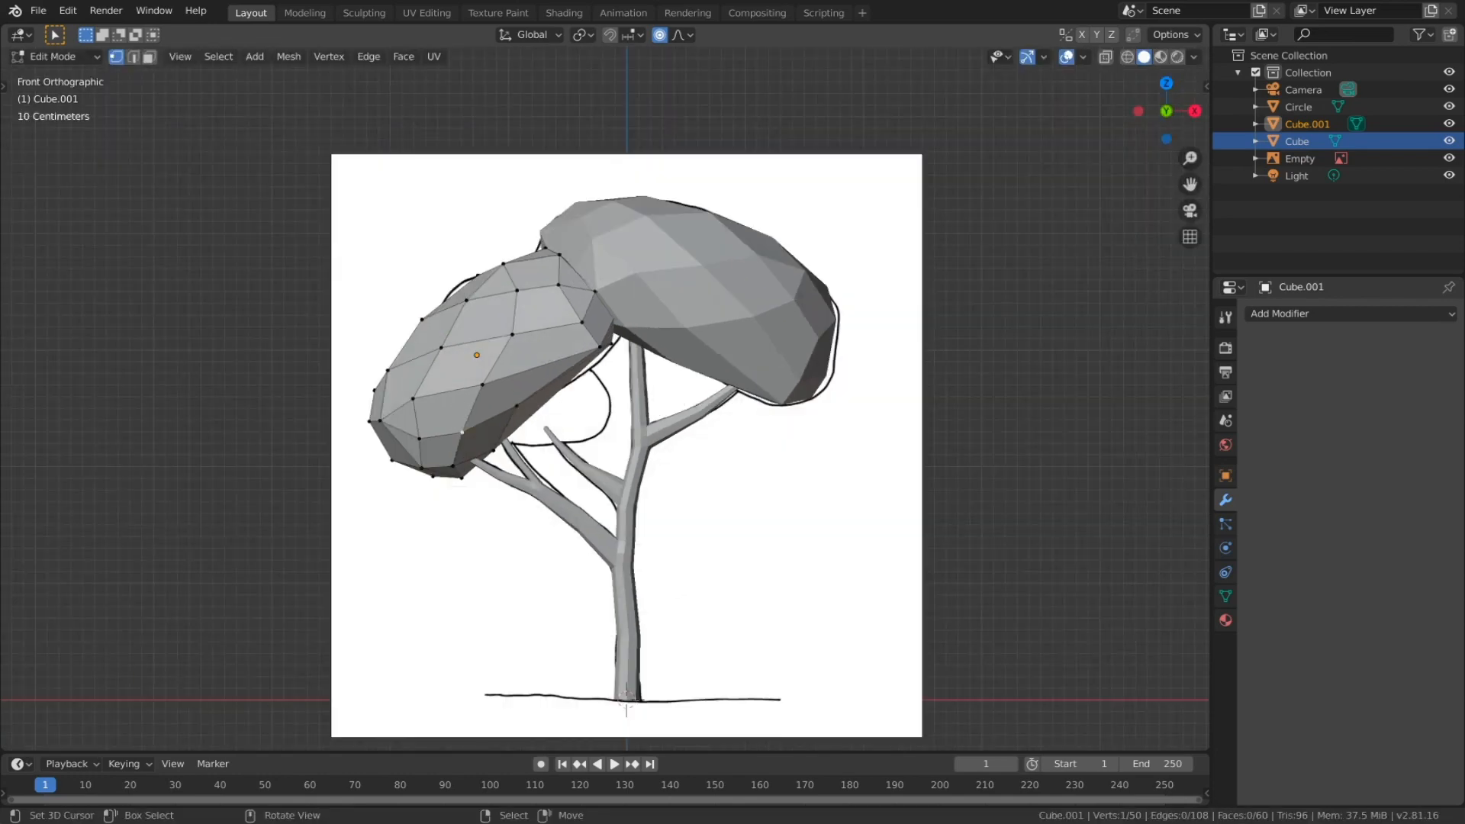
key(g)
key(Return)
key(KP_8)
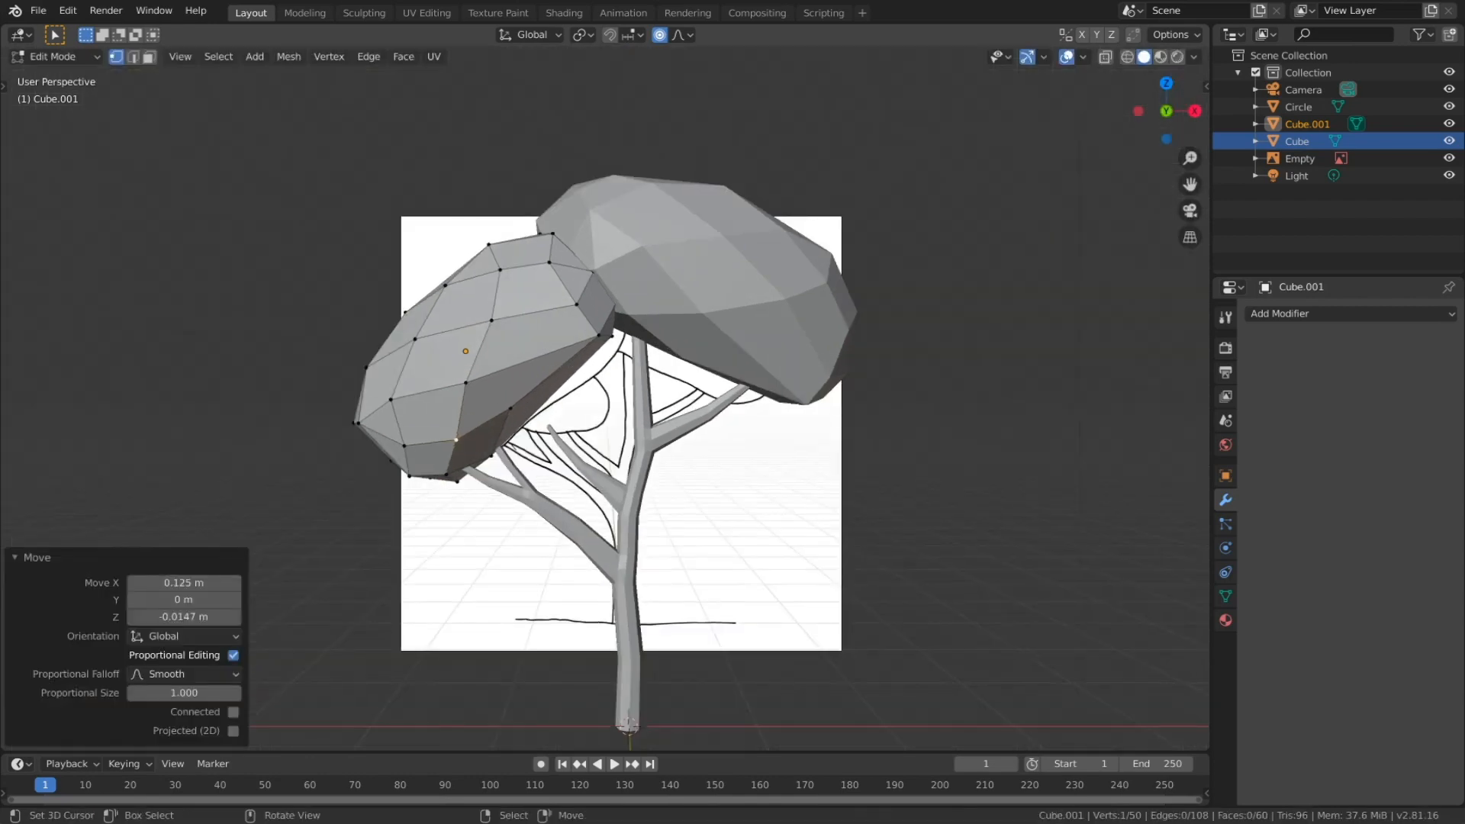
middle_drag(686, 412, 336, 419)
key(Tab)
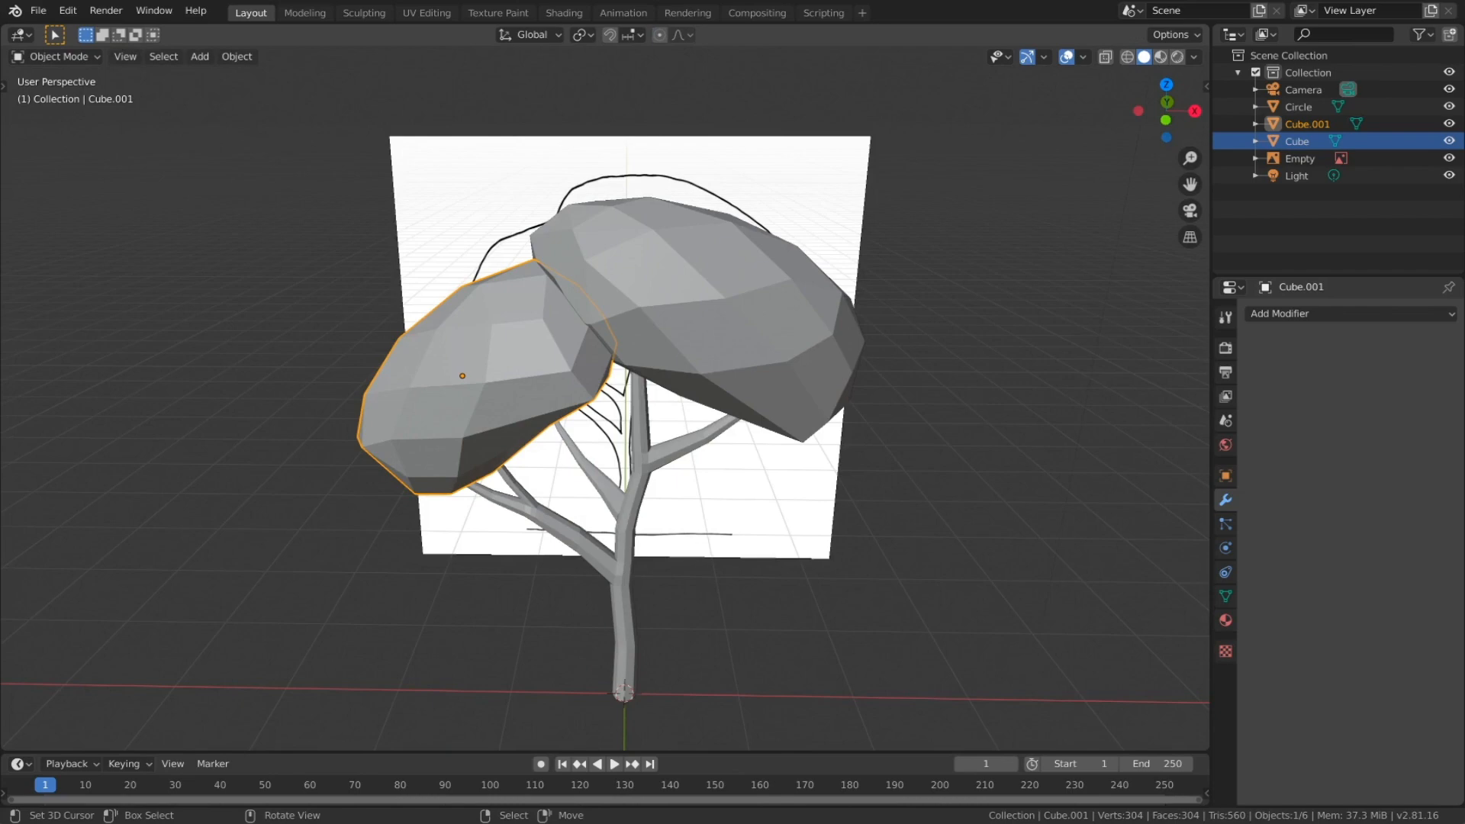
Step: In front view, duplicate the left foliage and move the copy 0.28 m on X and -0.369 m on Z
key(KP_1)
key(shift+d)
key(Return)
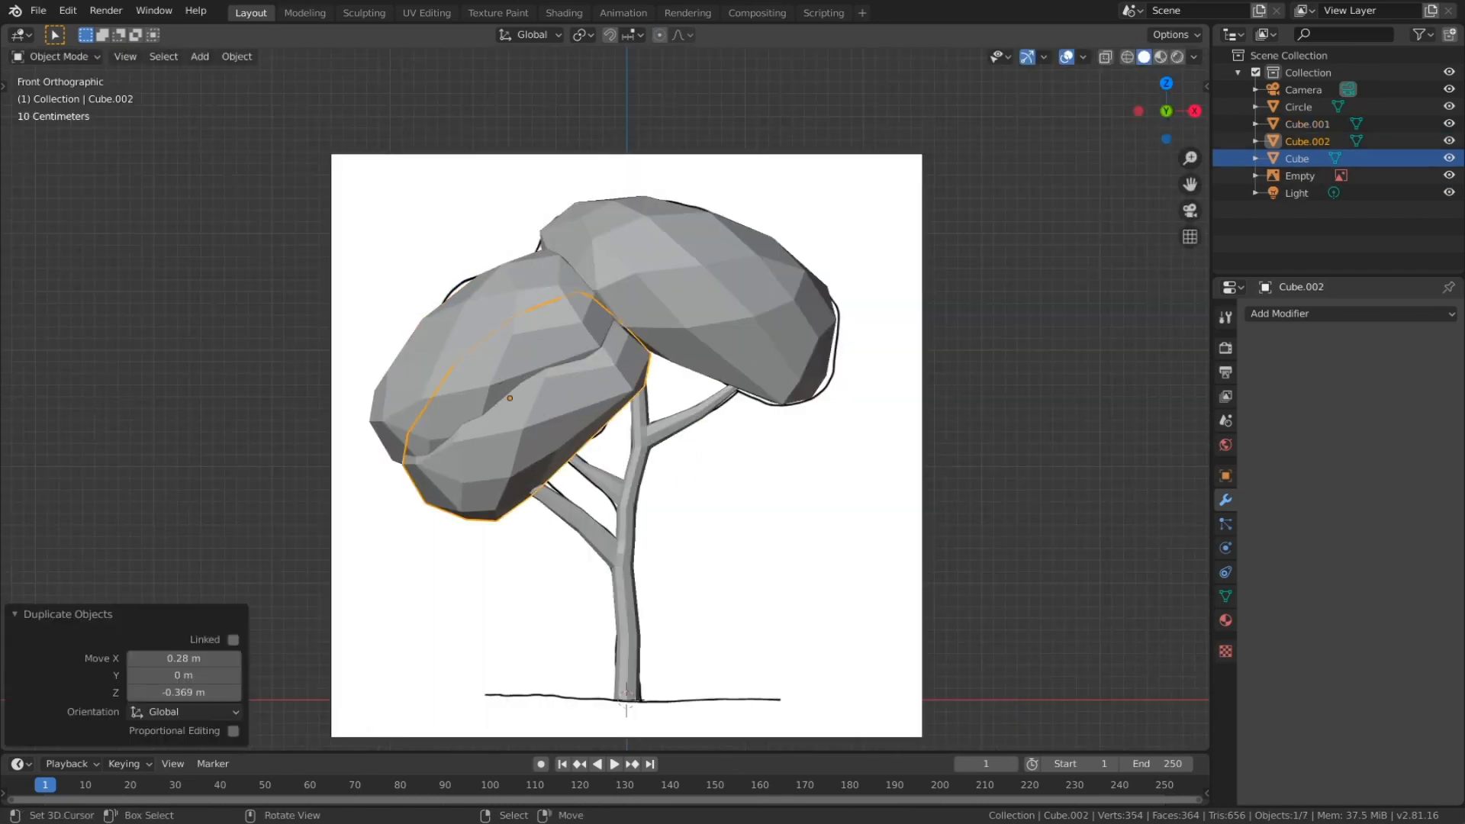
Step: Scale the new foliage copy uniformly to 0.552 and rotate it 29.1° in front view
key(s)
key(Return)
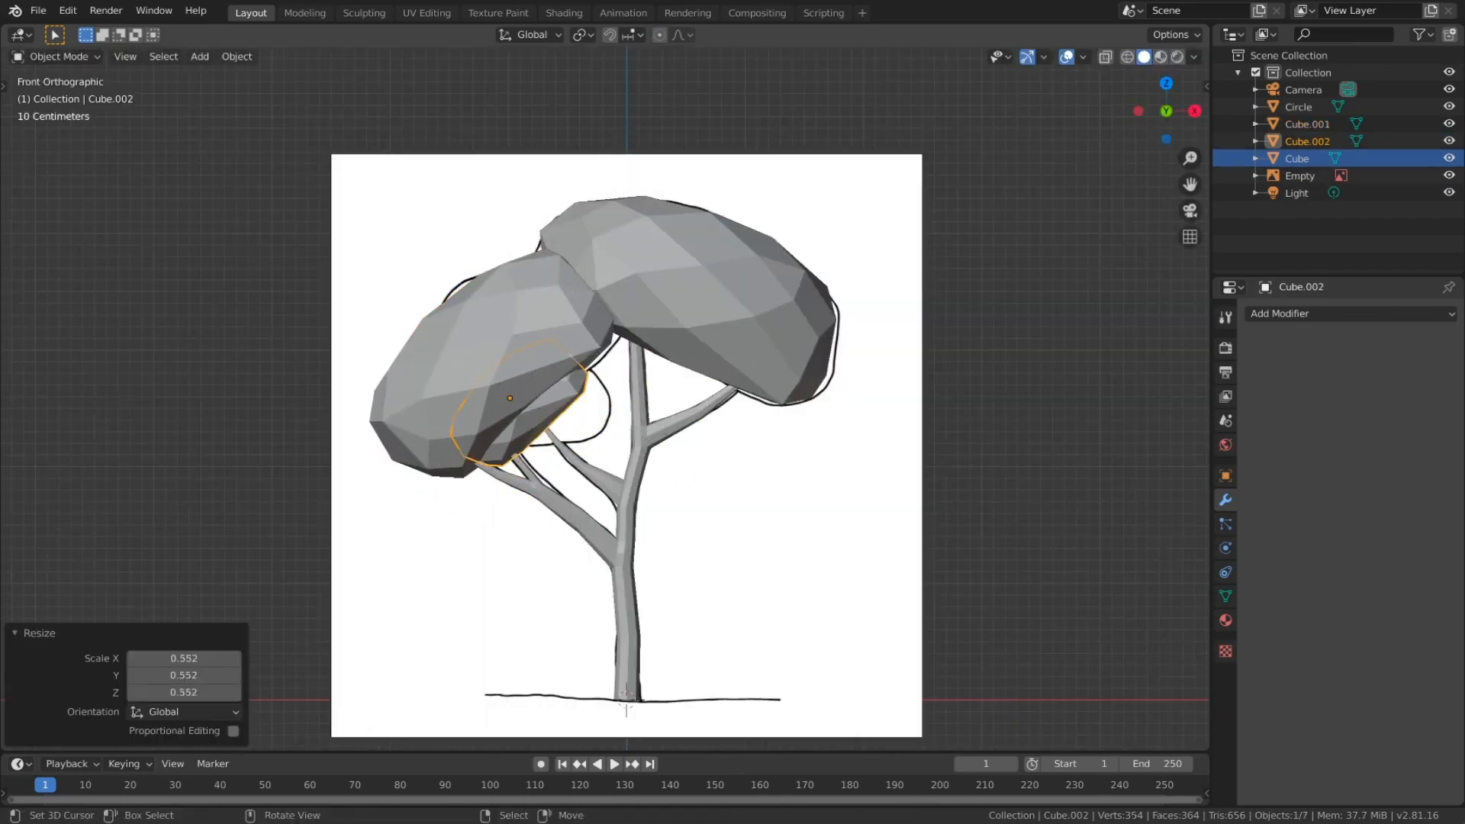
key(r)
key(Return)
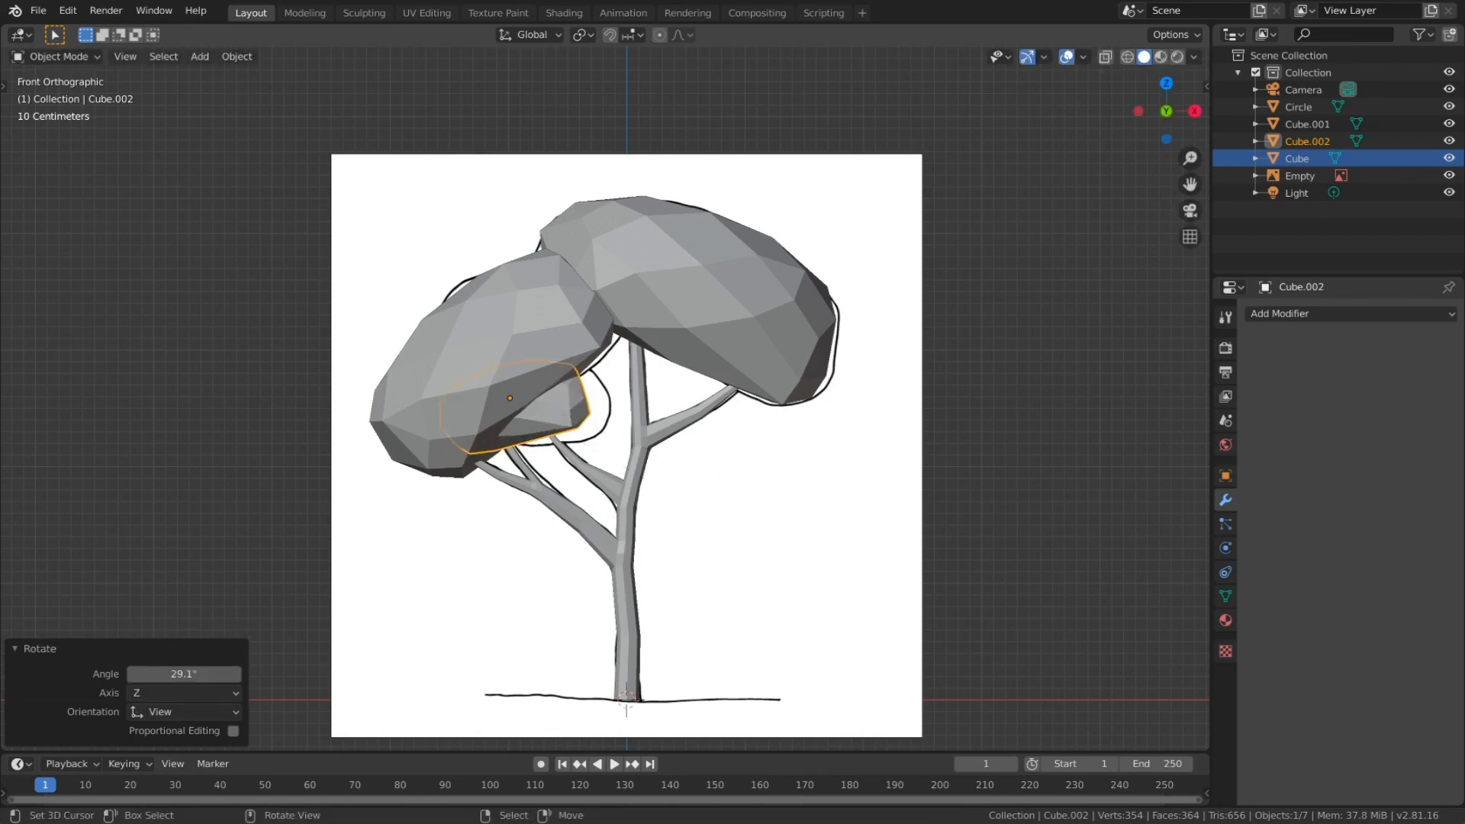
Step: Move the small foliage 0.28 m on X and -0.0369 m on Z, then in top view -0.0369 m on X and 0.848 m on Y
key(g)
key(Return)
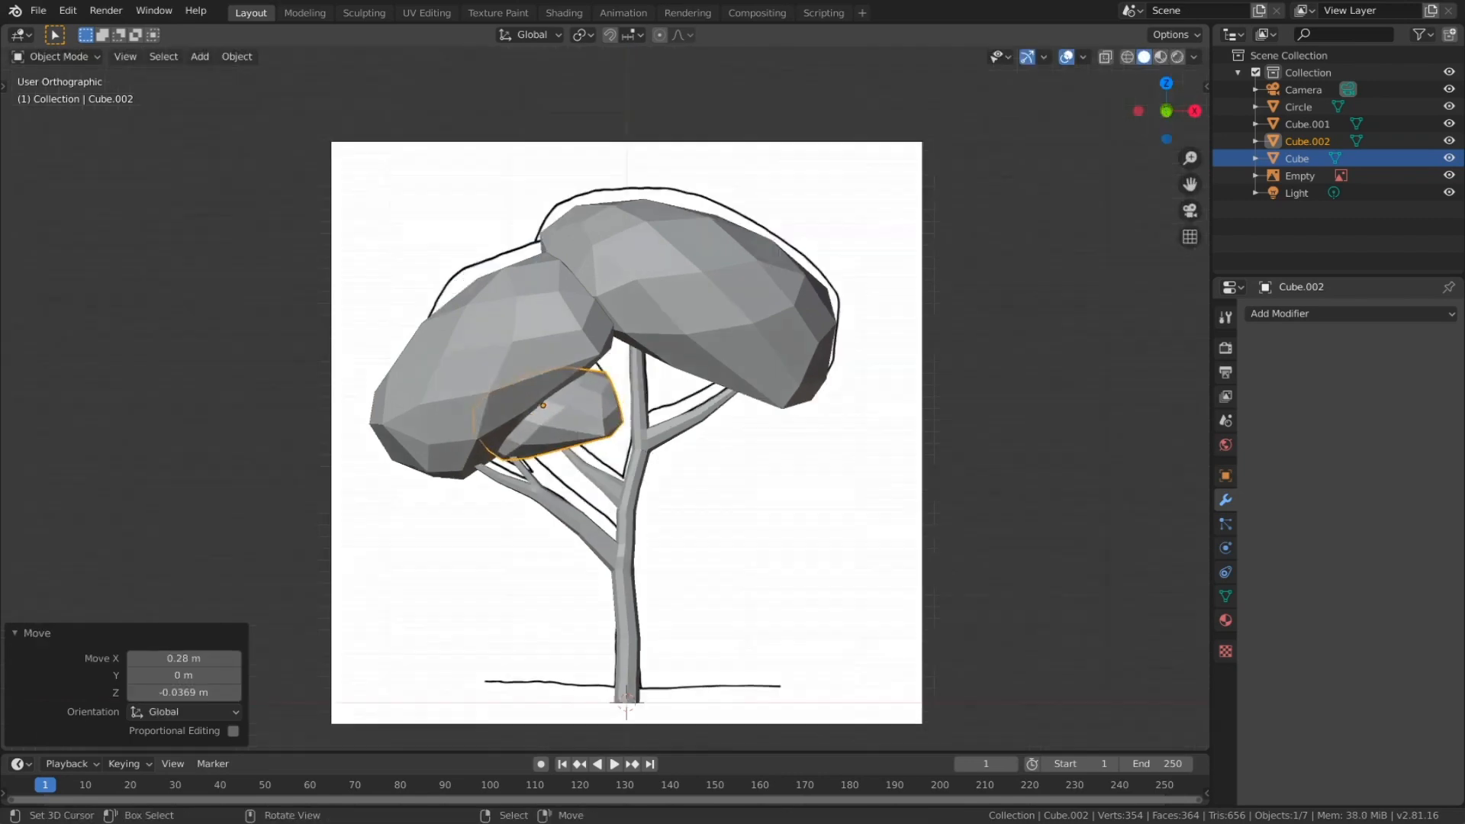
key(KP_7)
key(g)
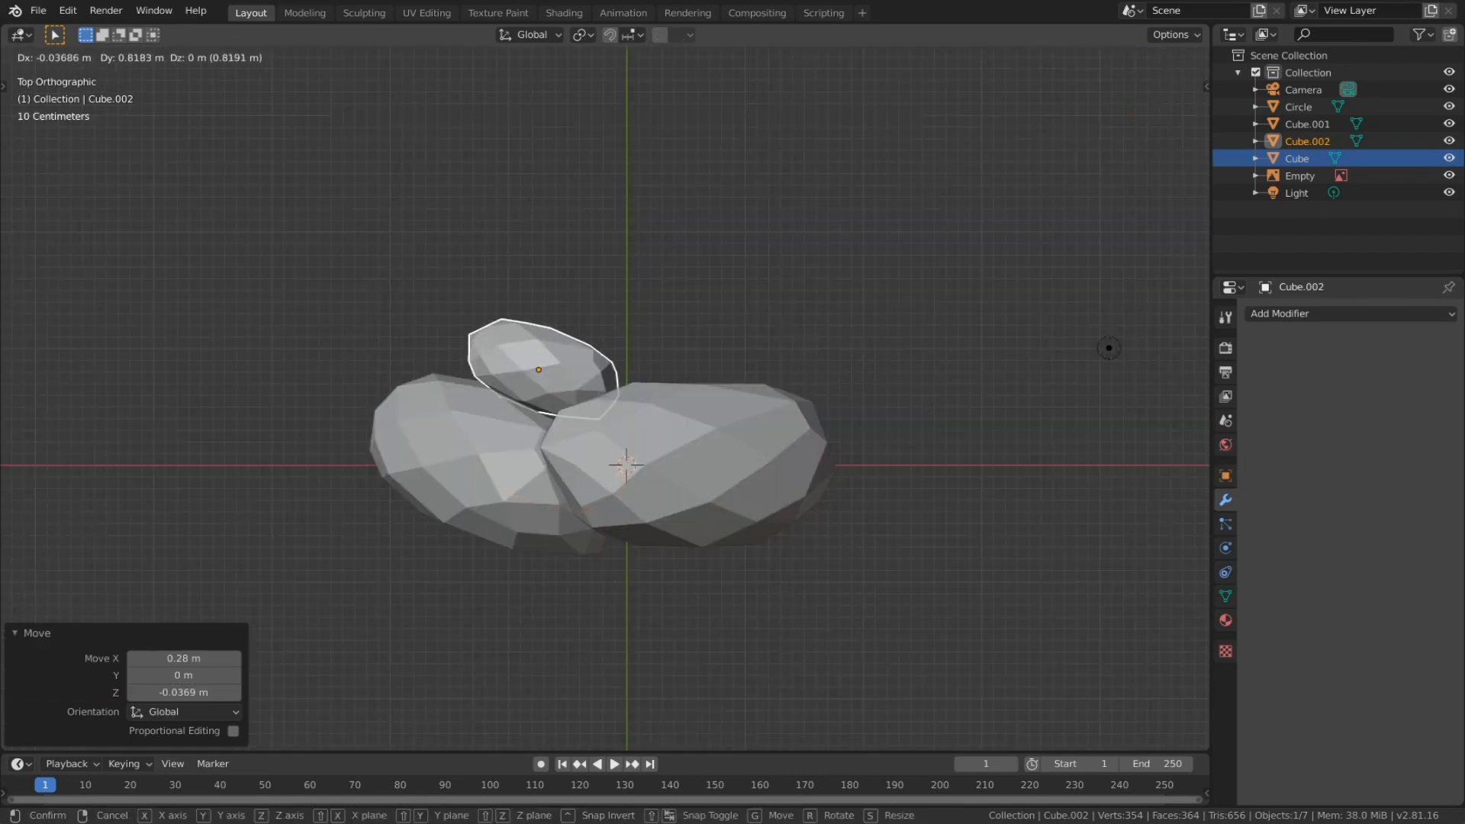
key(Return)
Step: Display the front view in wireframe and nudge the small foliage left towards its outline in the drawing
key(KP_1)
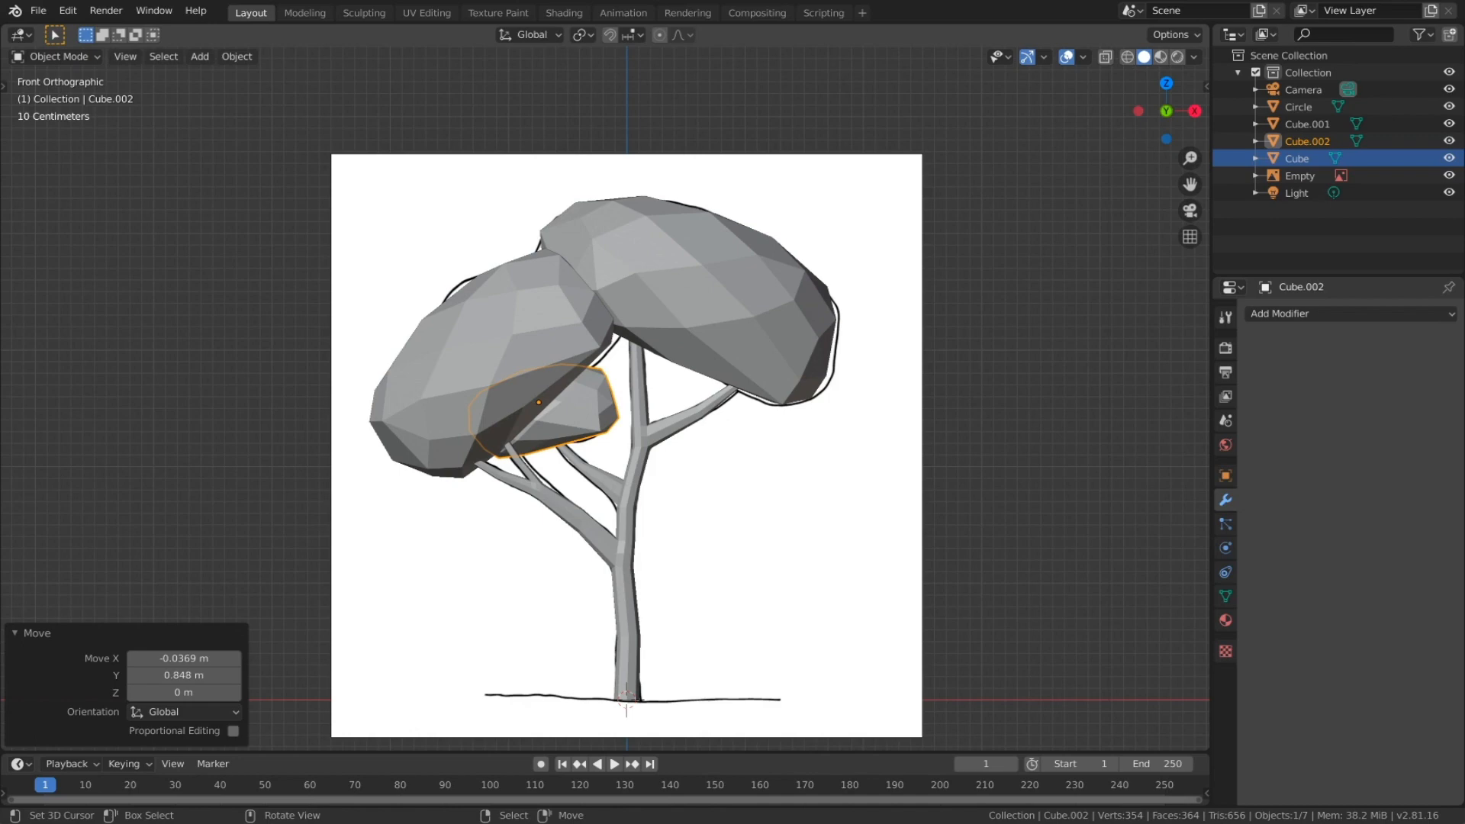
key(shift+z)
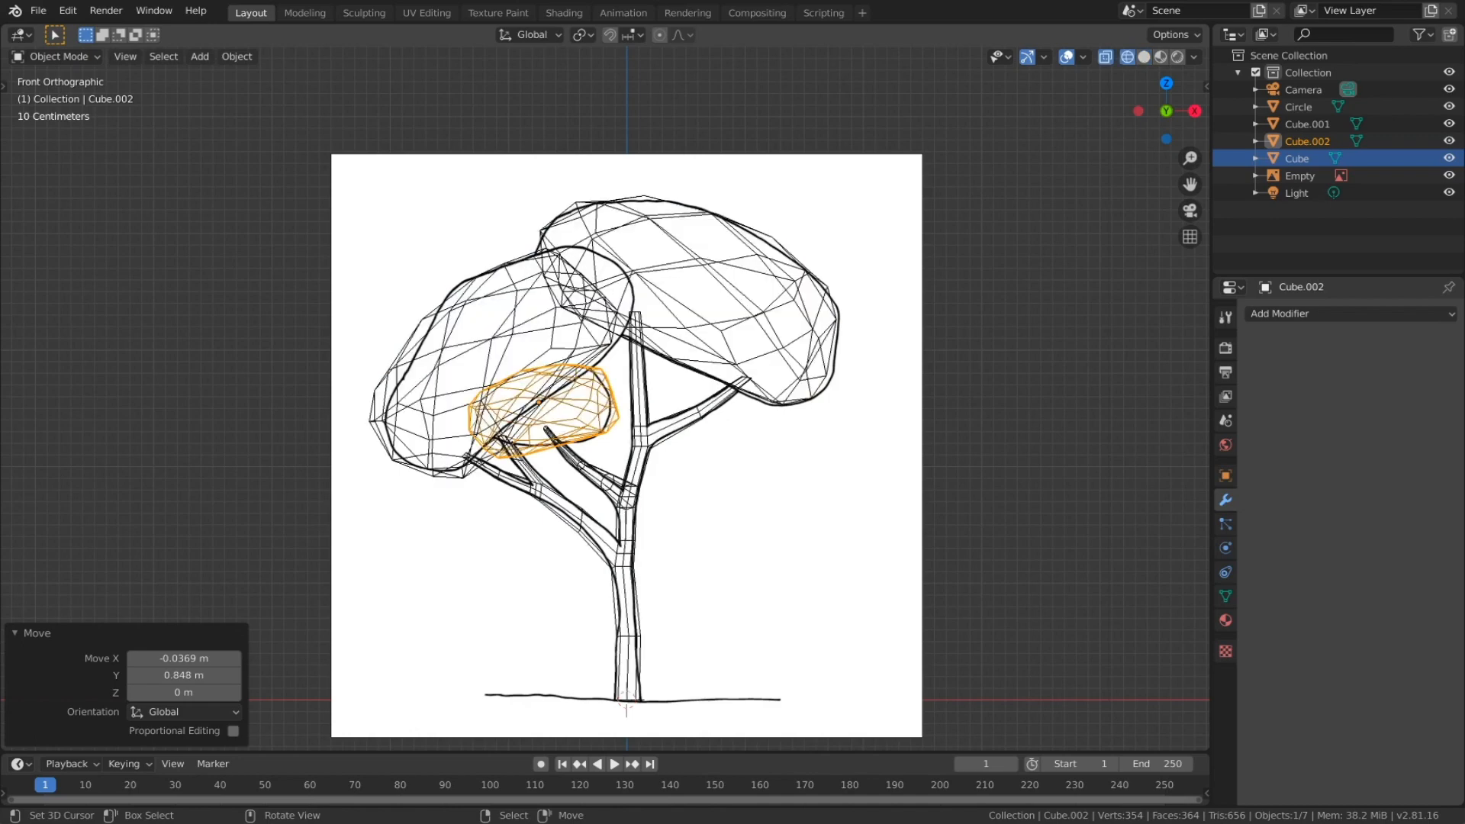
key(g)
key(Escape)
Step: Edit the small foliage's mesh, pulling an upper vertex up and a lower vertex 0.0663 m on X and -0.0737 m on Z
key(Tab)
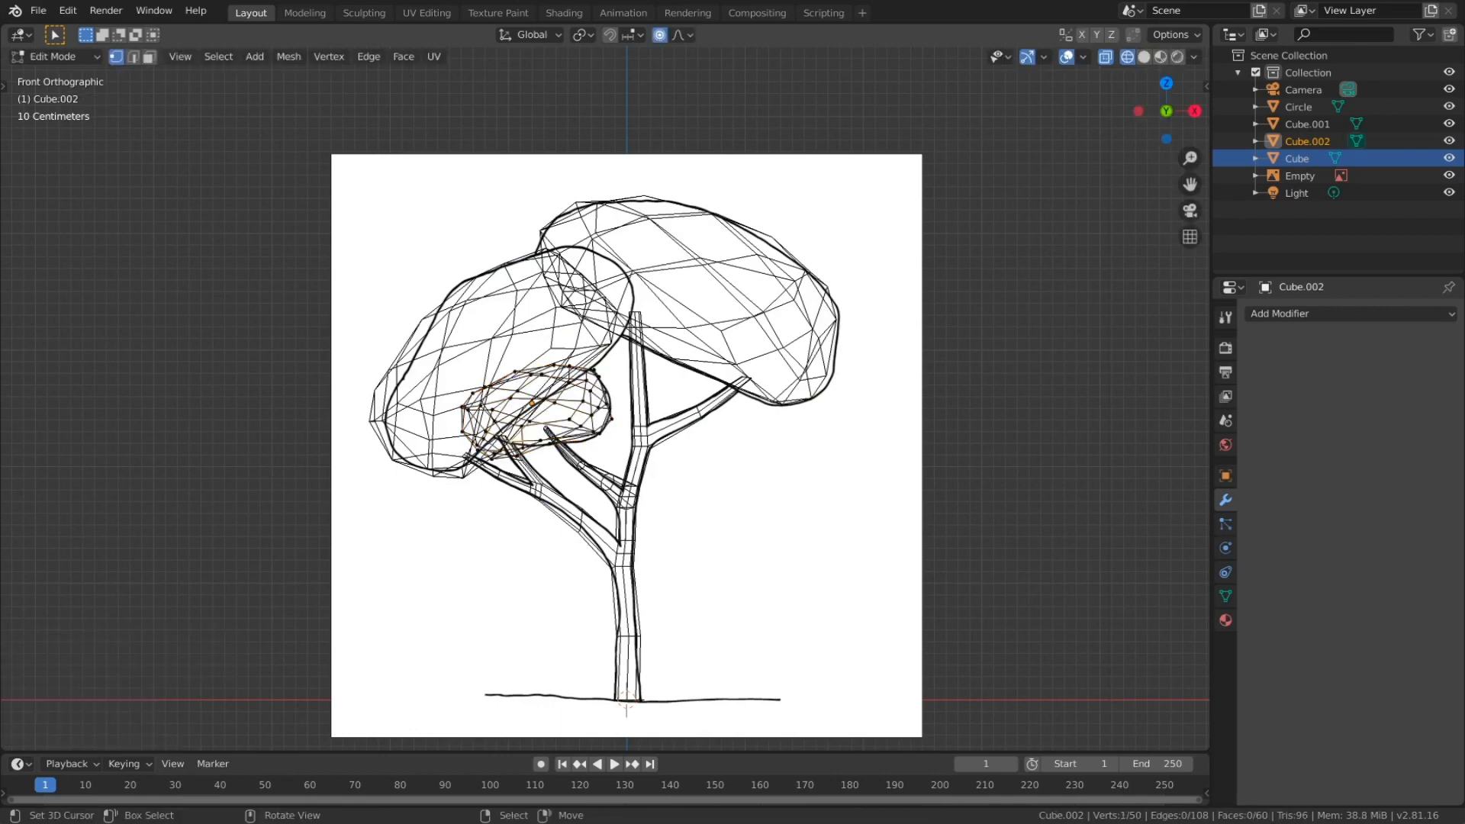
key(g)
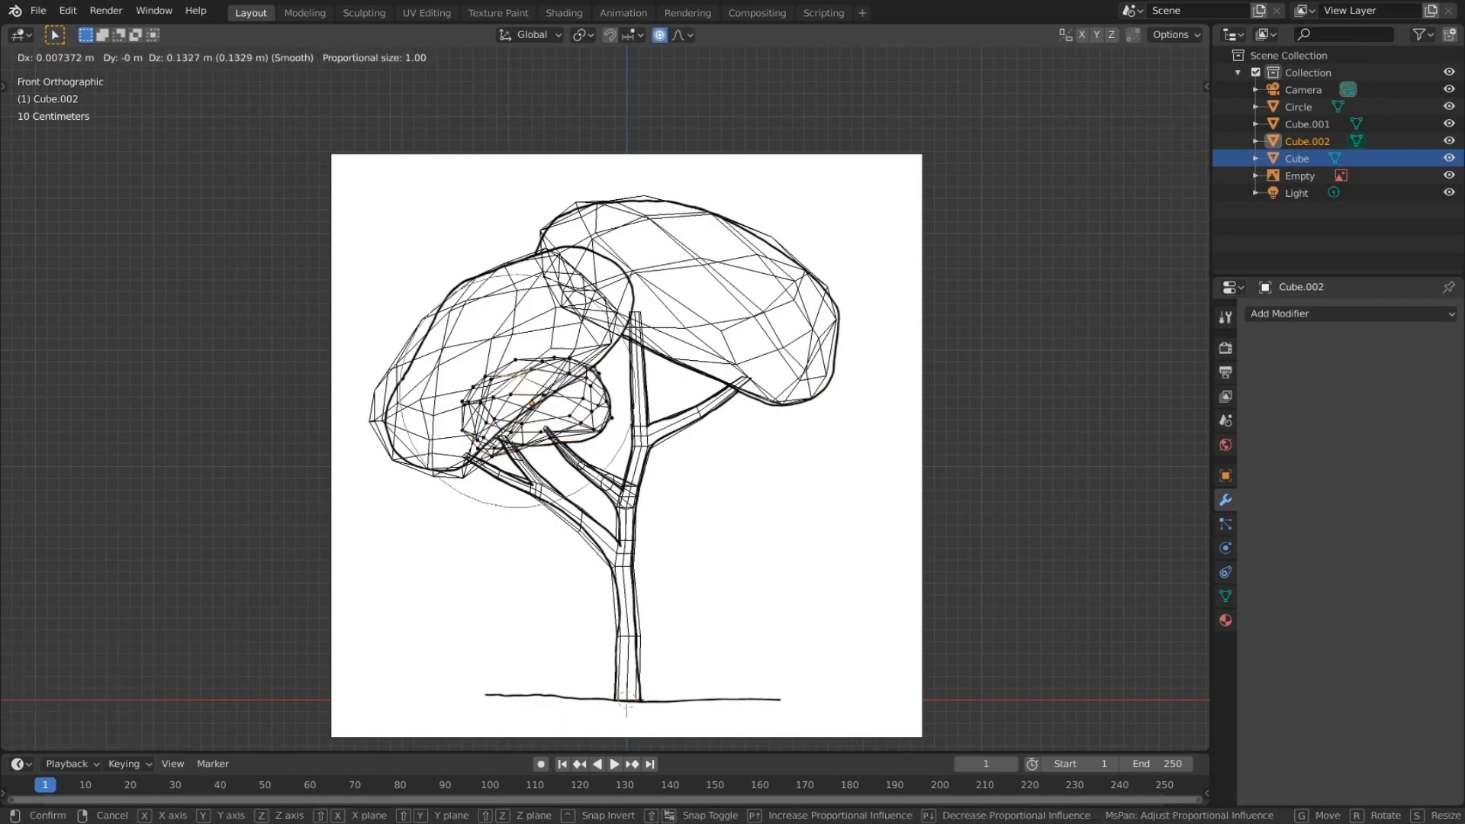
key(Return)
key(g)
key(Return)
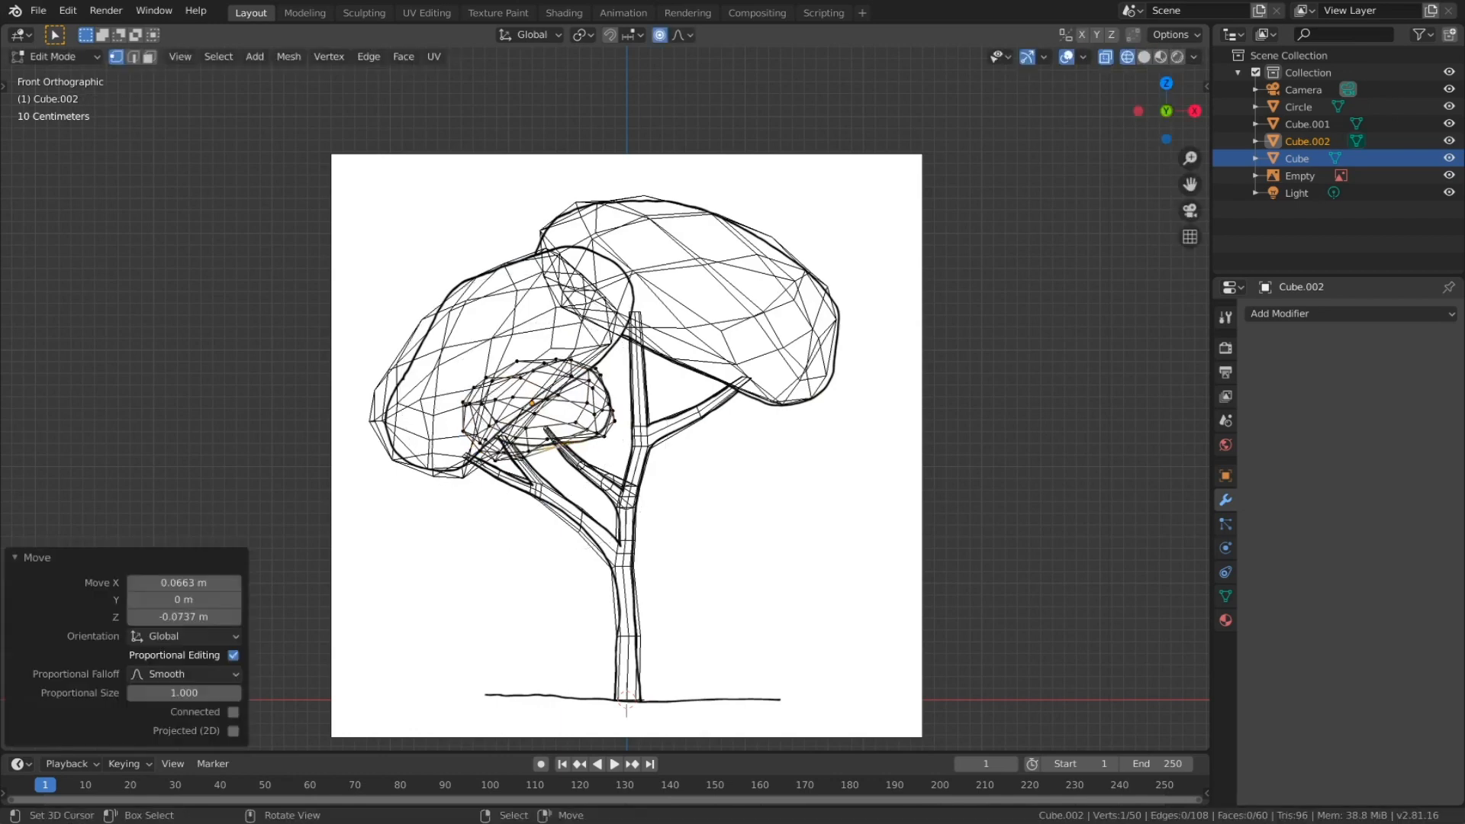
Step: Move the small foliage's leftmost vertex -0.0147 m on X and 0.111 m on Z, nudge it again, and return to solid Object Mode
right_click(462, 432)
key(g)
key(Return)
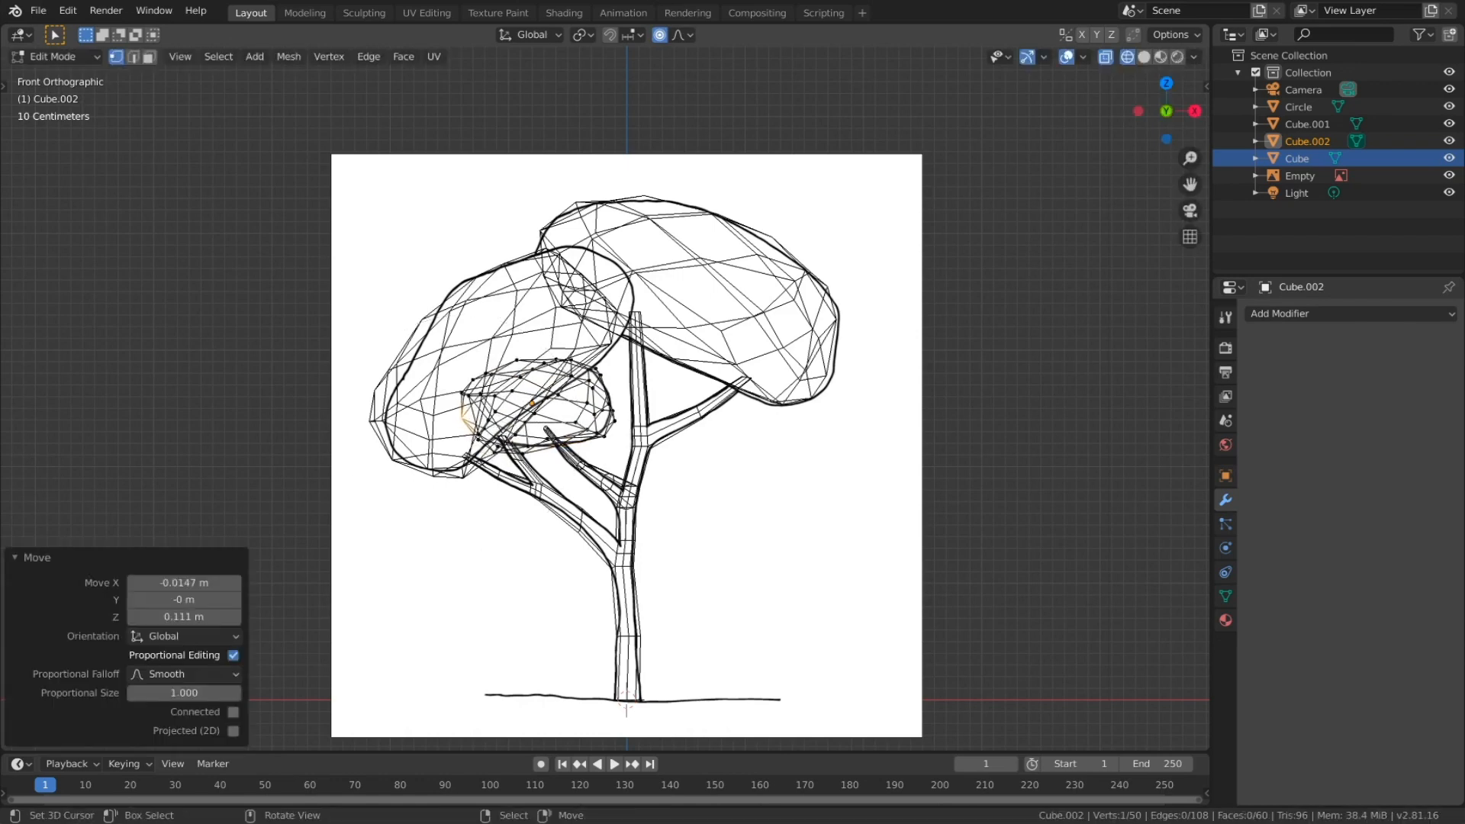
key(g)
key(Return)
key(Tab)
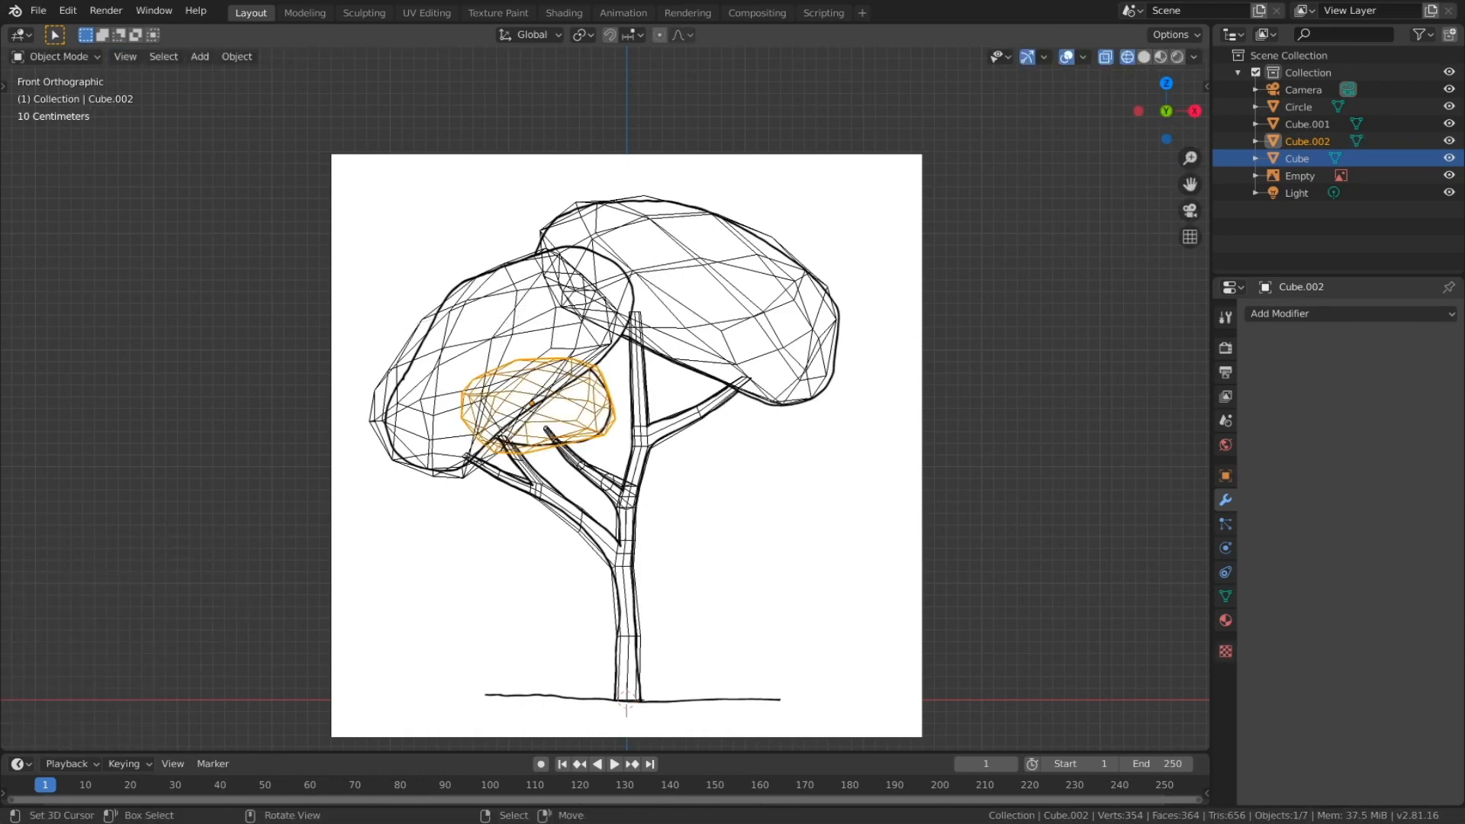
key(shift+z)
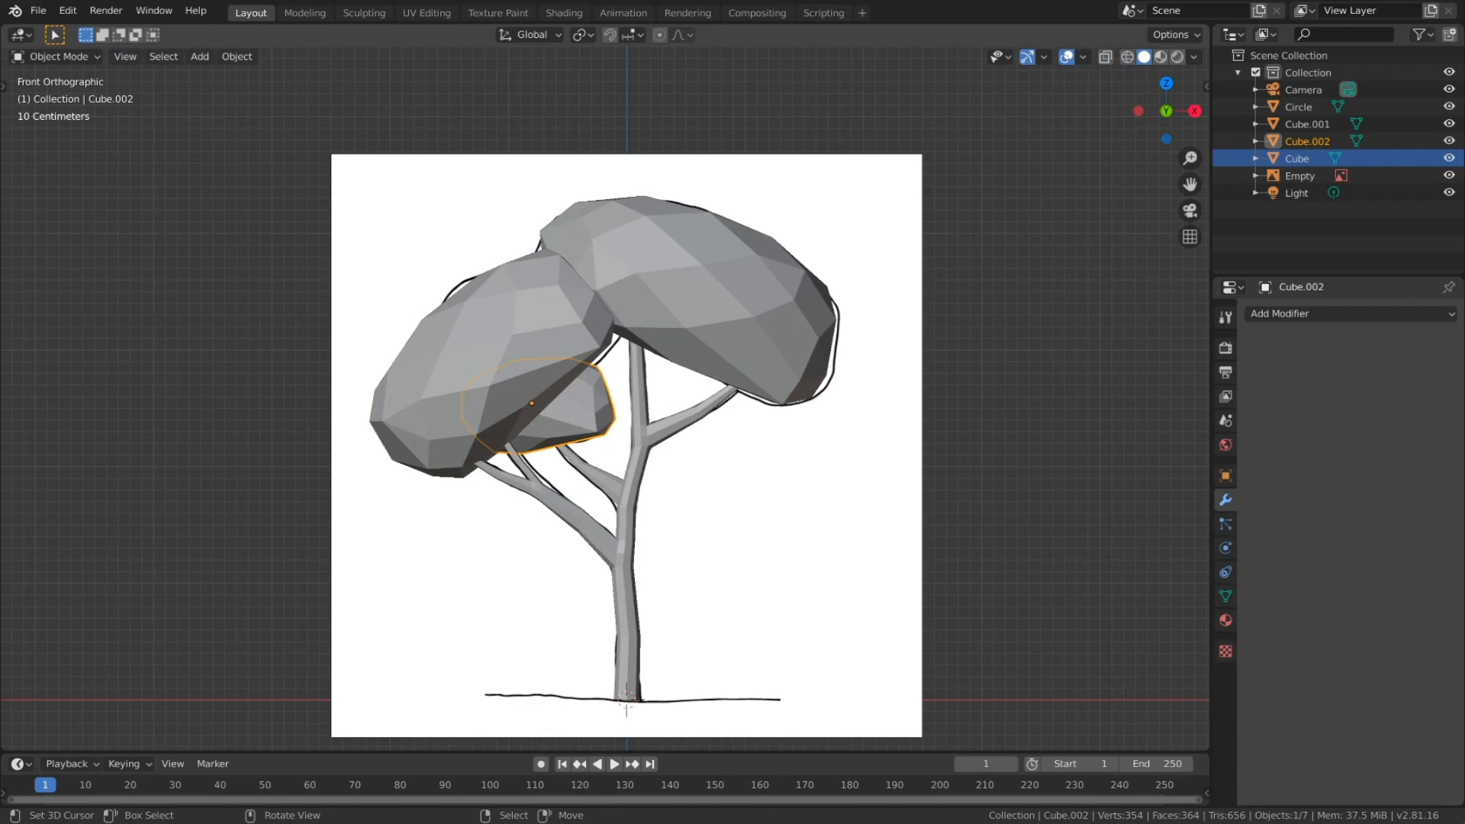
Step: Rotate the small foliage block -1.83° about the global Z axis and adjust its position along Y
middle_drag(586, 440, 897, 529)
key(r)
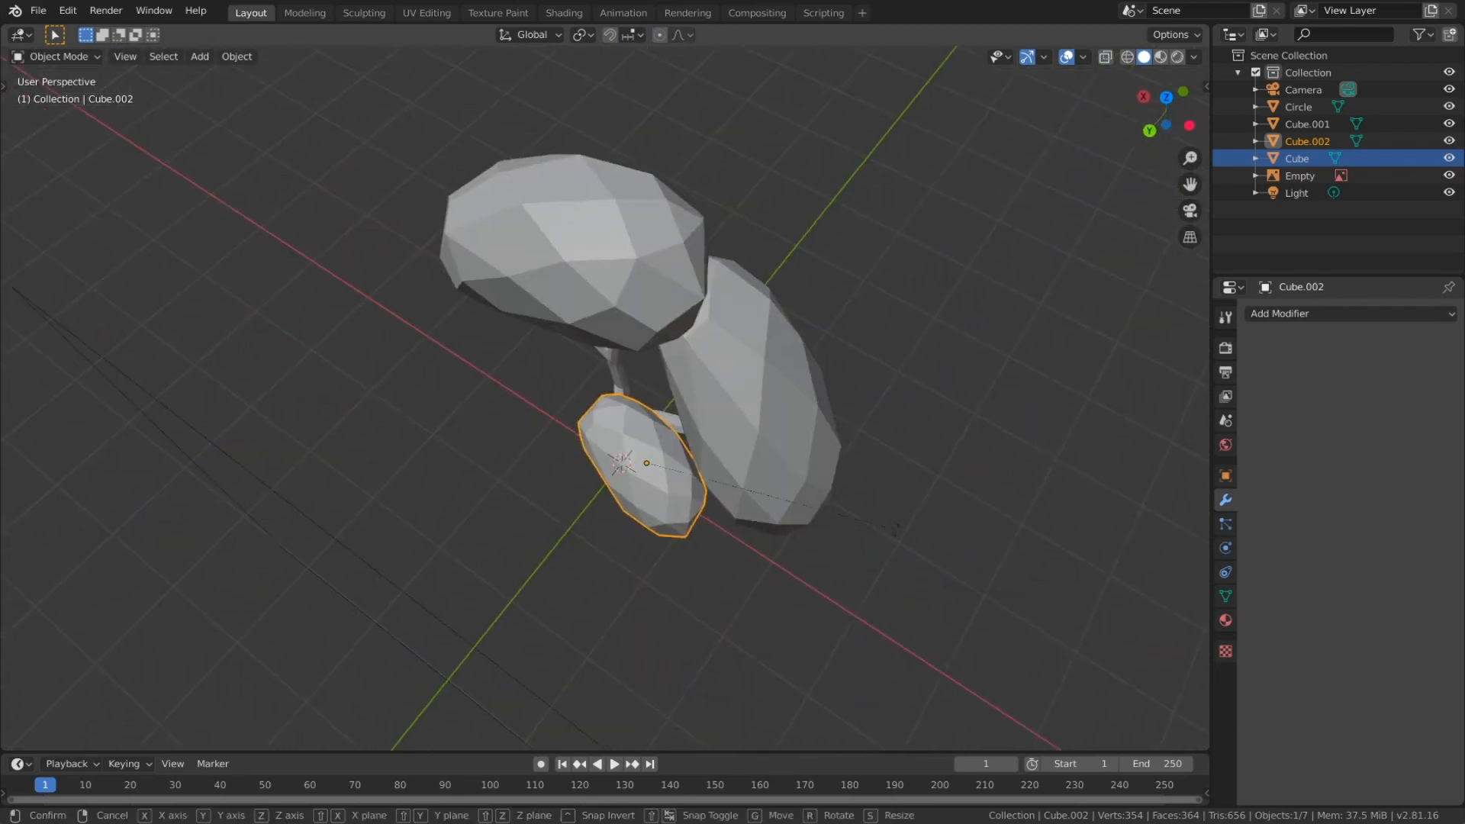
key(z)
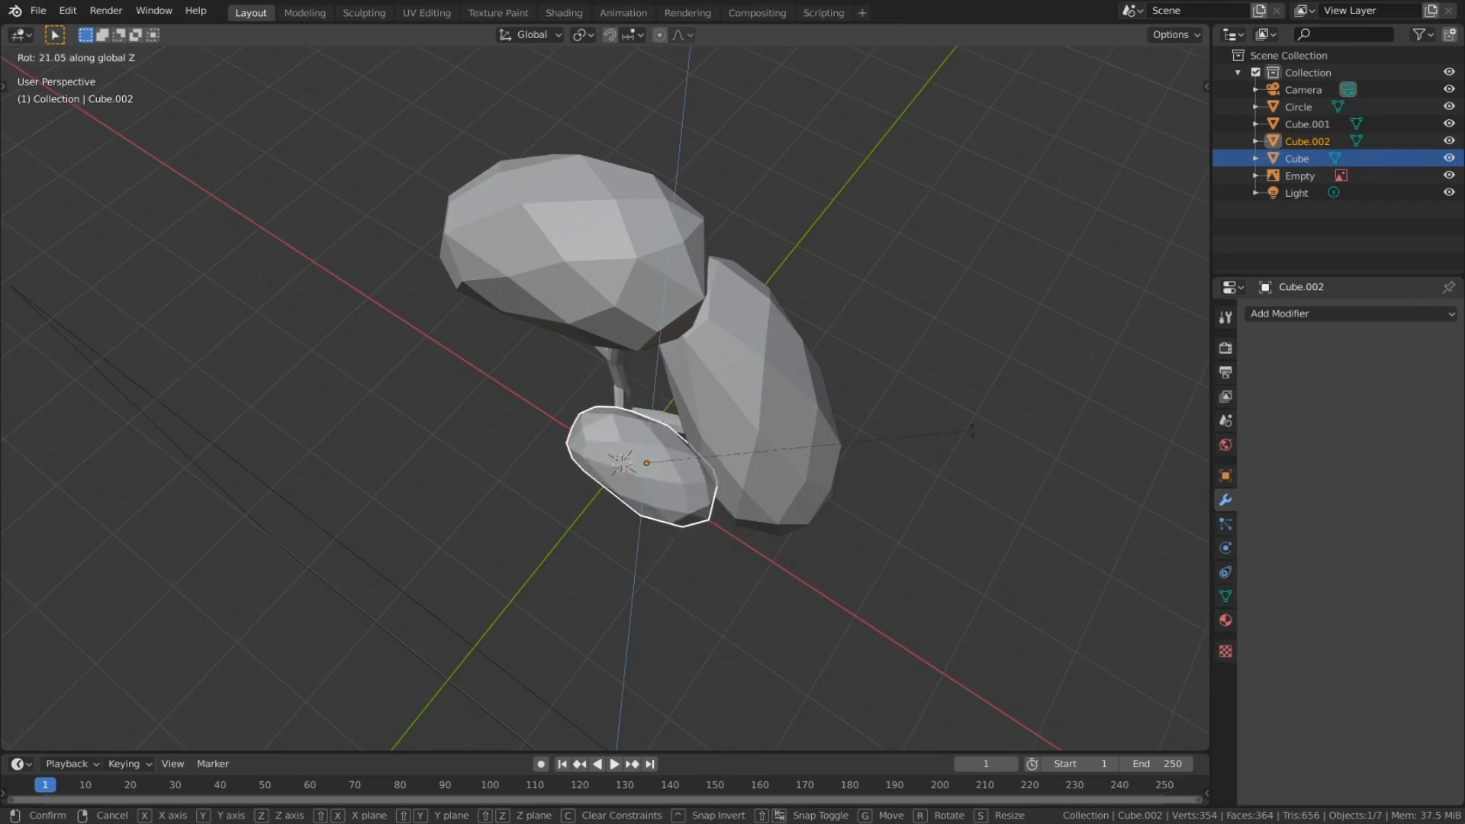
key(Return)
key(g)
key(y)
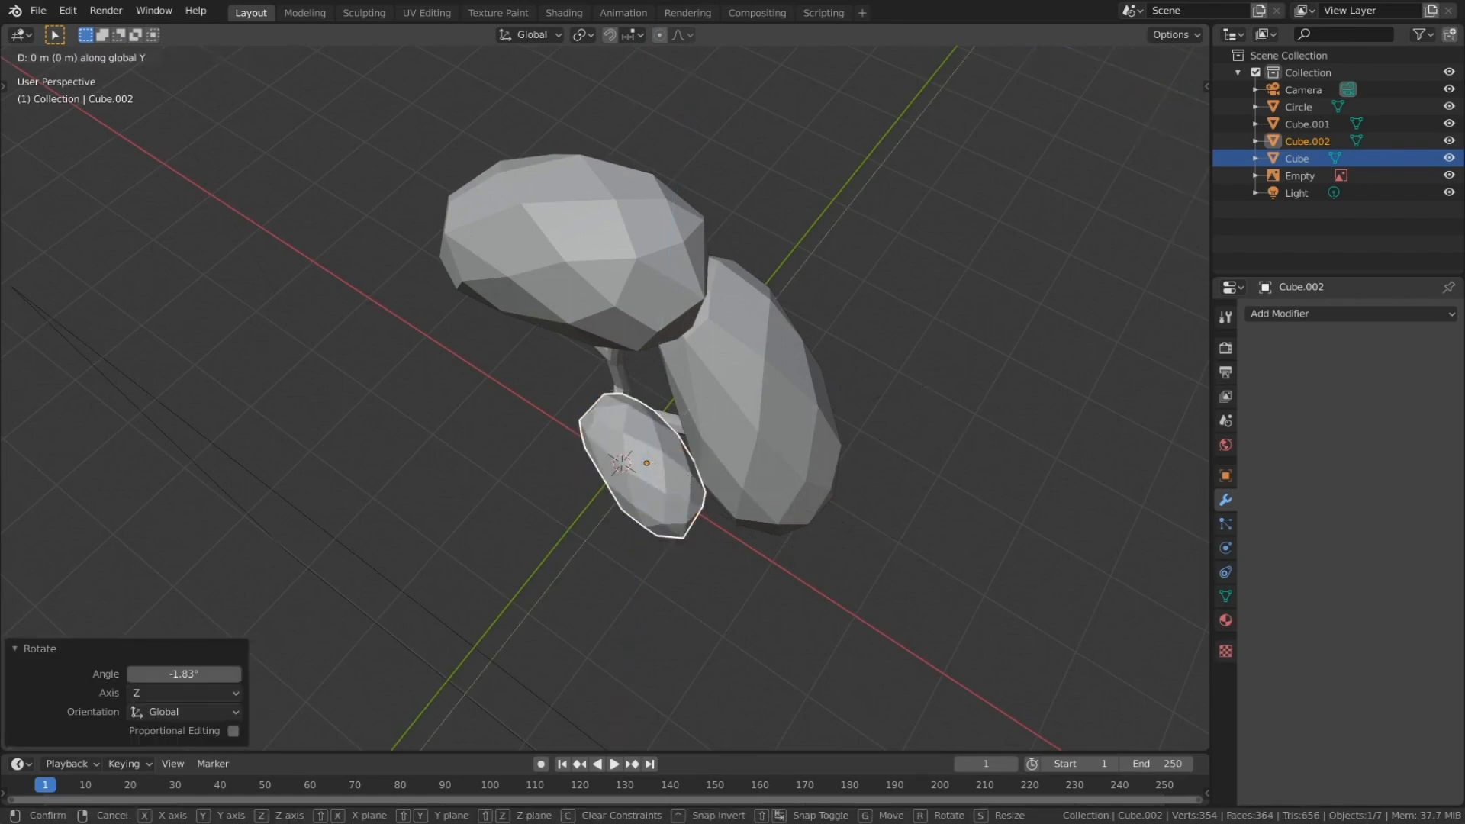
key(Return)
Step: Select the largest foliage block and adjust its rotation about the global Z axis
middle_drag(809, 519, 366, 398)
right_click(738, 429)
key(r)
key(z)
key(Return)
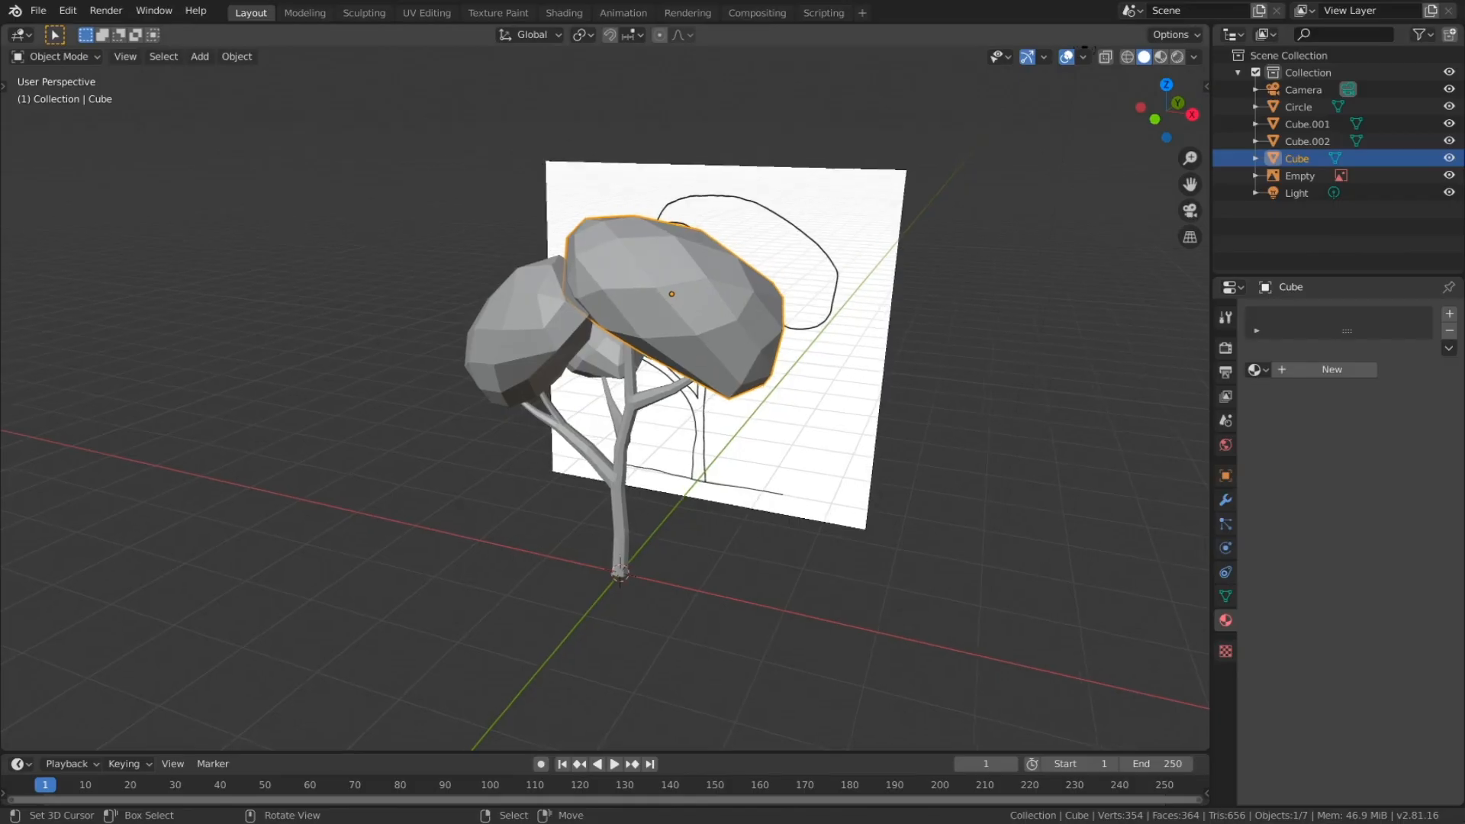
Step: Delete the reference drawing behind the tree
right_click(801, 412)
middle_drag(801, 412, 803, 412)
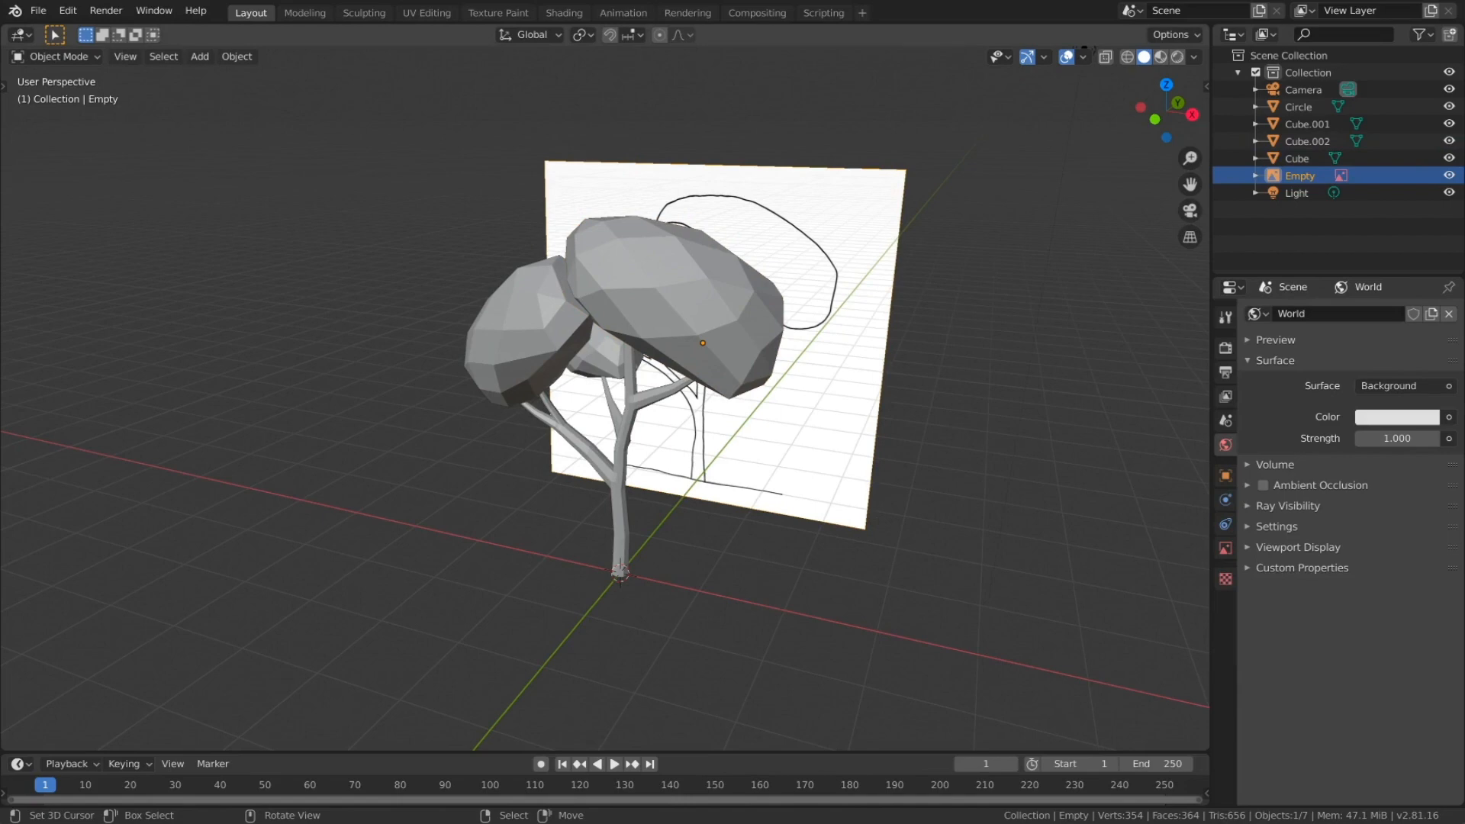
key(x)
click(854, 321)
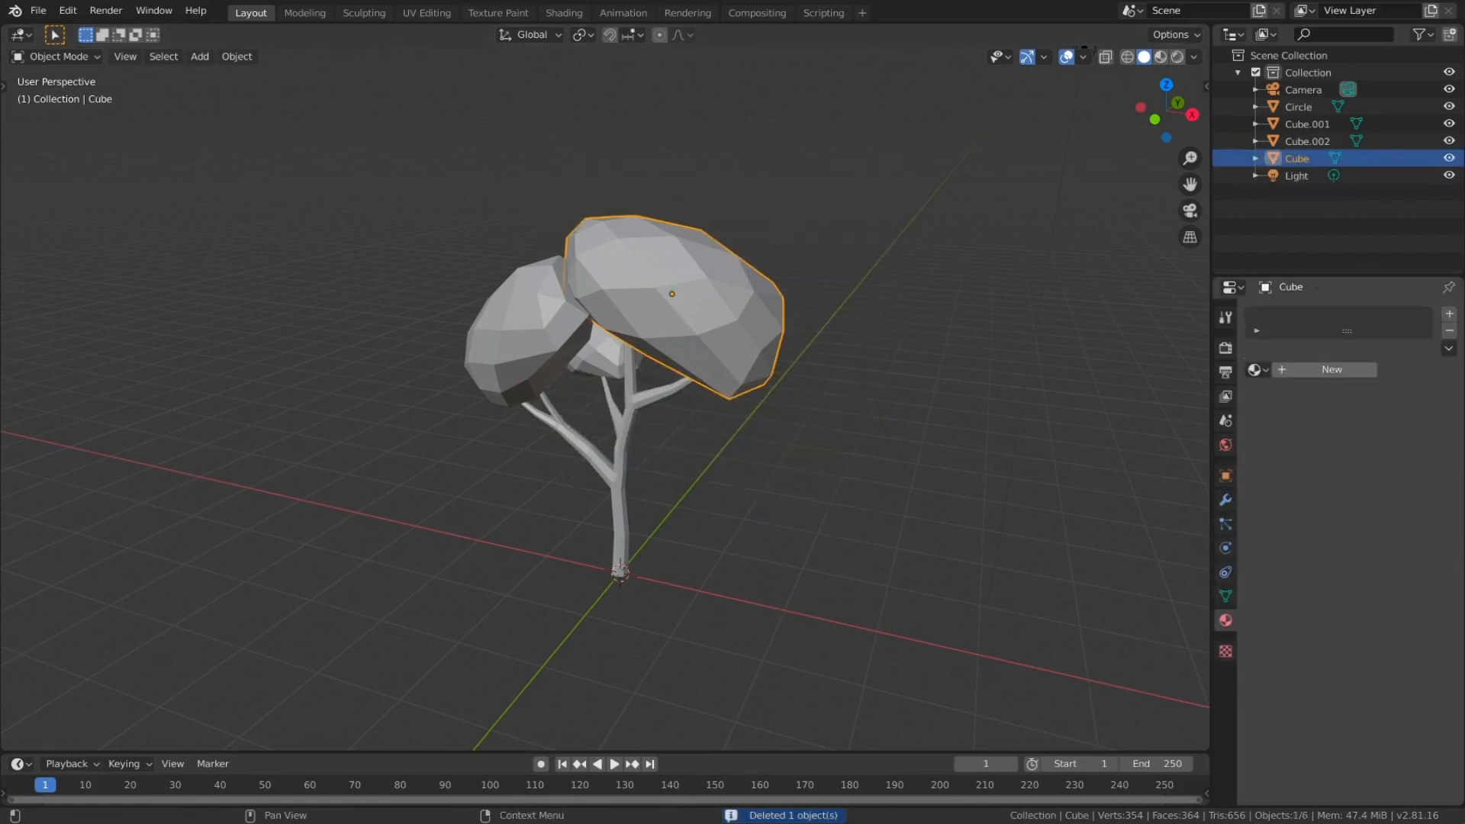
Step: Create a material named Leaves on the largest foliage block with a green base color of hex 6D844D
click(1331, 369)
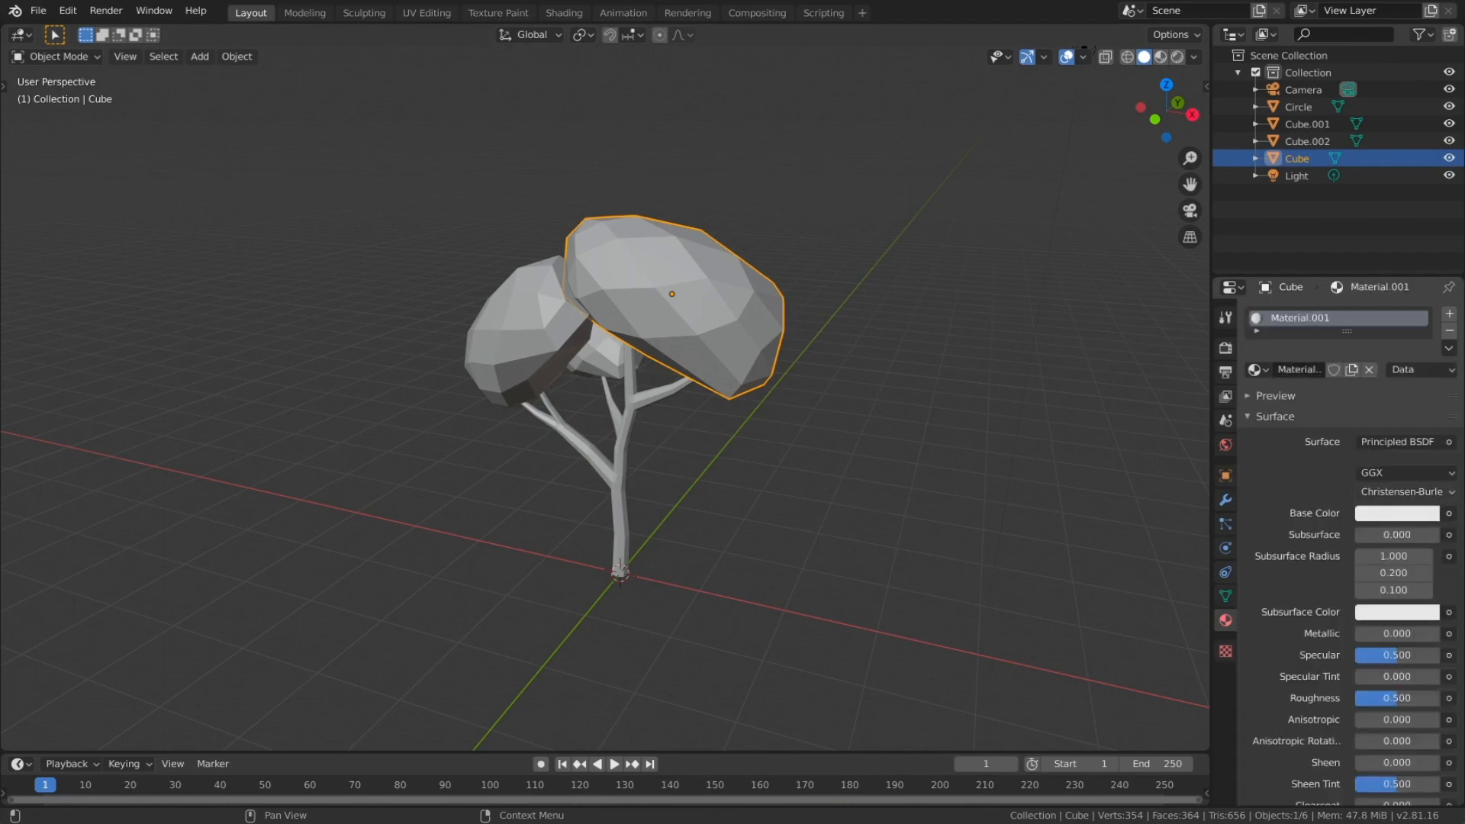
click(1396, 514)
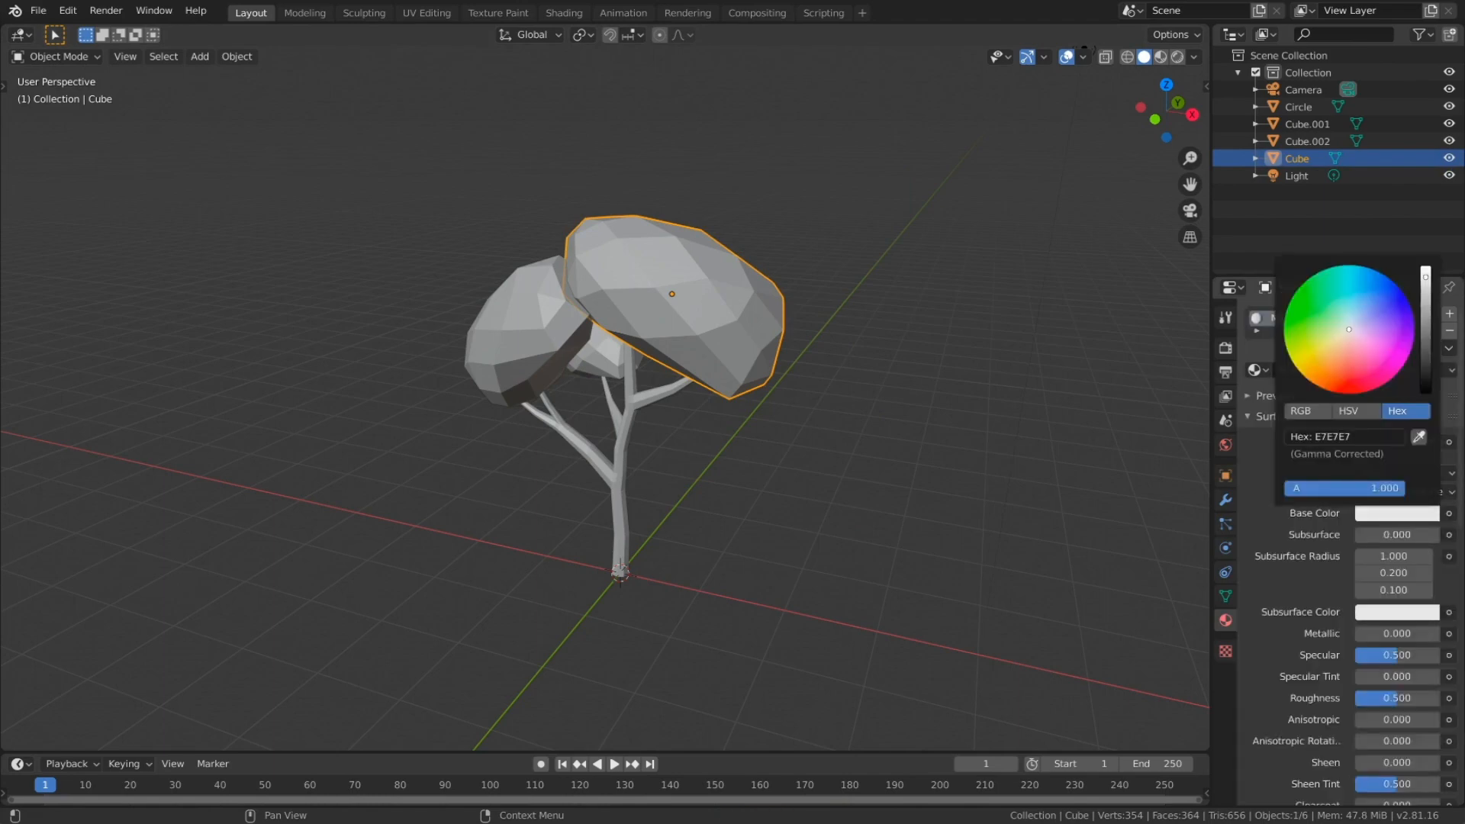
drag(1349, 330, 1321, 331)
drag(1425, 277, 1425, 327)
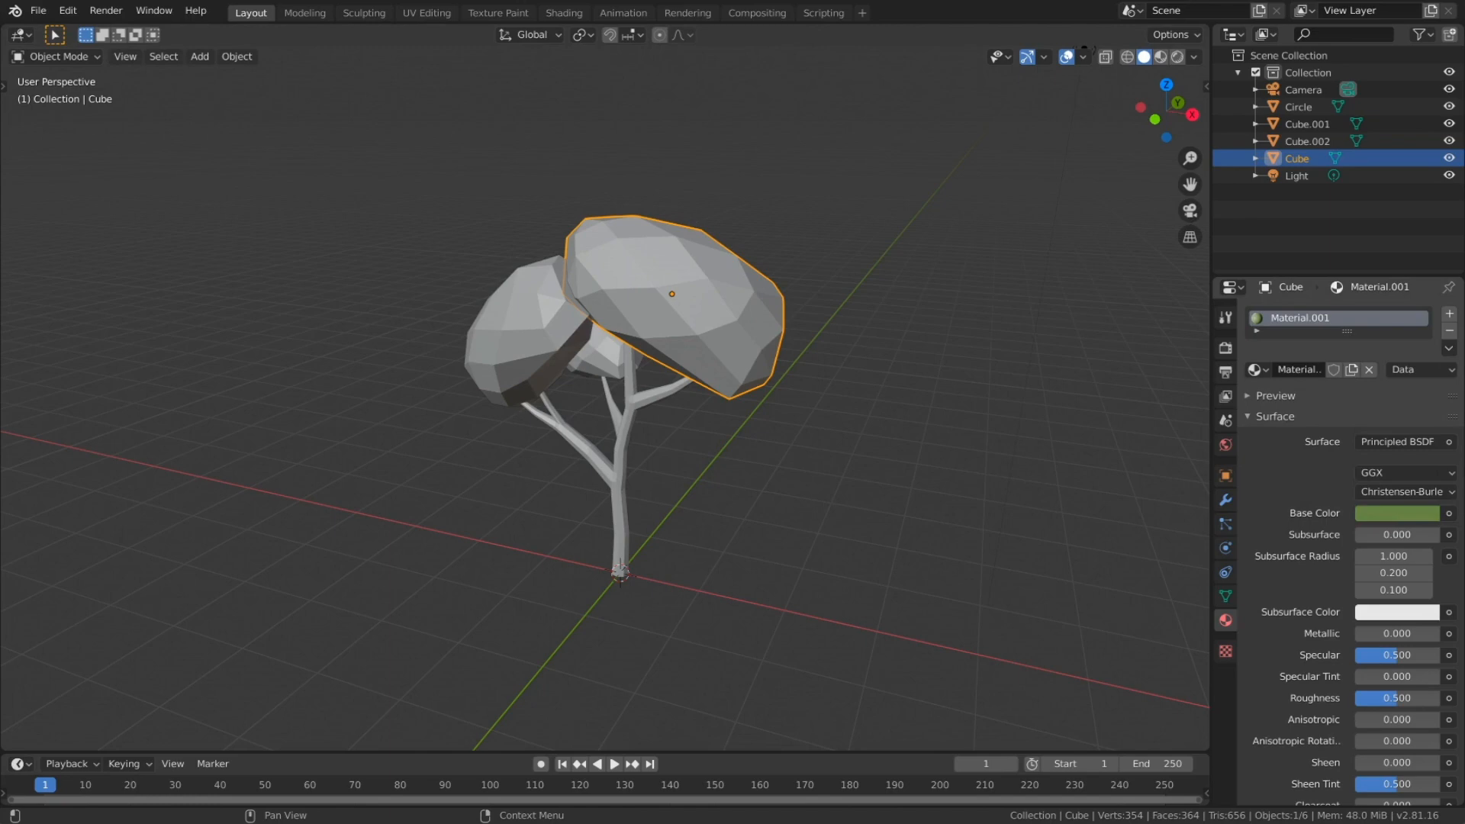
double_click(1300, 317)
text(Leaves)
key(Return)
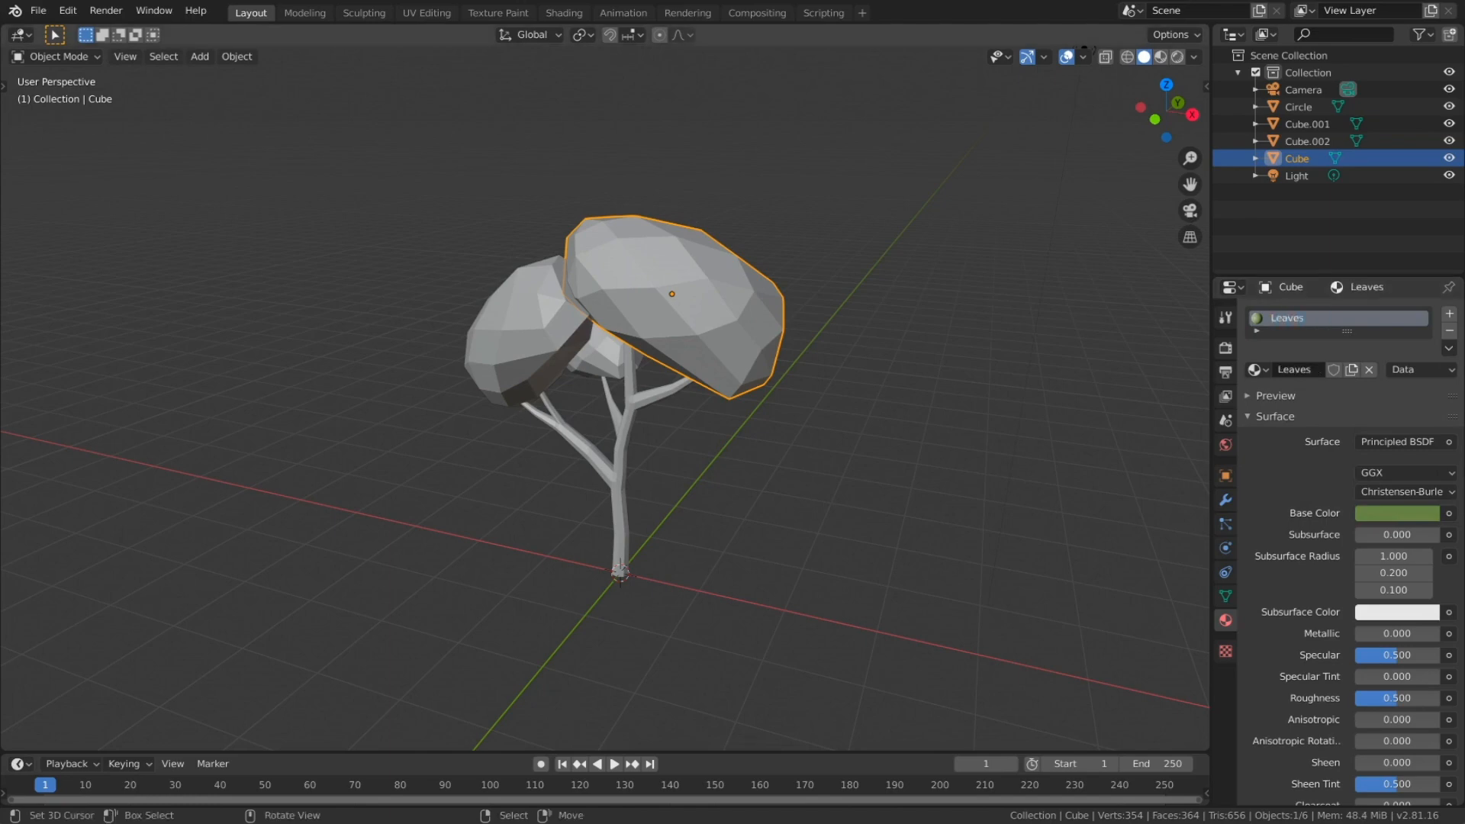
Step: Assign the existing Leaves material to the small foliage block and the remaining large foliage block
click(599, 351)
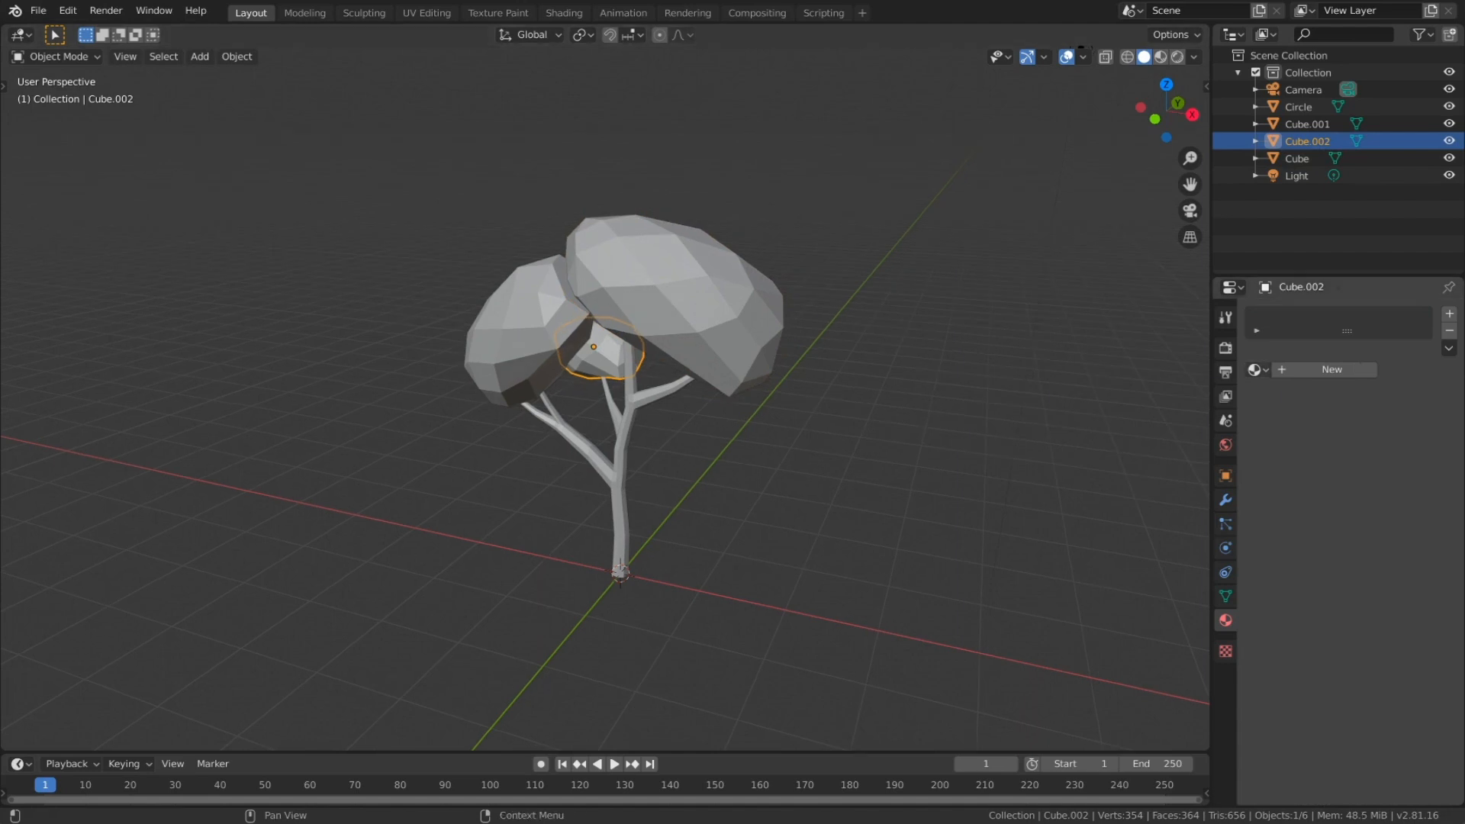
click(1254, 370)
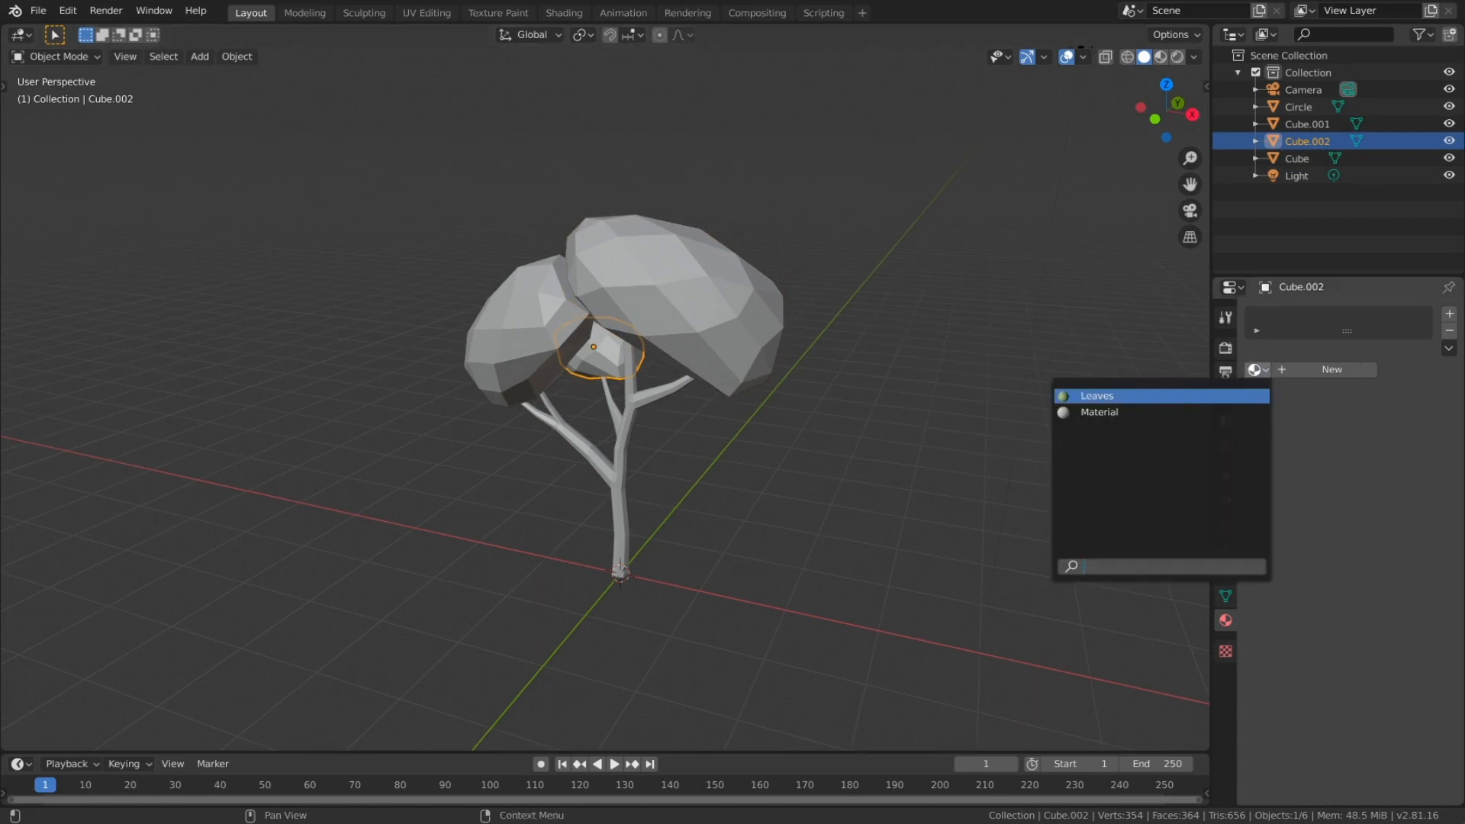
key(Return)
click(519, 336)
click(1254, 370)
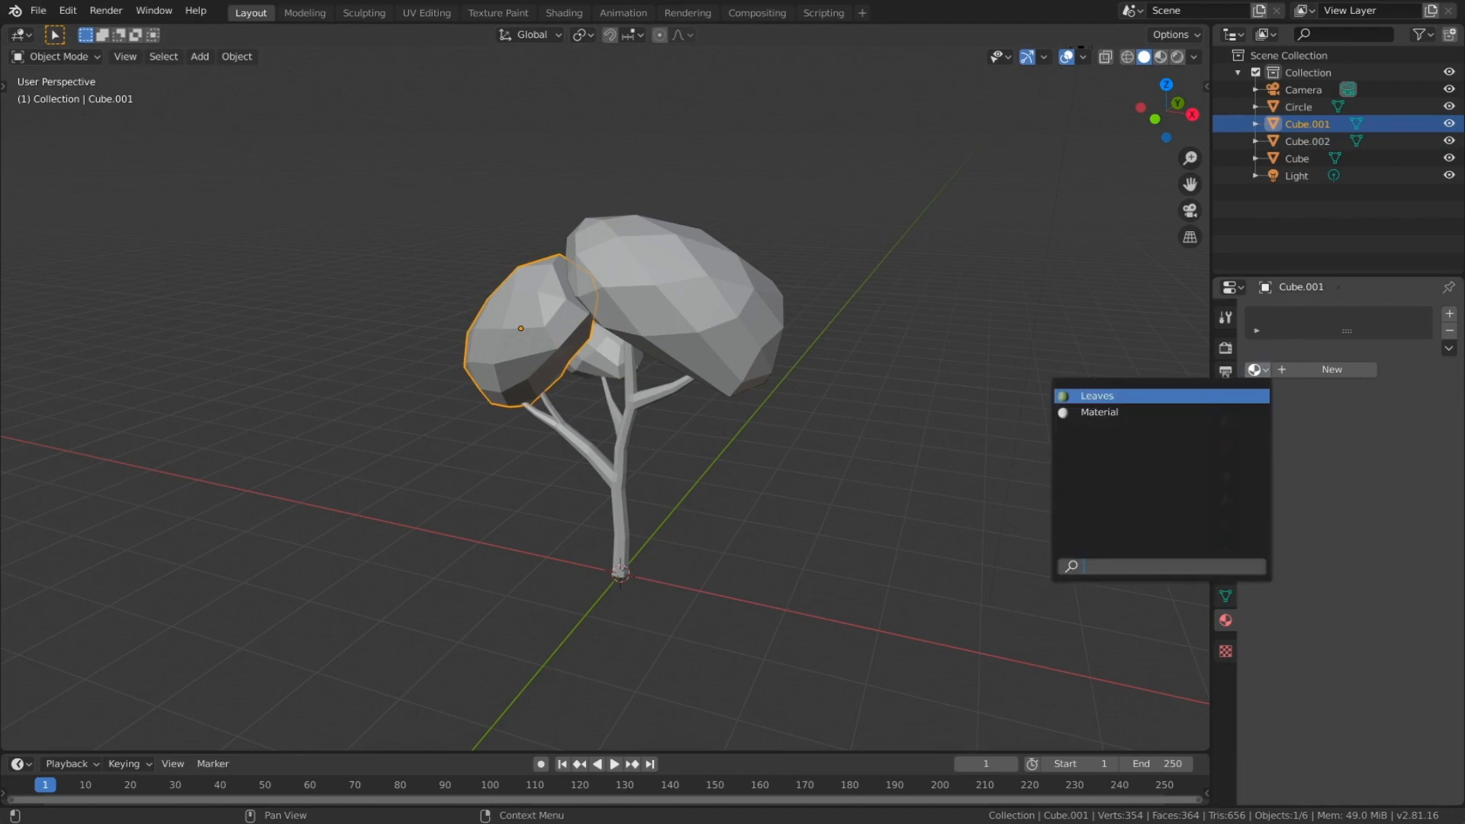
key(Return)
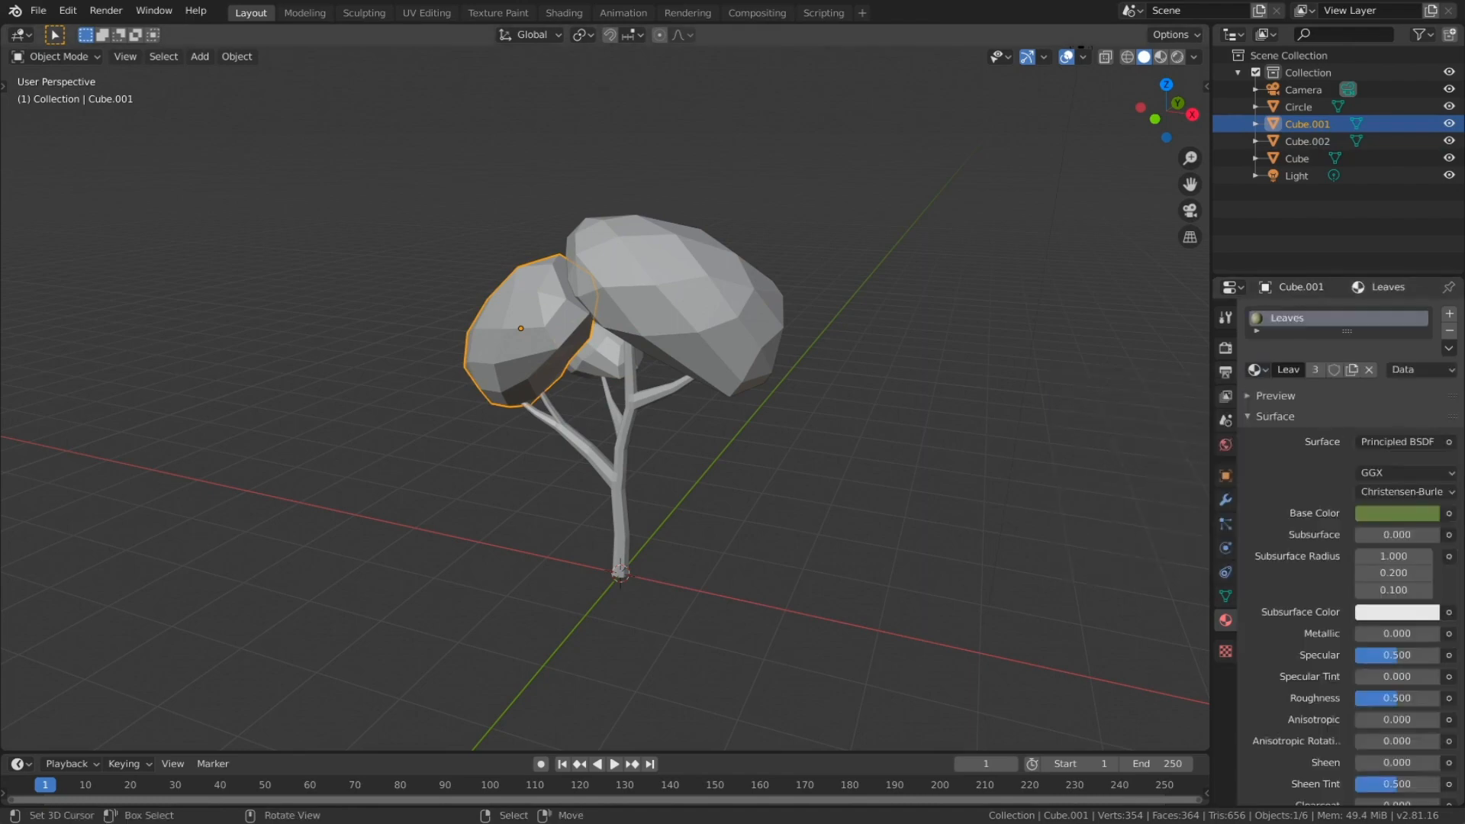
Step: Create a material named Trunk on the trunk and branches with a dark reddish-brown base color
right_click(621, 489)
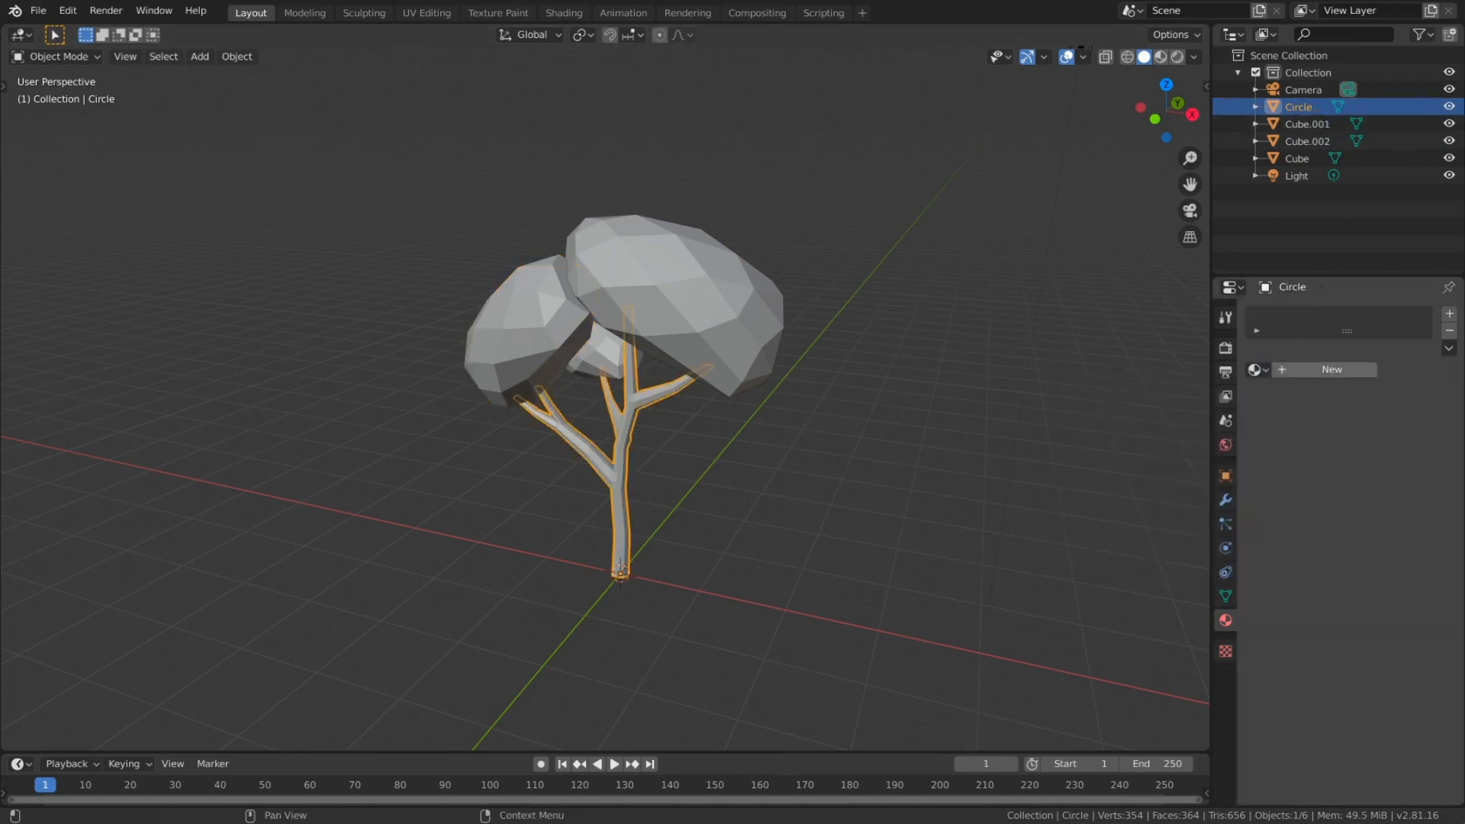
click(1332, 369)
double_click(1320, 319)
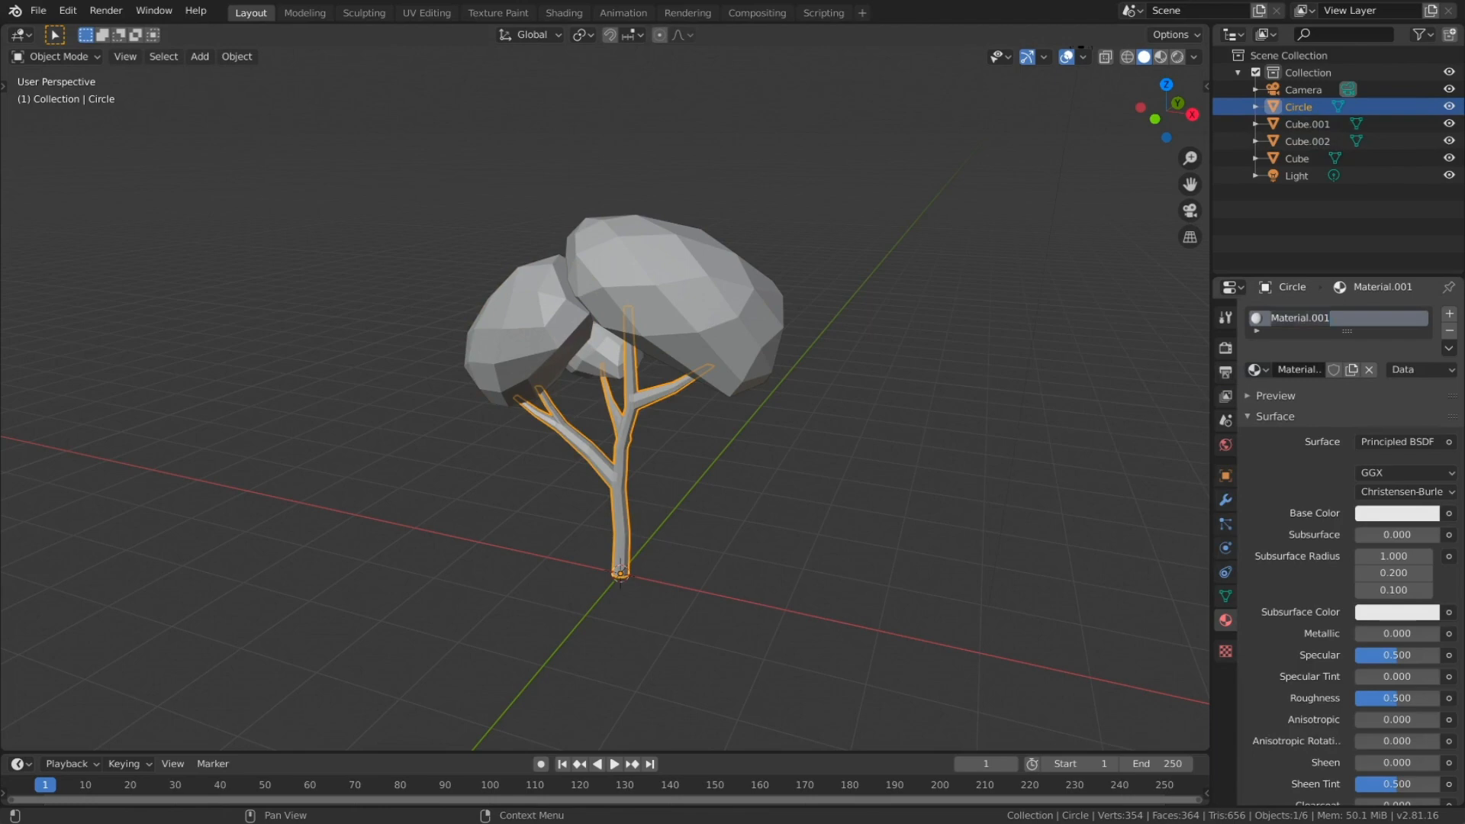
text(Trunk)
key(Return)
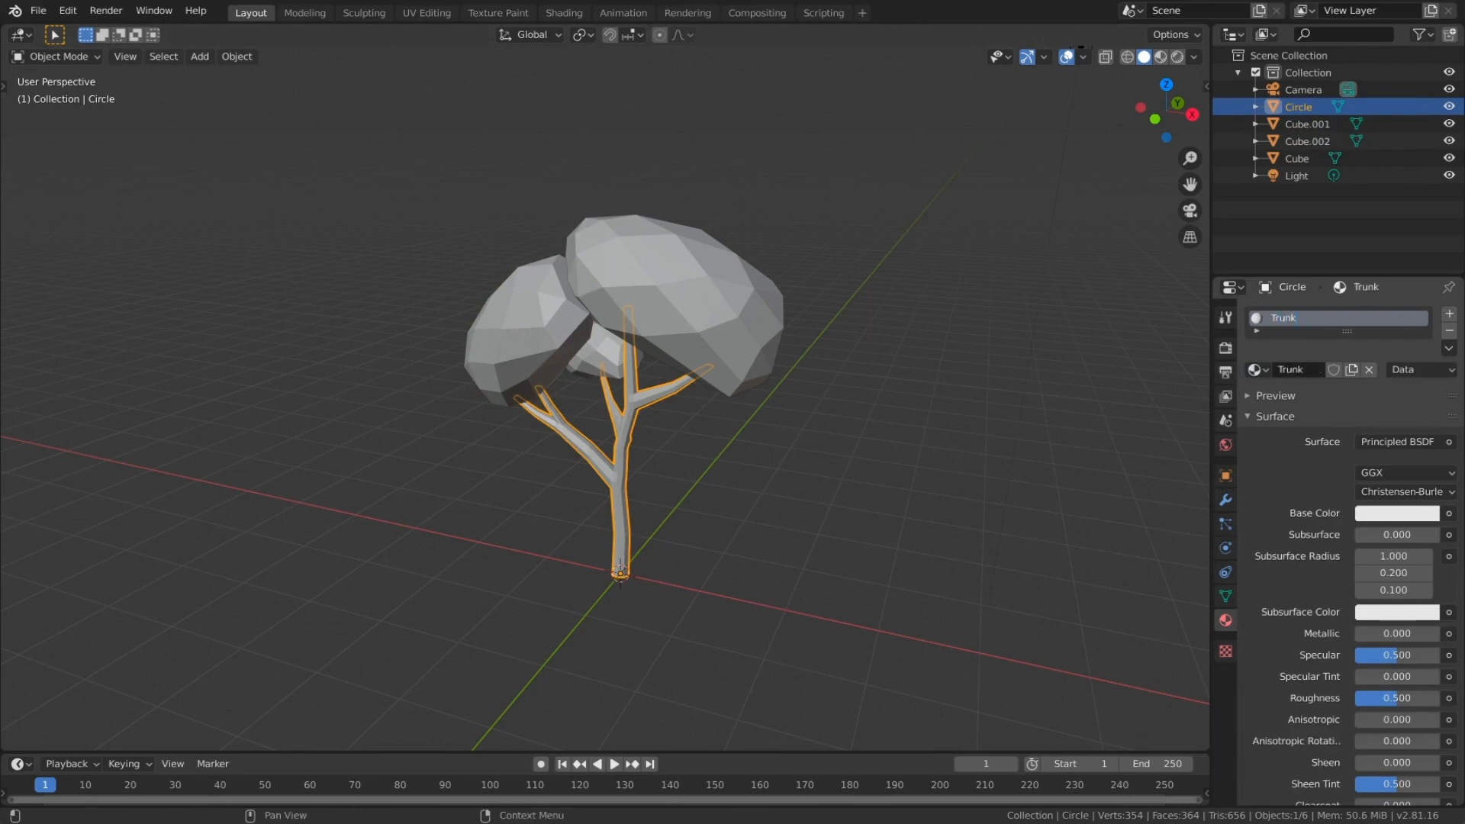
click(1396, 514)
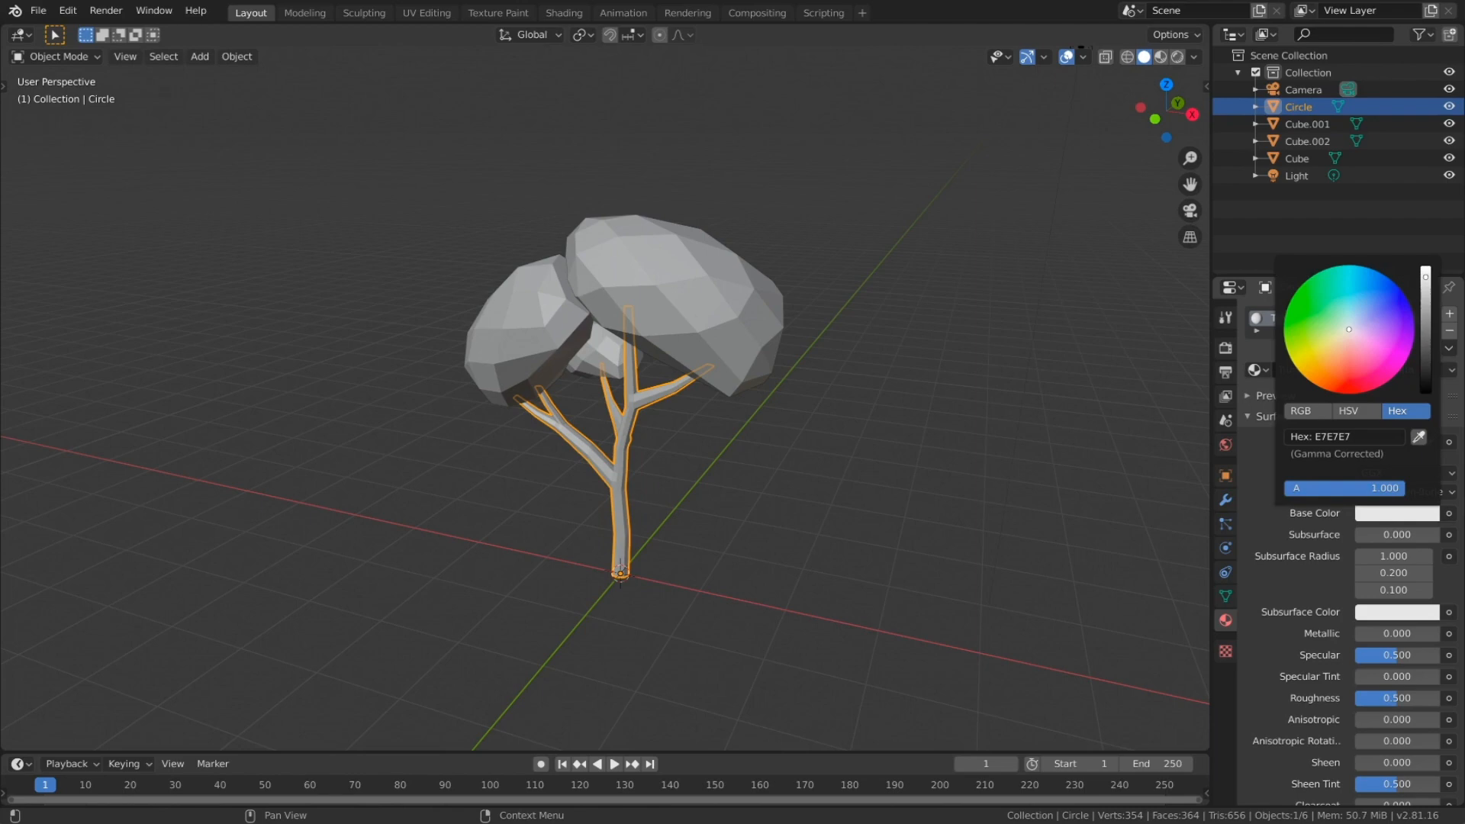
drag(1349, 329, 1342, 363)
drag(1425, 276, 1426, 347)
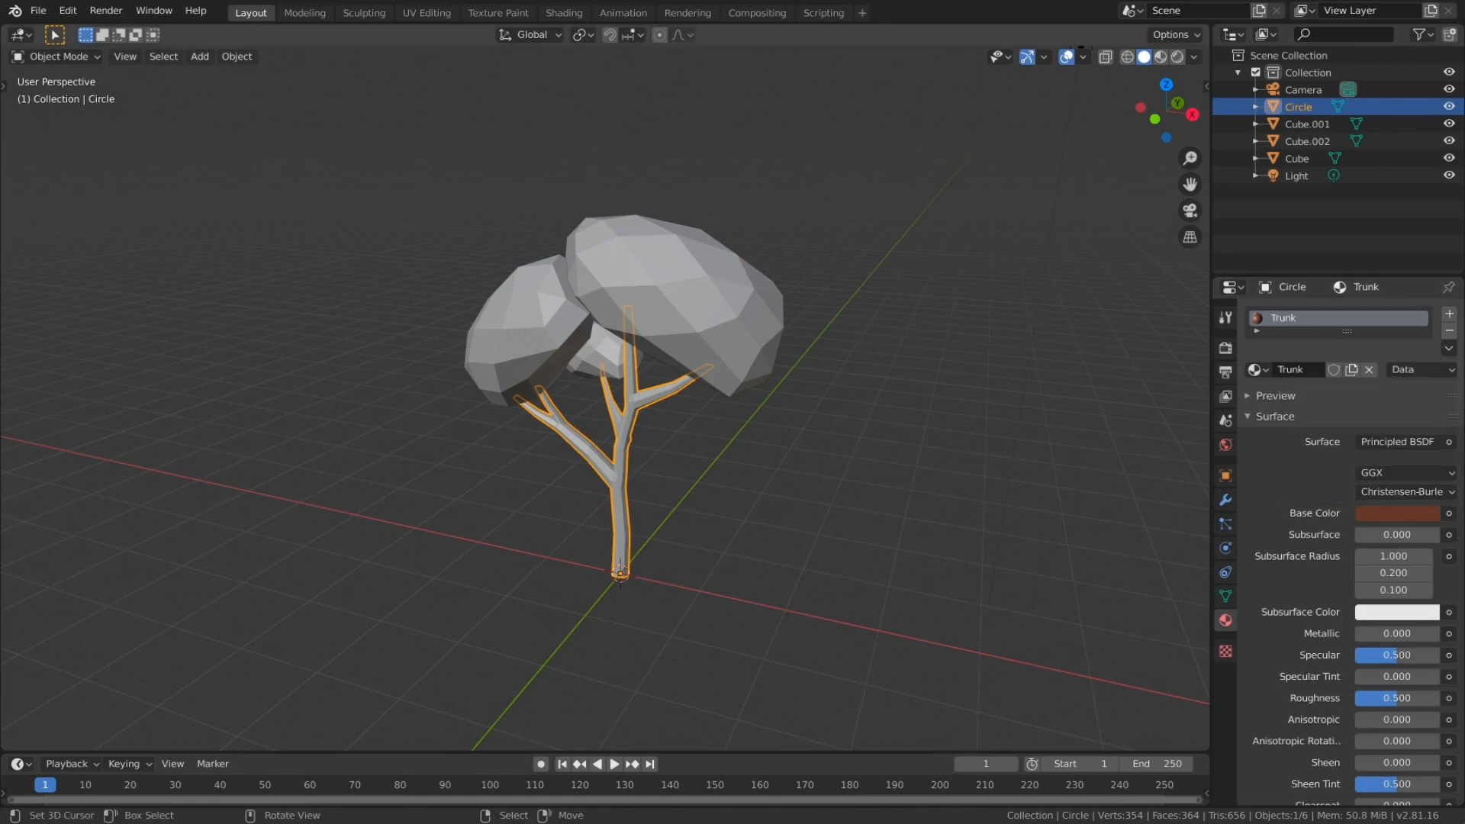
Step: Preview the deselected tree in rendered shading and shift the Trunk base color to a less saturated brown
key(alt+a)
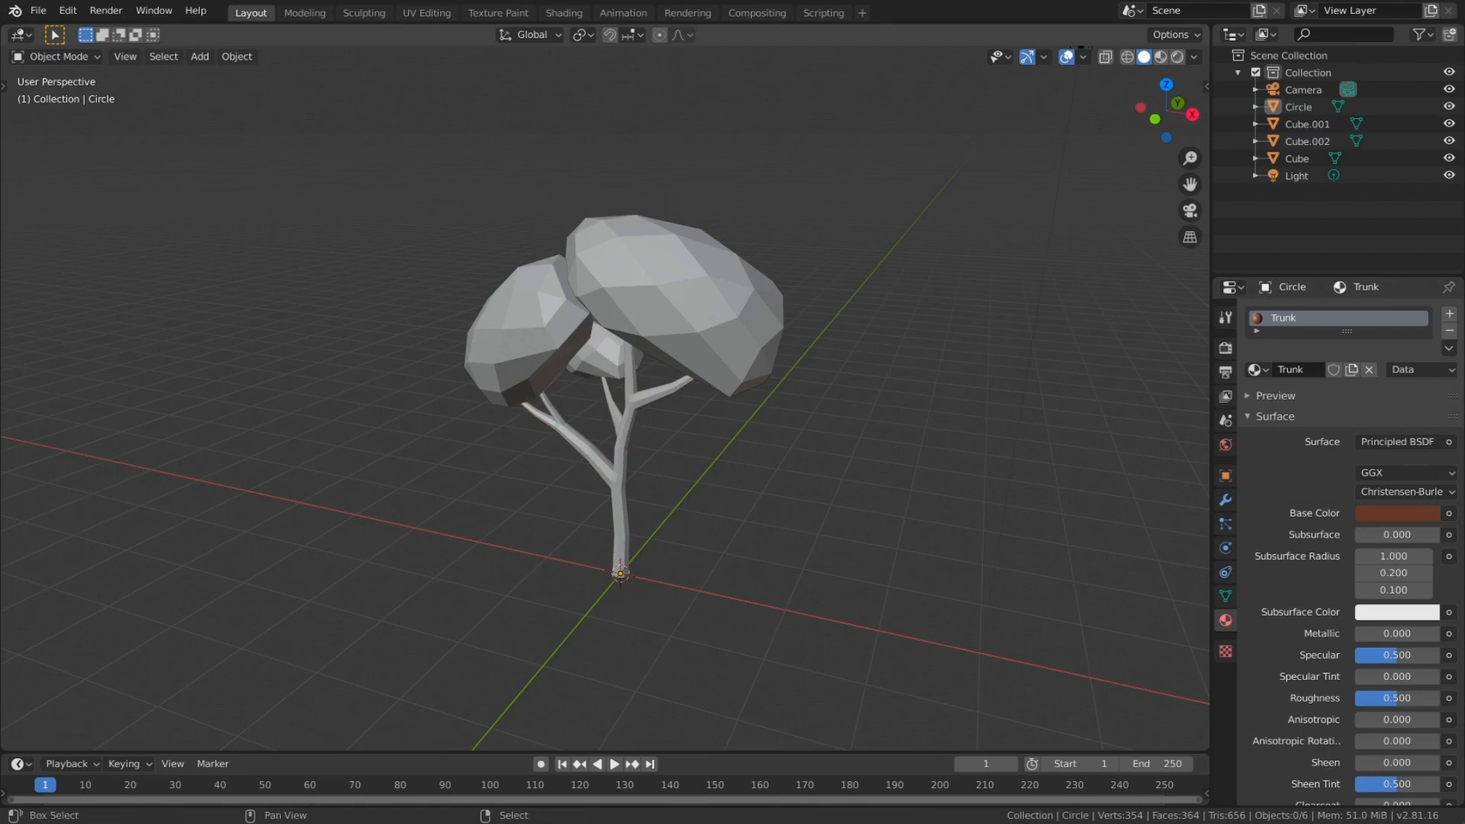
key(shift+z)
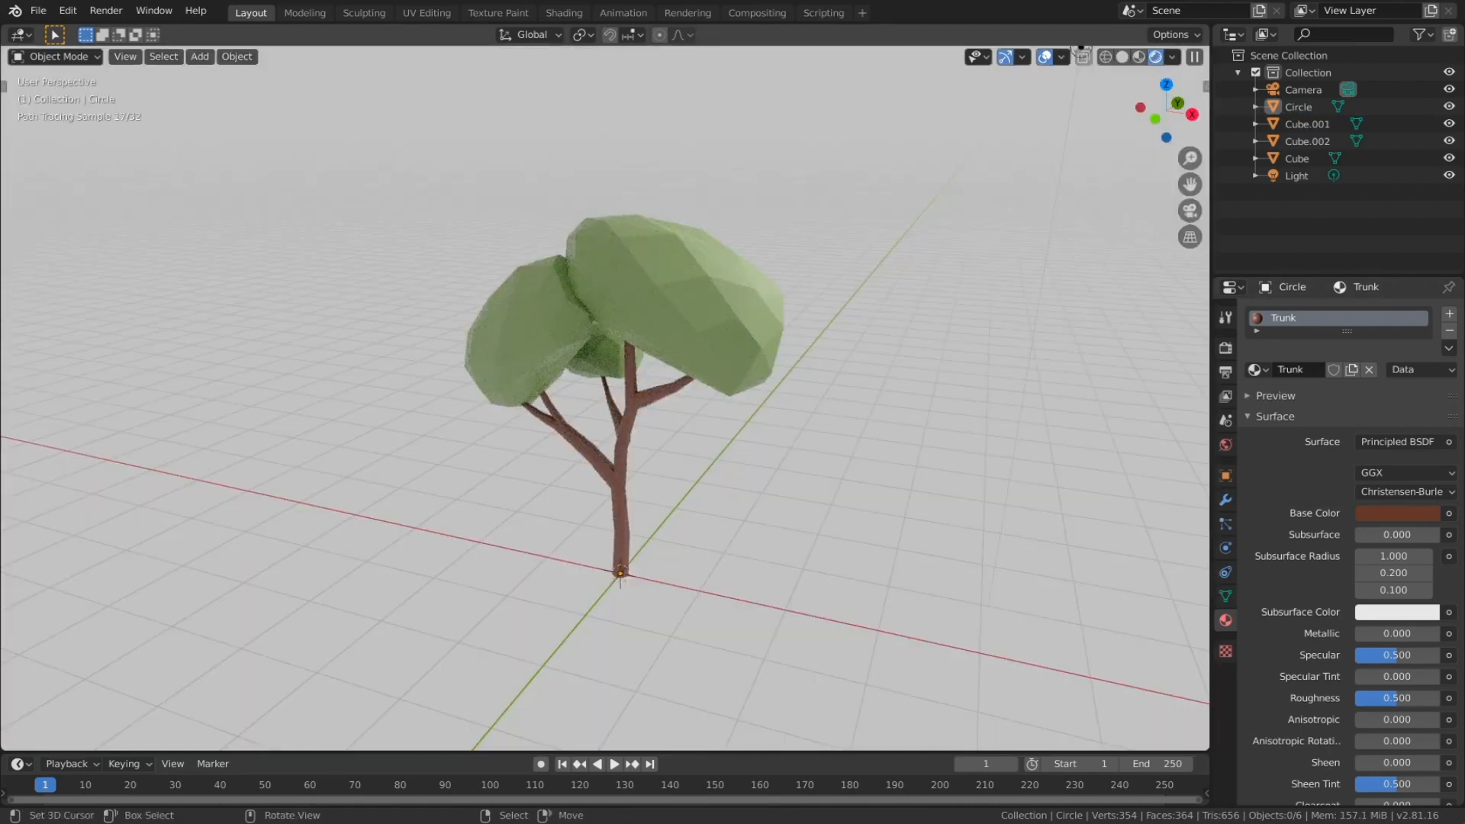
mouse_move(611, 397)
middle_down()
mouse_move(732, 393)
mouse_move(612, 397)
mouse_move(715, 395)
mouse_move(658, 395)
middle_up()
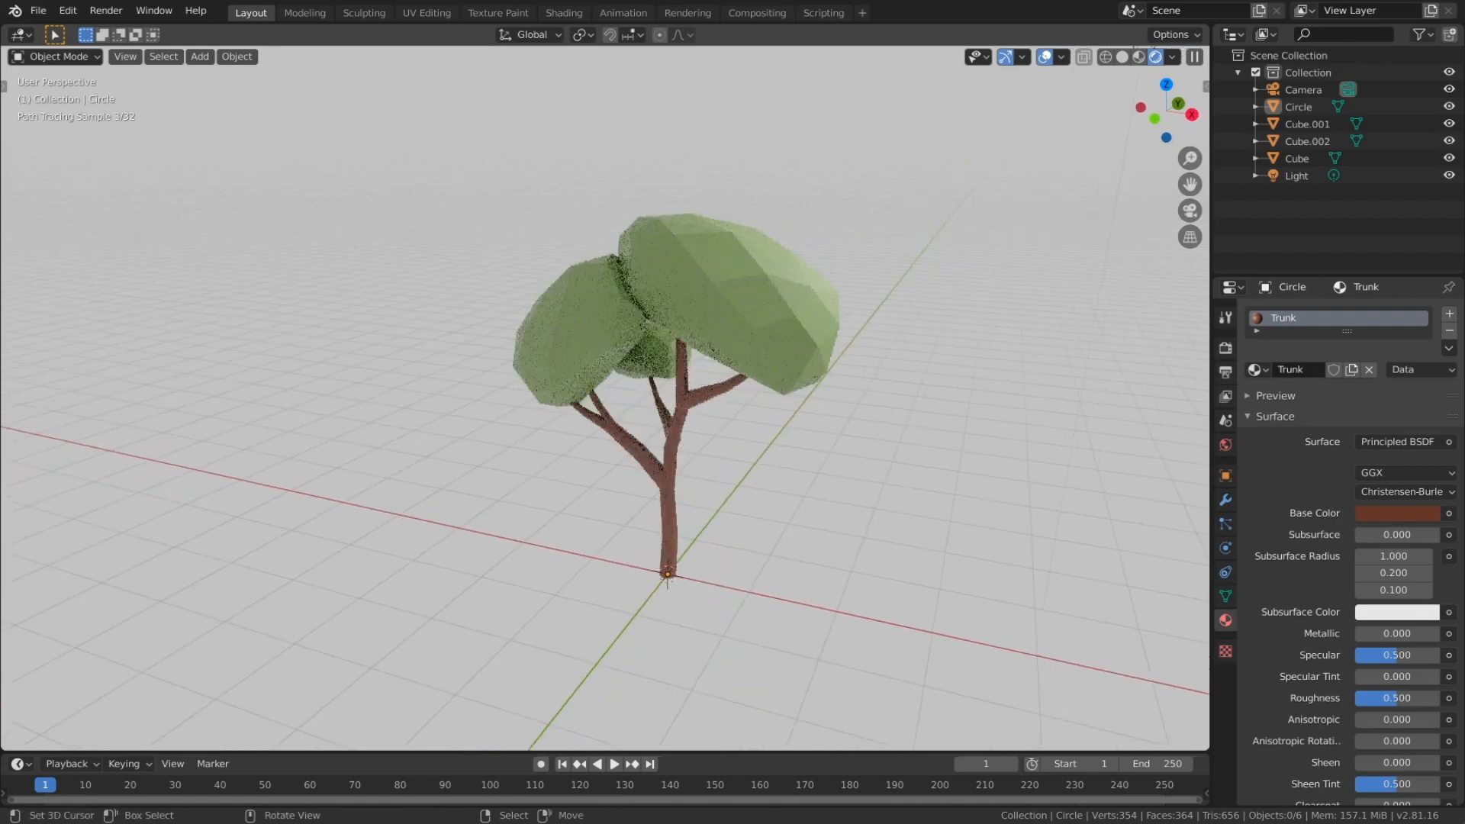
click(1397, 512)
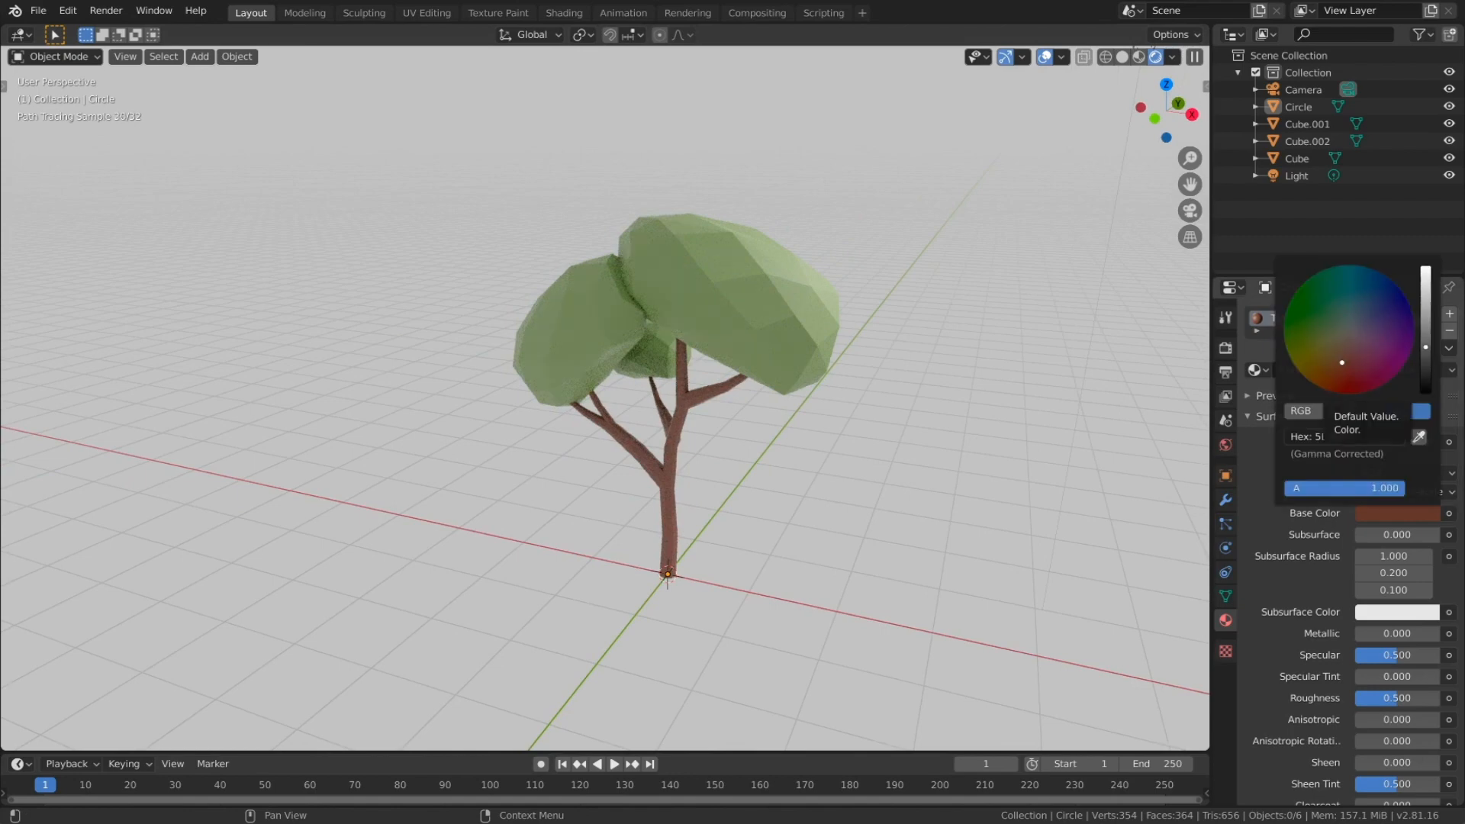
drag(1342, 363, 1344, 353)
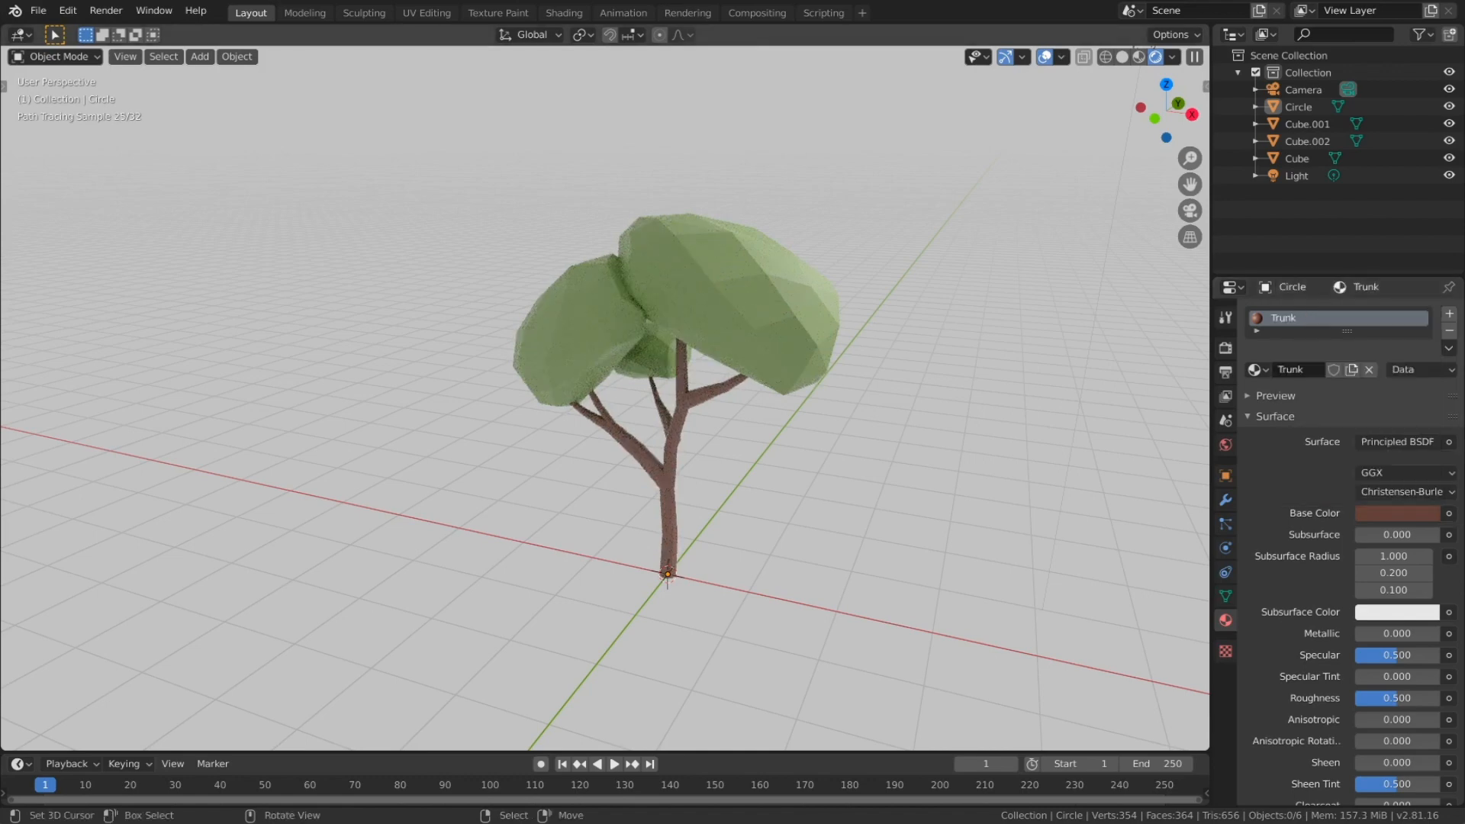
Step: Set the Leaves material's base color on the largest foliage block to the softer green hex 6F8456
right_click(725, 306)
click(1397, 513)
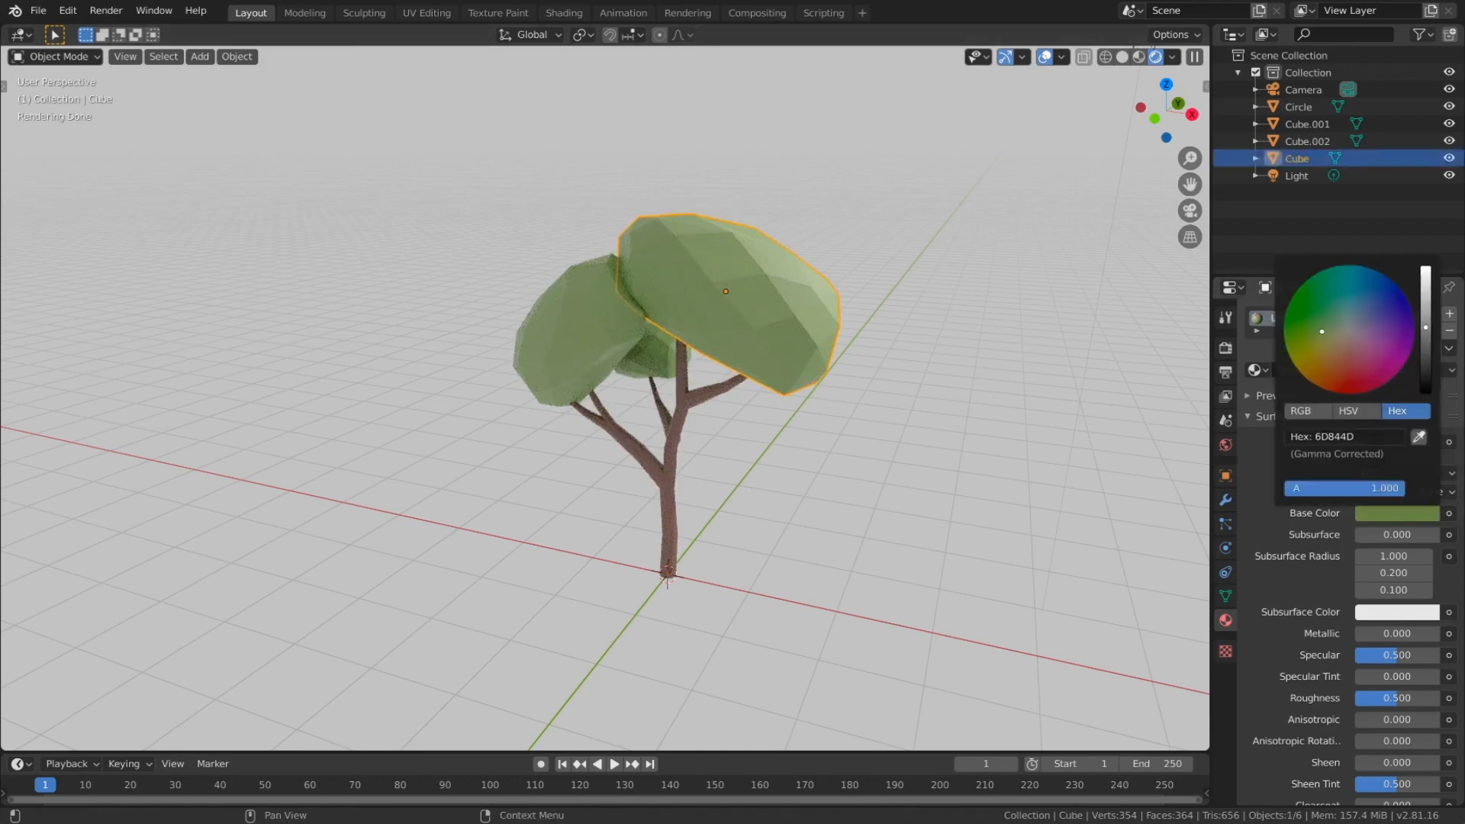
mouse_move(1322, 332)
mouse_down()
mouse_move(1306, 333)
mouse_move(1325, 330)
mouse_up()
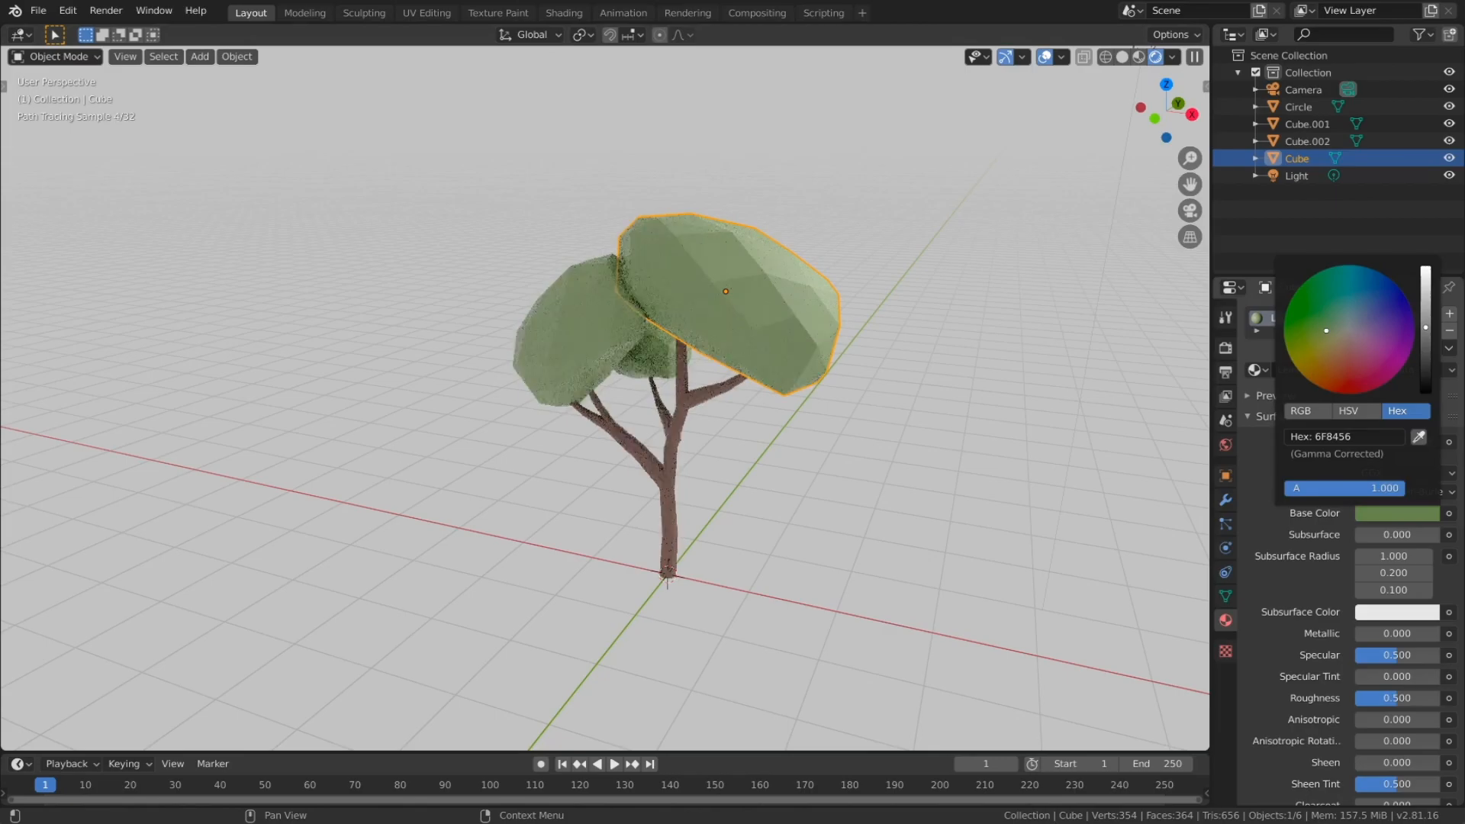